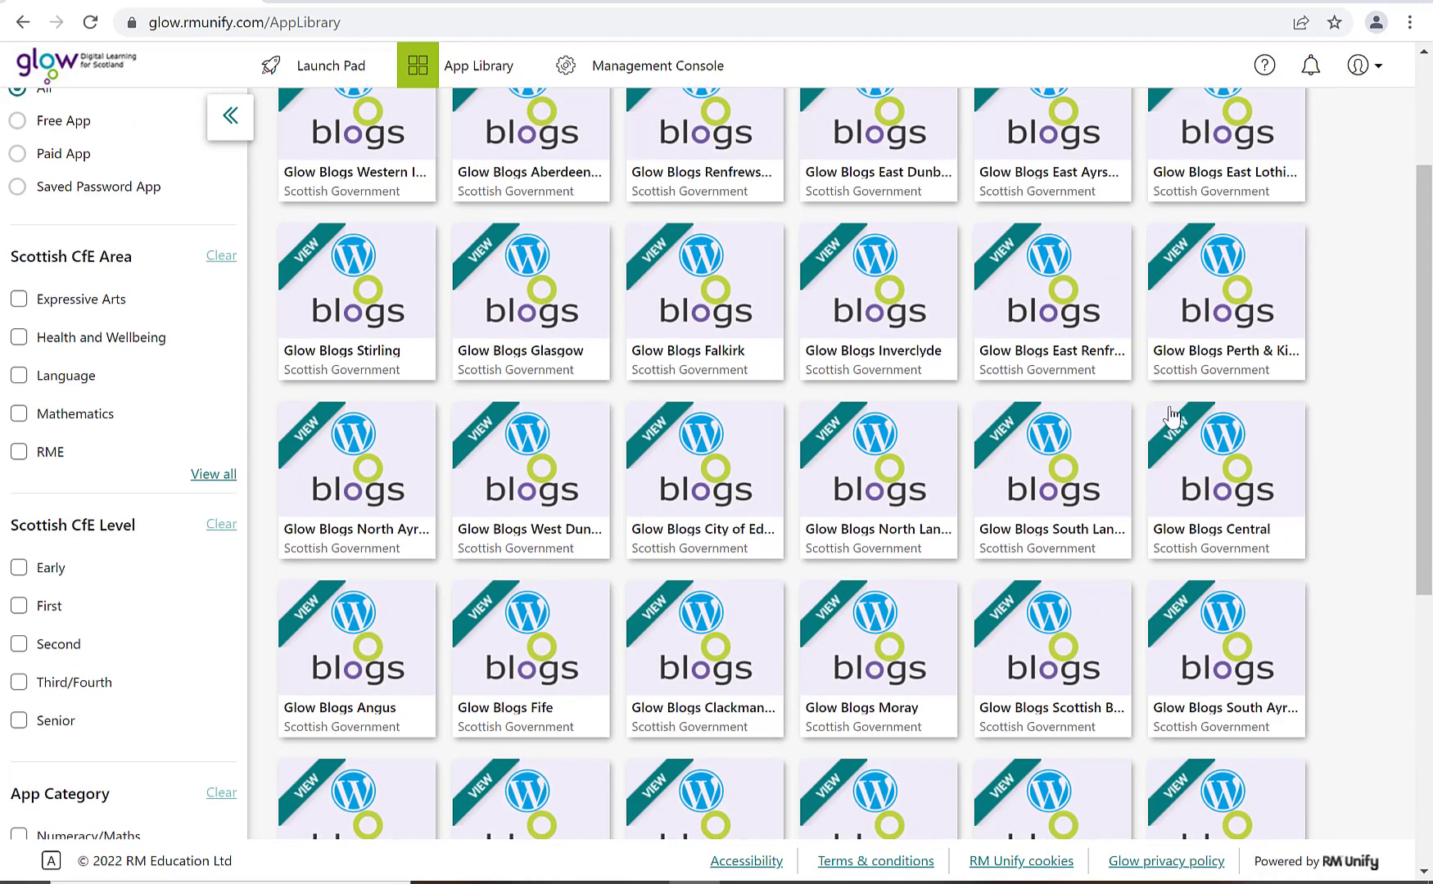
Add Glow Blogs Central from the App Library to My Launch Pad, then return to the launch pad
scroll(1135, 424, "up", 3)
left_click(1204, 735)
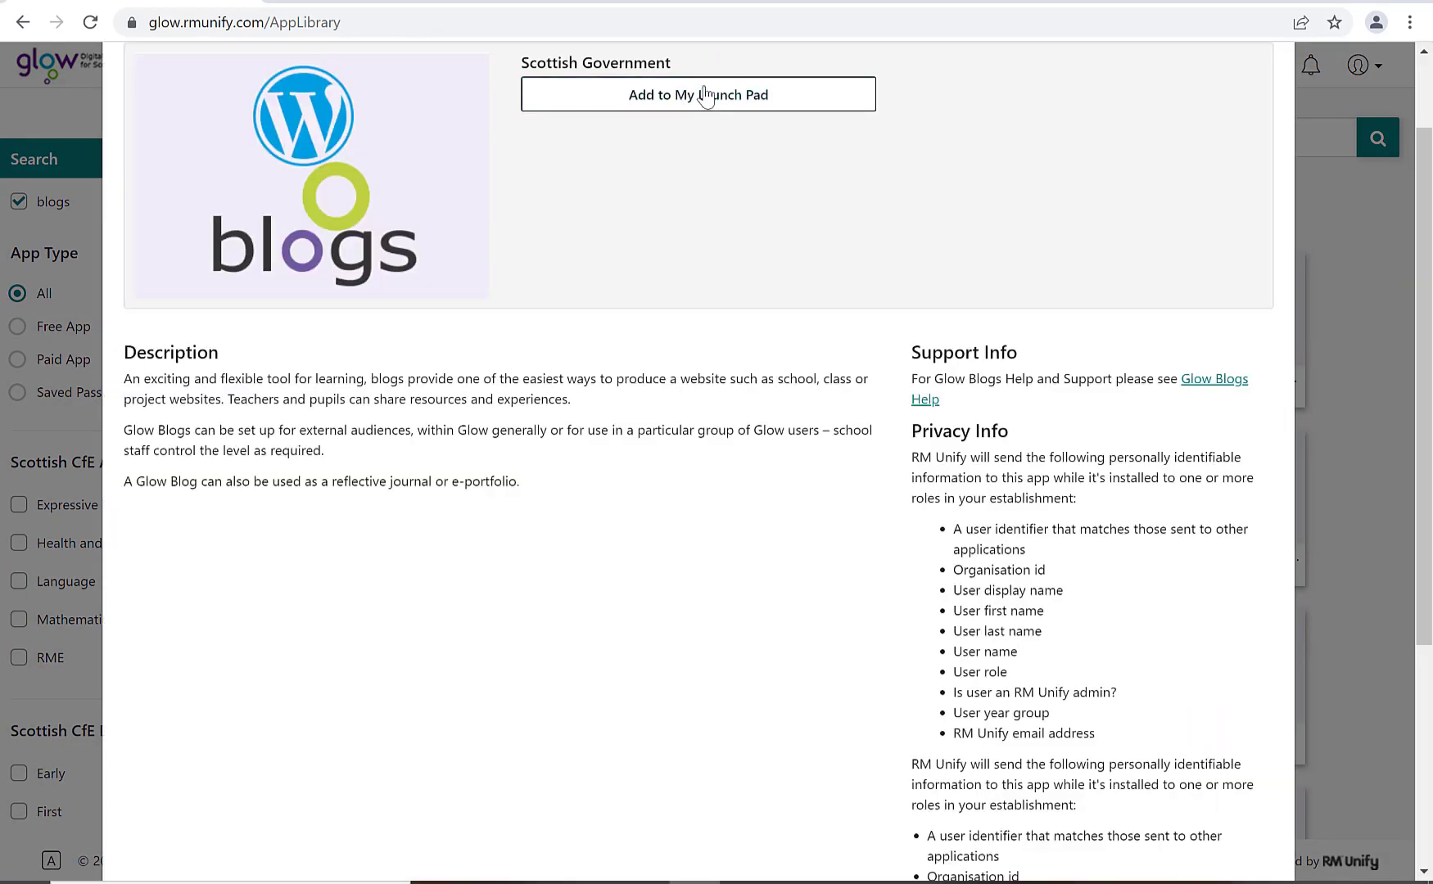
left_click(704, 92)
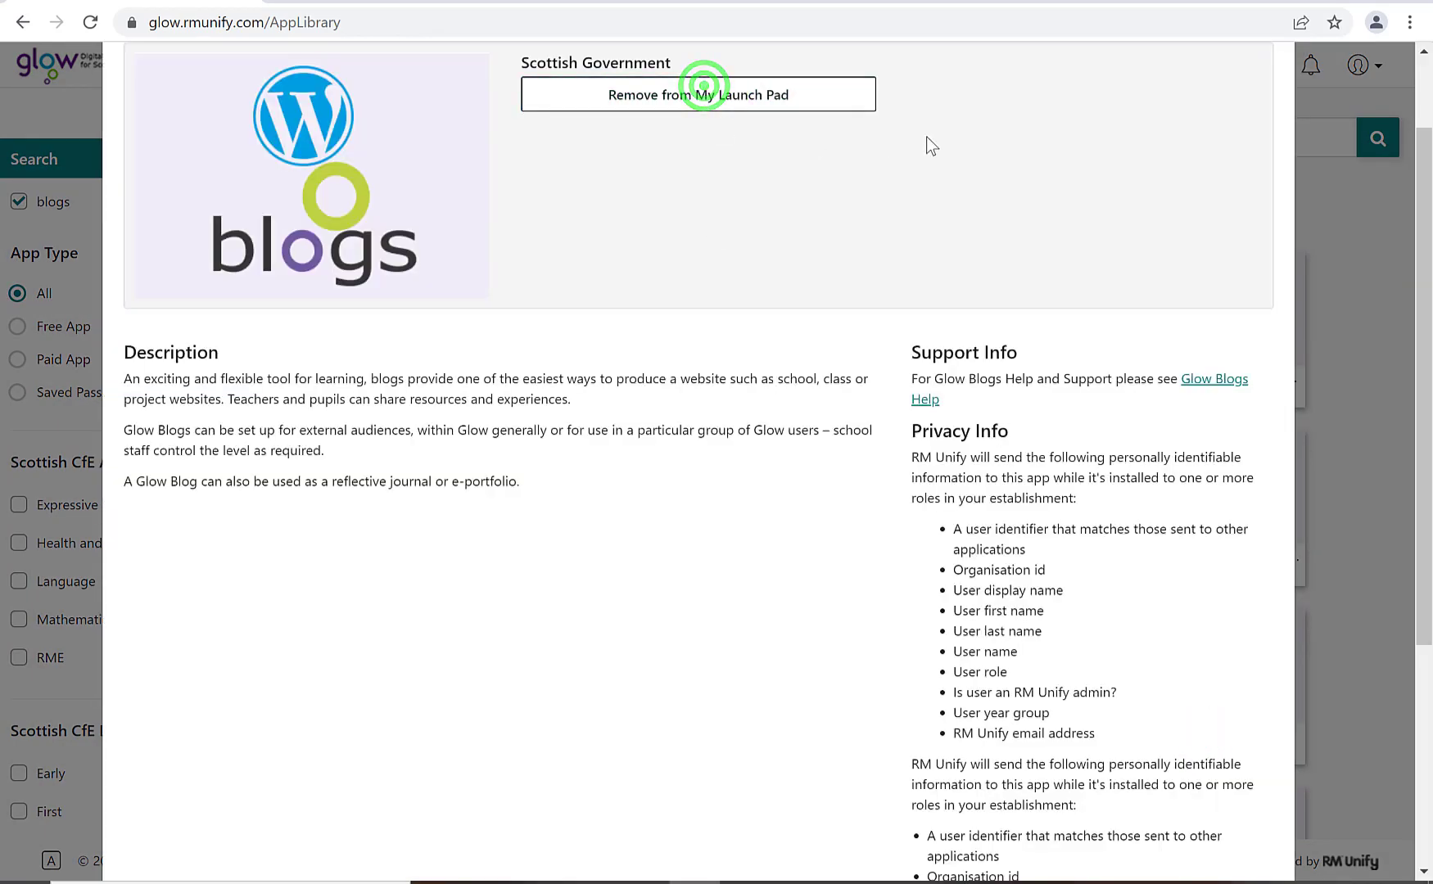
scroll(1286, 106, "up", 2)
left_click(1263, 101)
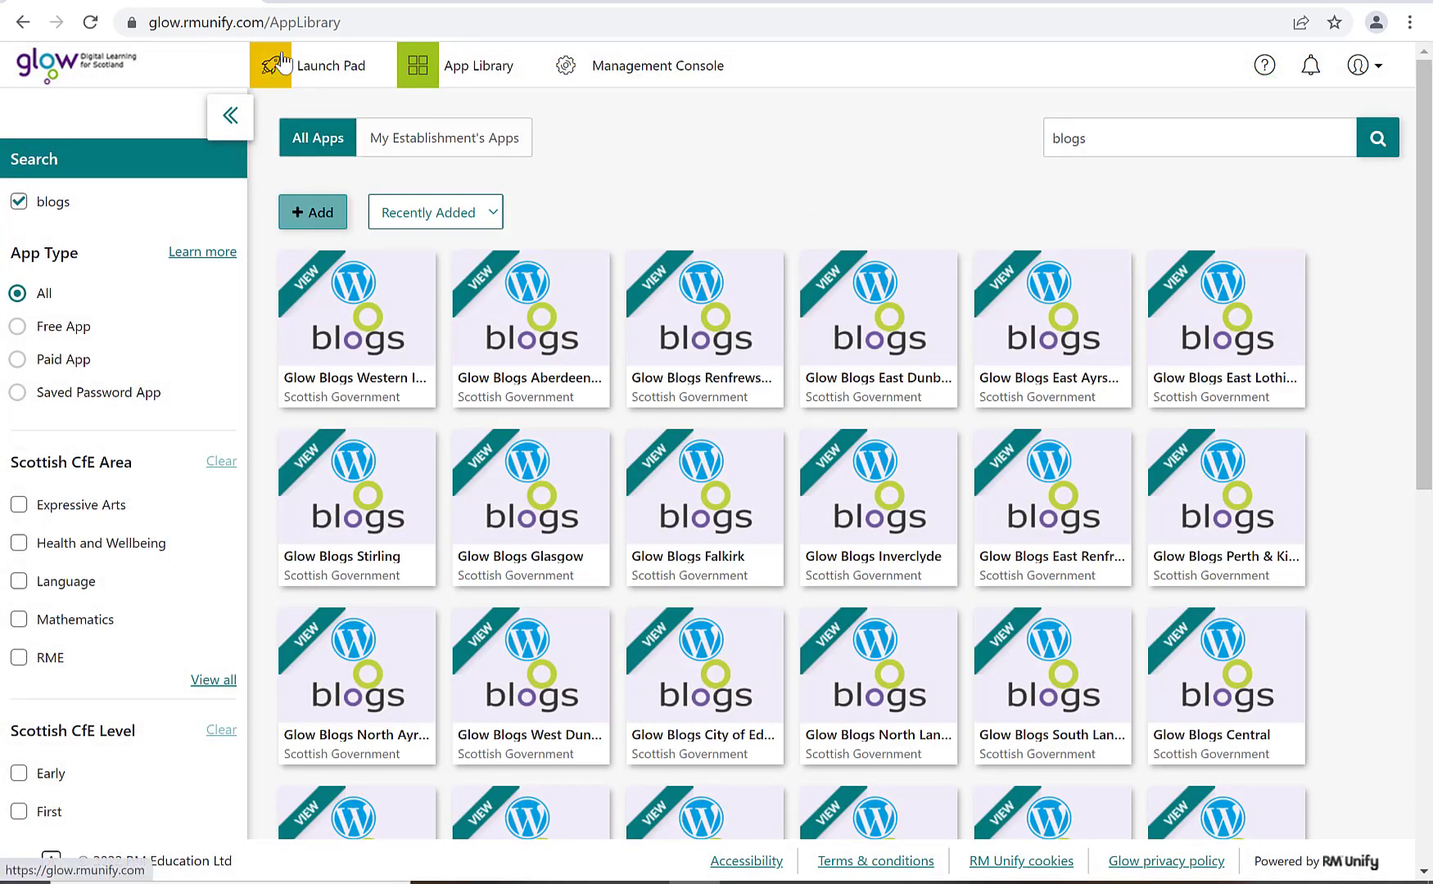
left_click(273, 64)
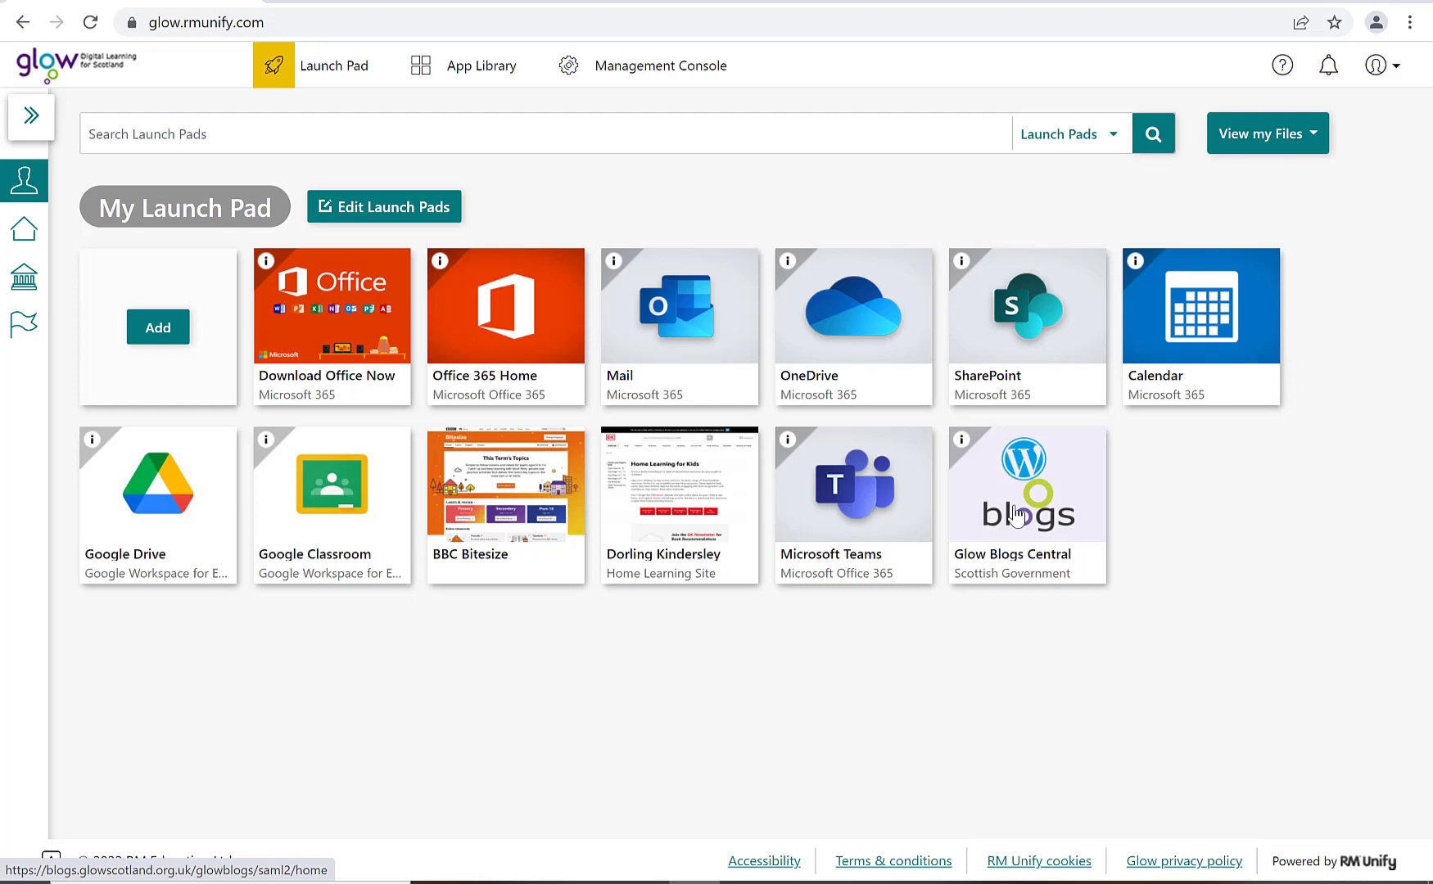
Open Glow Blogs Central and bring up the Create a Blog sign-up form
left_click(1016, 516)
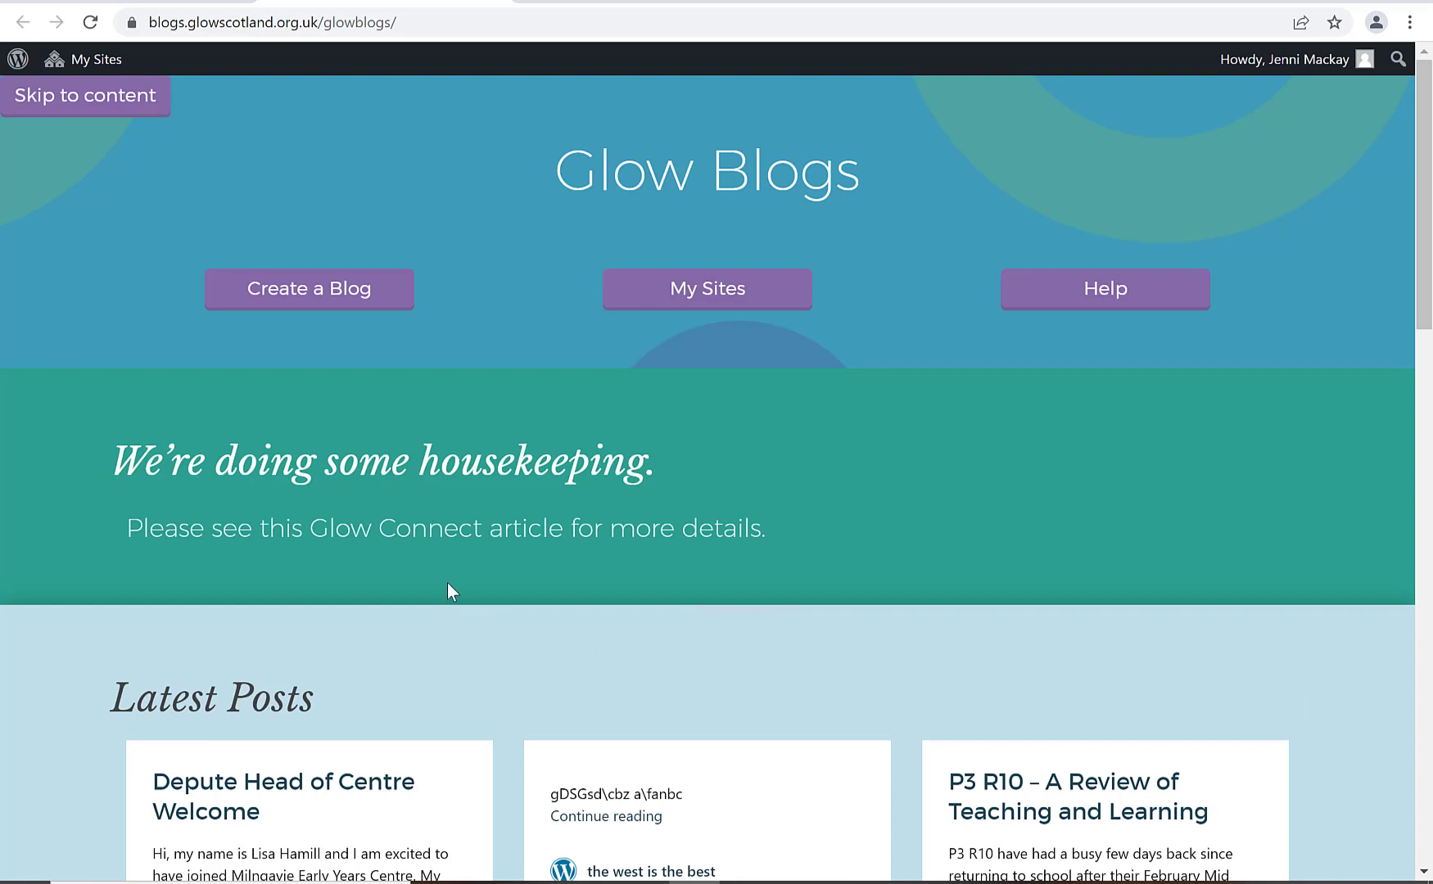
mouse_move(62, 65)
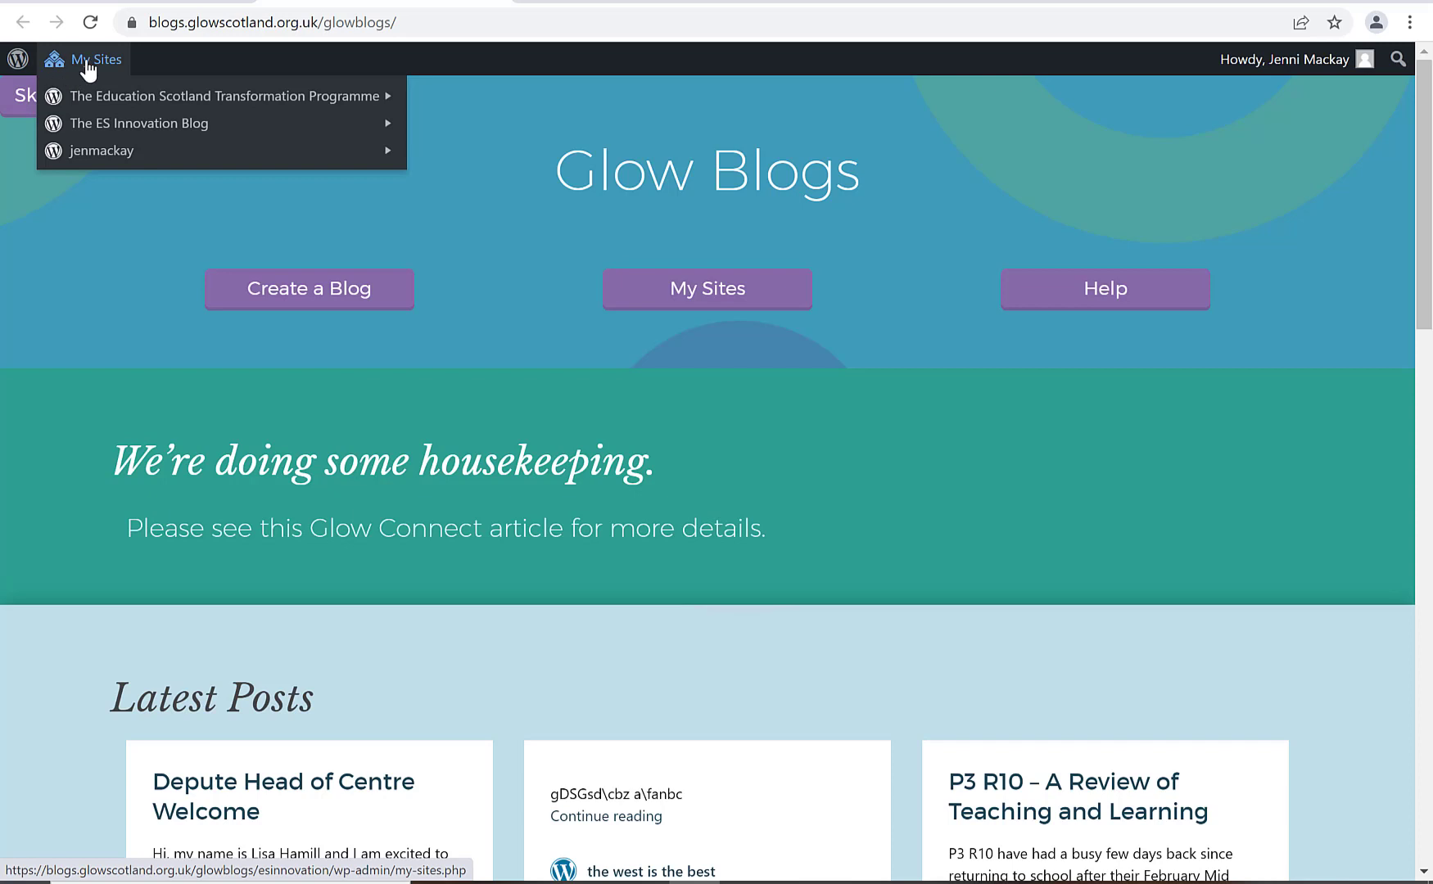
left_click(339, 301)
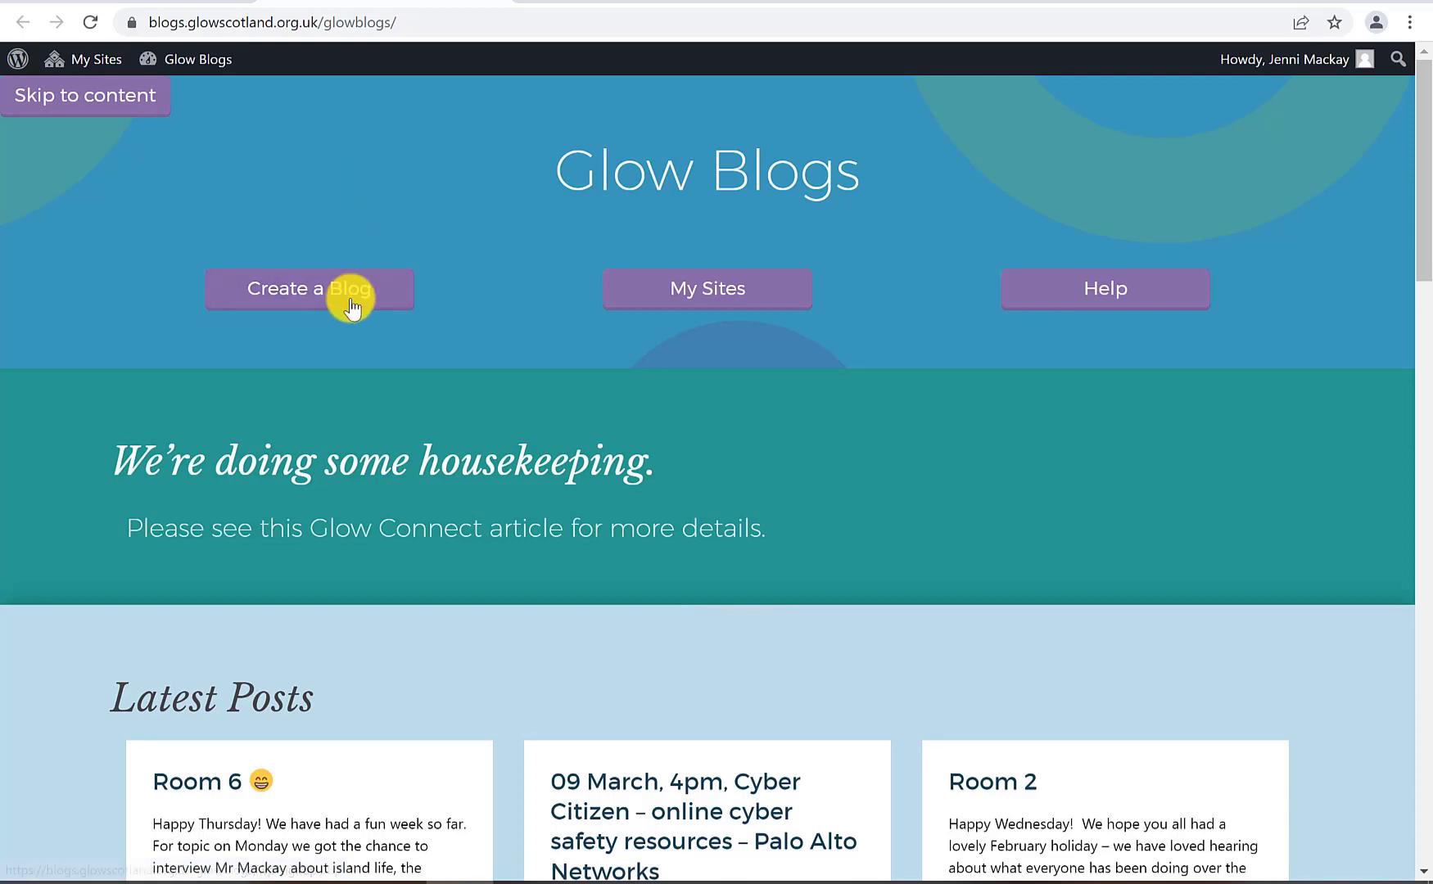
left_click(318, 301)
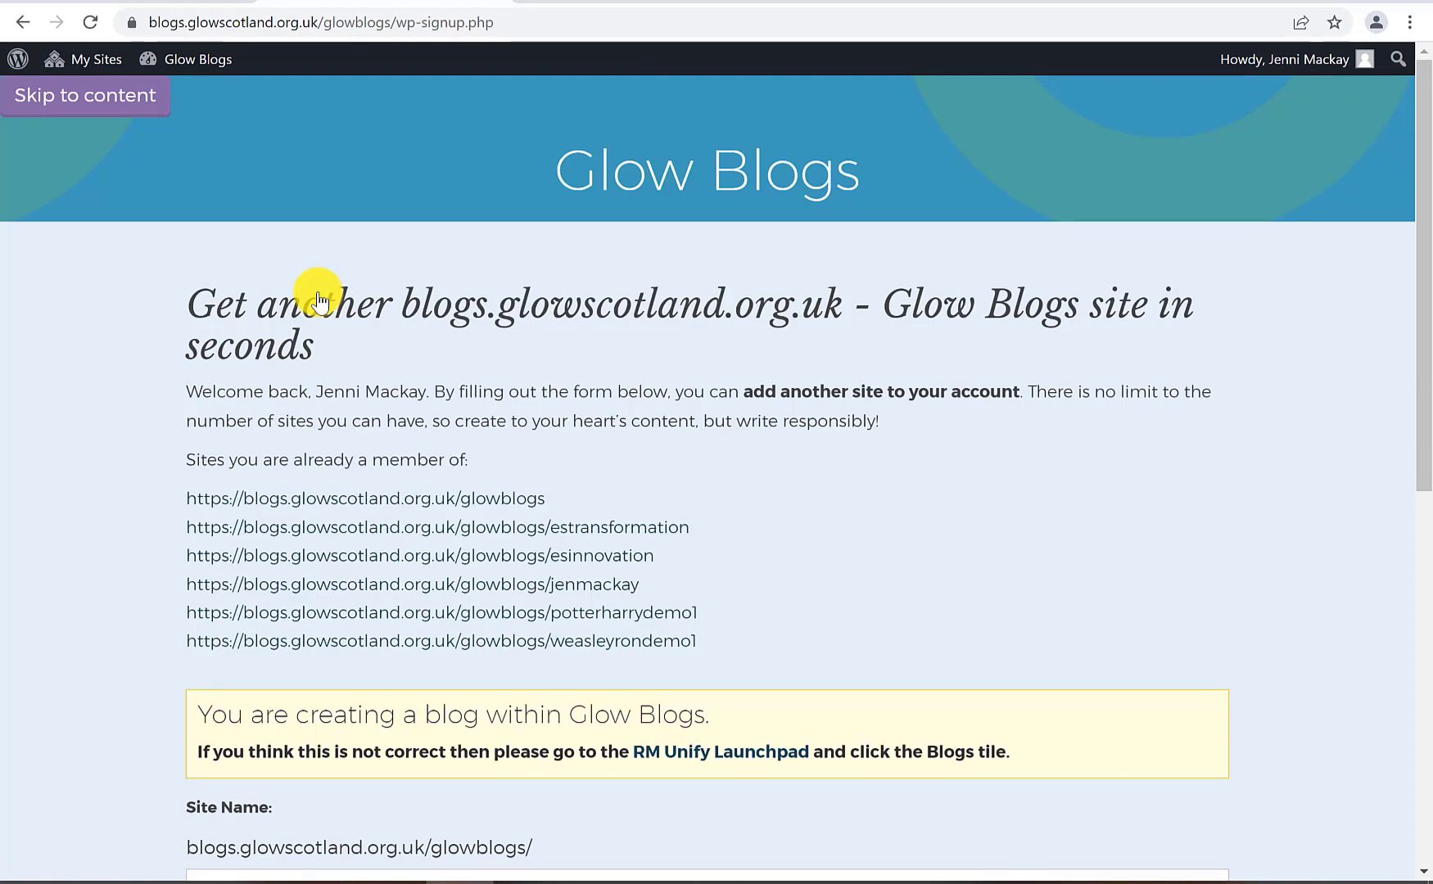
scroll(641, 555, "down", 3)
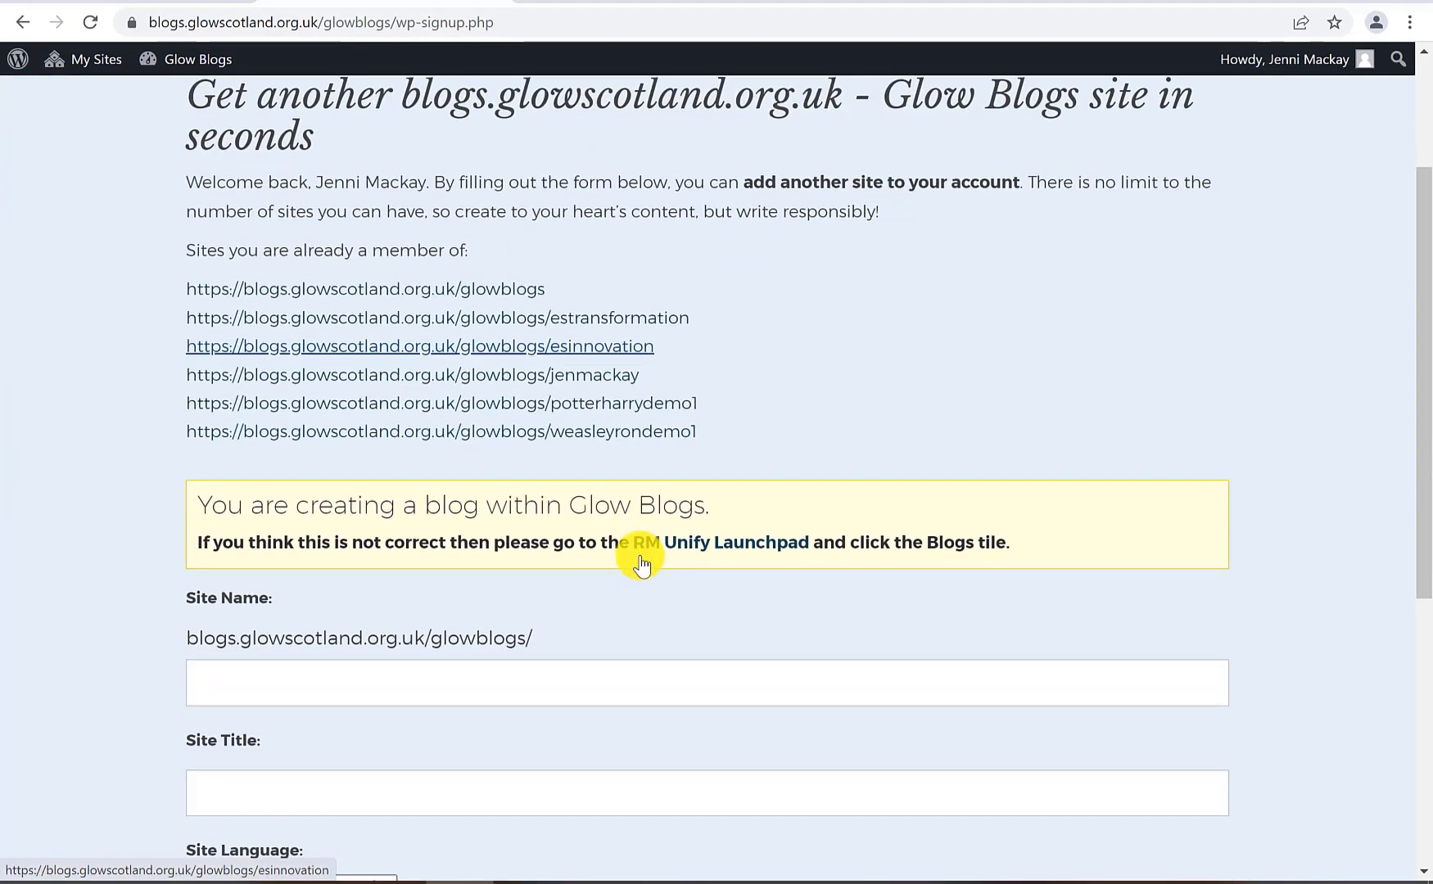
scroll(641, 563, "down", 2)
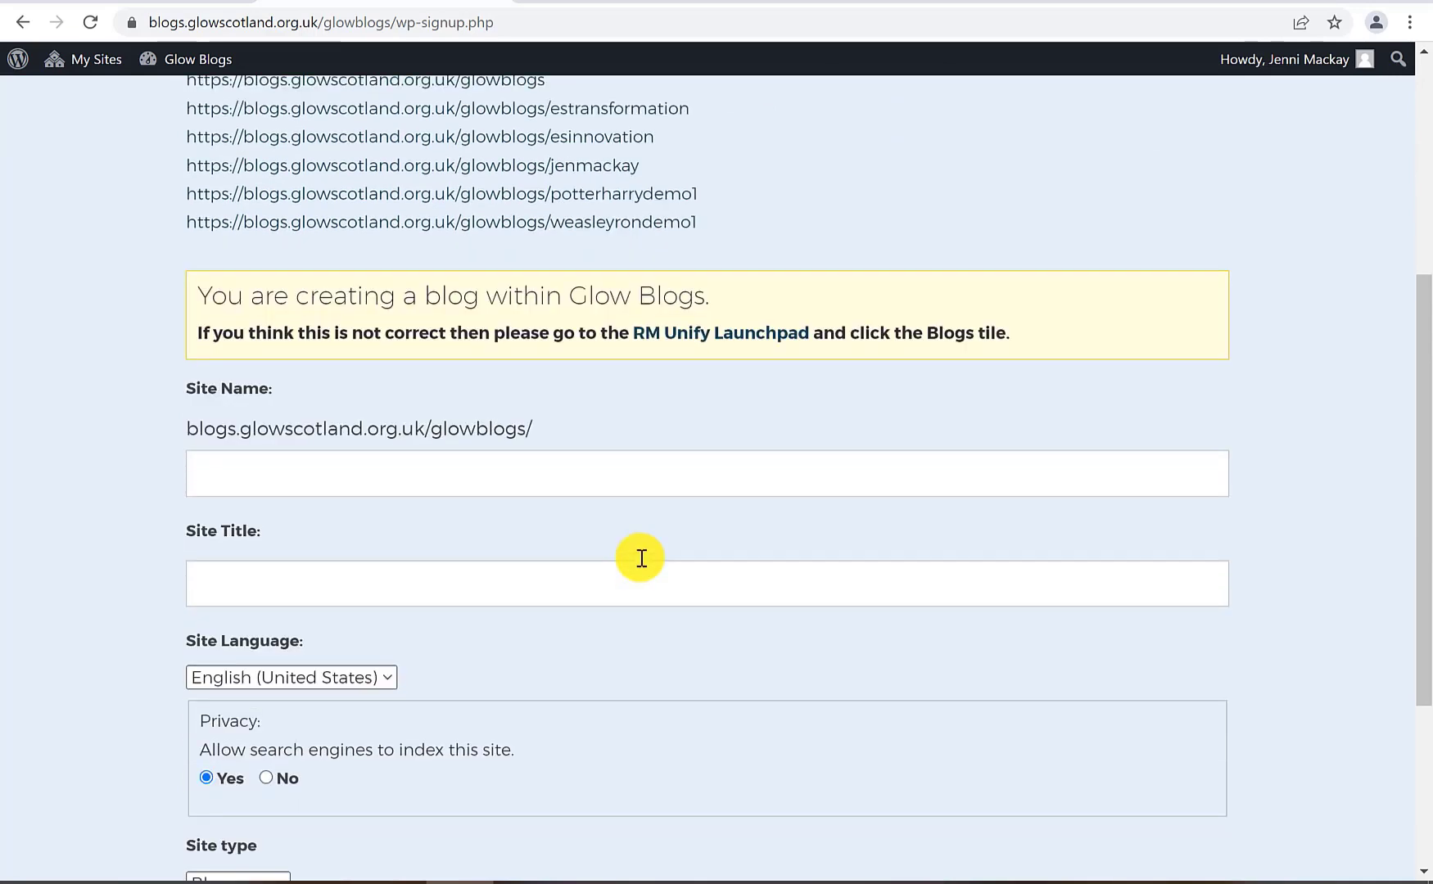
scroll(631, 553, "up", 3)
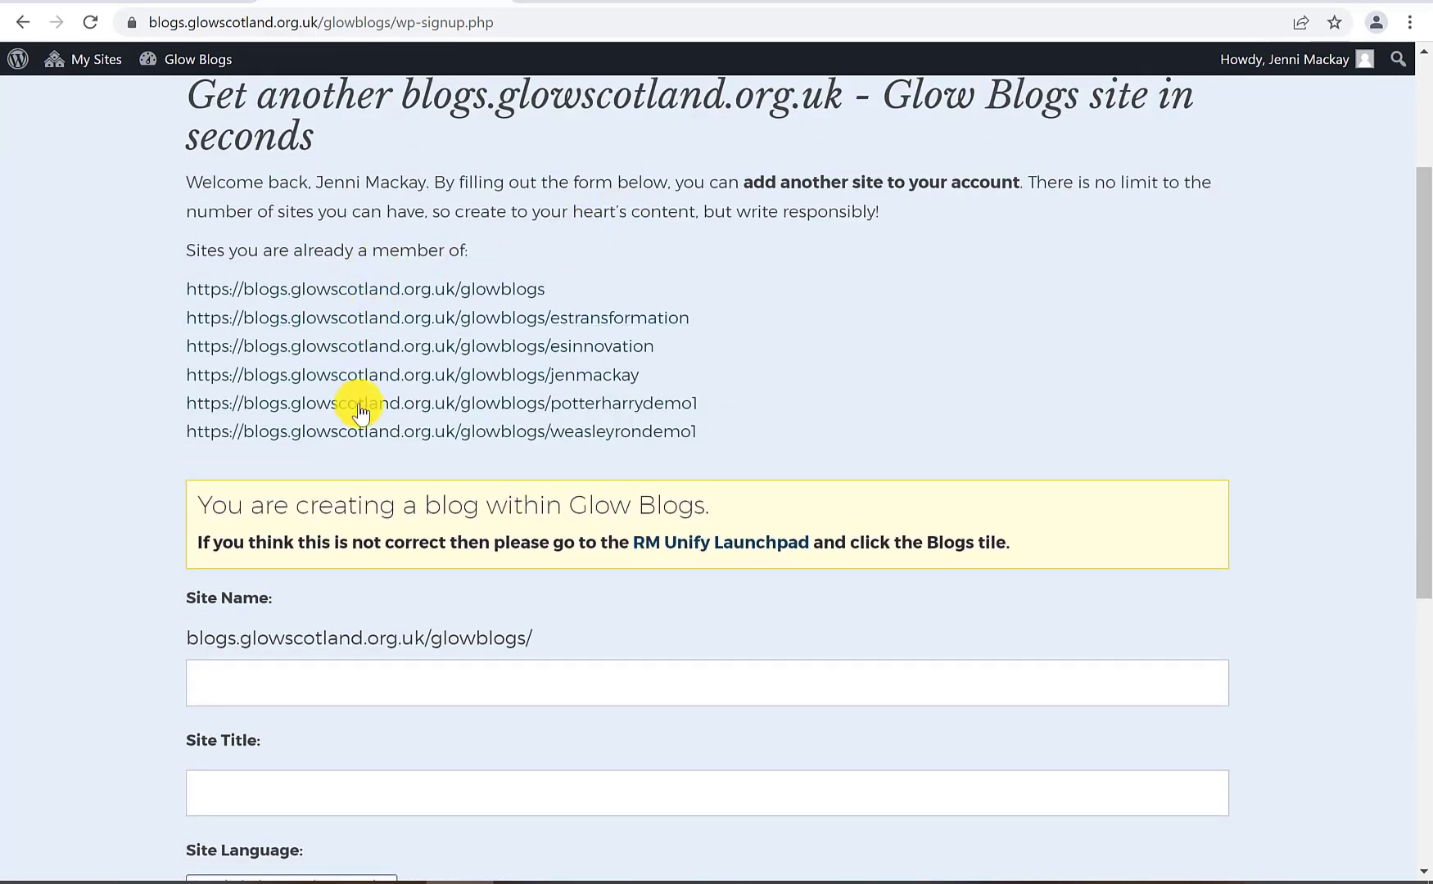
scroll(422, 314, "down", 4)
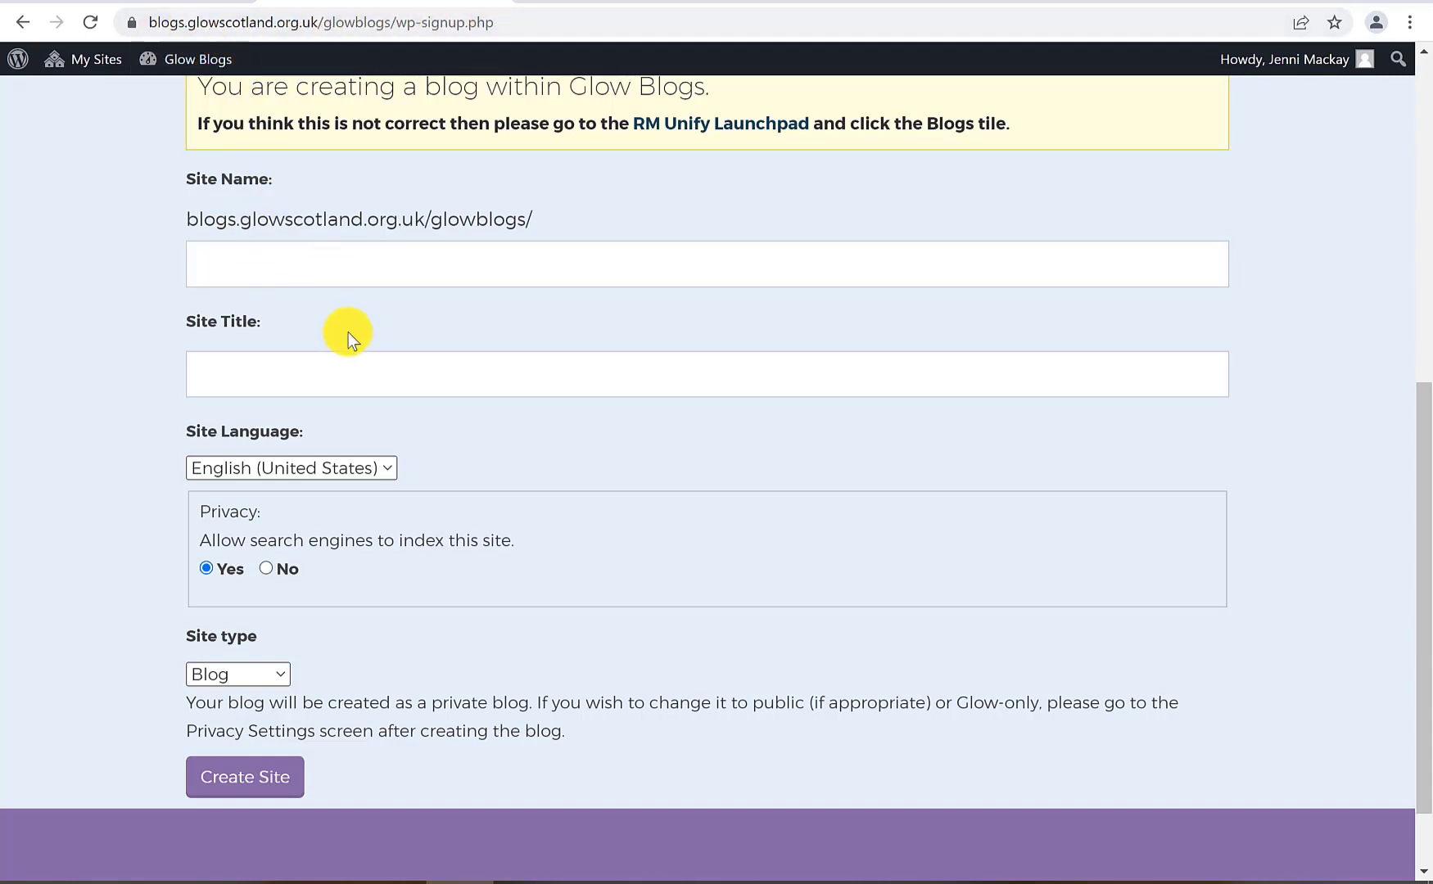
left_click(298, 273)
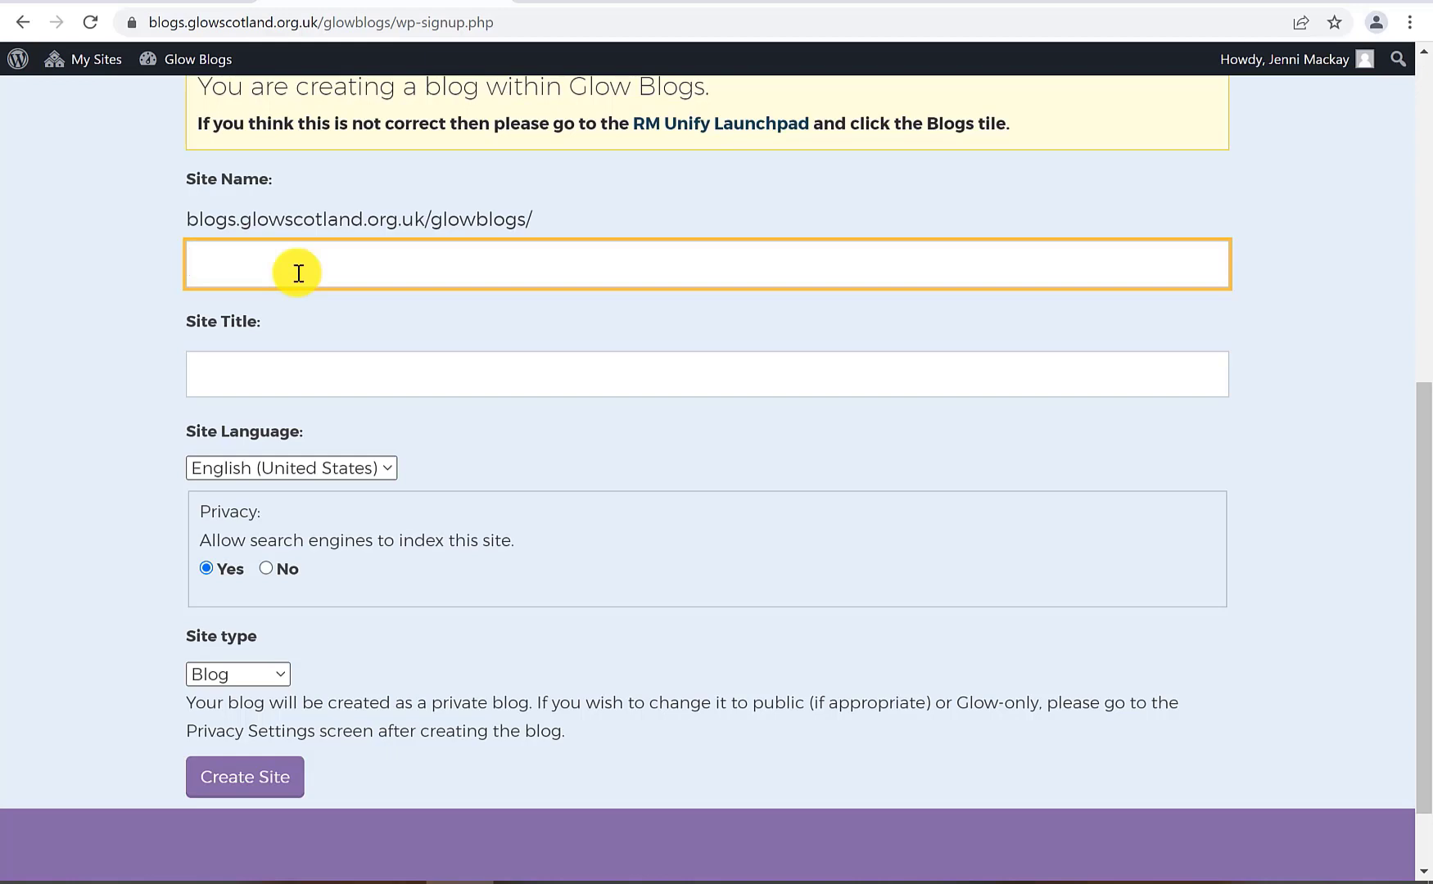
Enter site name jm2022demo and the owner's full name as title, keeping English (United States)
type("jm2022demo")
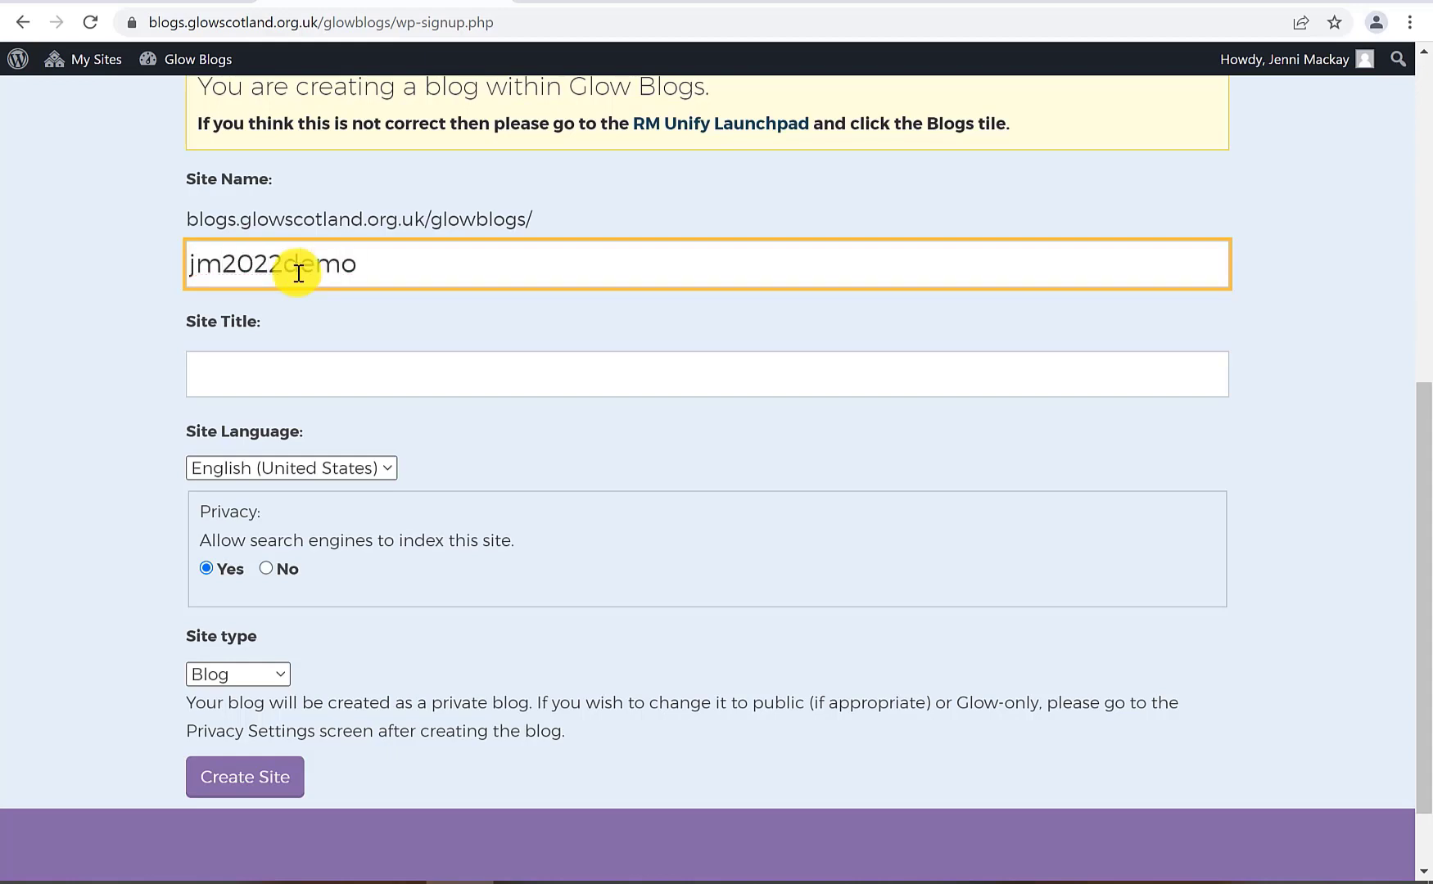
left_click(301, 378)
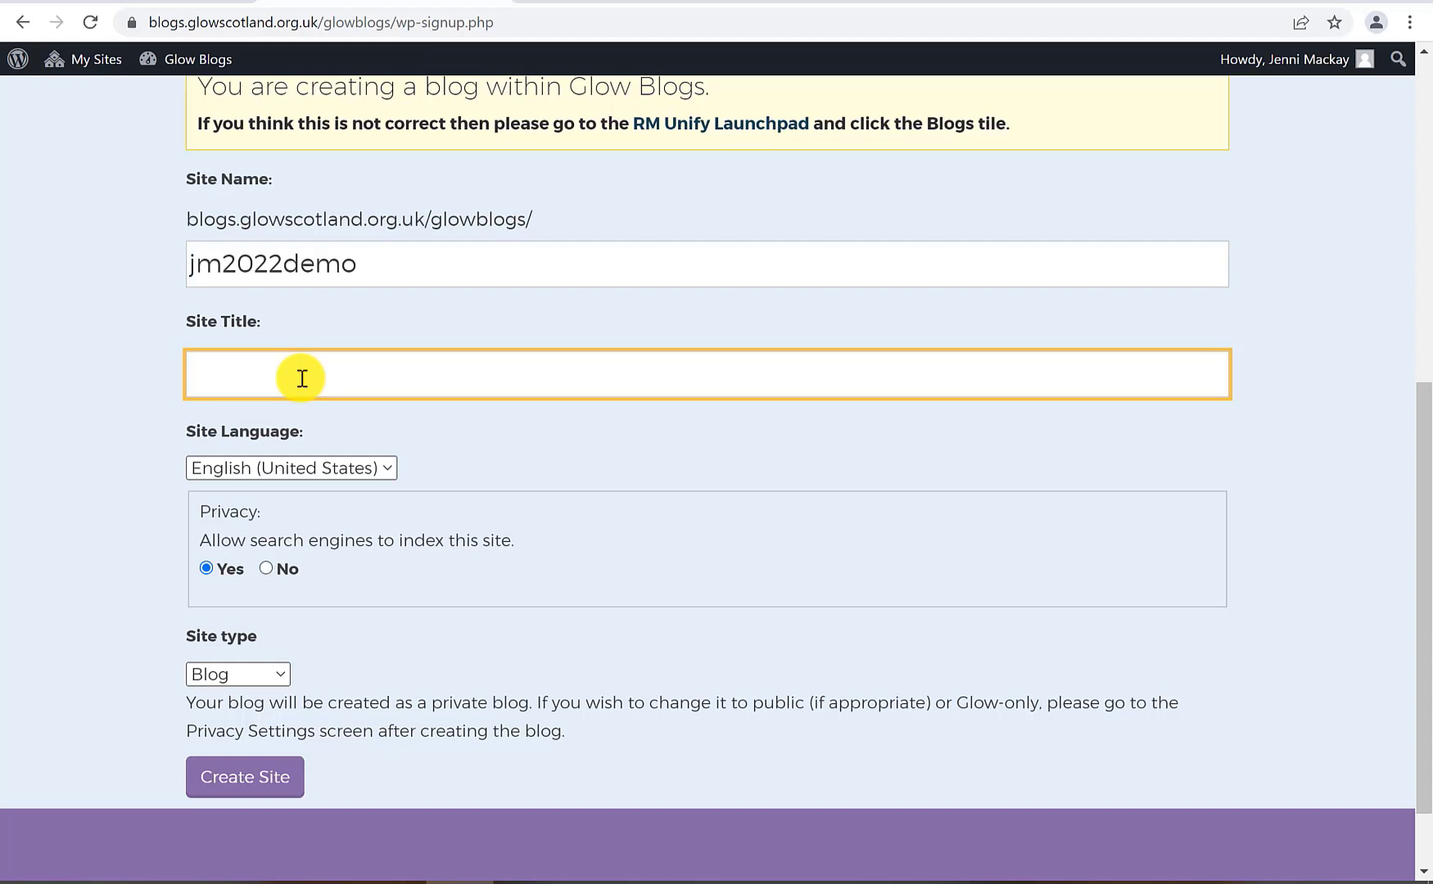
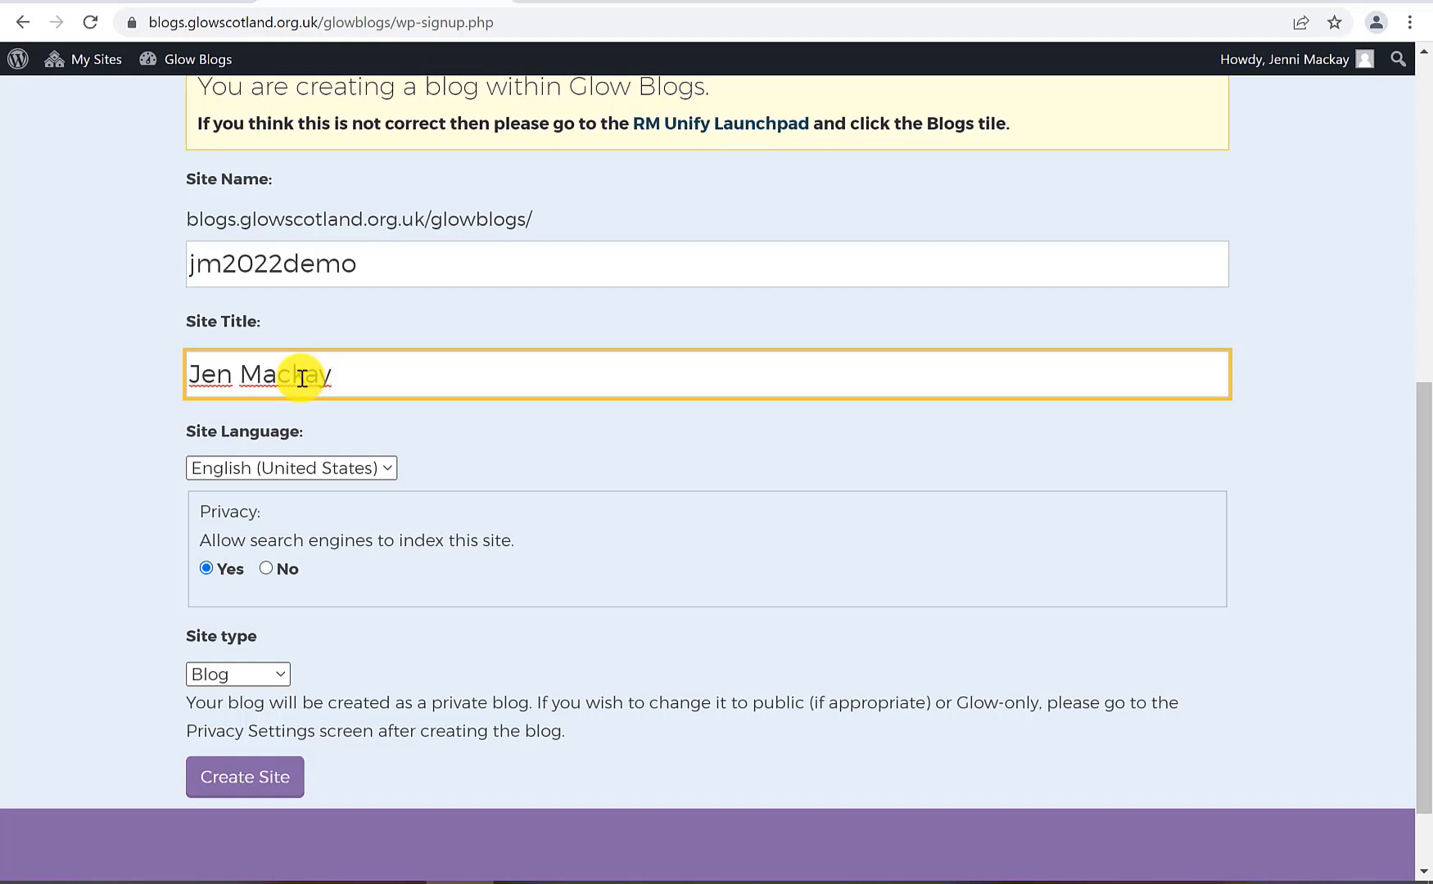
left_click(342, 466)
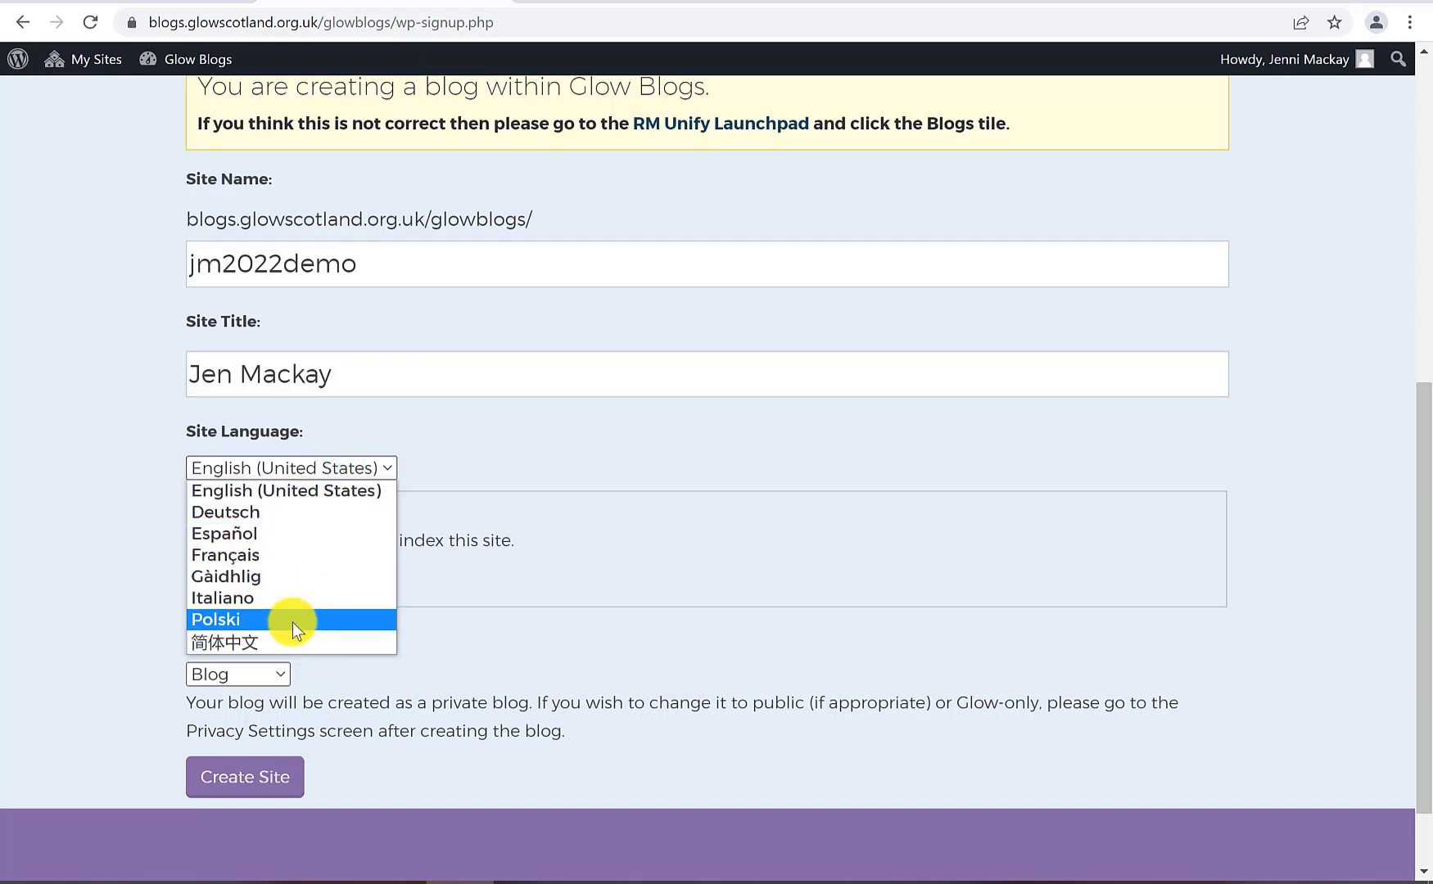
left_click(481, 440)
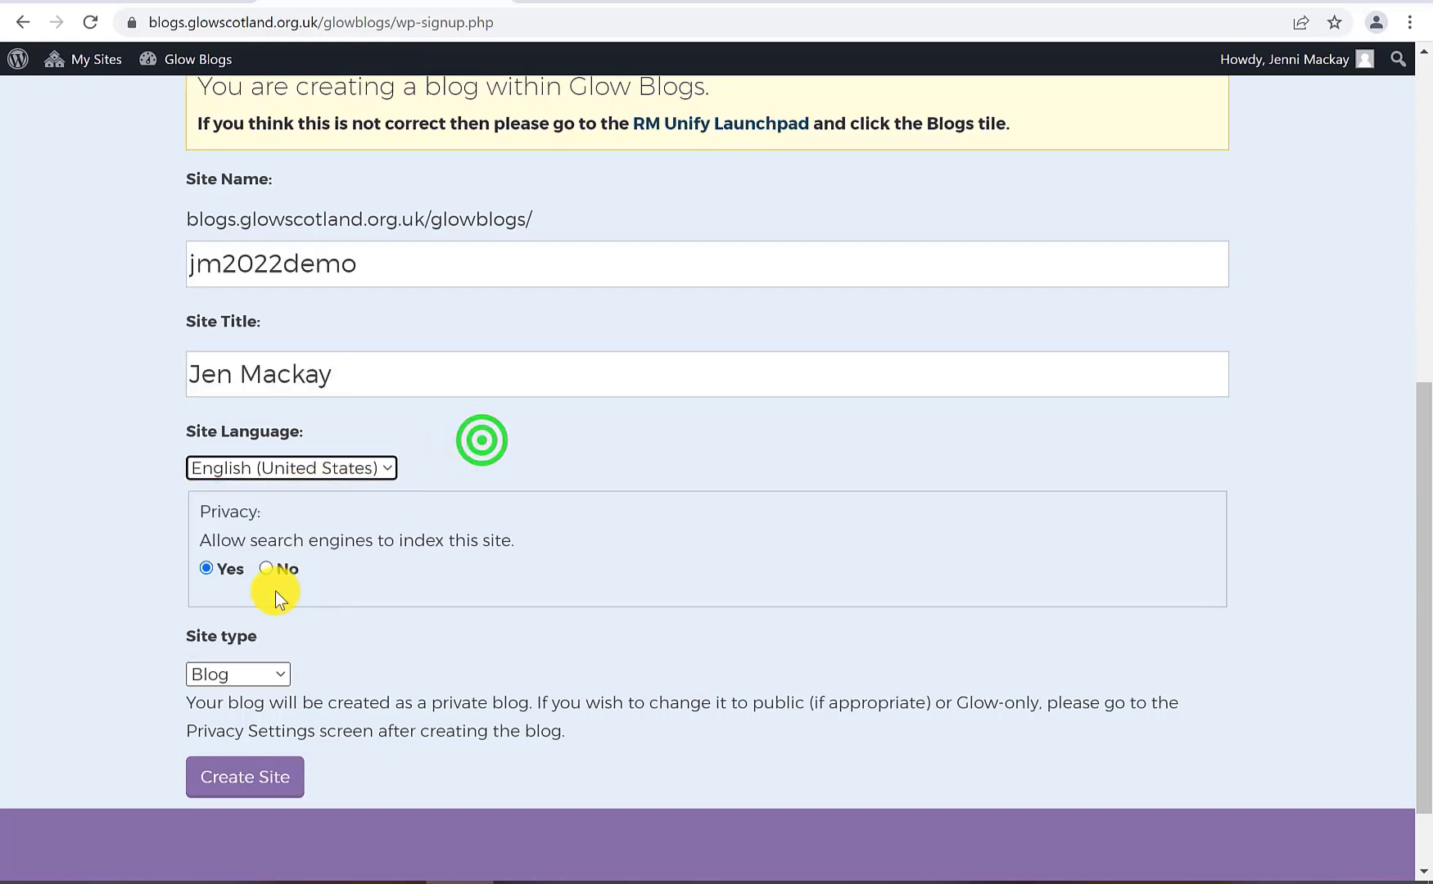
left_click(205, 568)
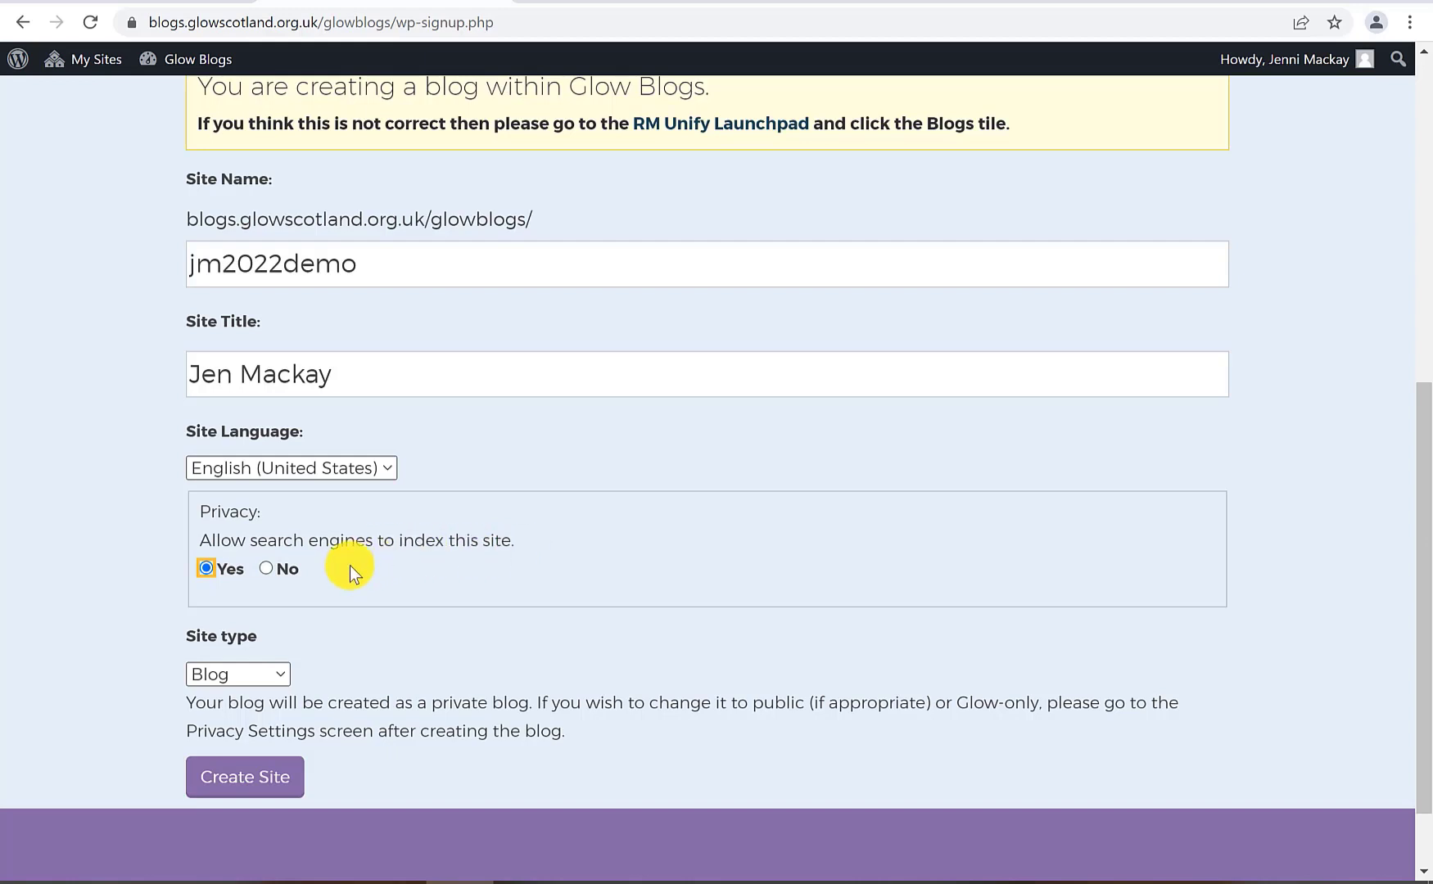
Block search engine indexing, set the site type to ePortfolio, and create the site
left_click(276, 569)
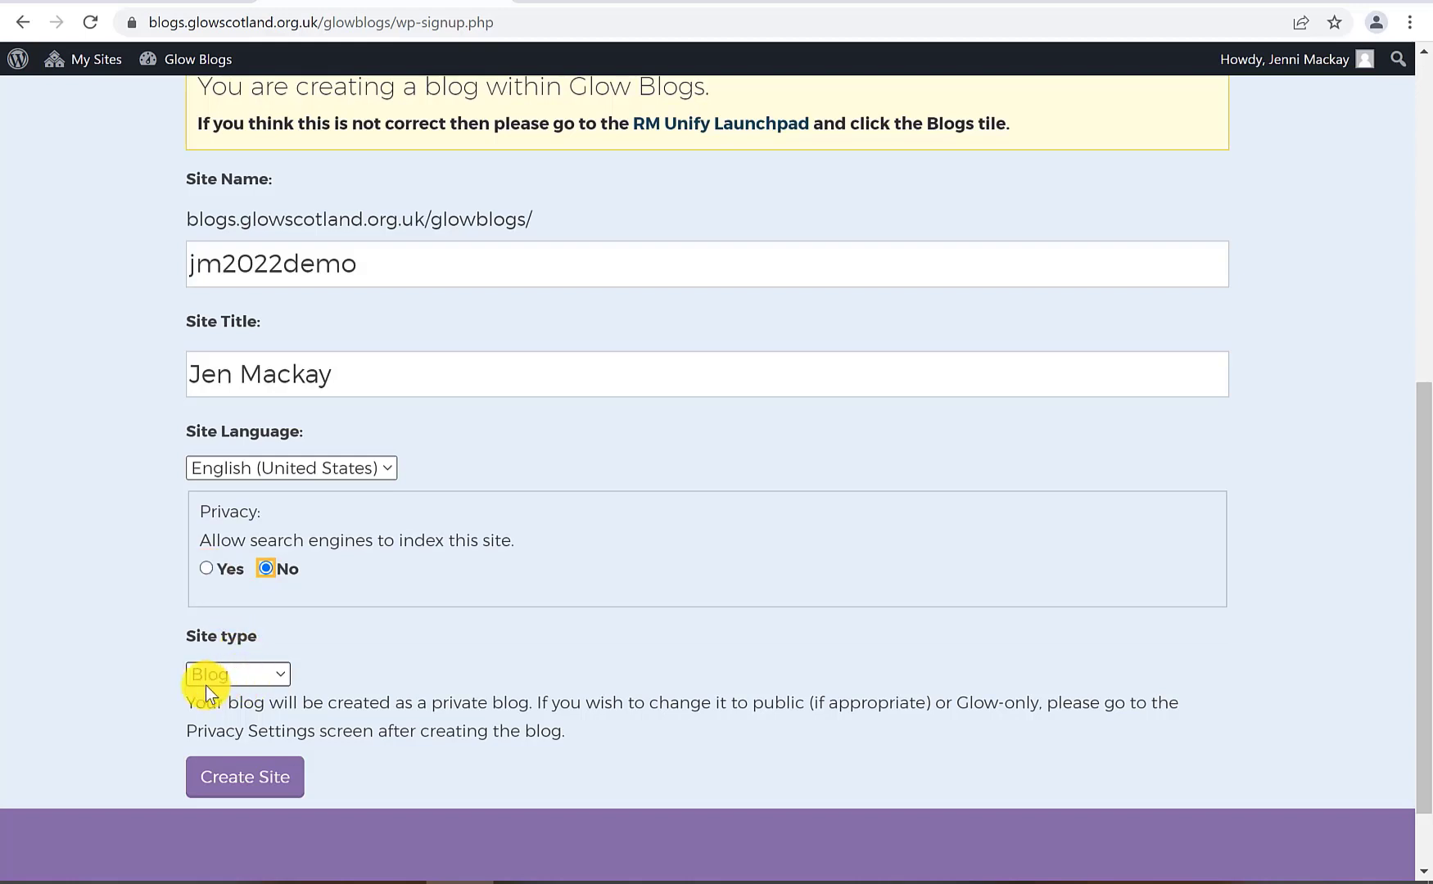
left_click(264, 673)
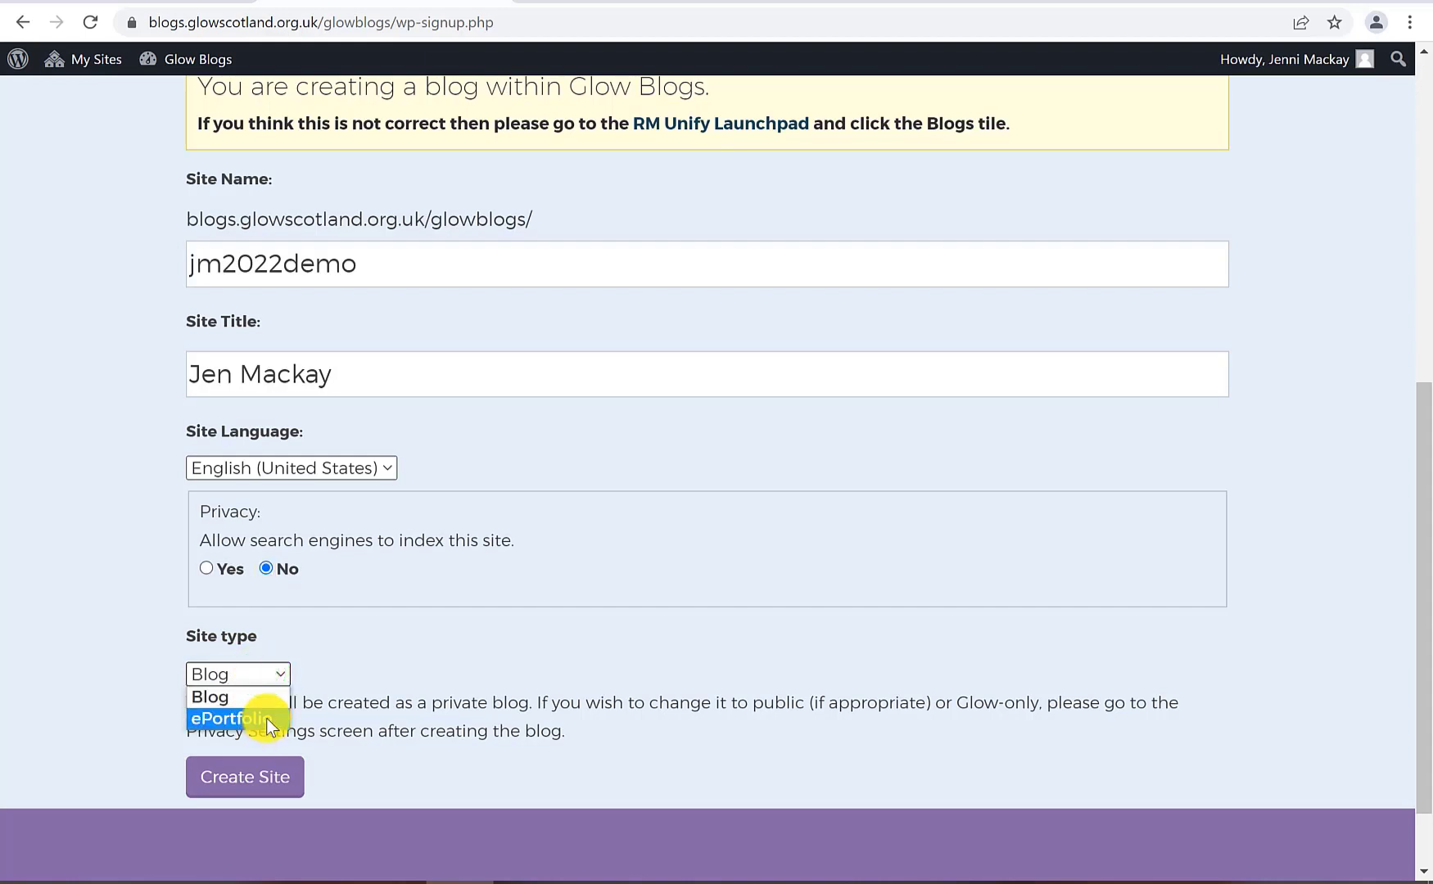
left_click(266, 717)
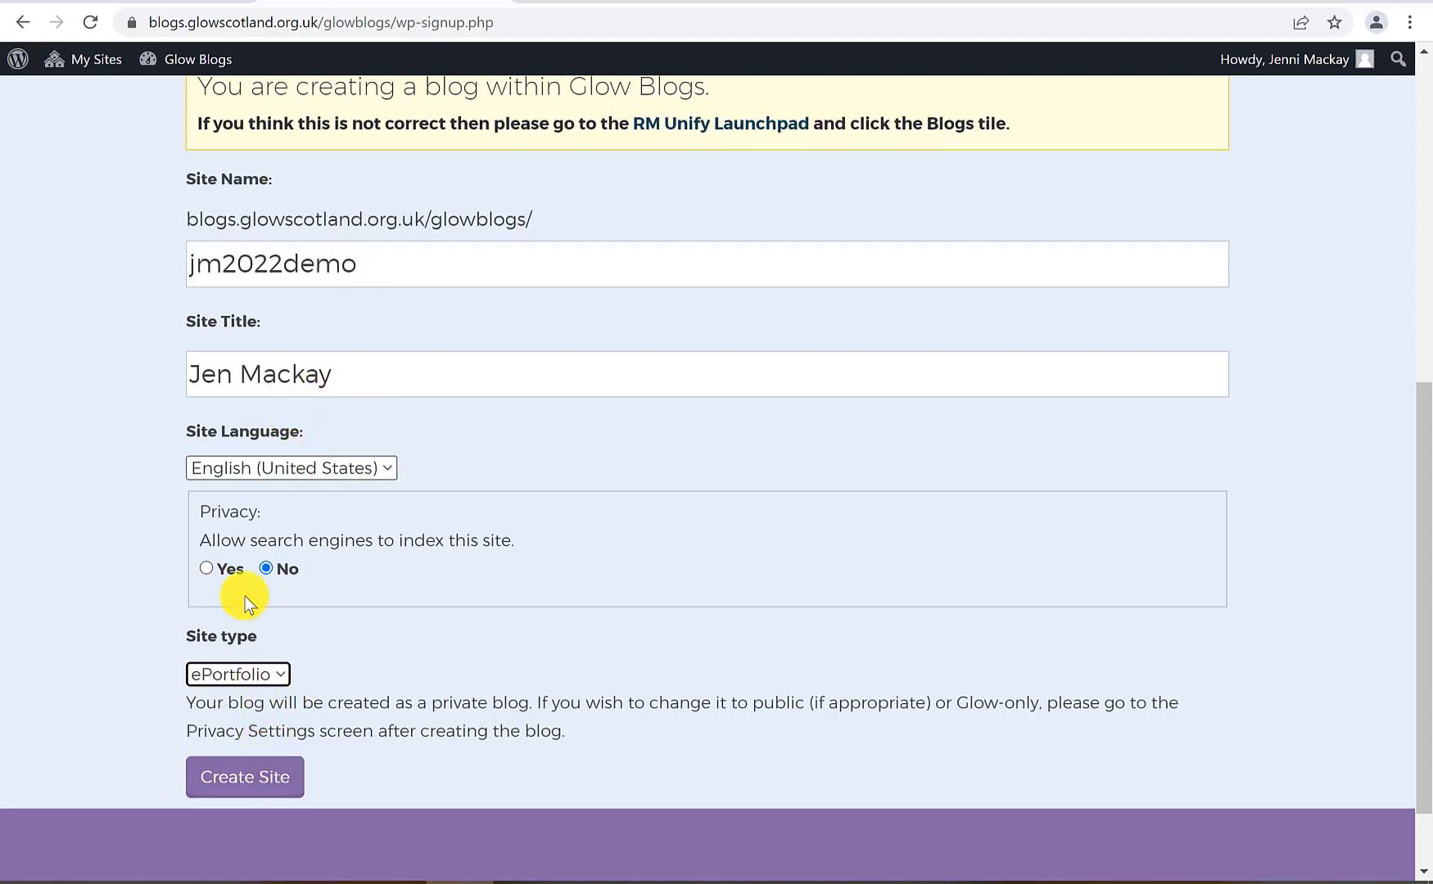
left_click(281, 791)
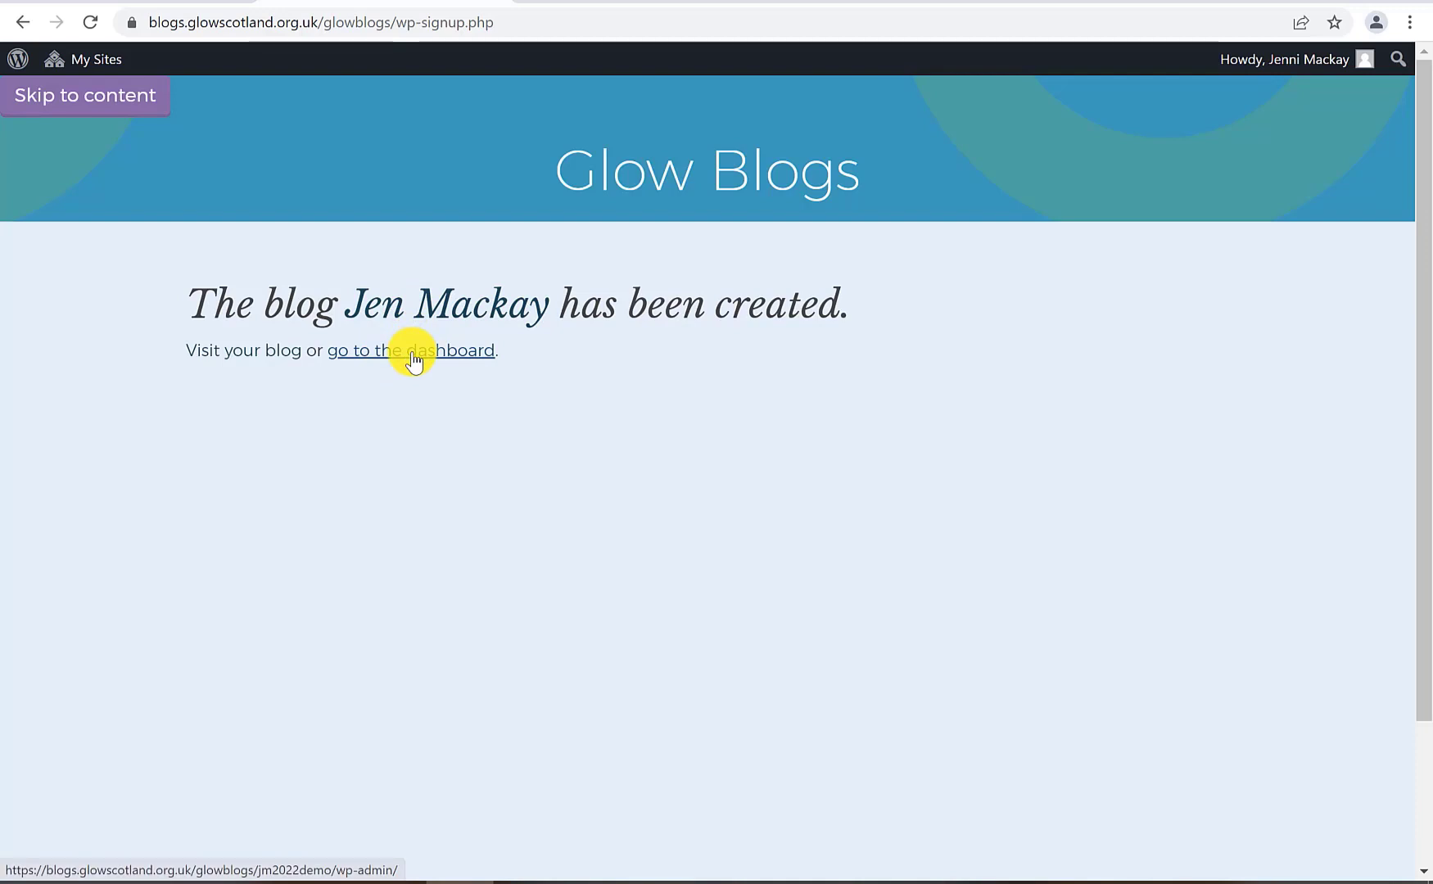
Visit the new jm2022demo blog's front page, then open its Dashboard from the admin bar
left_click(438, 303)
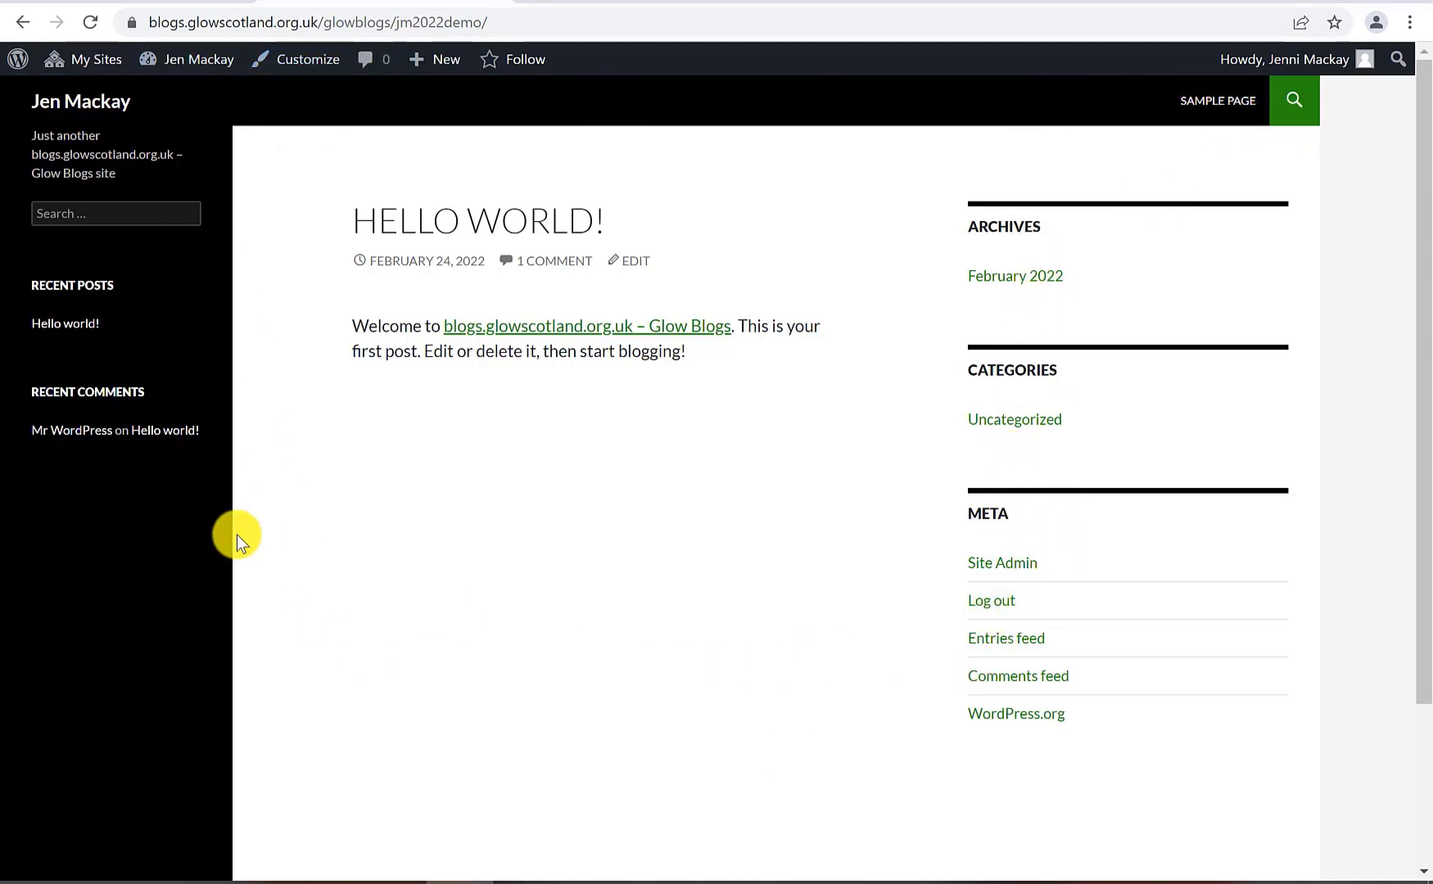
mouse_move(152, 66)
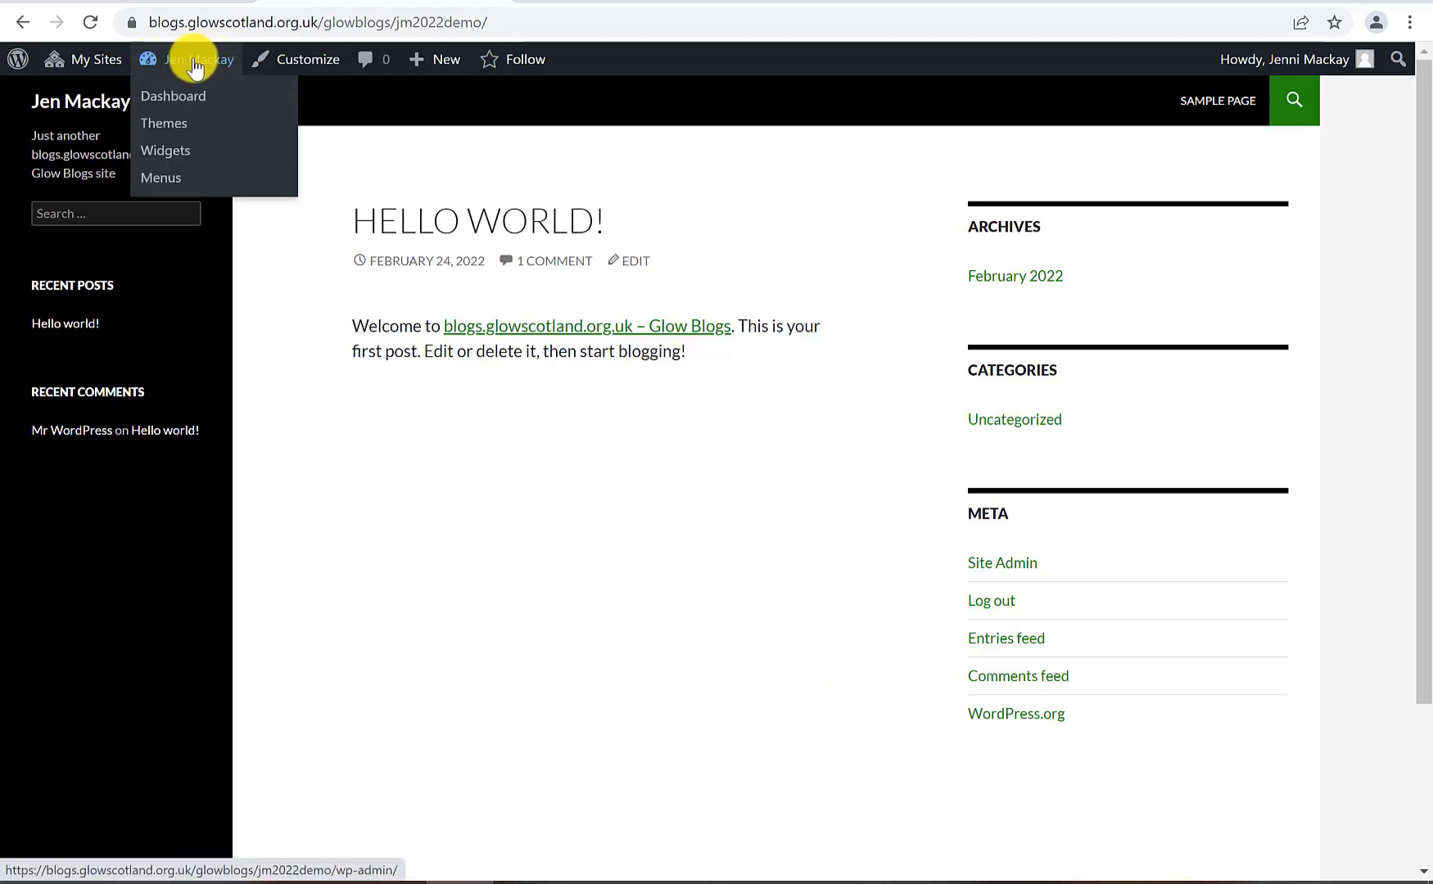
left_click(148, 72)
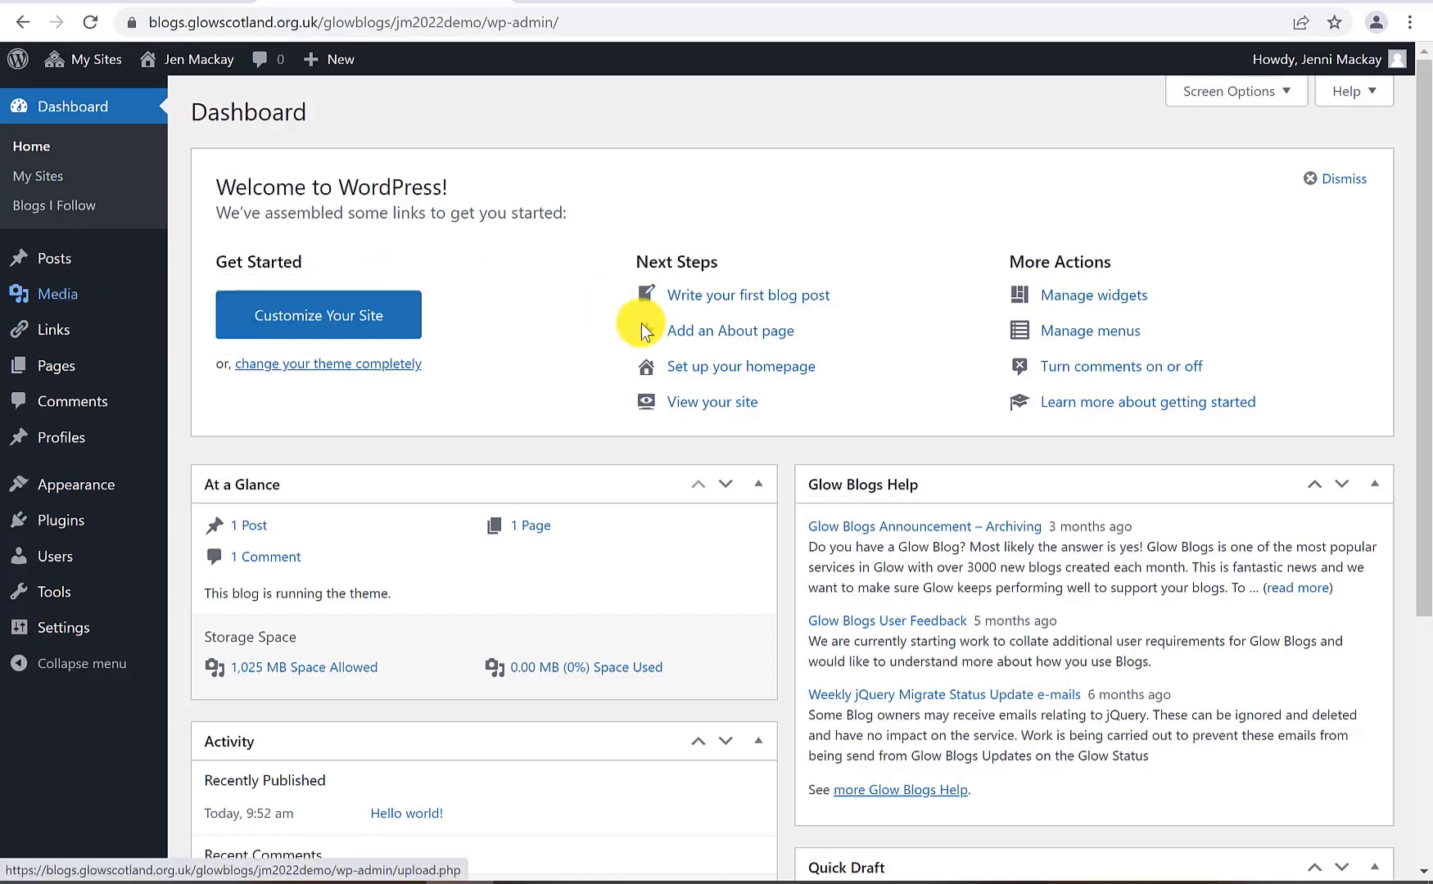
left_click(159, 63)
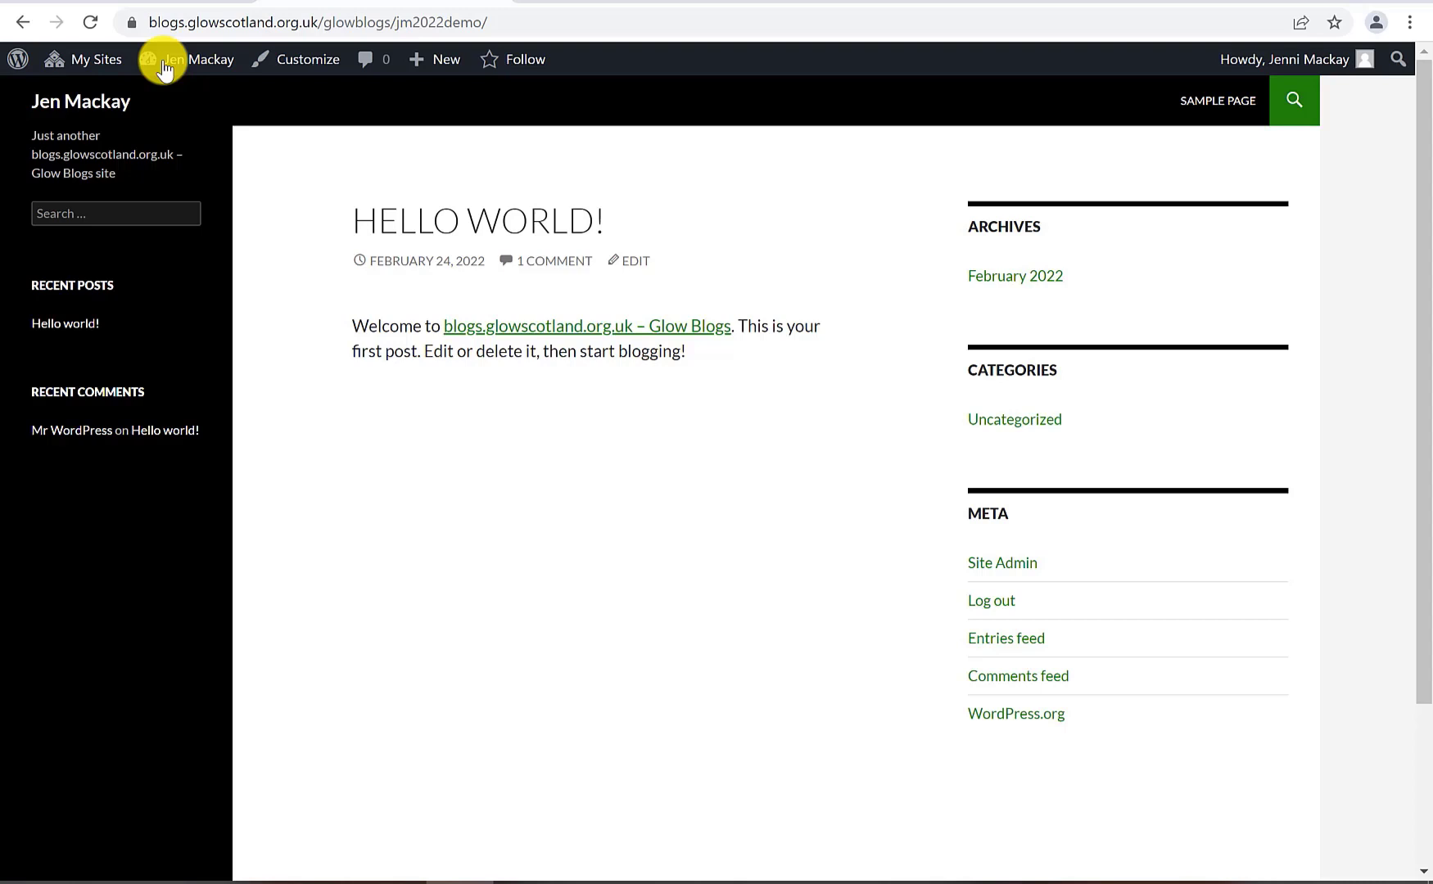
left_click(163, 64)
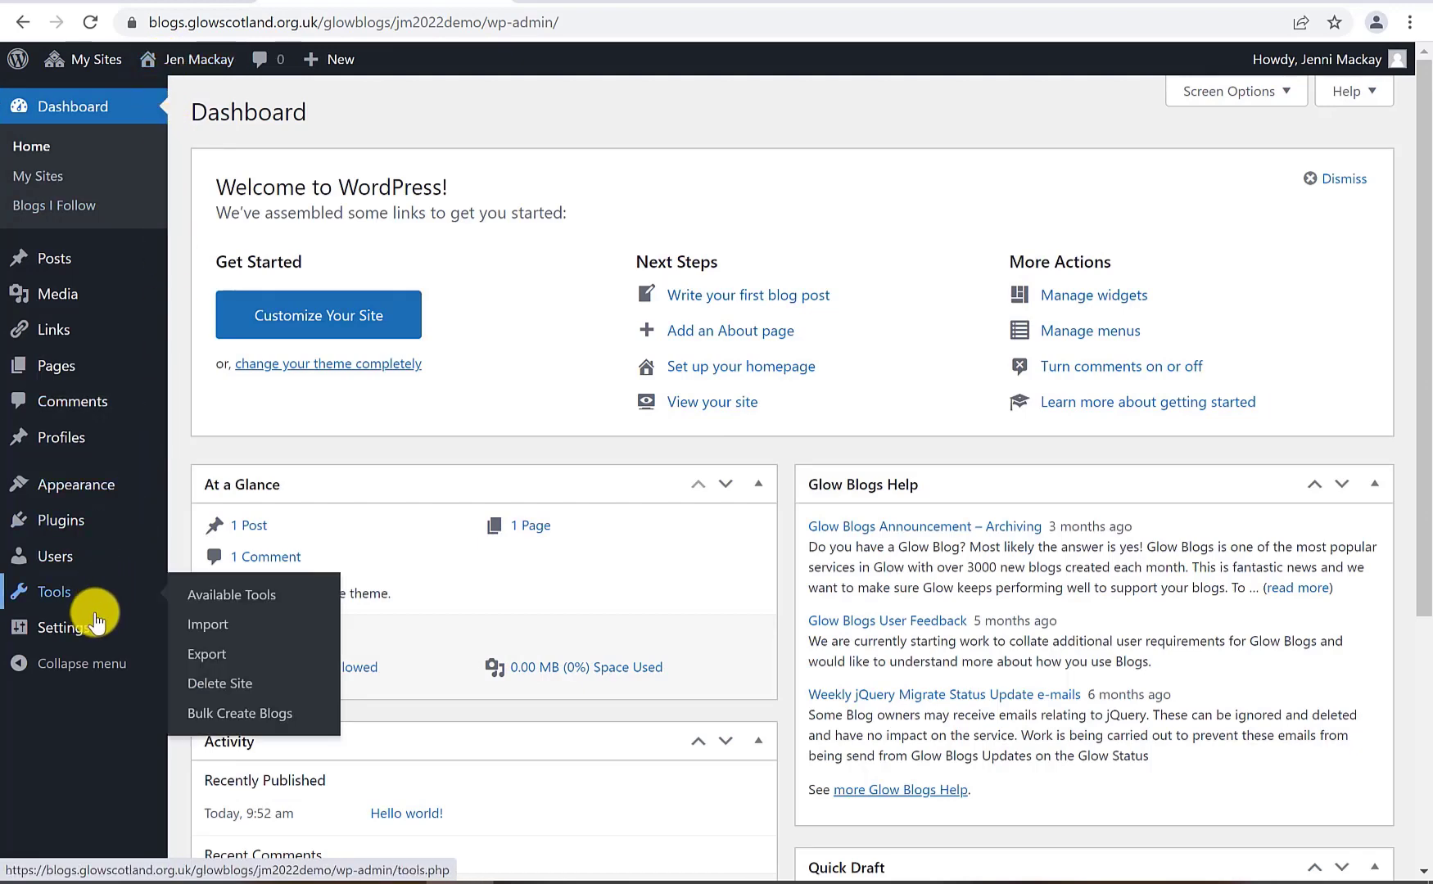
Go to Users > Add Users and list the local authorities available
left_click(56, 564)
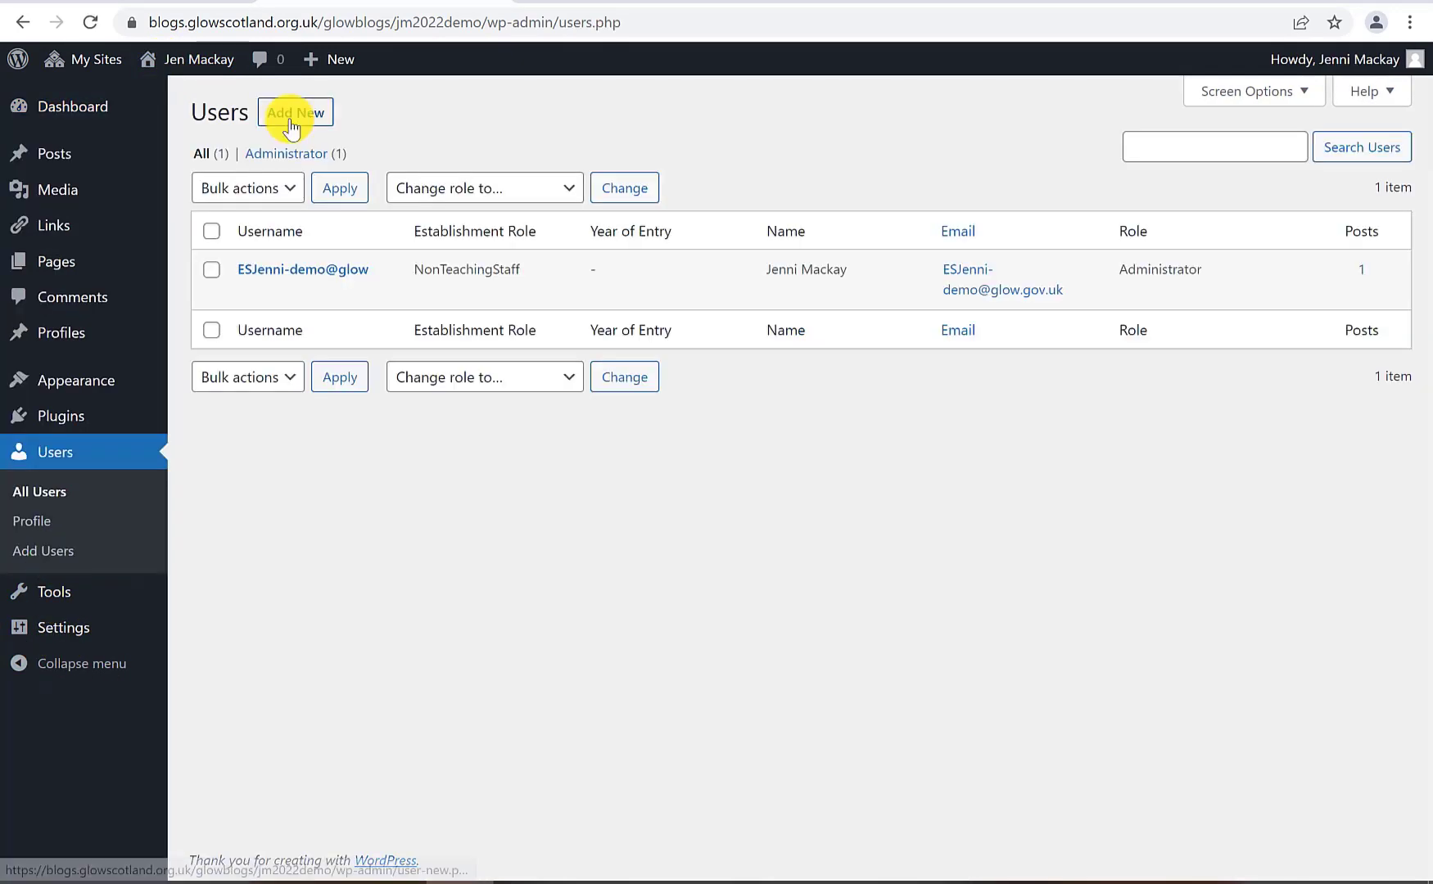
left_click(290, 121)
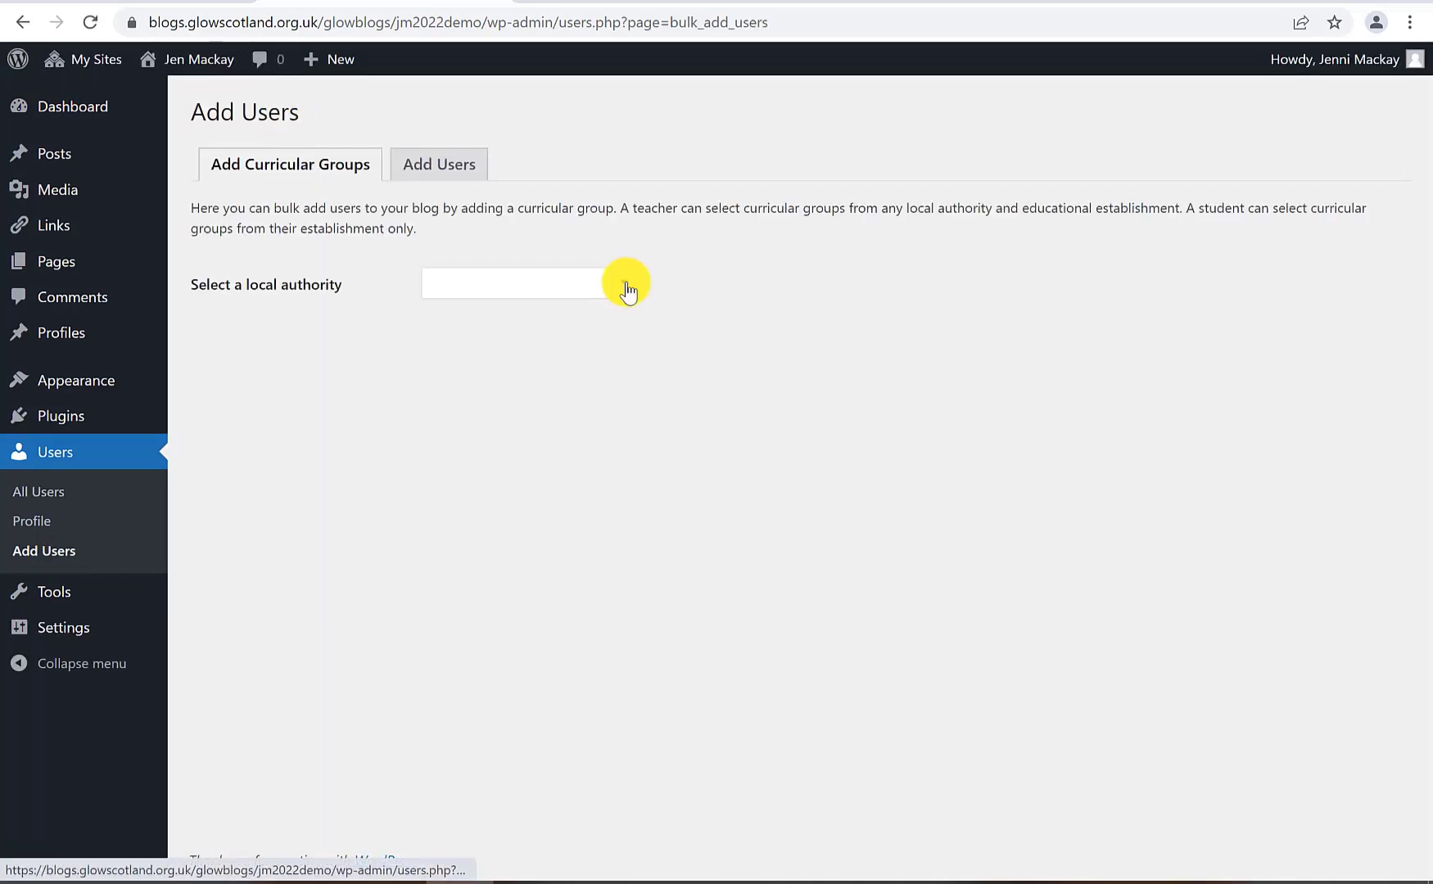
left_click(626, 289)
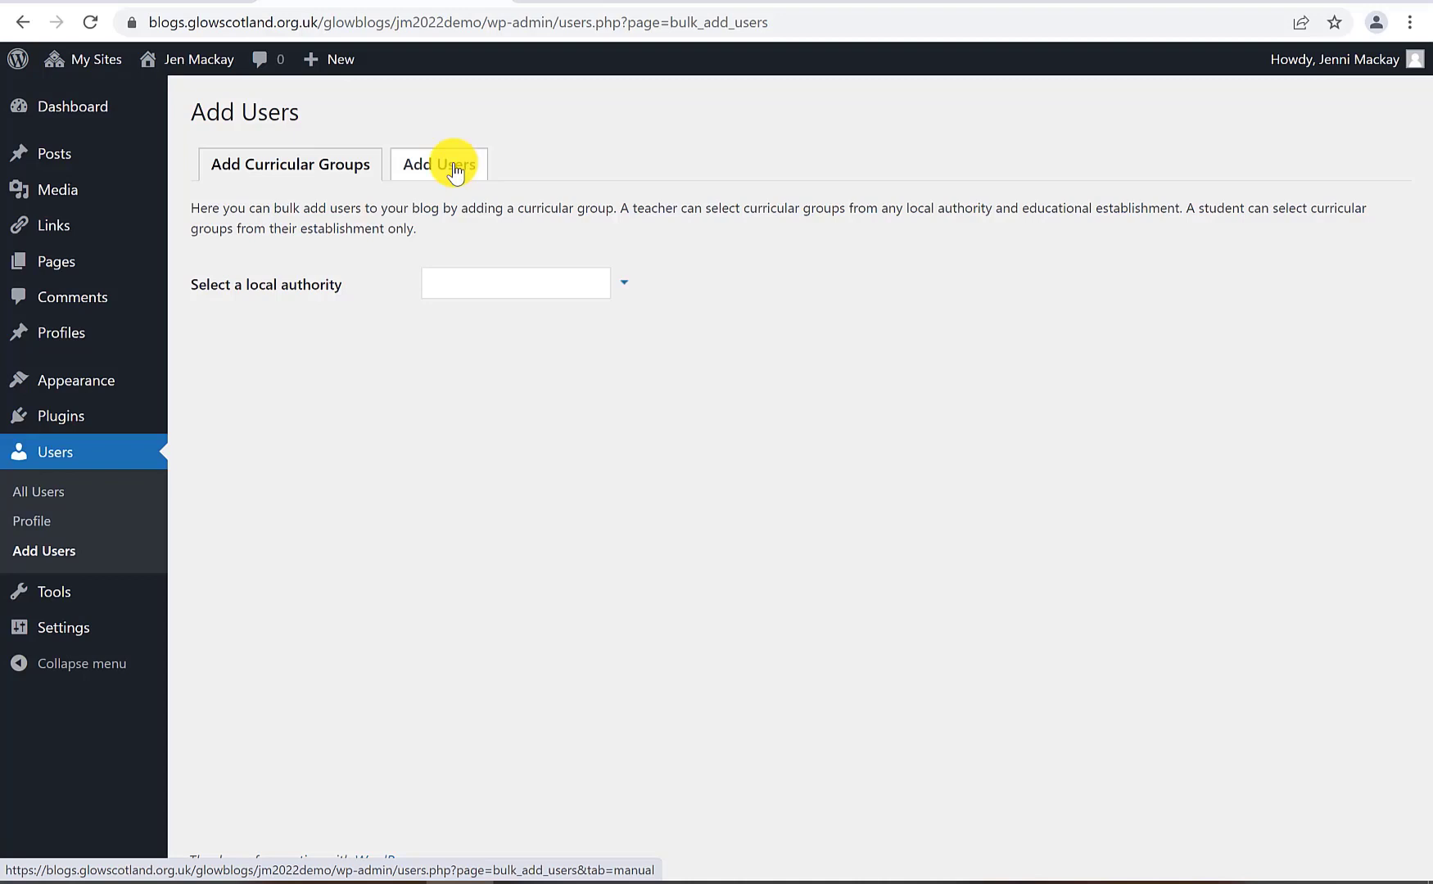
Add a Glow user by their username to the blog with the Administrator role
left_click(438, 166)
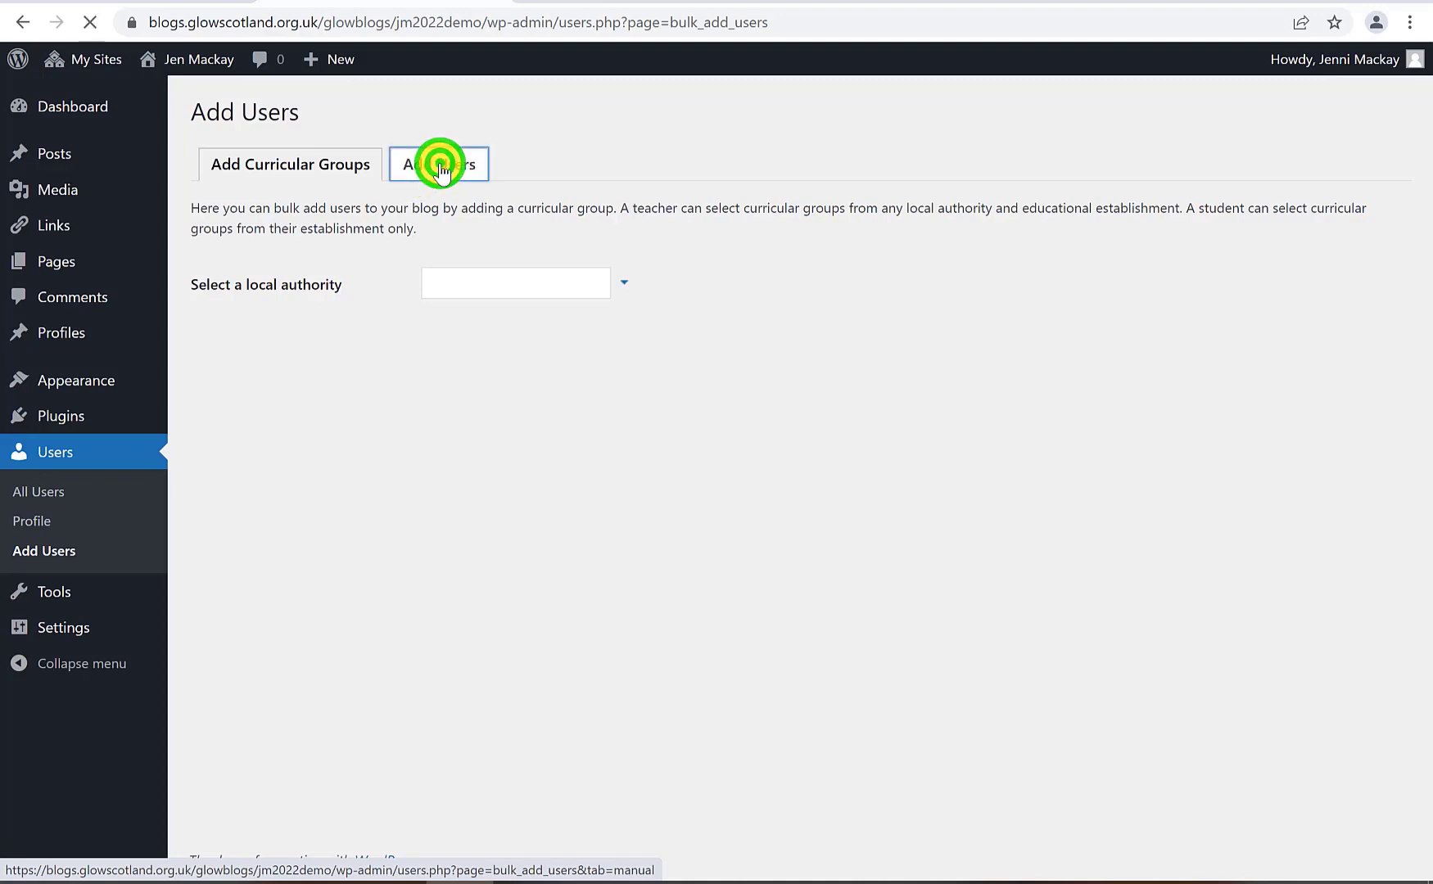
left_click(488, 279)
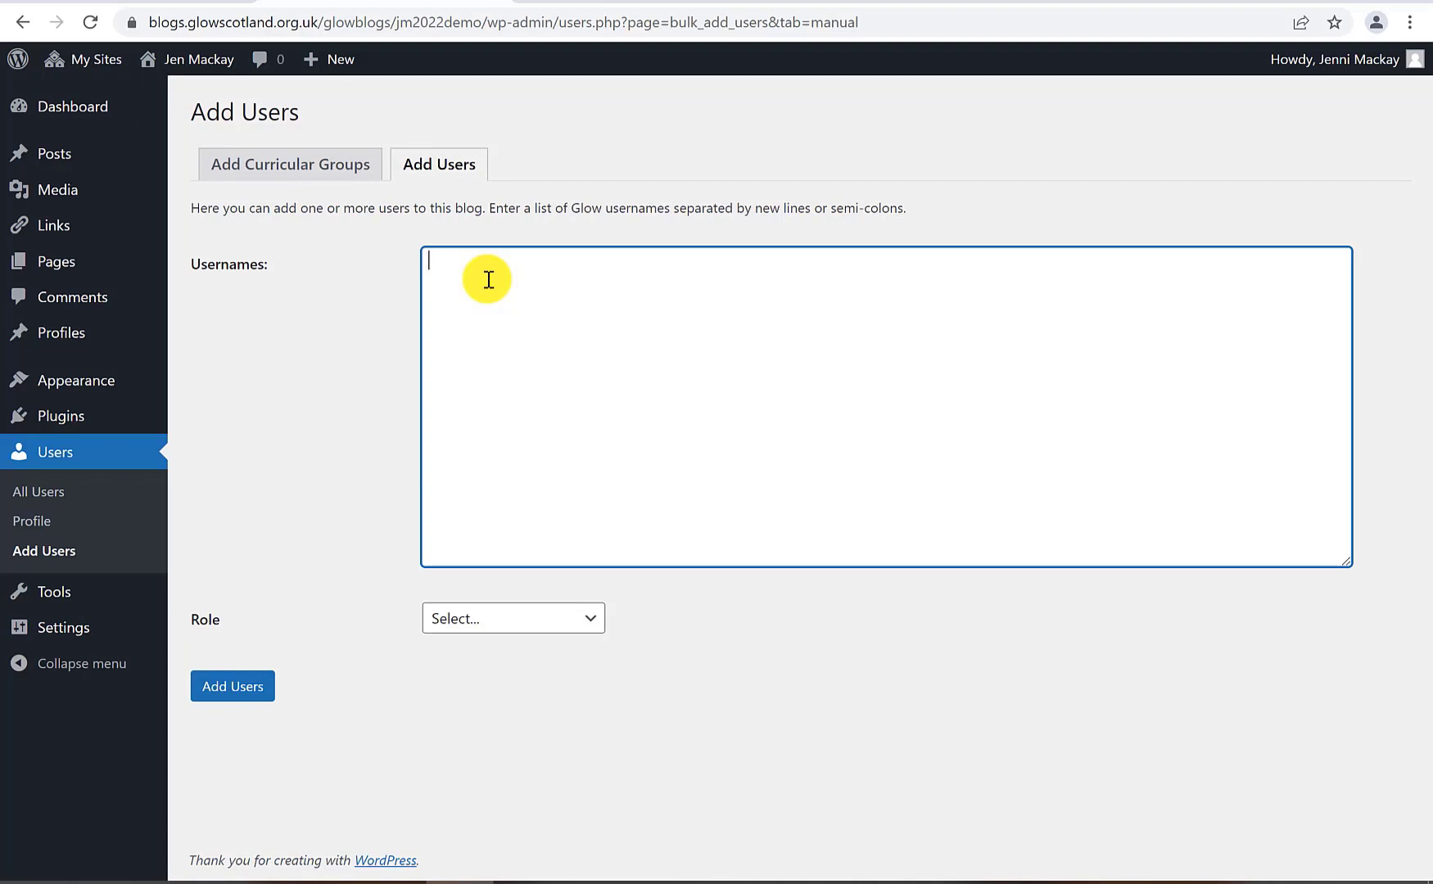
left_click(575, 618)
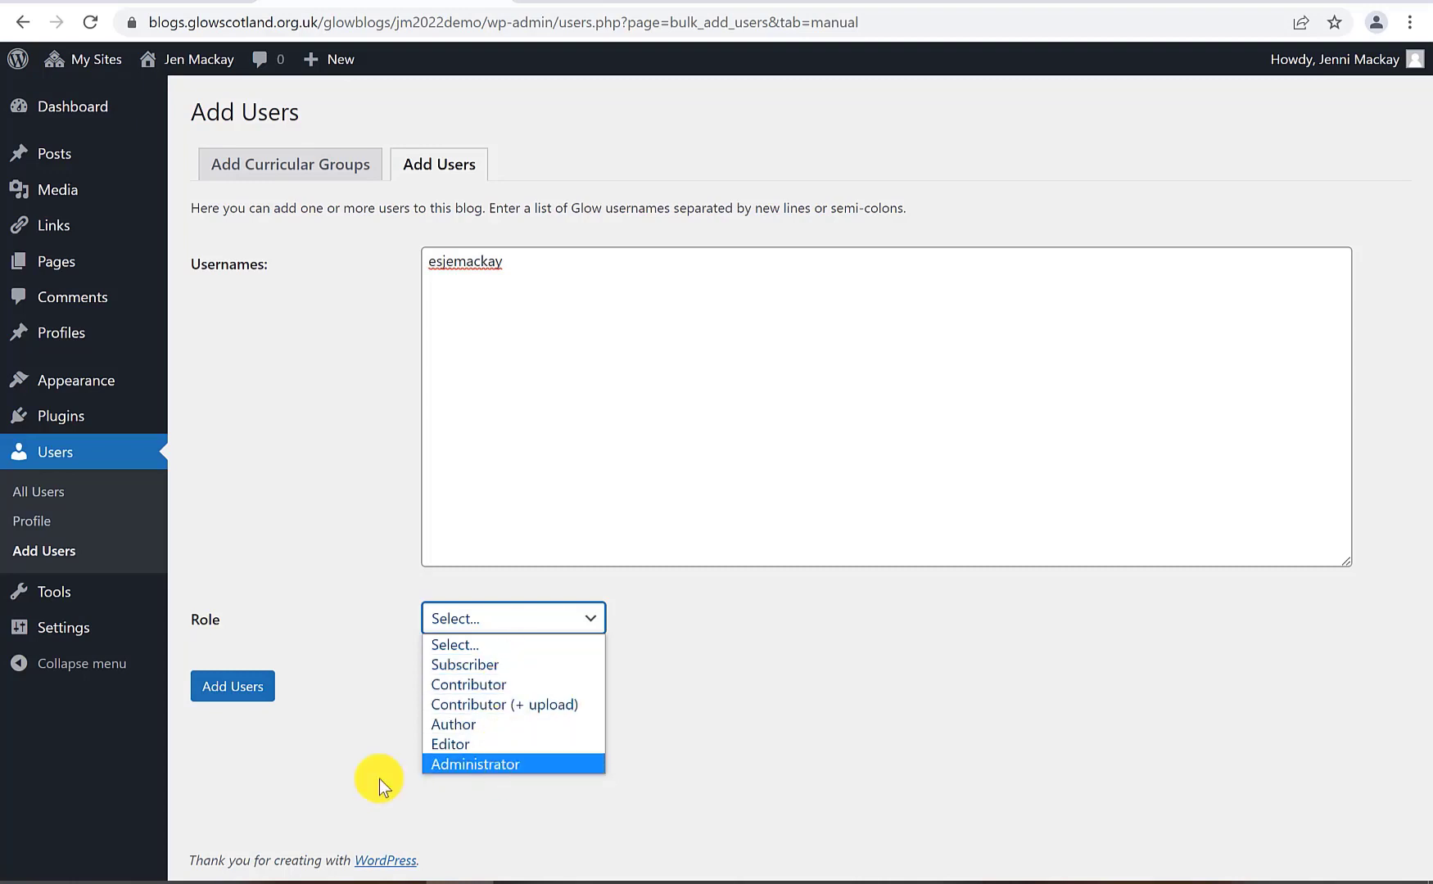
left_click(495, 762)
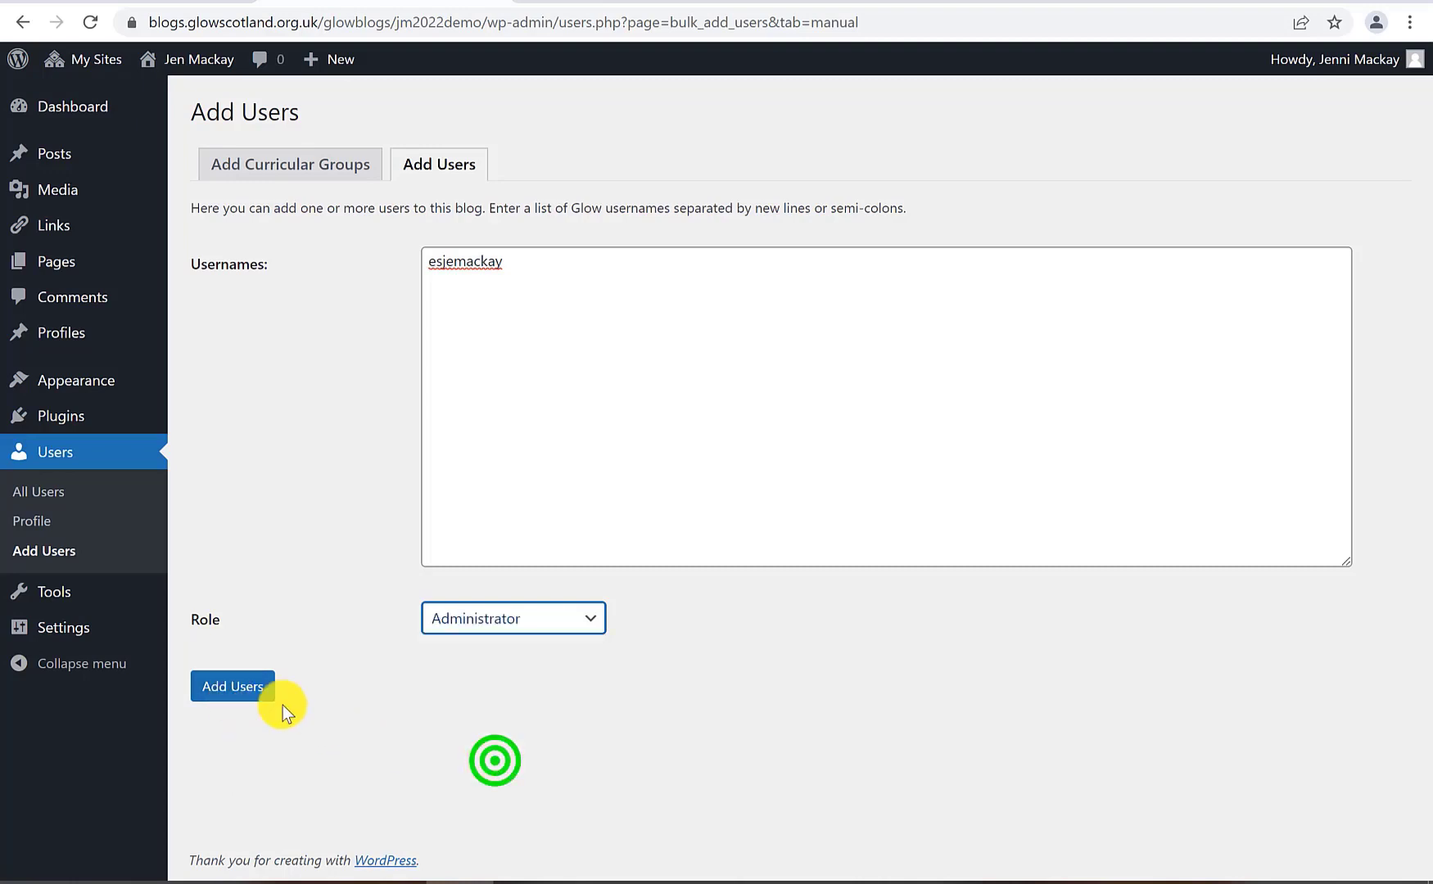
left_click(235, 688)
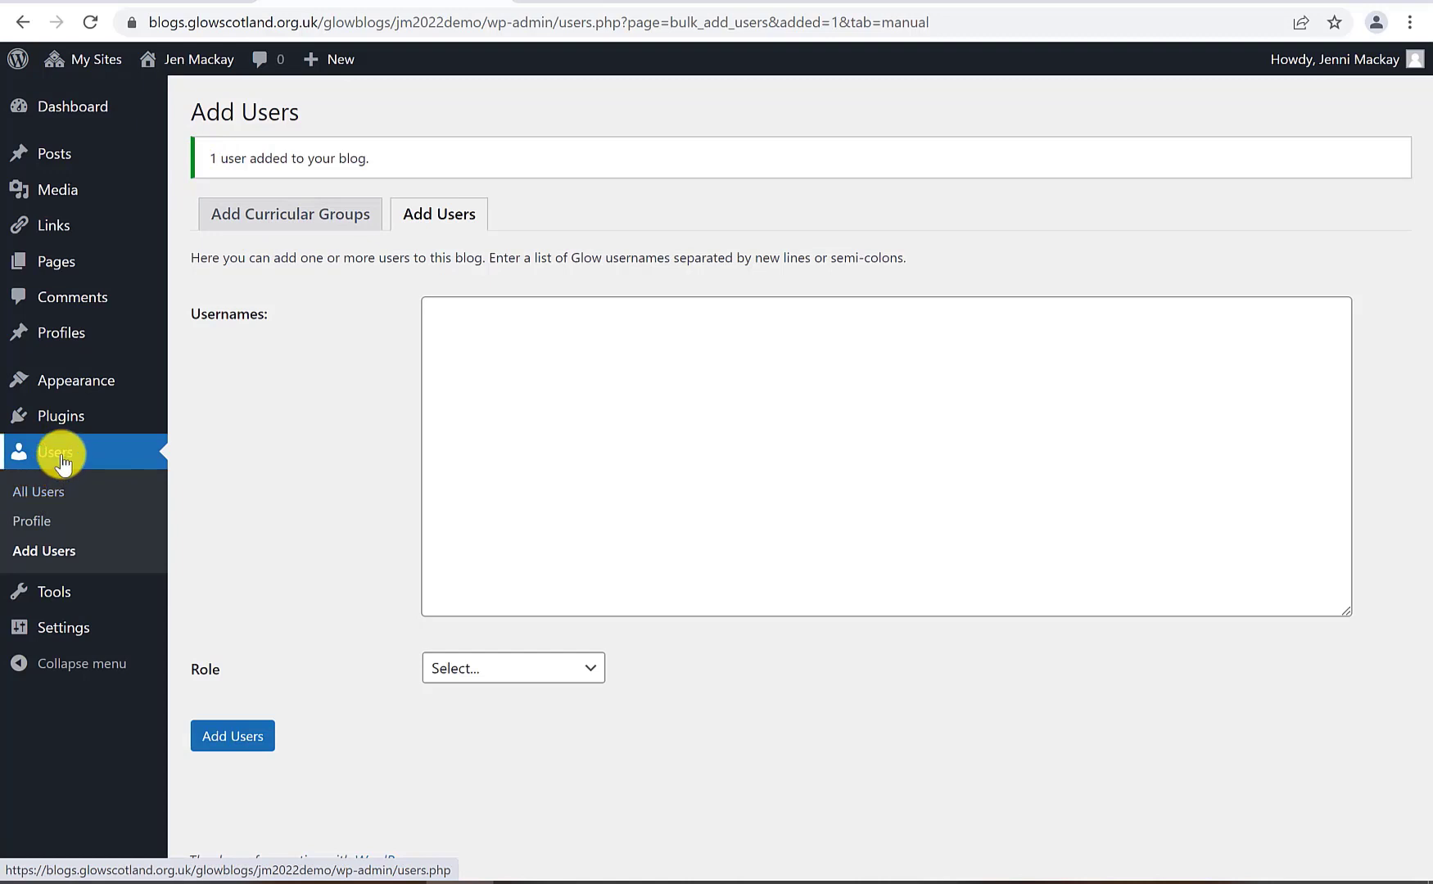
Open All Users, tick the first user, and browse Bulk actions and Change role options without applying
left_click(39, 494)
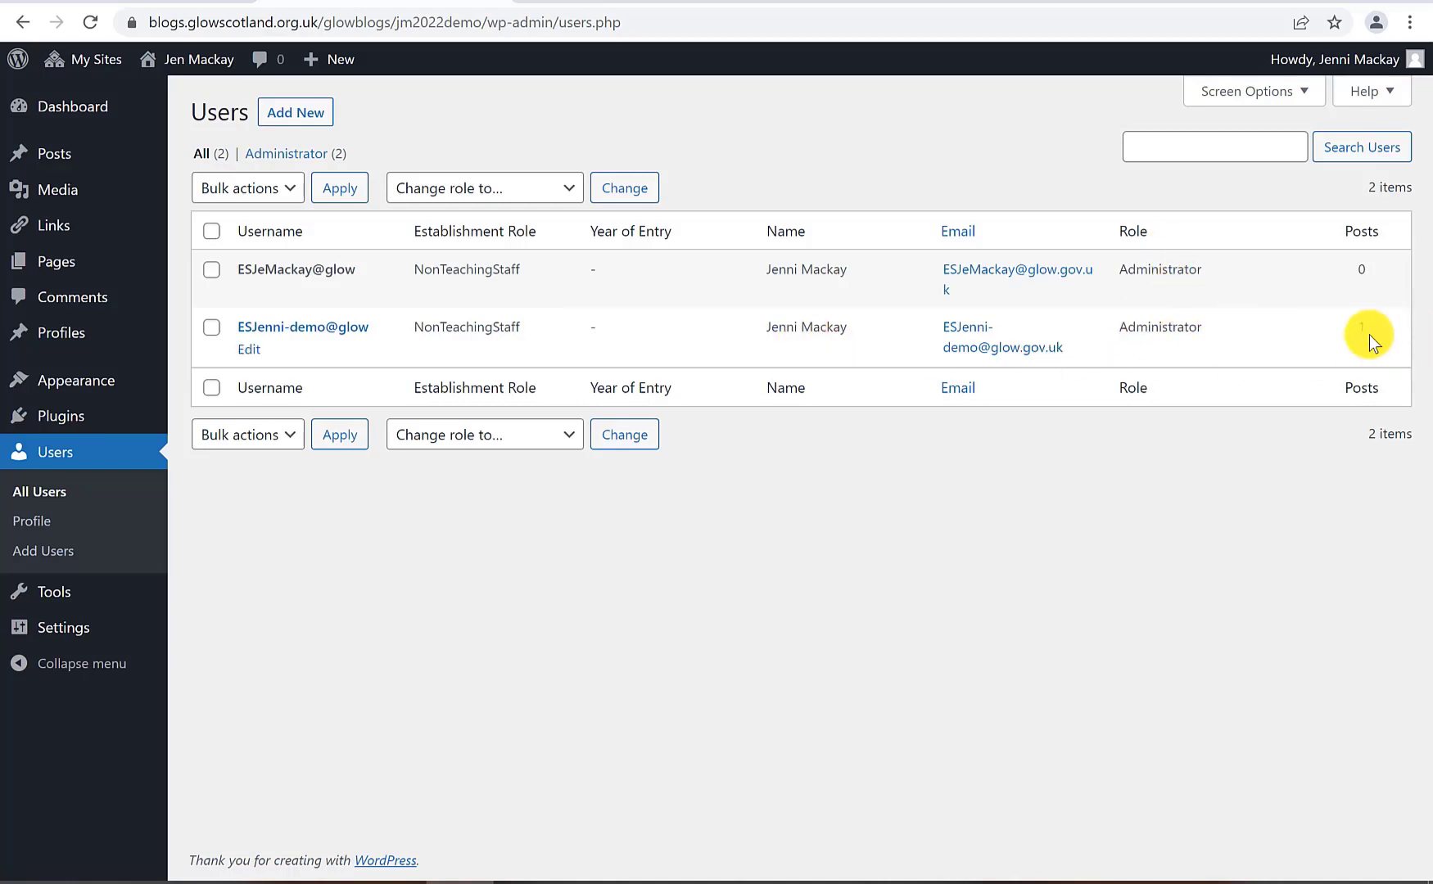
left_click(210, 275)
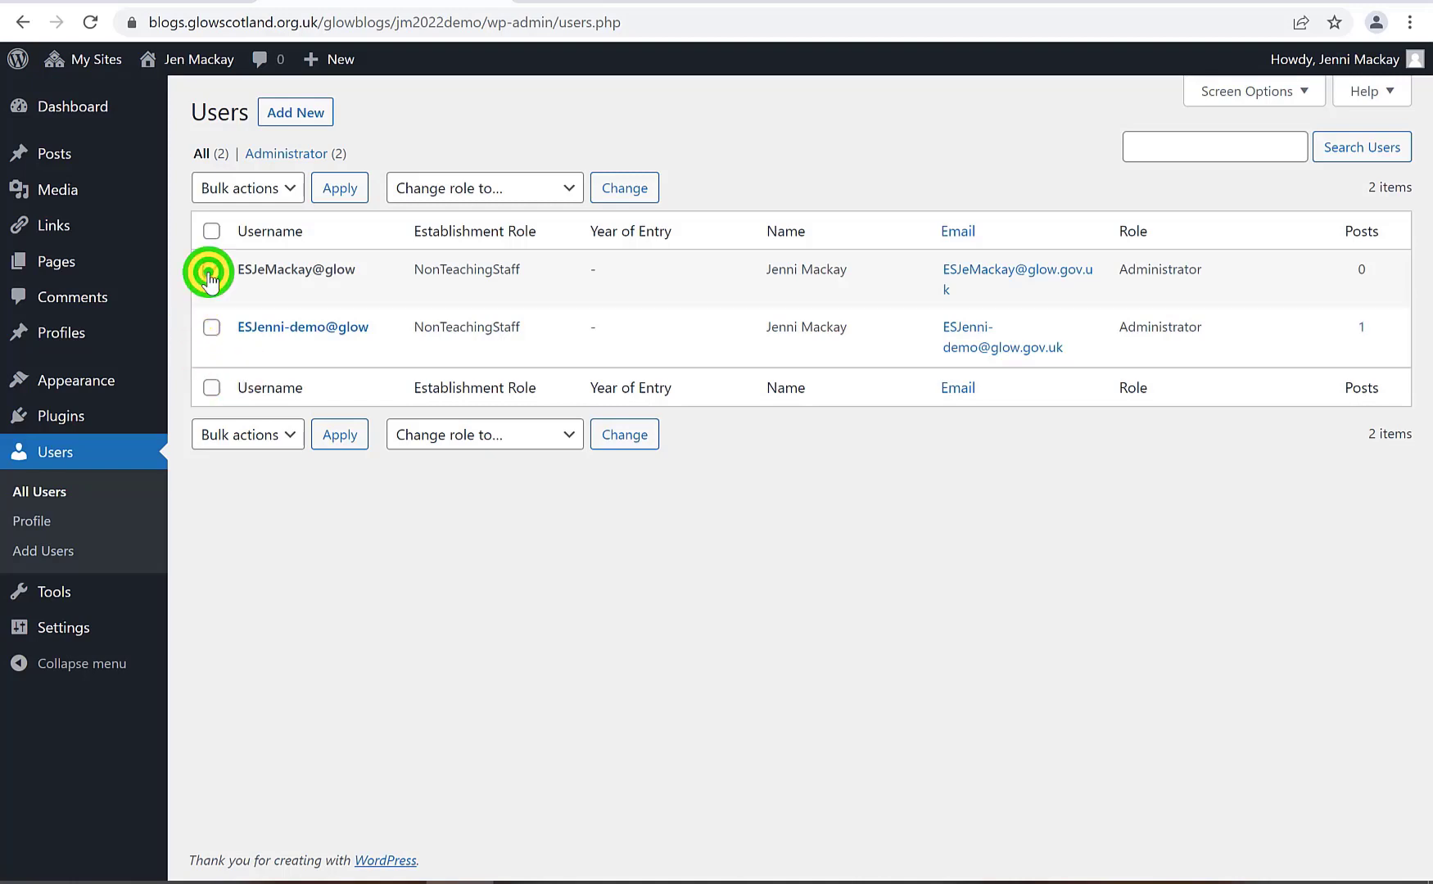
left_click(270, 185)
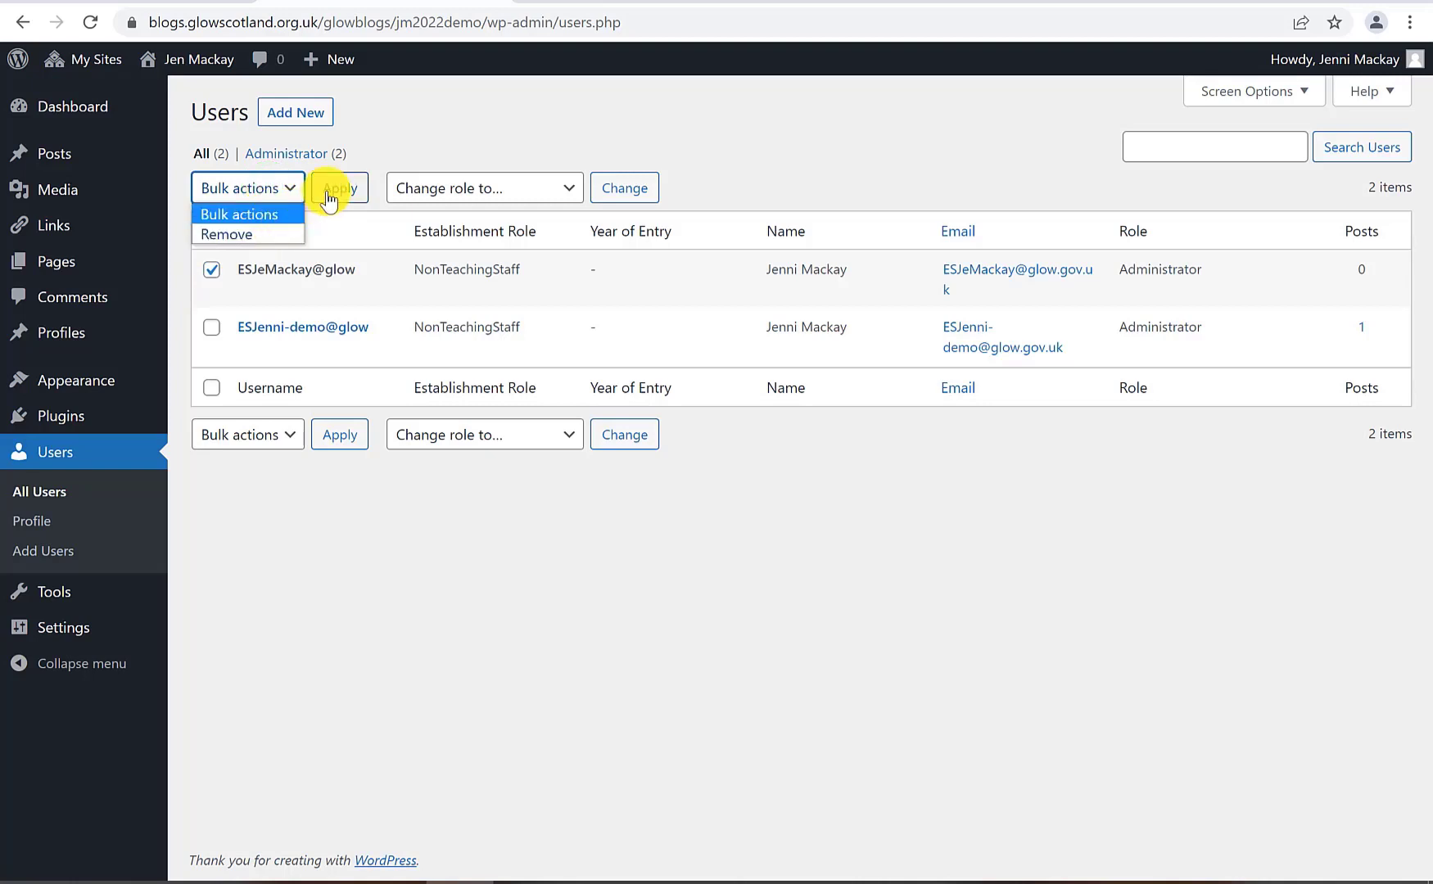
left_click(496, 185)
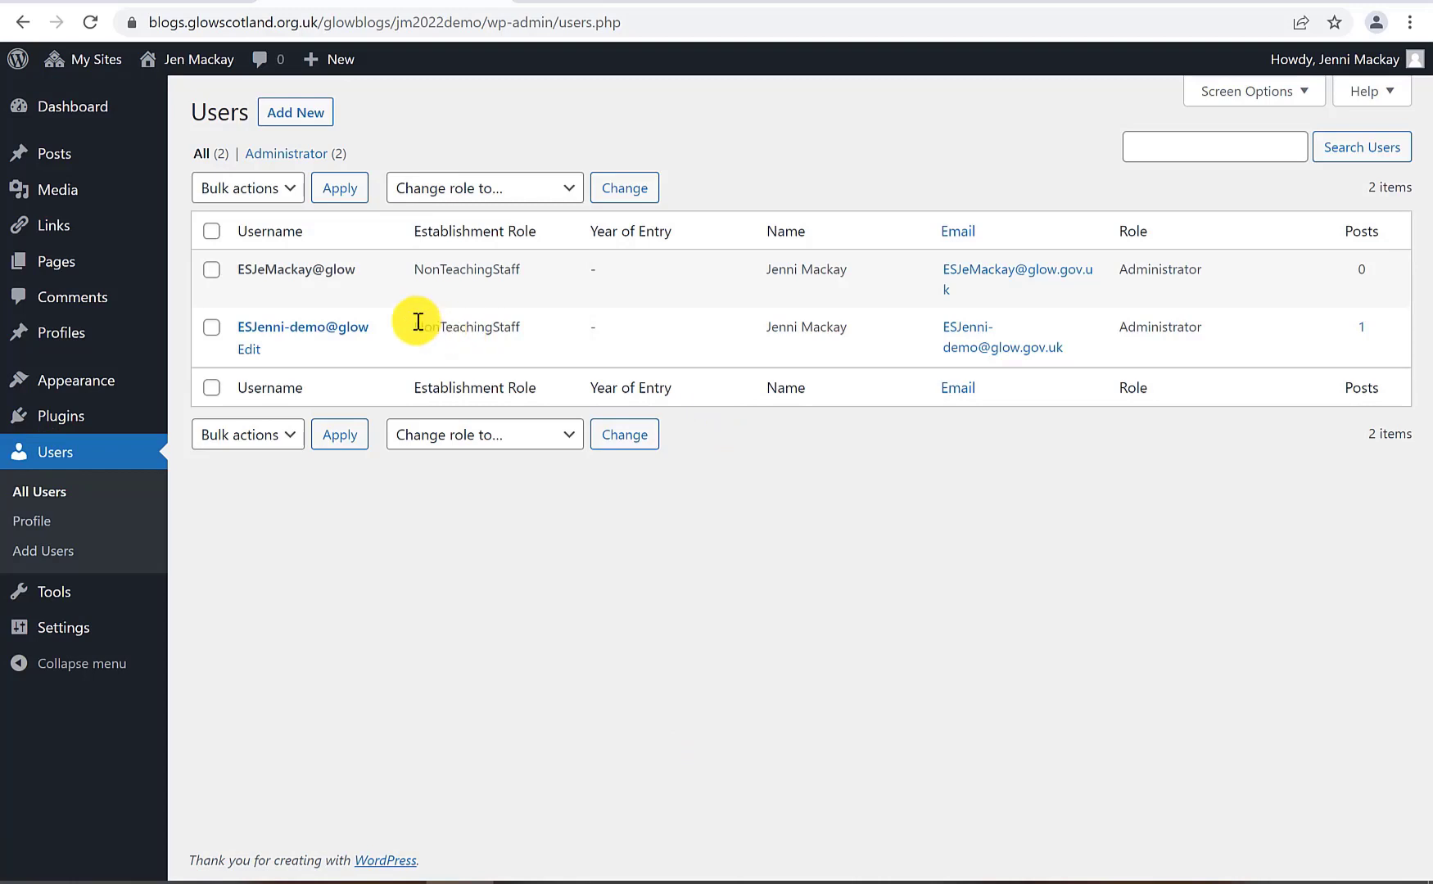
Visit the site's public front page showing the Hello World post
mouse_move(198, 67)
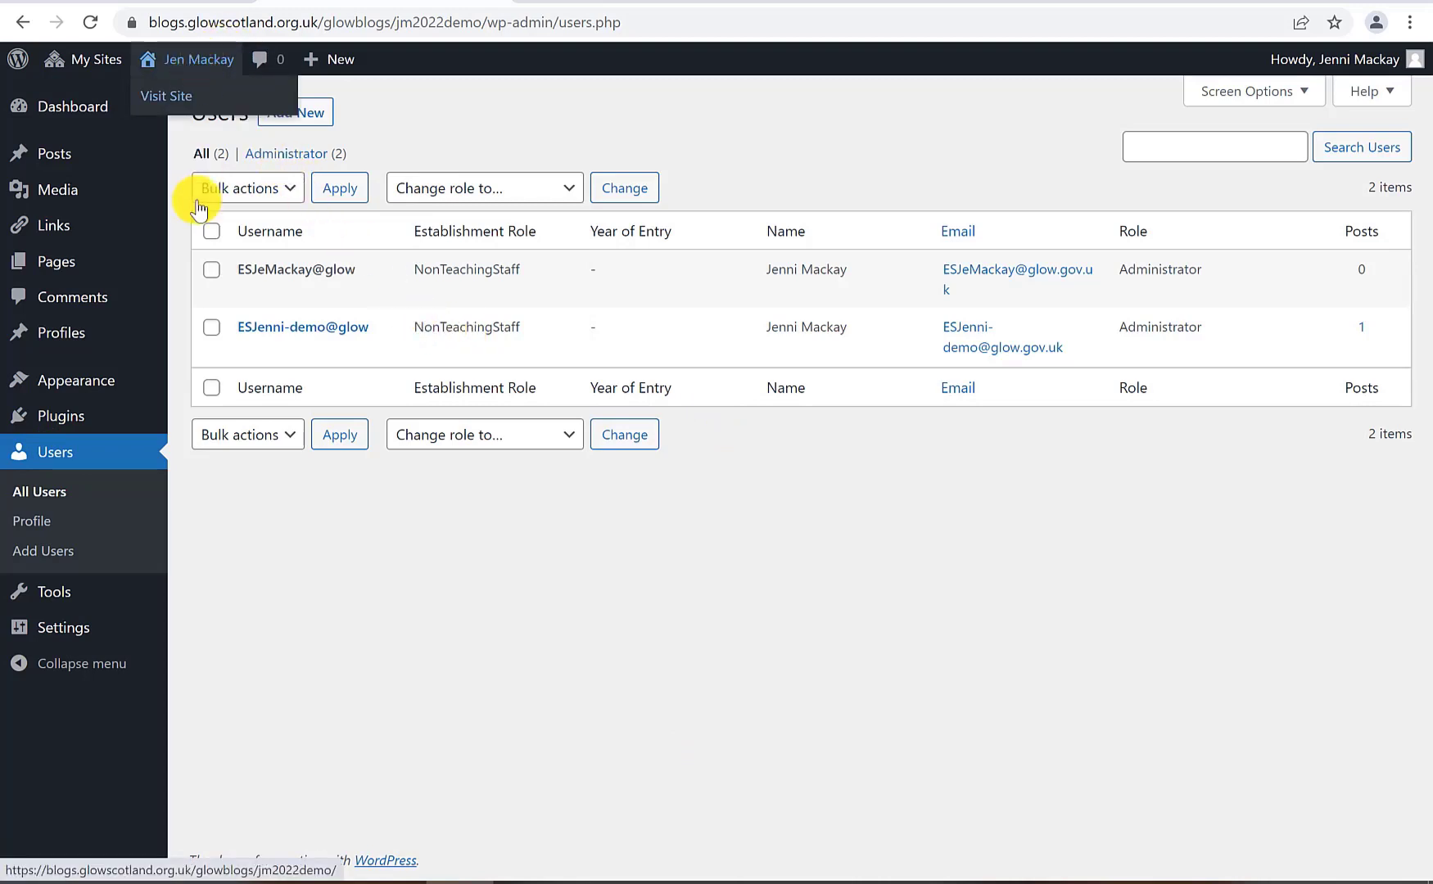
left_click(219, 64)
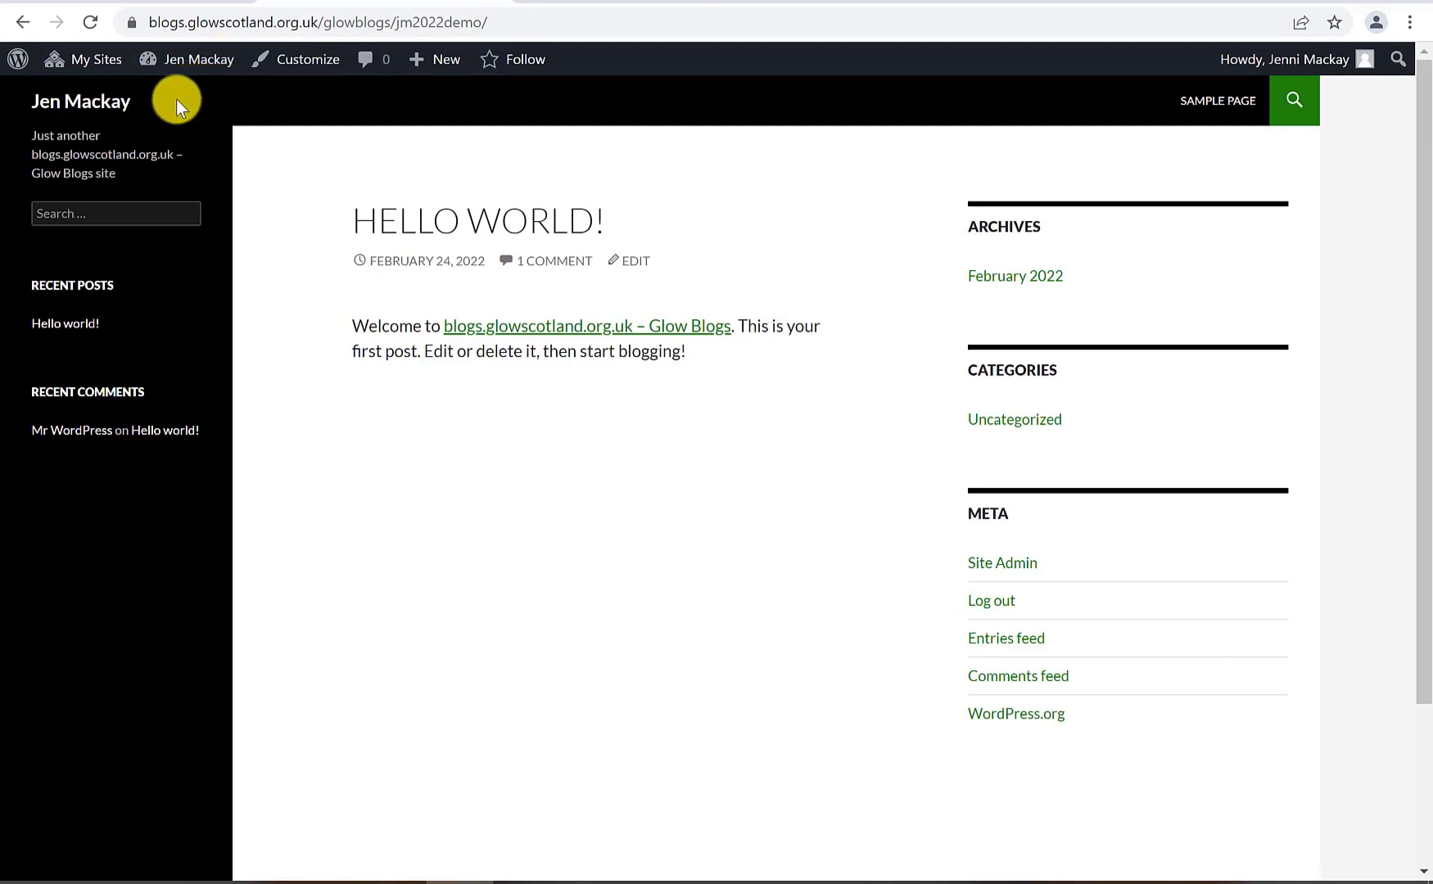
mouse_move(160, 62)
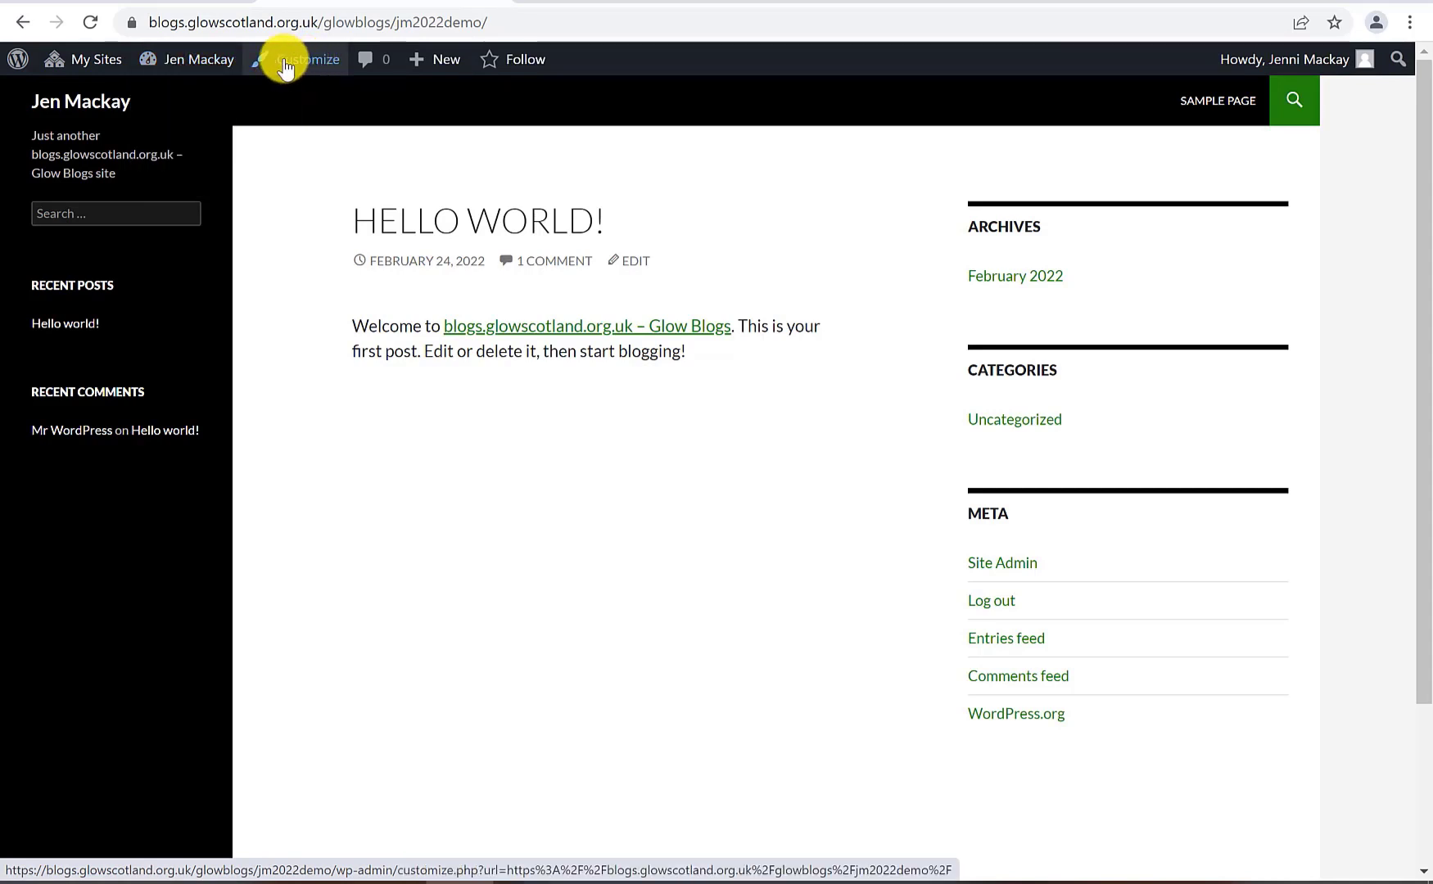
Open the Customizer, keep the Twenty Fourteen theme, and open the Site Identity section
left_click(285, 65)
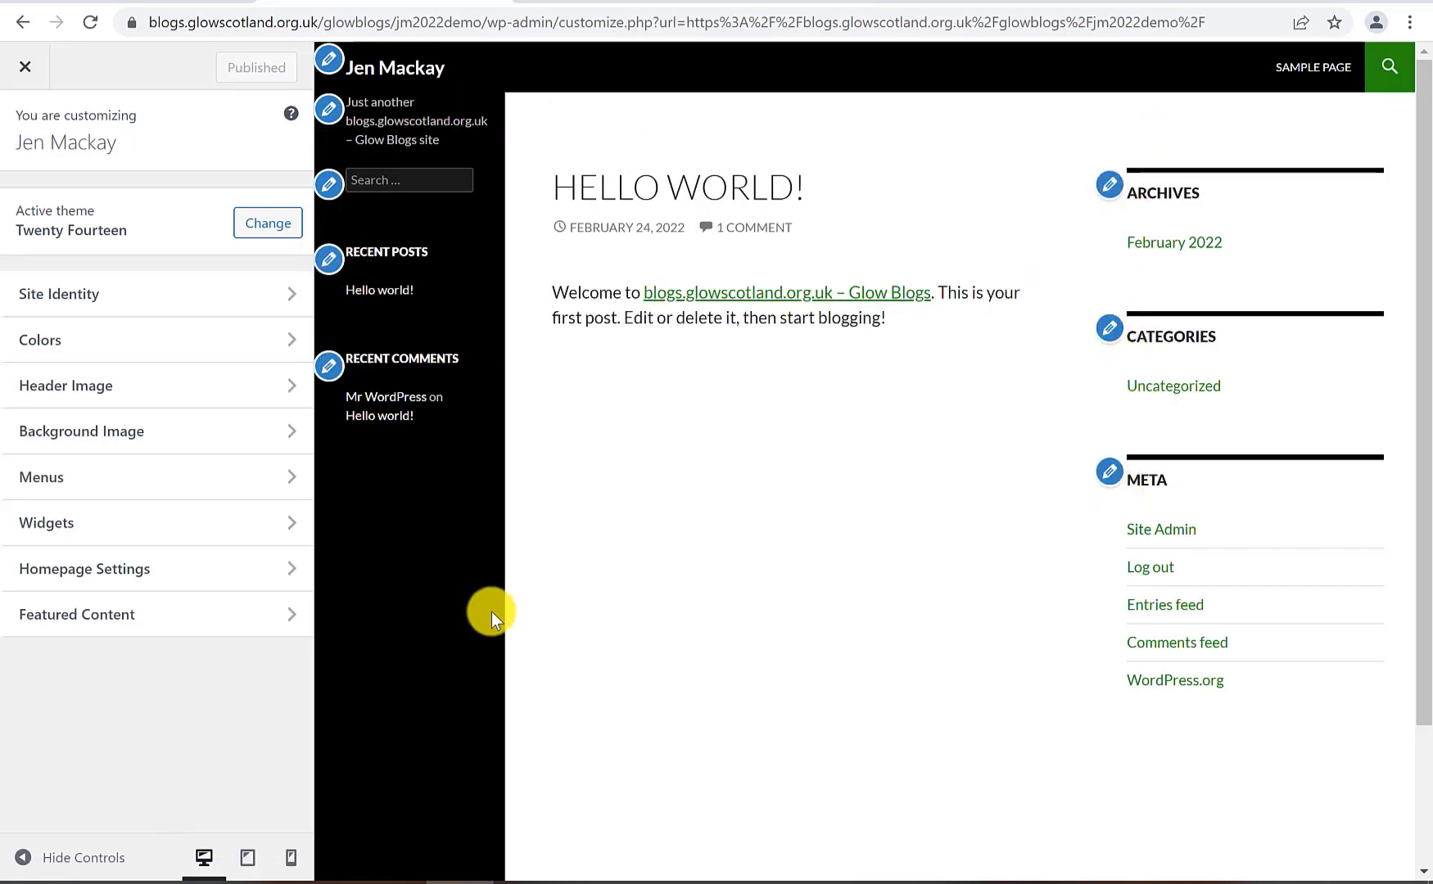
left_click(262, 232)
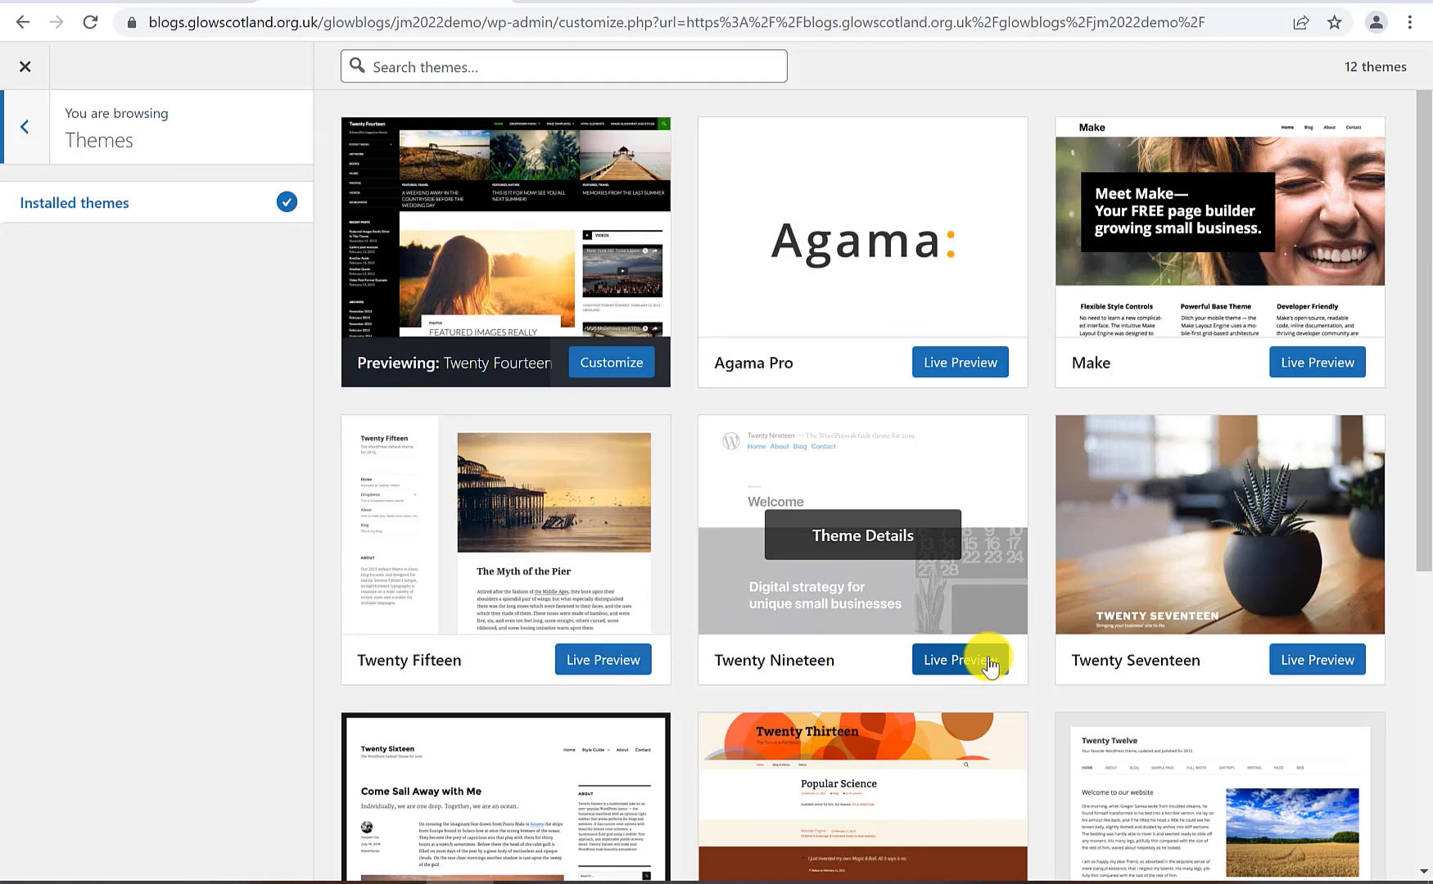
left_click(387, 381)
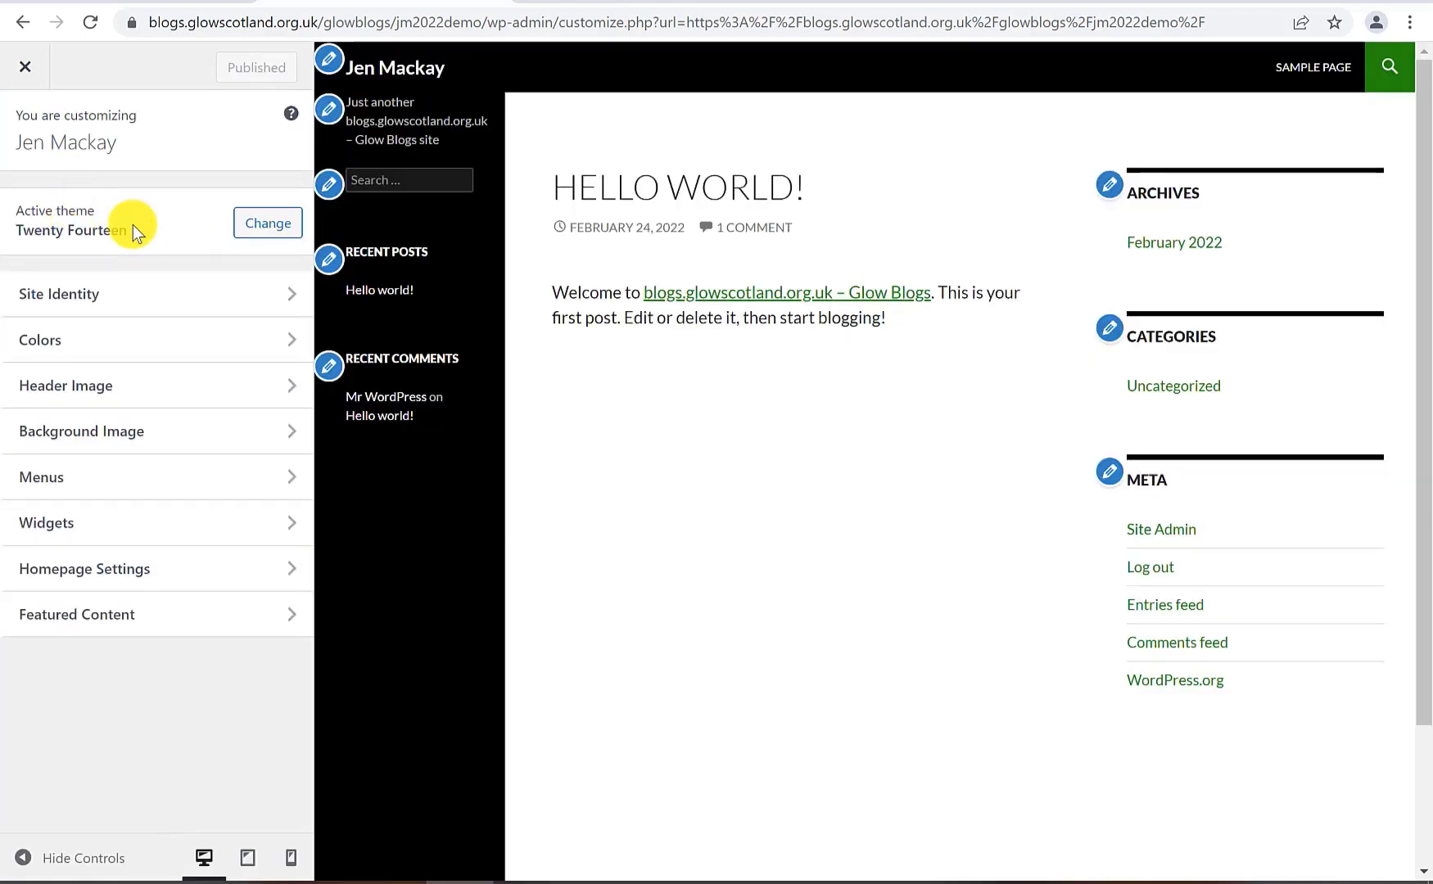
left_click(128, 291)
In Site Identity, replace the existing tagline with 'Demo Class 1'
left_click(112, 223)
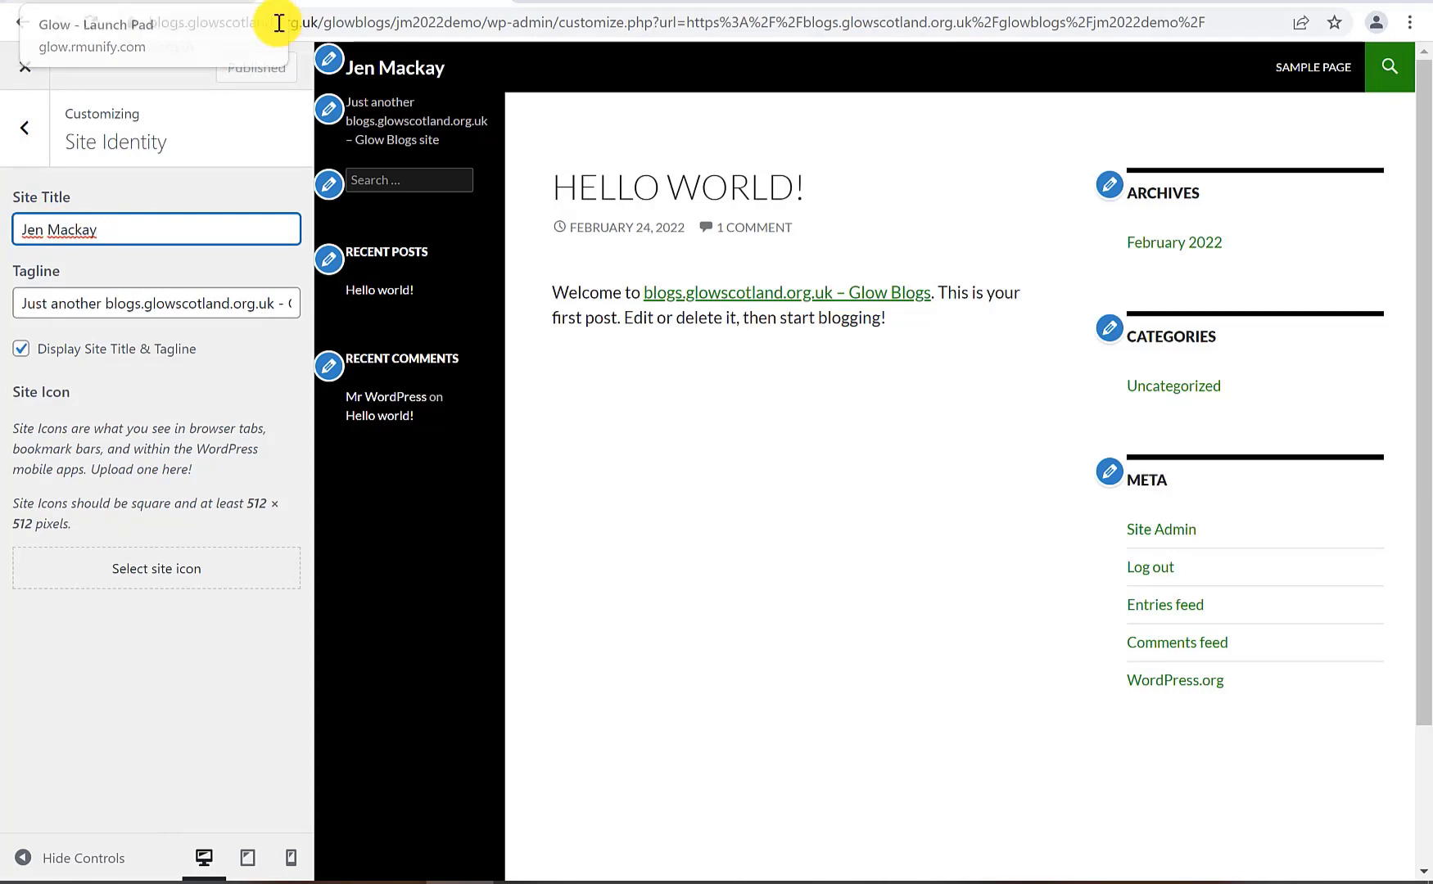
left_click(122, 303)
triple_click(86, 300)
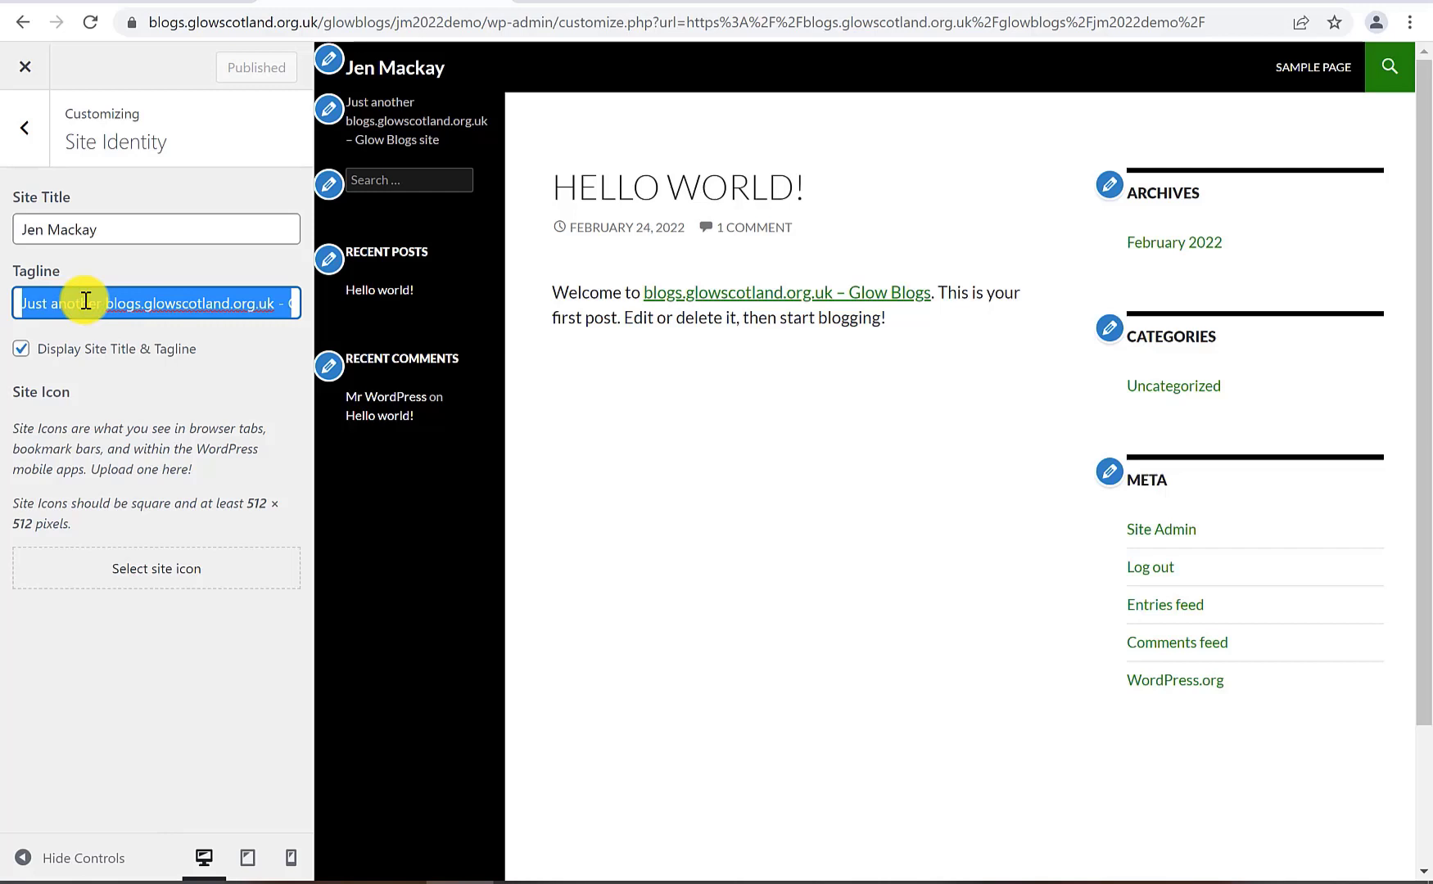
type("Demo Class 1")
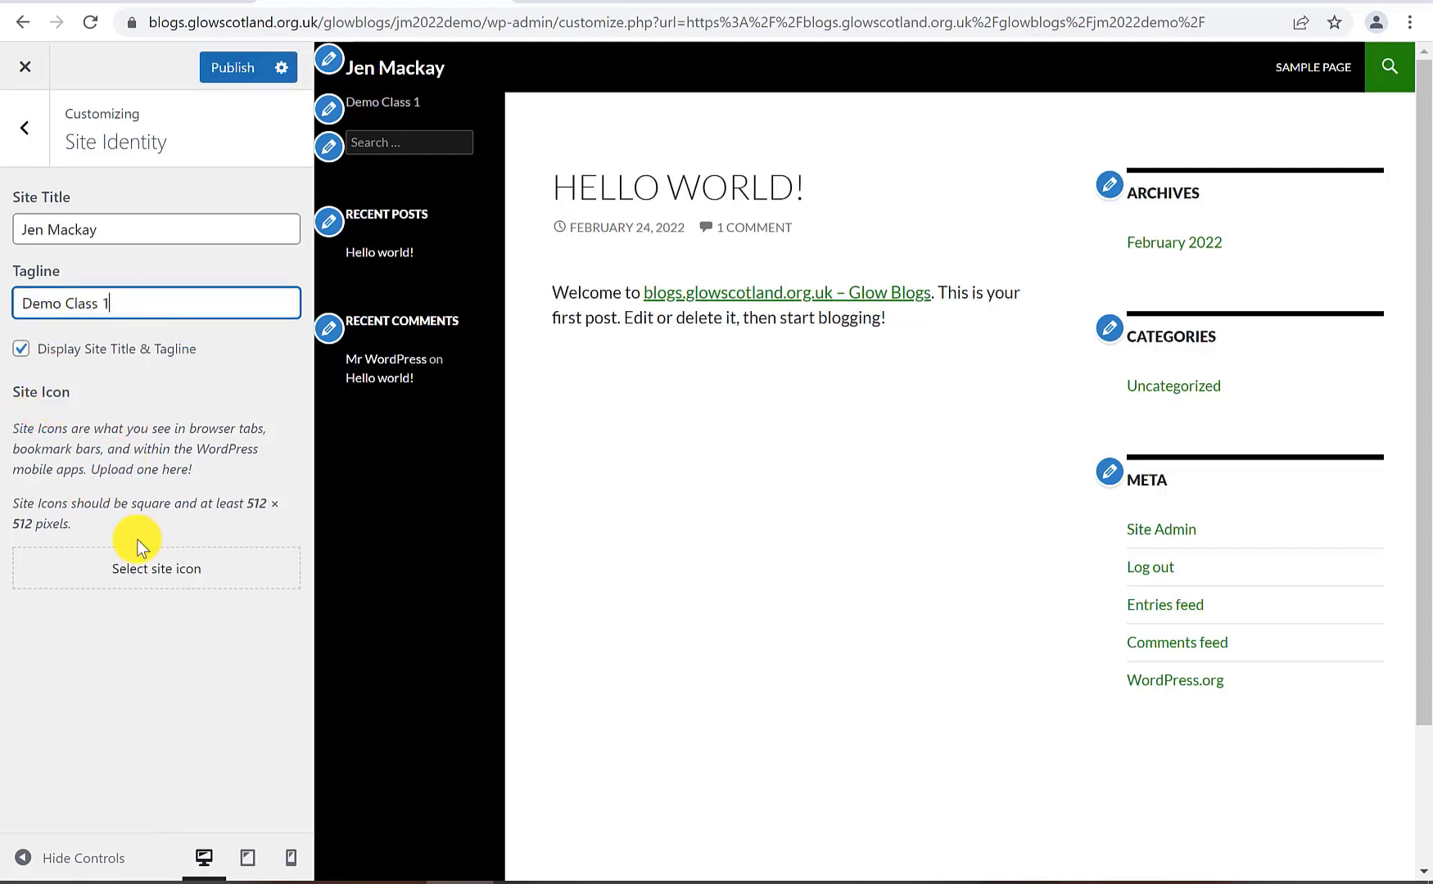
Upload the flask picture from Science Images as the new site icon image
left_click(147, 572)
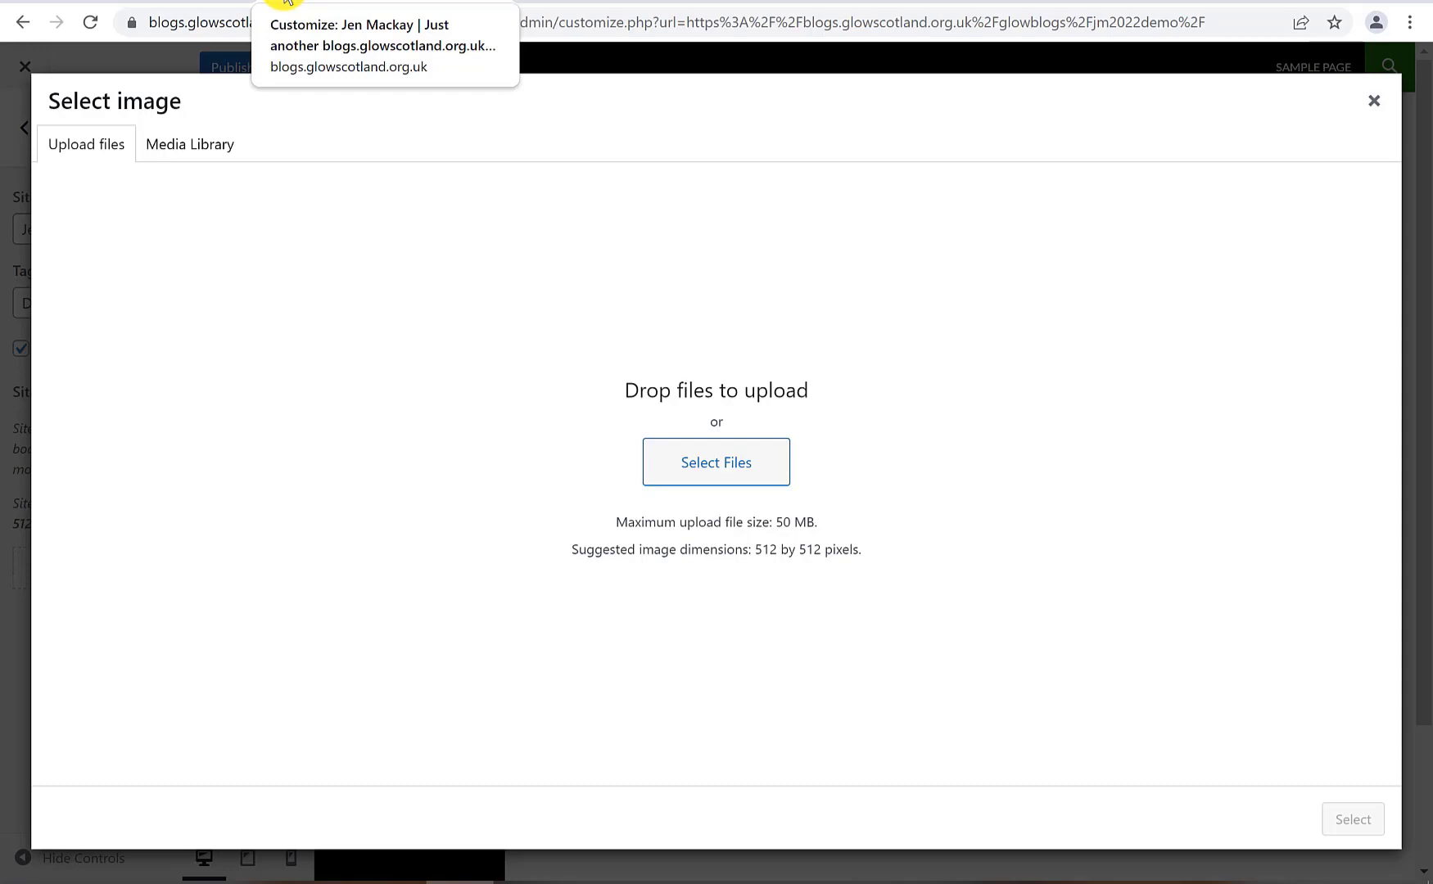
left_click(188, 145)
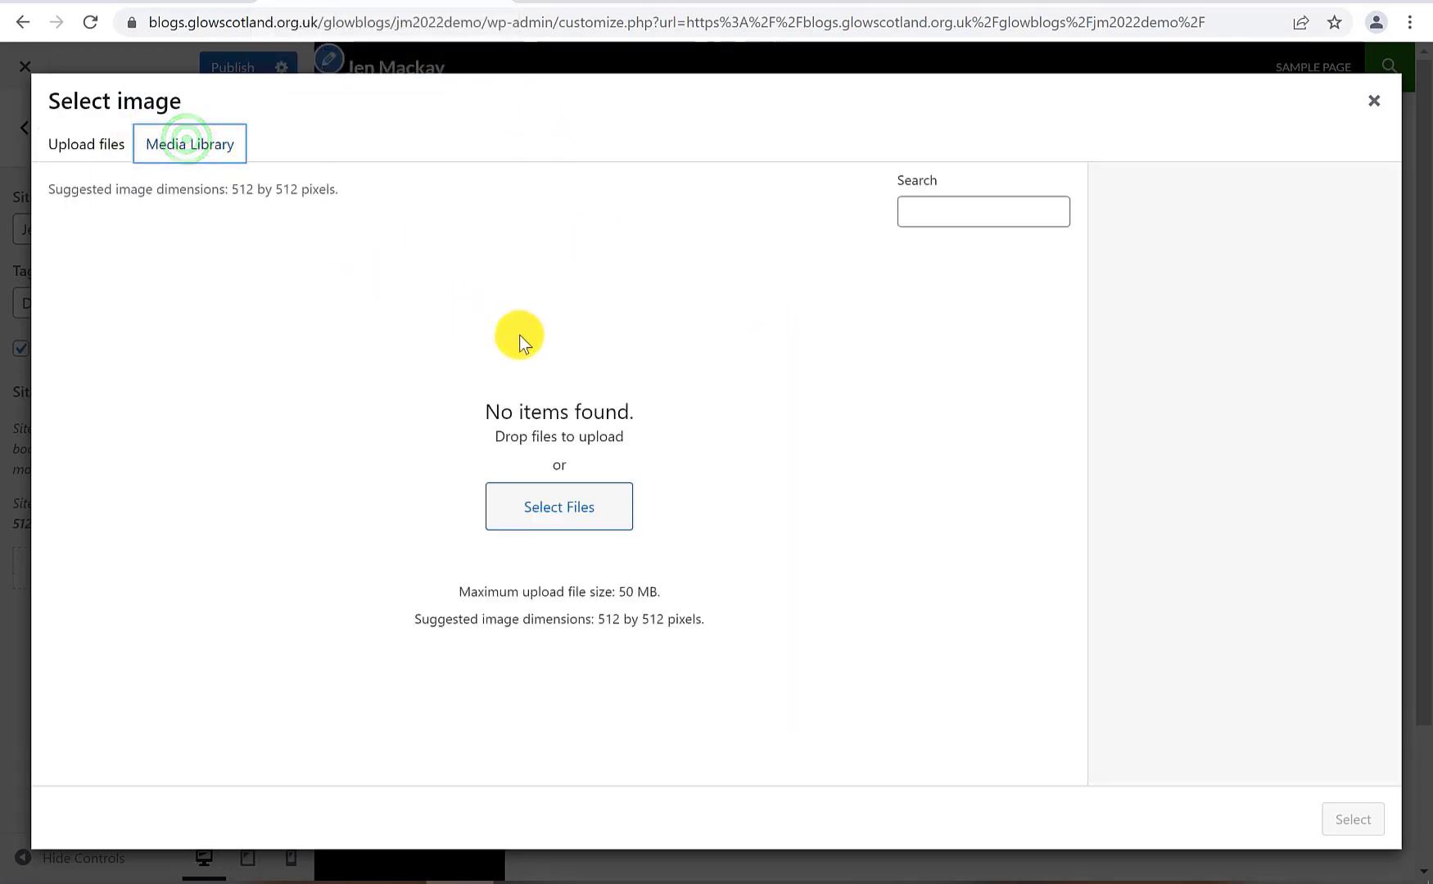
left_click(85, 145)
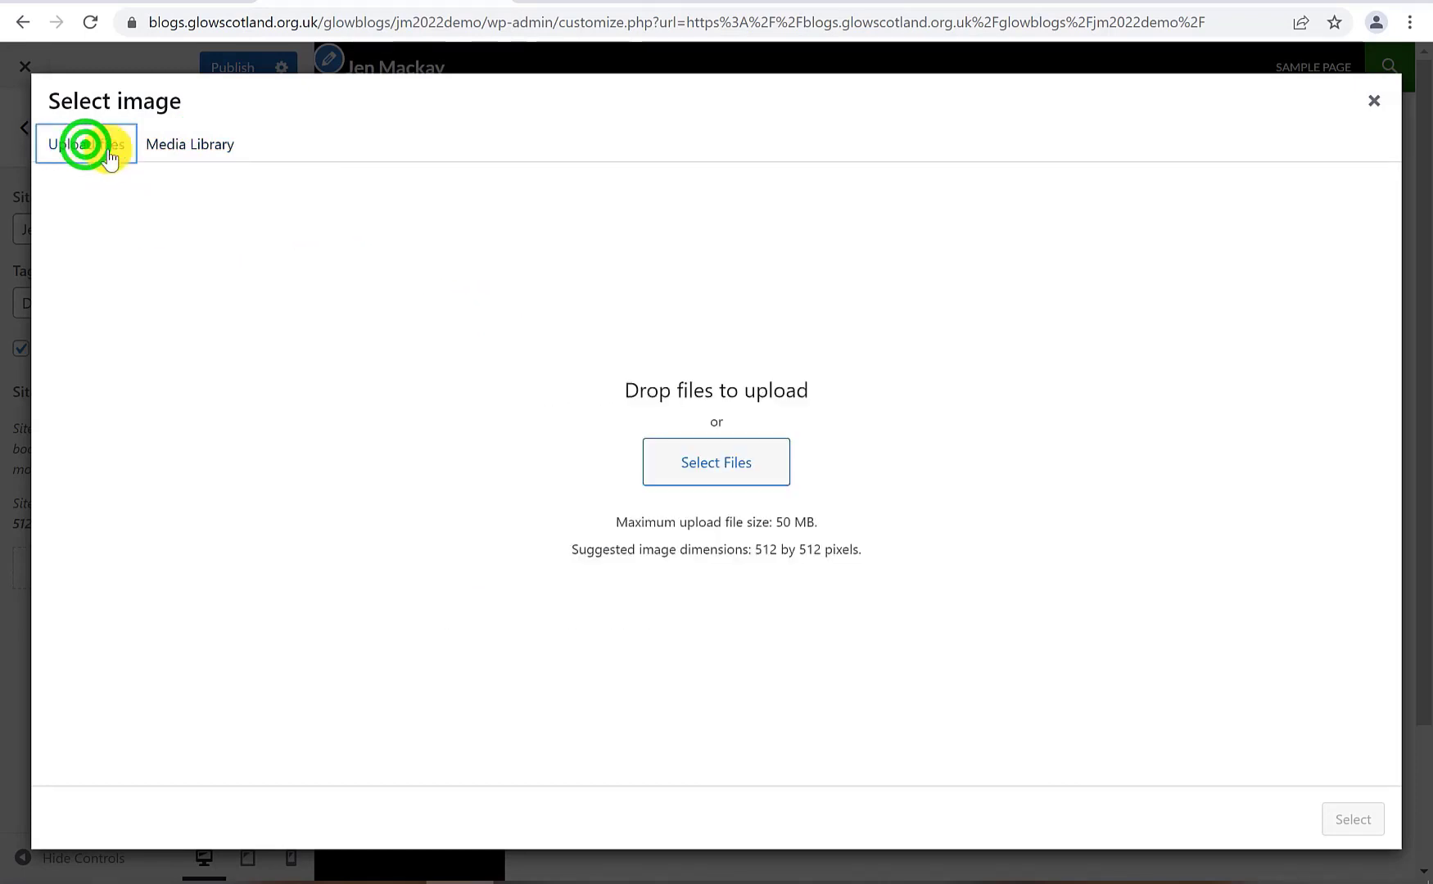
left_click(690, 463)
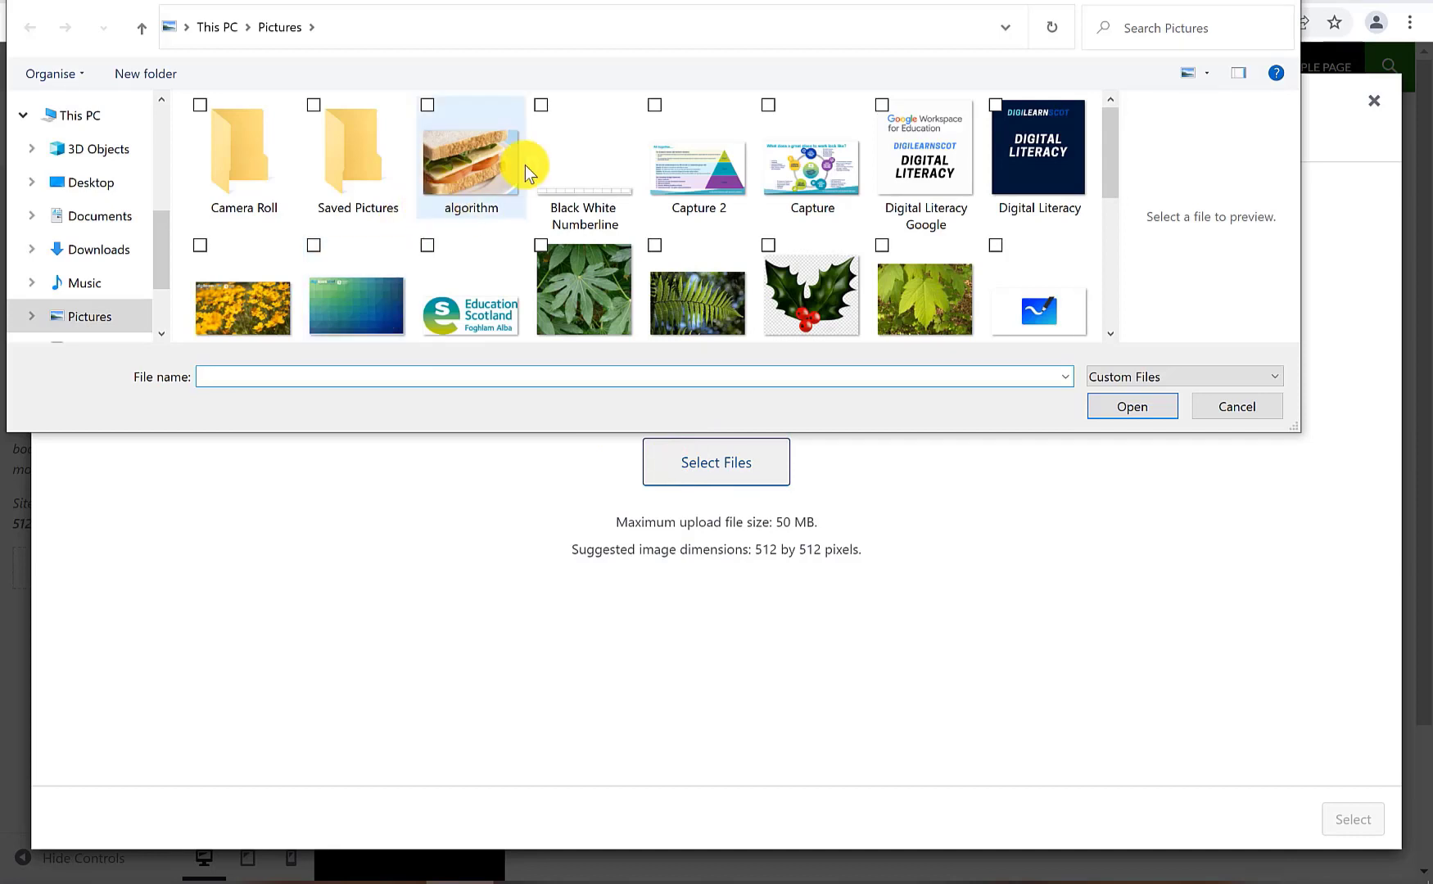
scroll(808, 291, "down", 1)
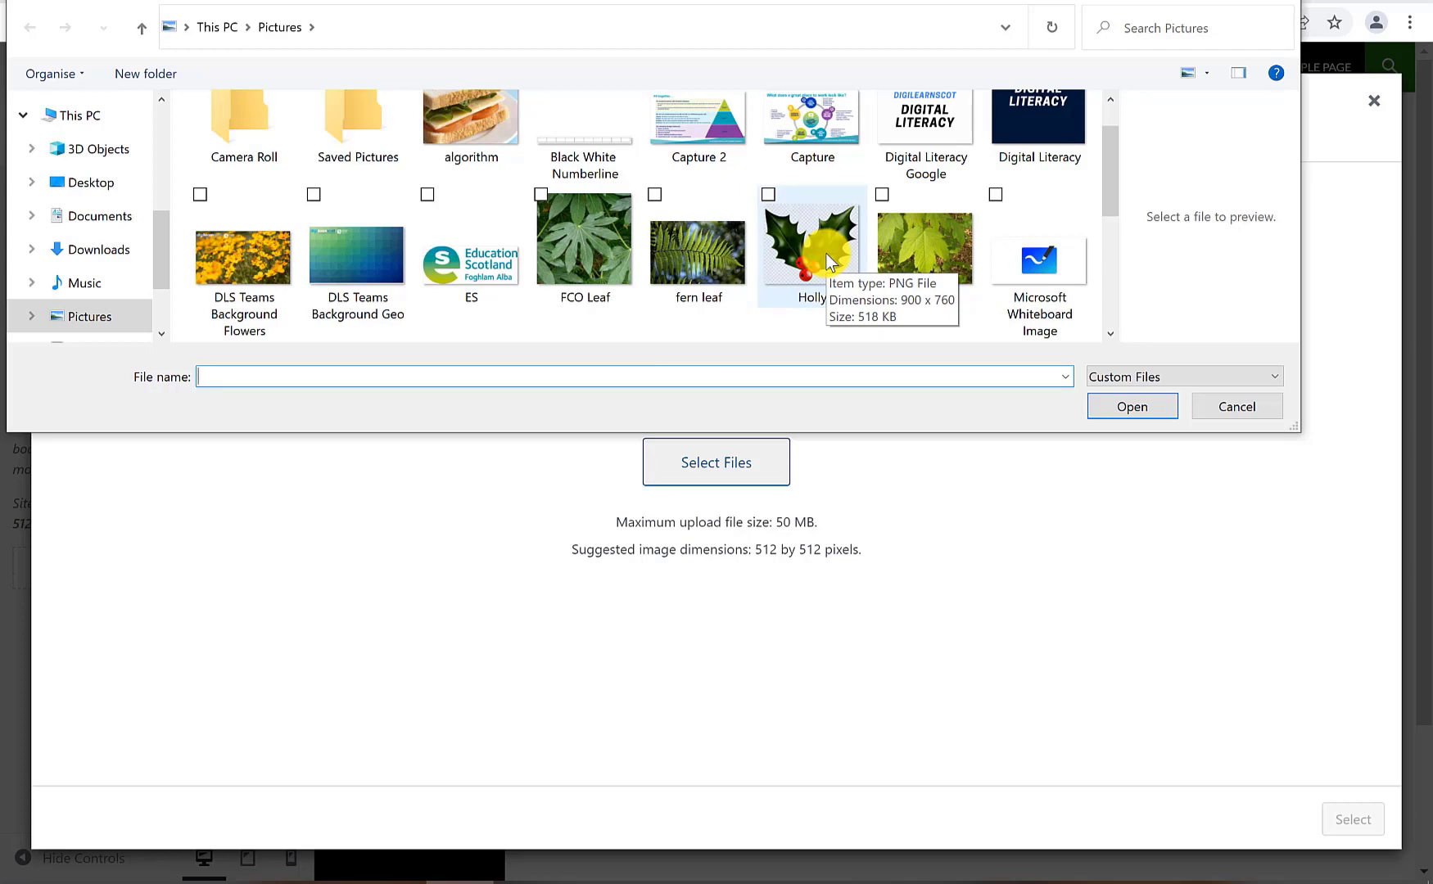
scroll(829, 260, "down", 2)
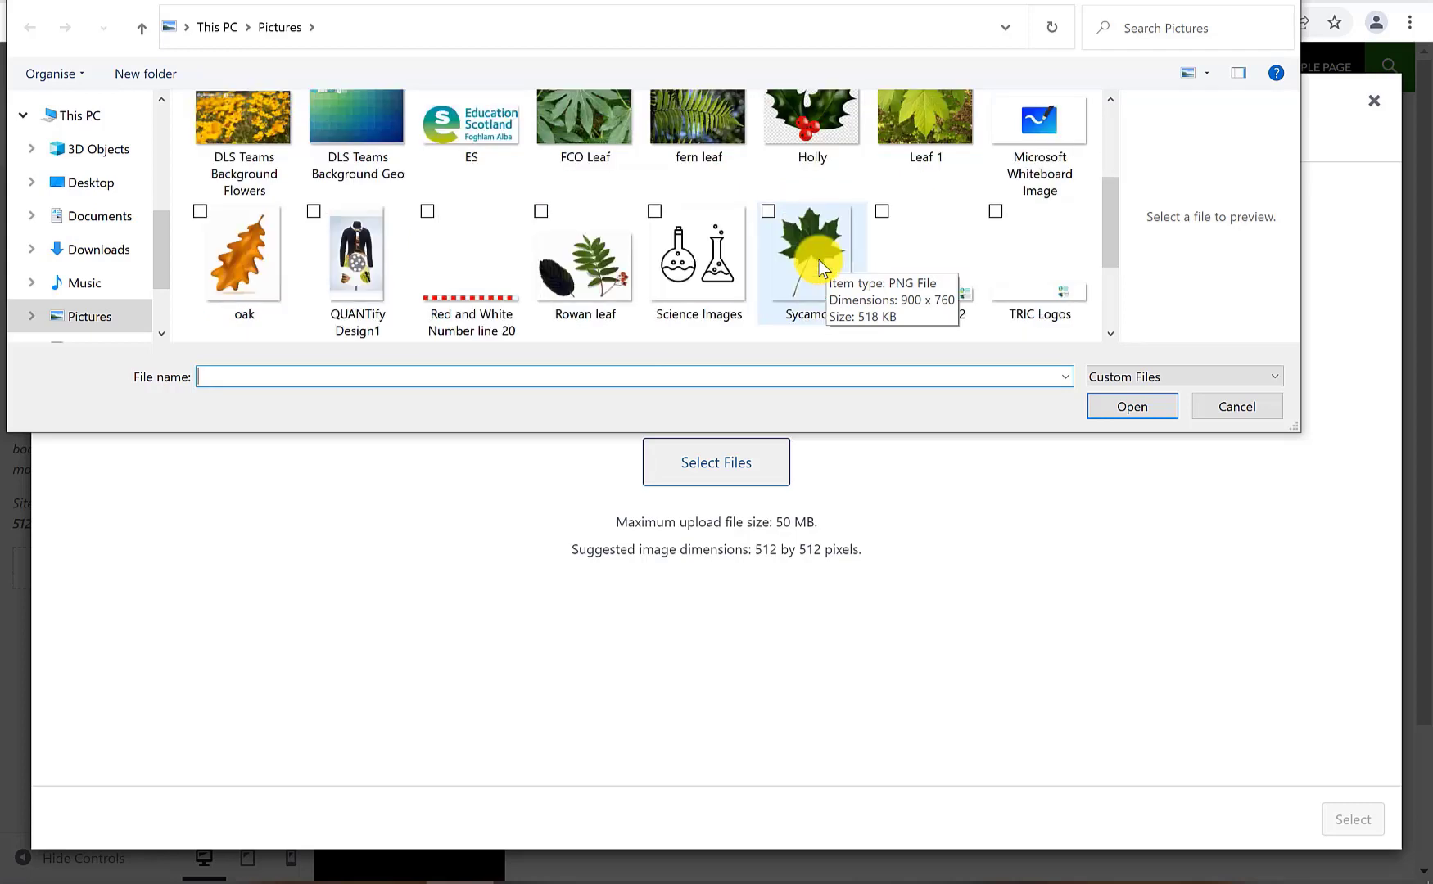
left_click(713, 277)
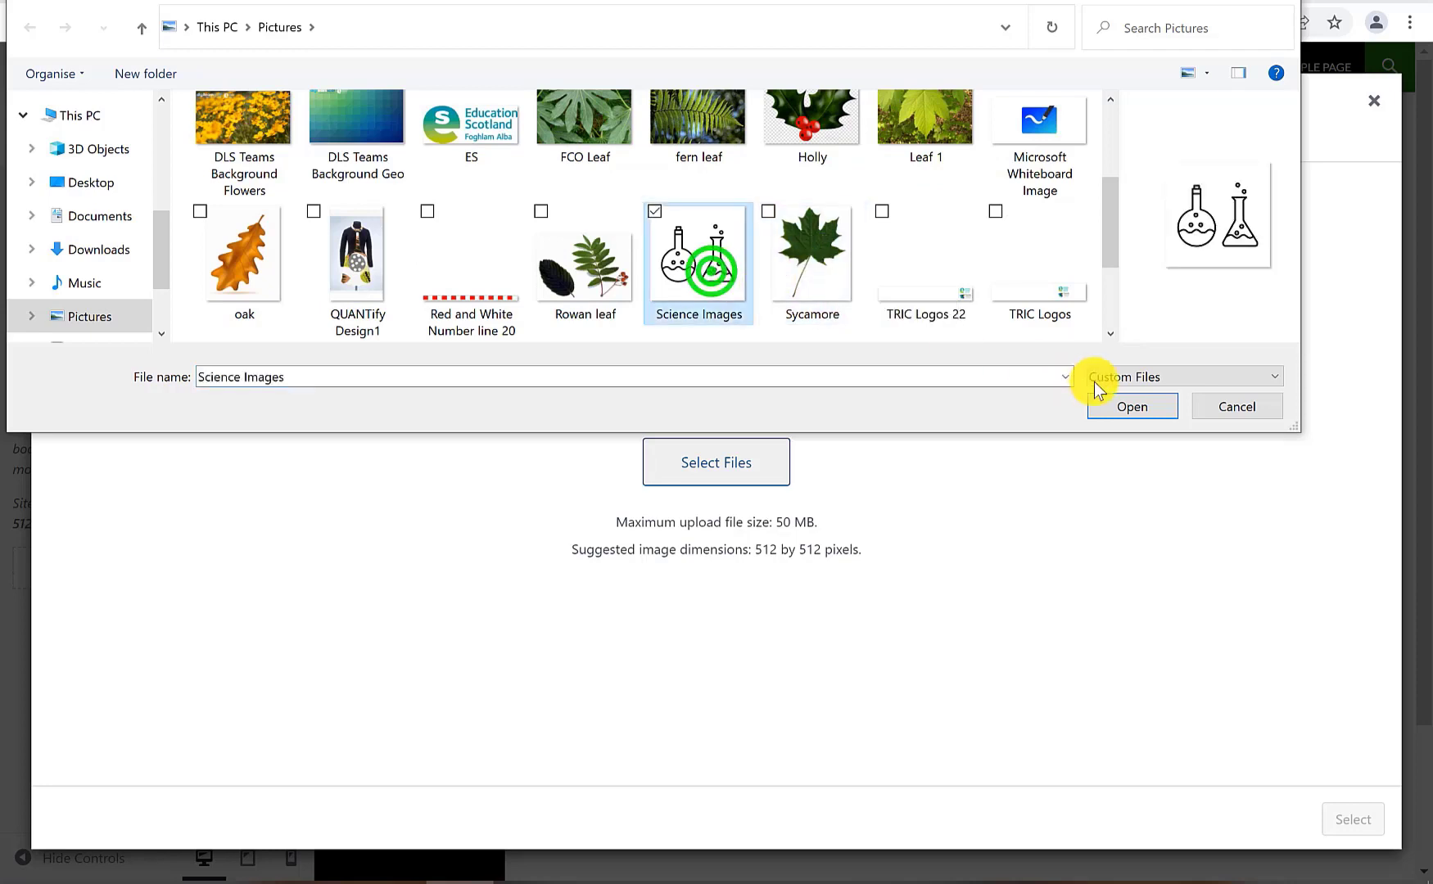
left_click(1134, 408)
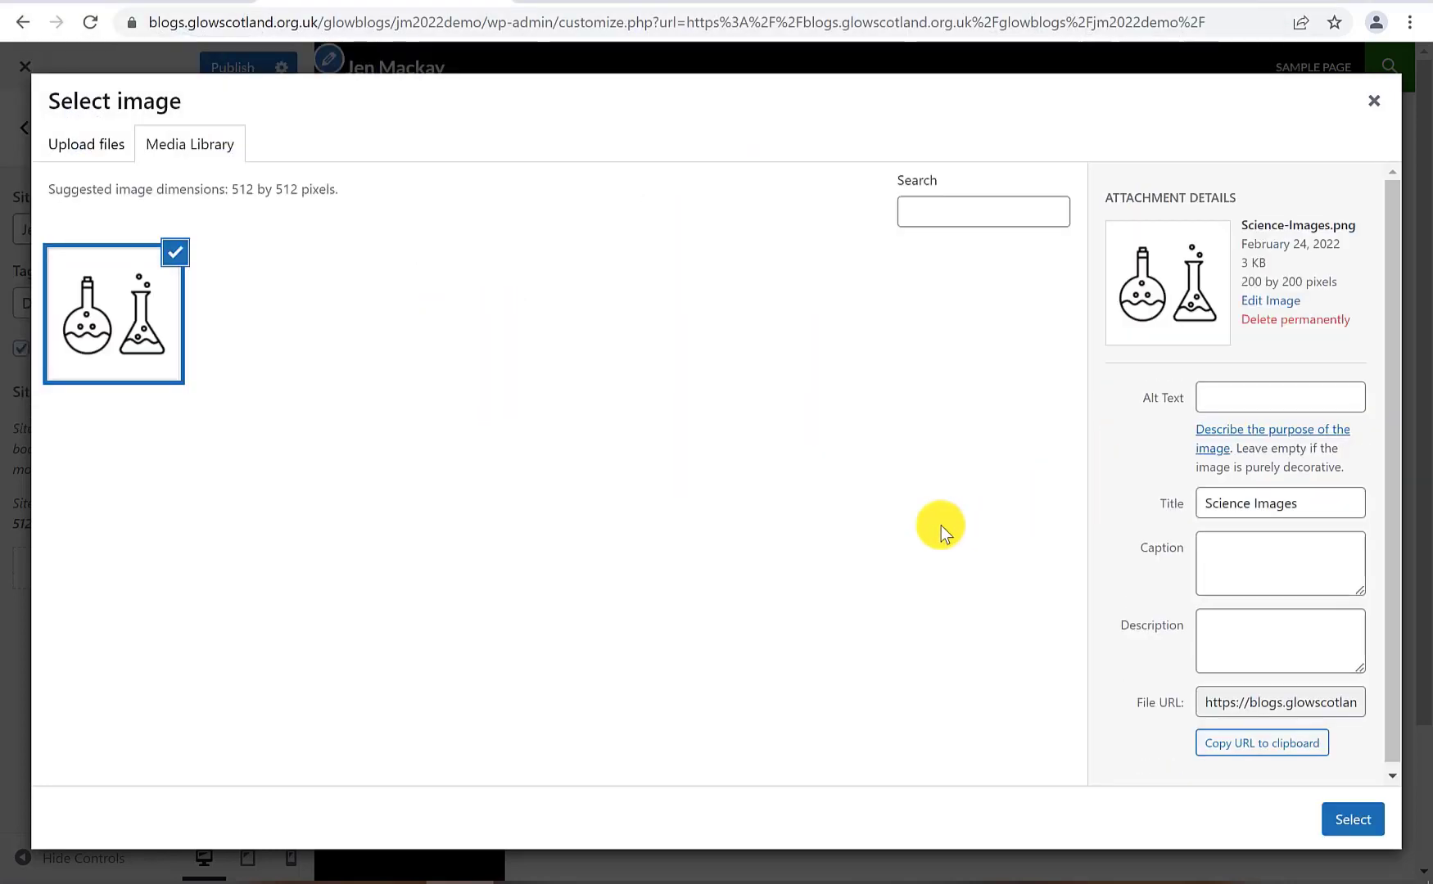
Crop the flask image as the site icon and publish the Customizer changes
left_click(1352, 819)
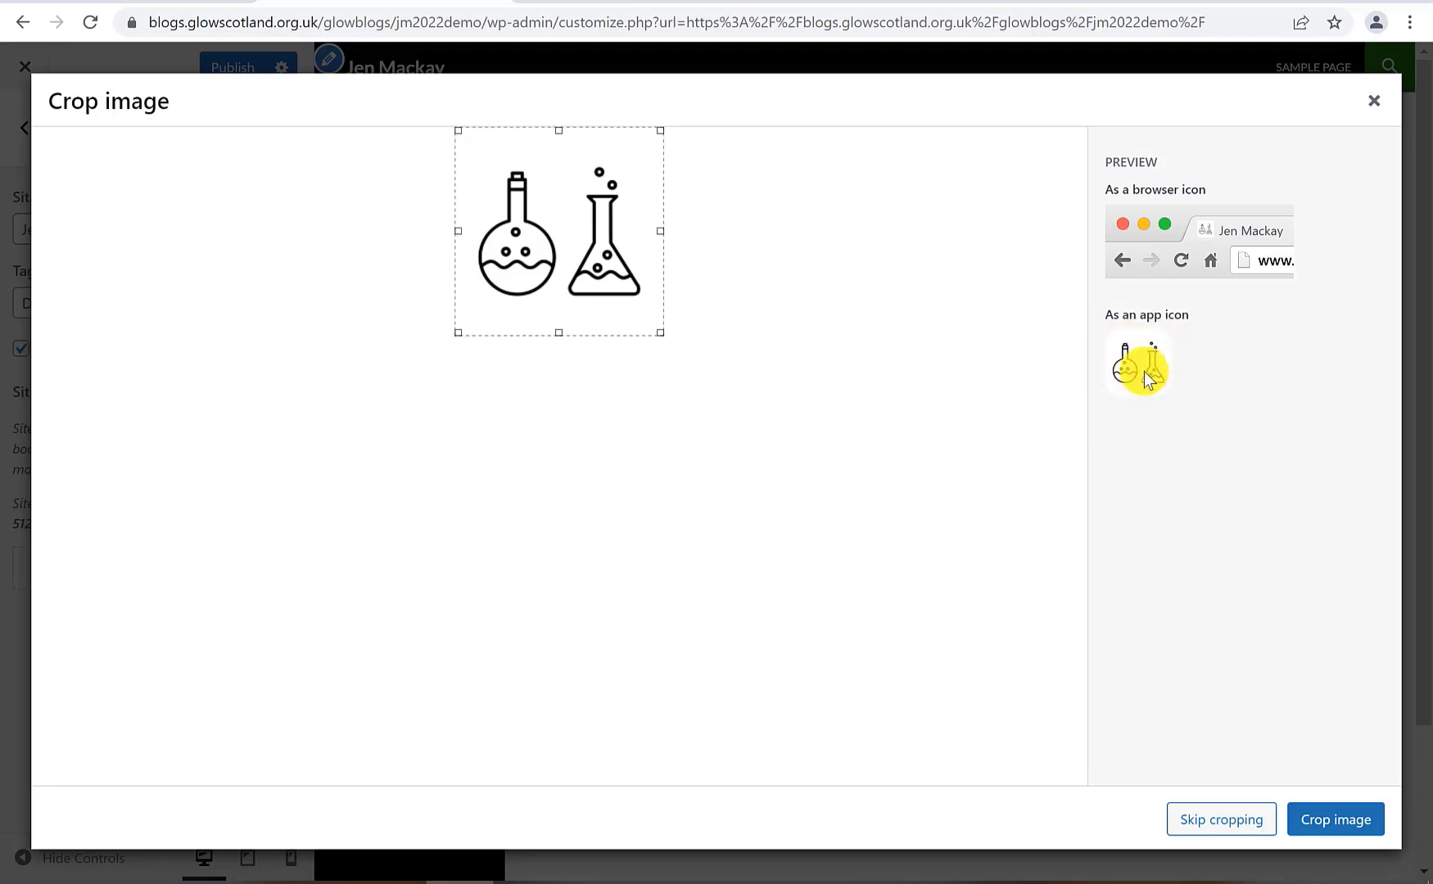
left_click(1355, 817)
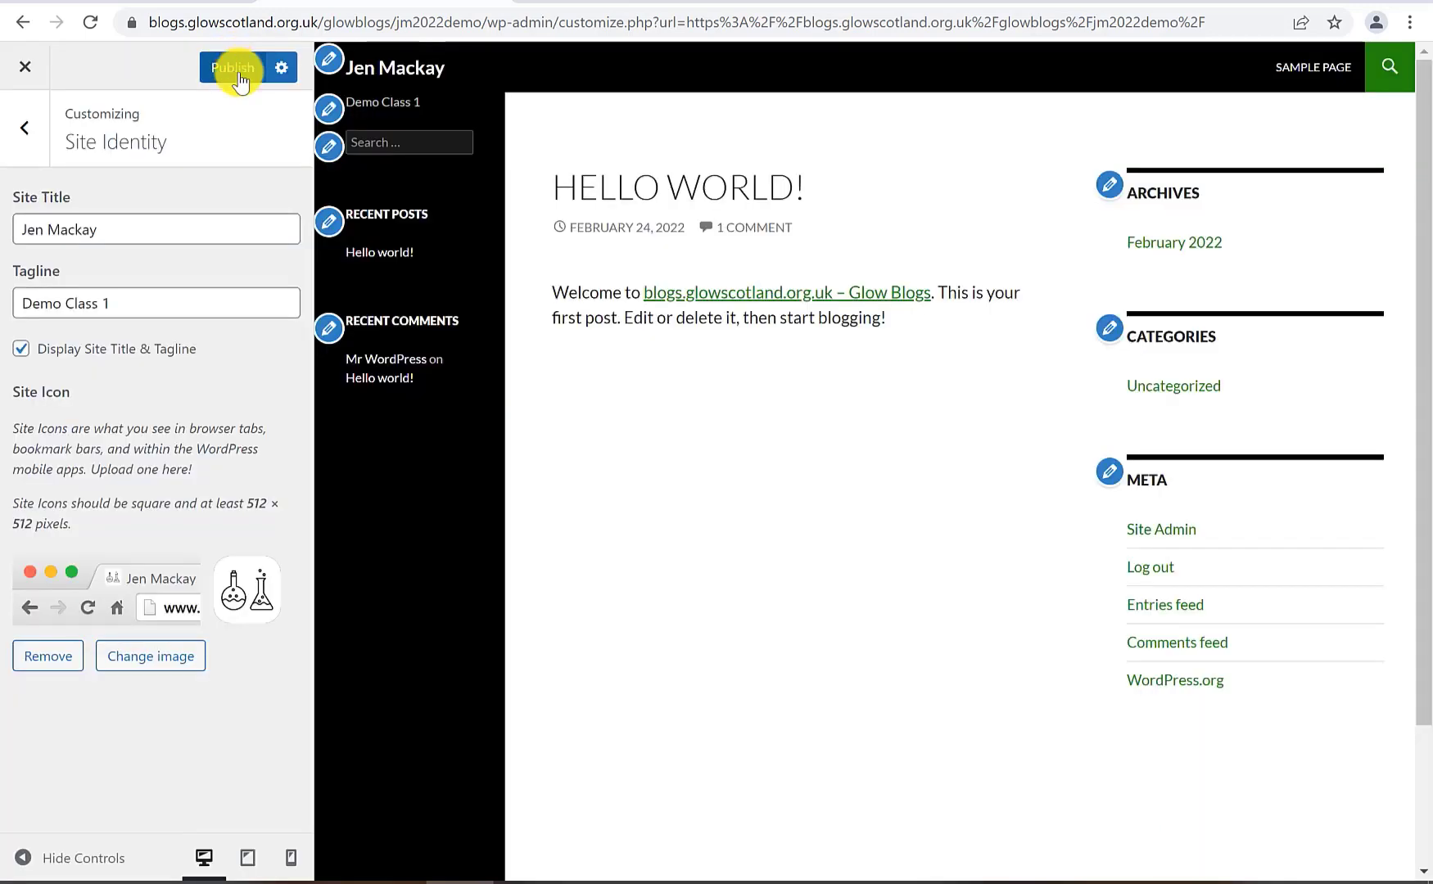
left_click(277, 72)
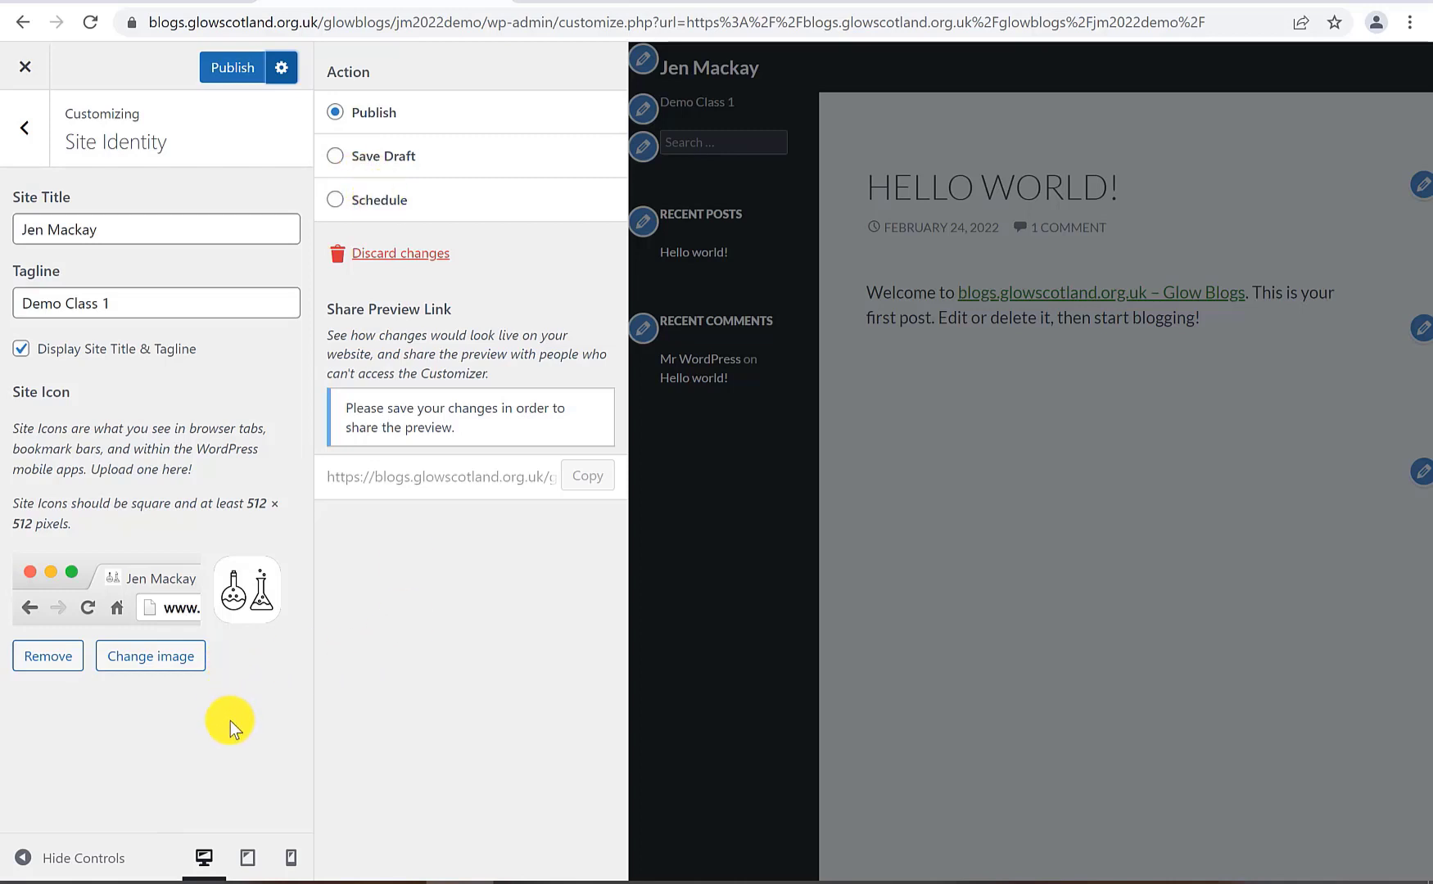
left_click(231, 64)
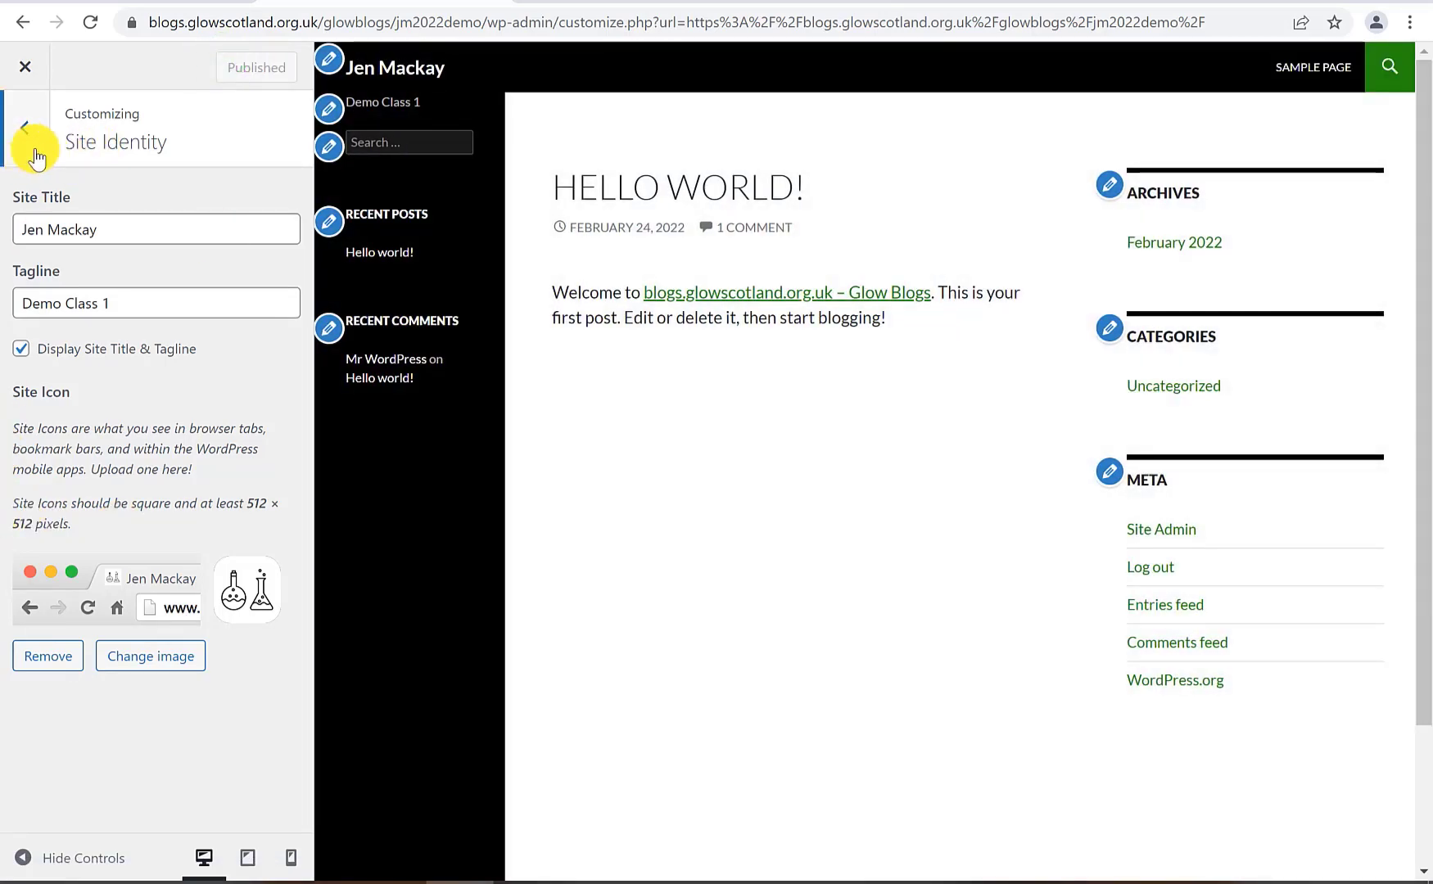
In Colors, set the Site Title Color to yellow
left_click(36, 156)
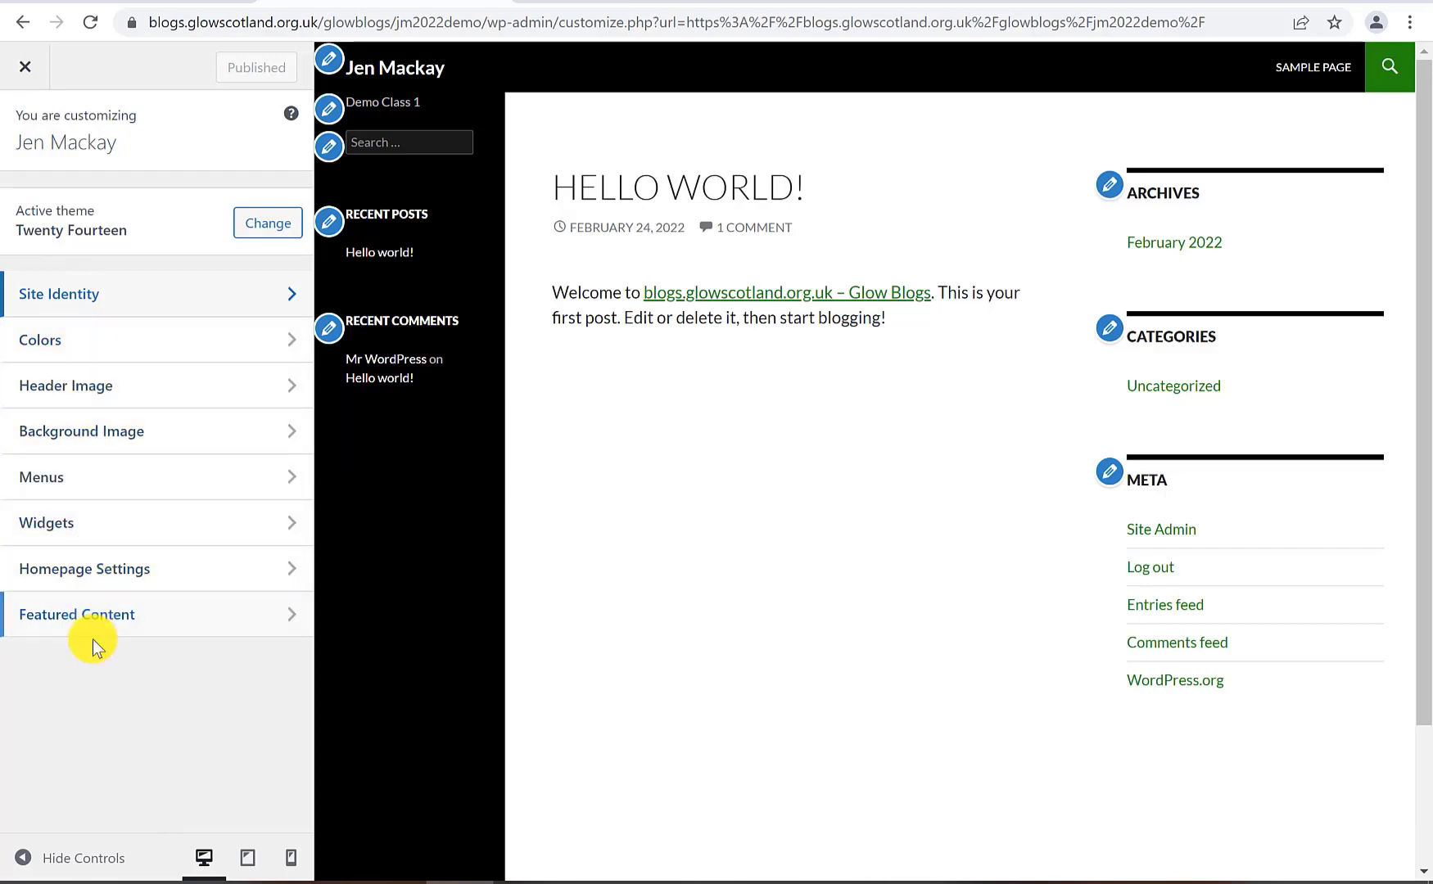
left_click(121, 332)
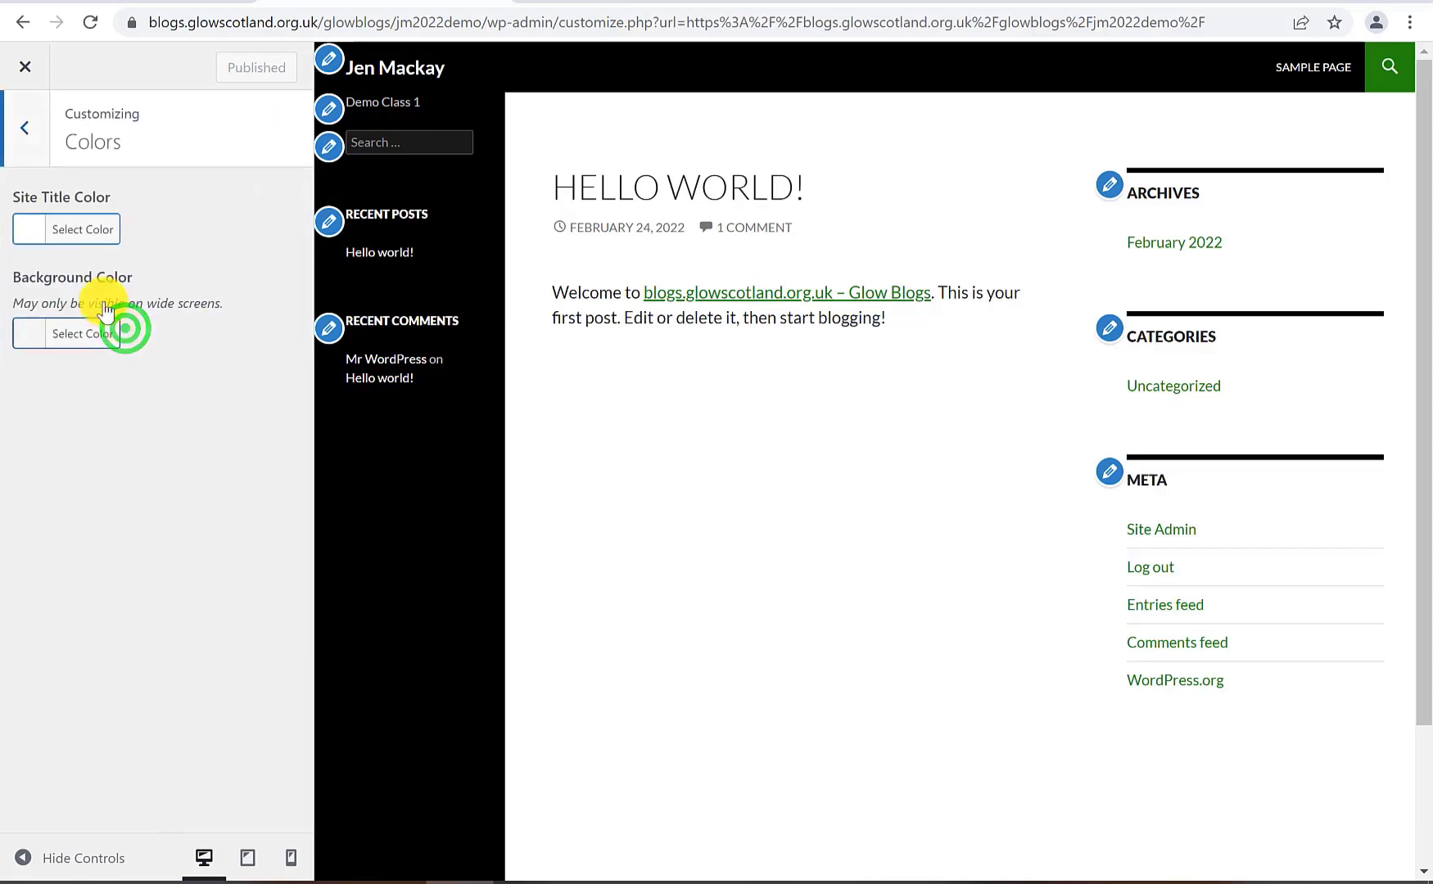
left_click(72, 234)
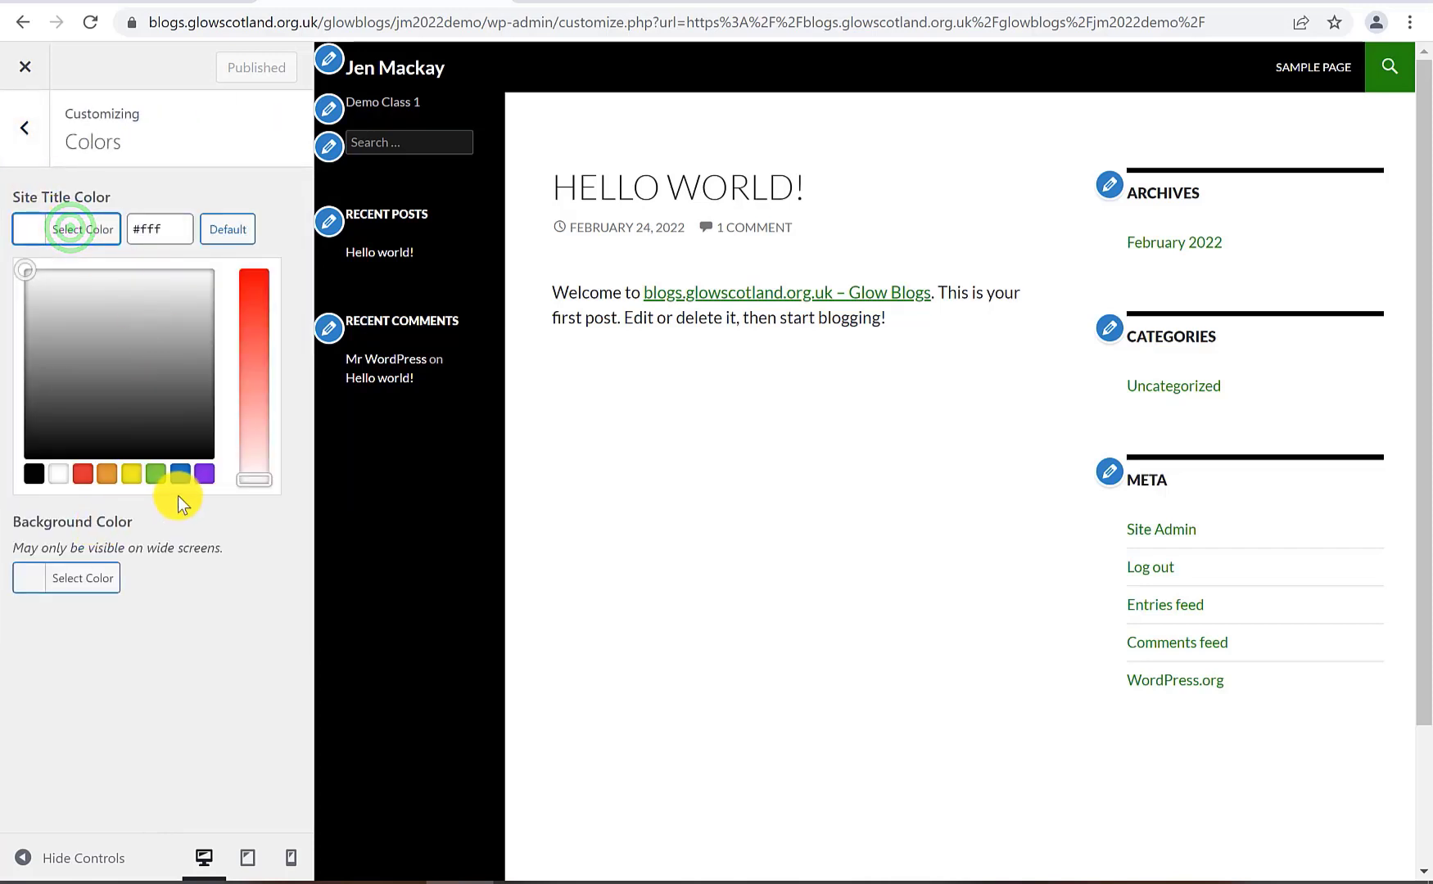
left_click(136, 475)
left_click(25, 128)
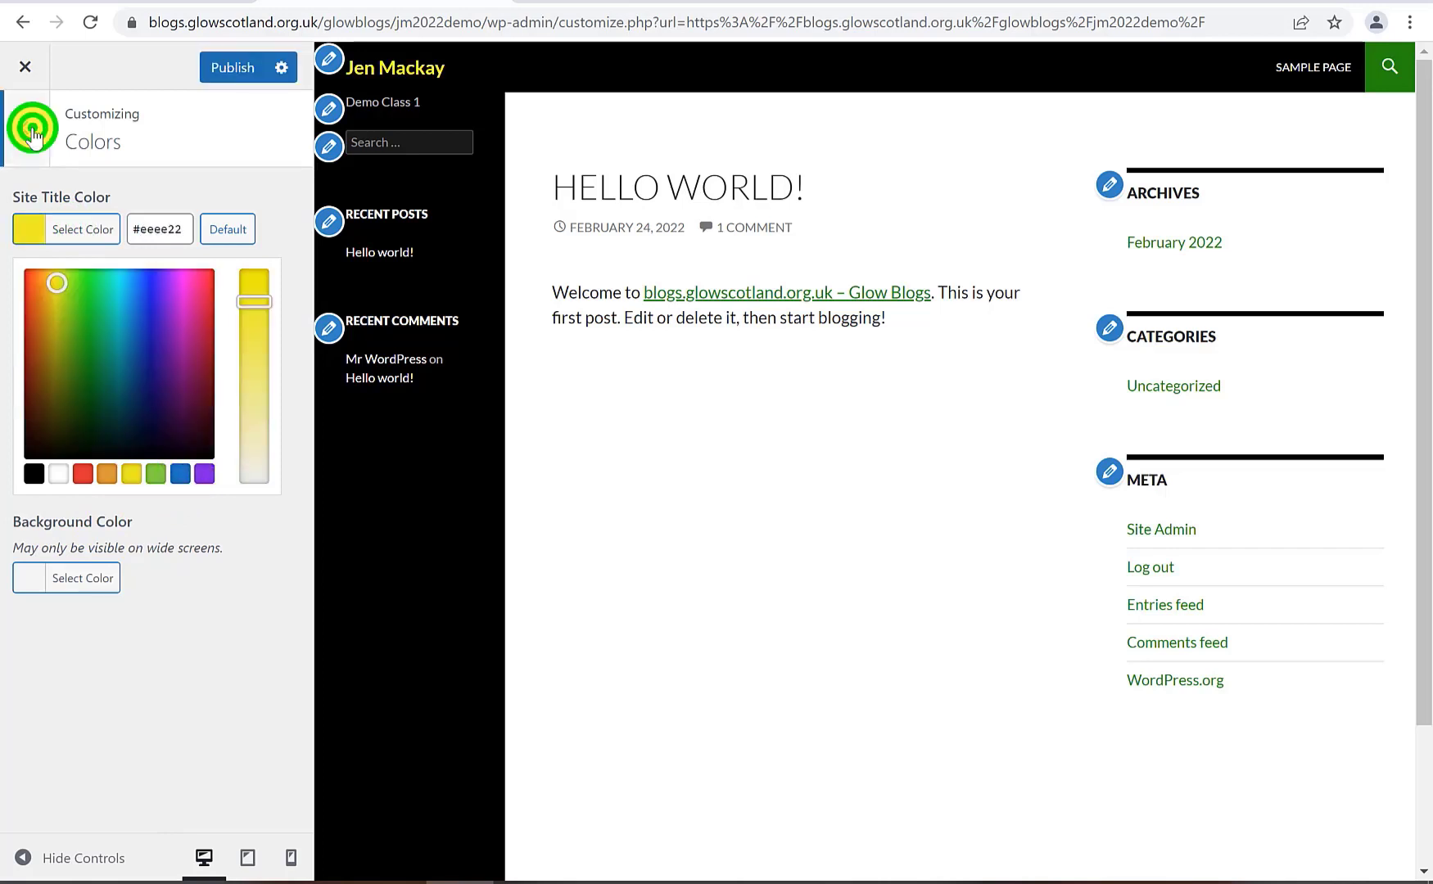
left_click(112, 348)
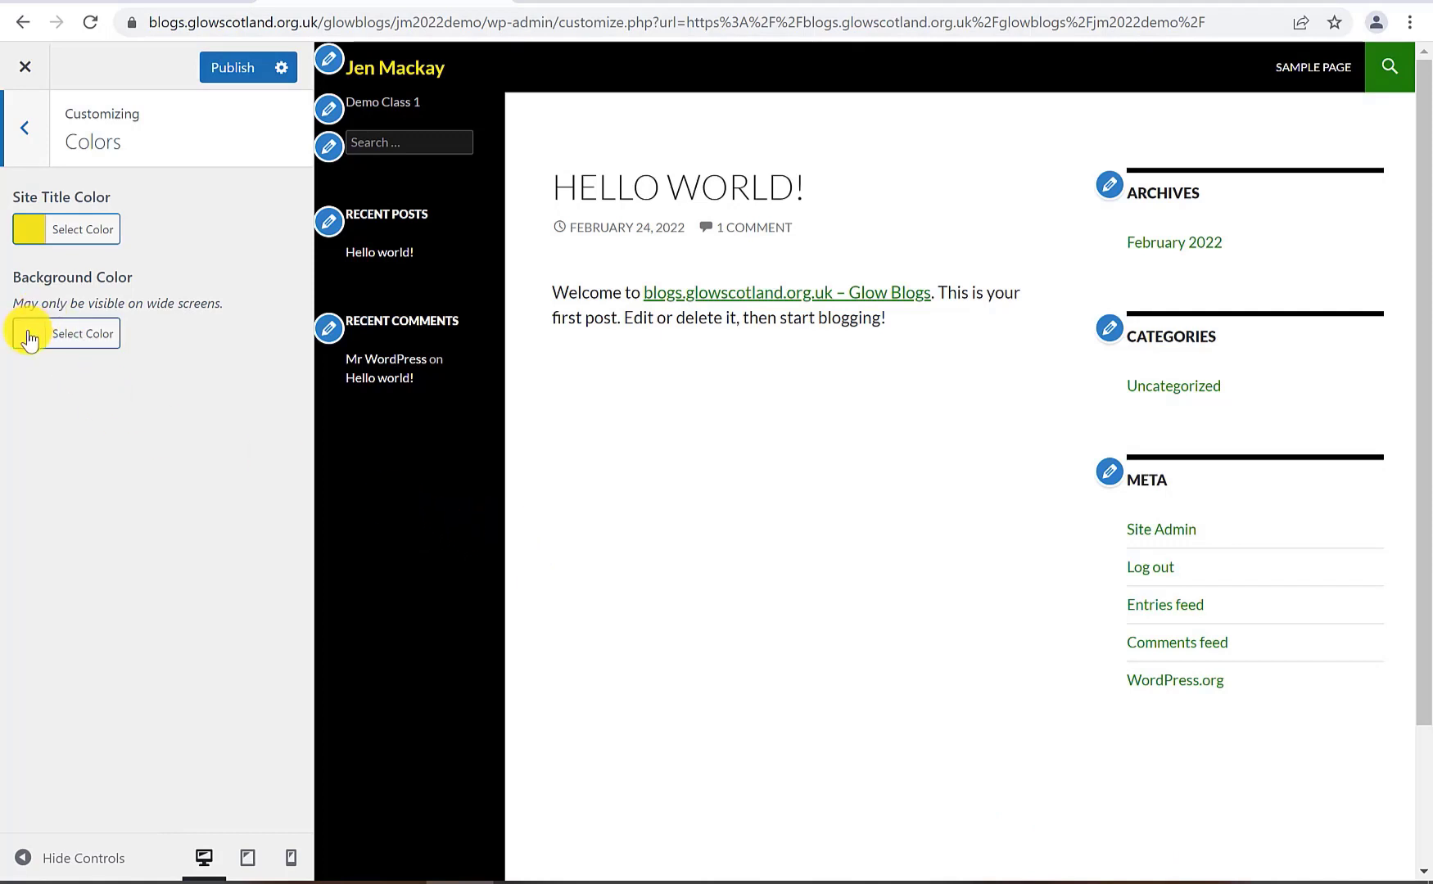
Set the Background Color to red and publish the colour changes
left_click(29, 336)
left_click(81, 578)
left_click(229, 66)
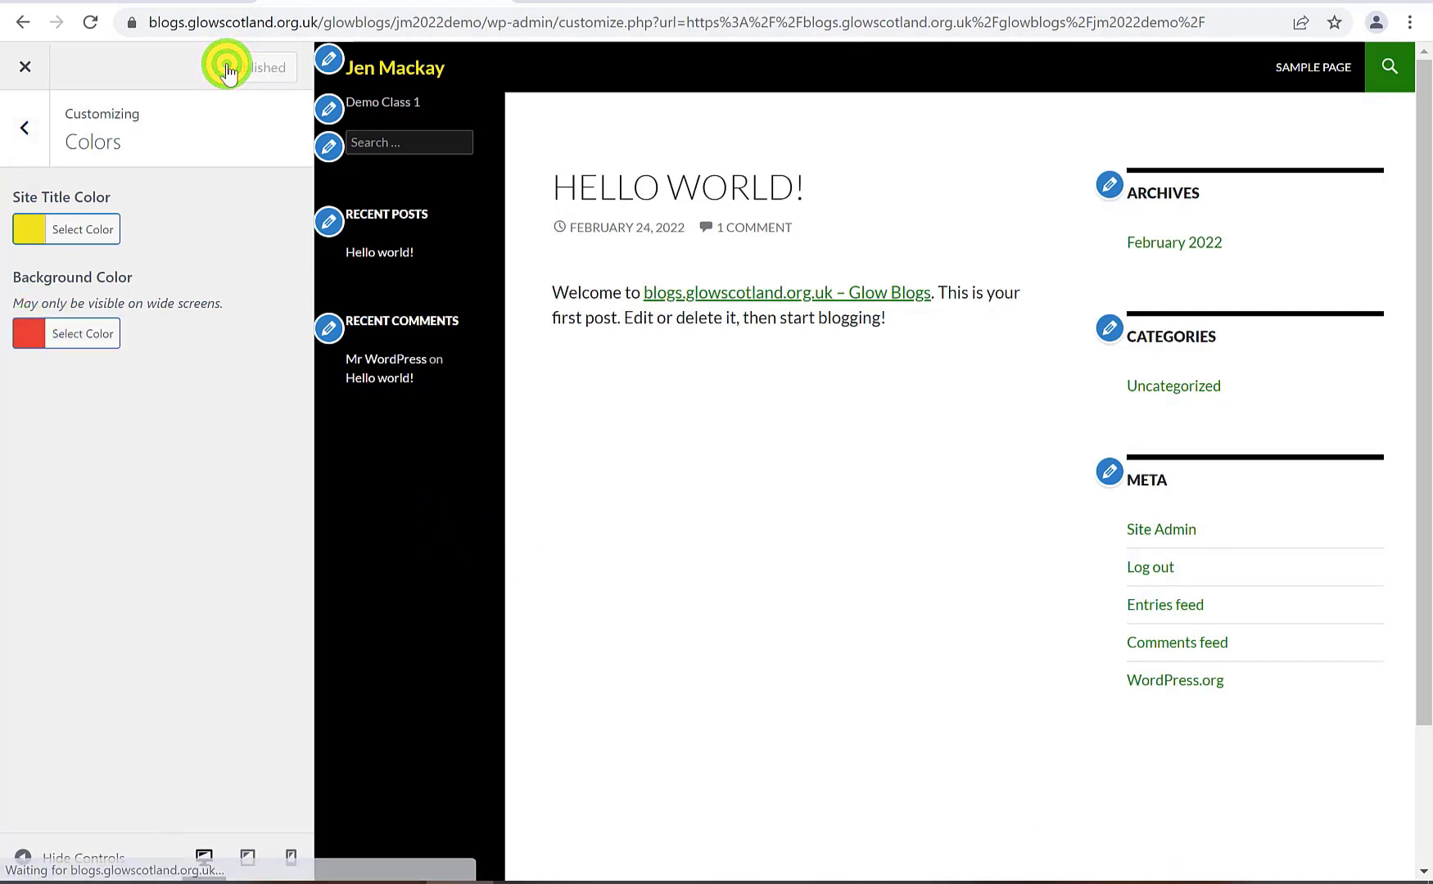
left_click(30, 141)
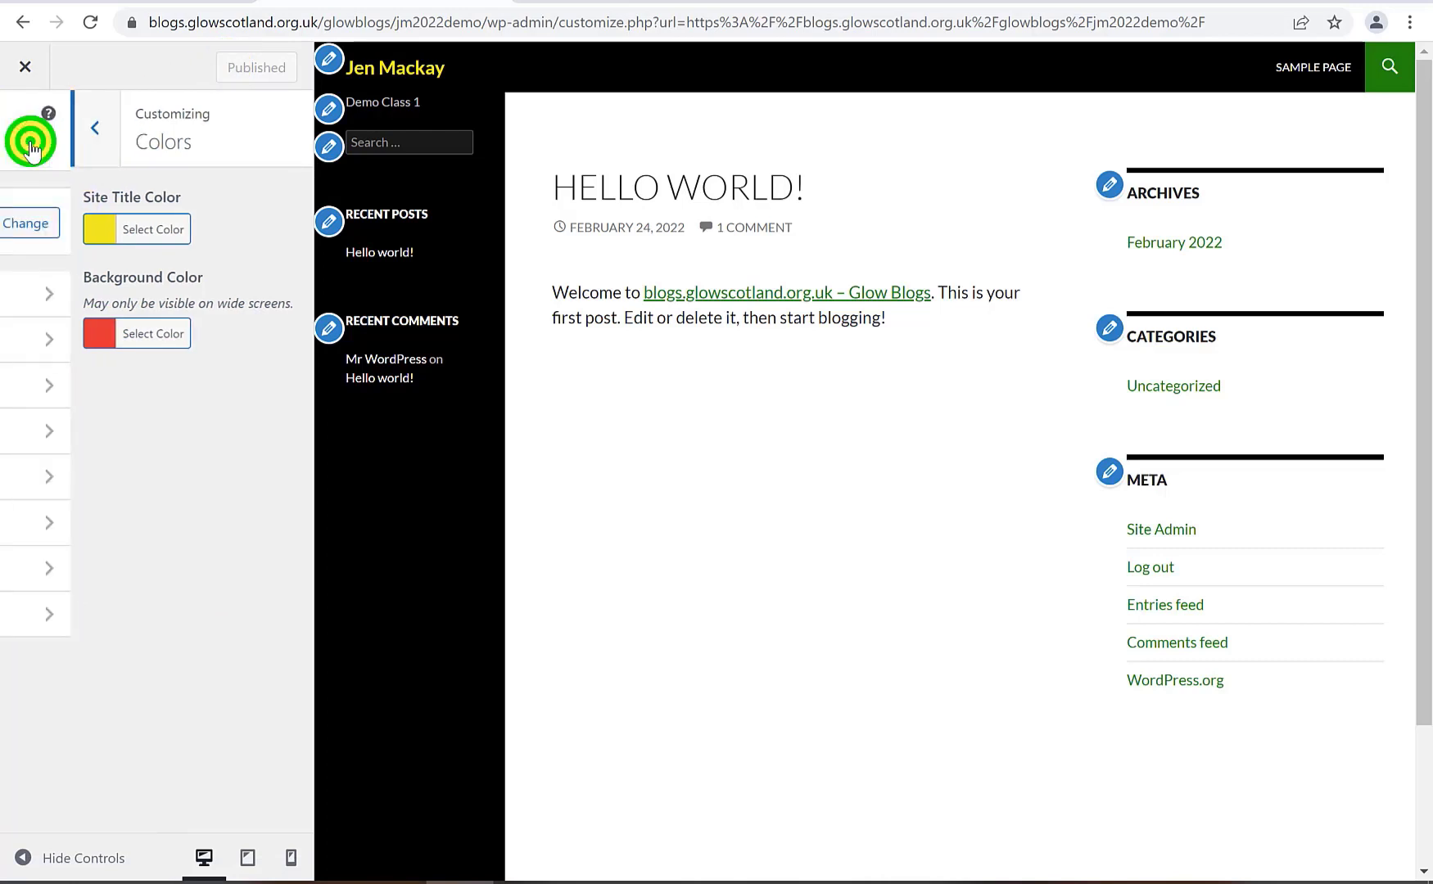
Upload DLS-Teams-Background-Flowers.png and crop it as the site's header image
left_click(128, 387)
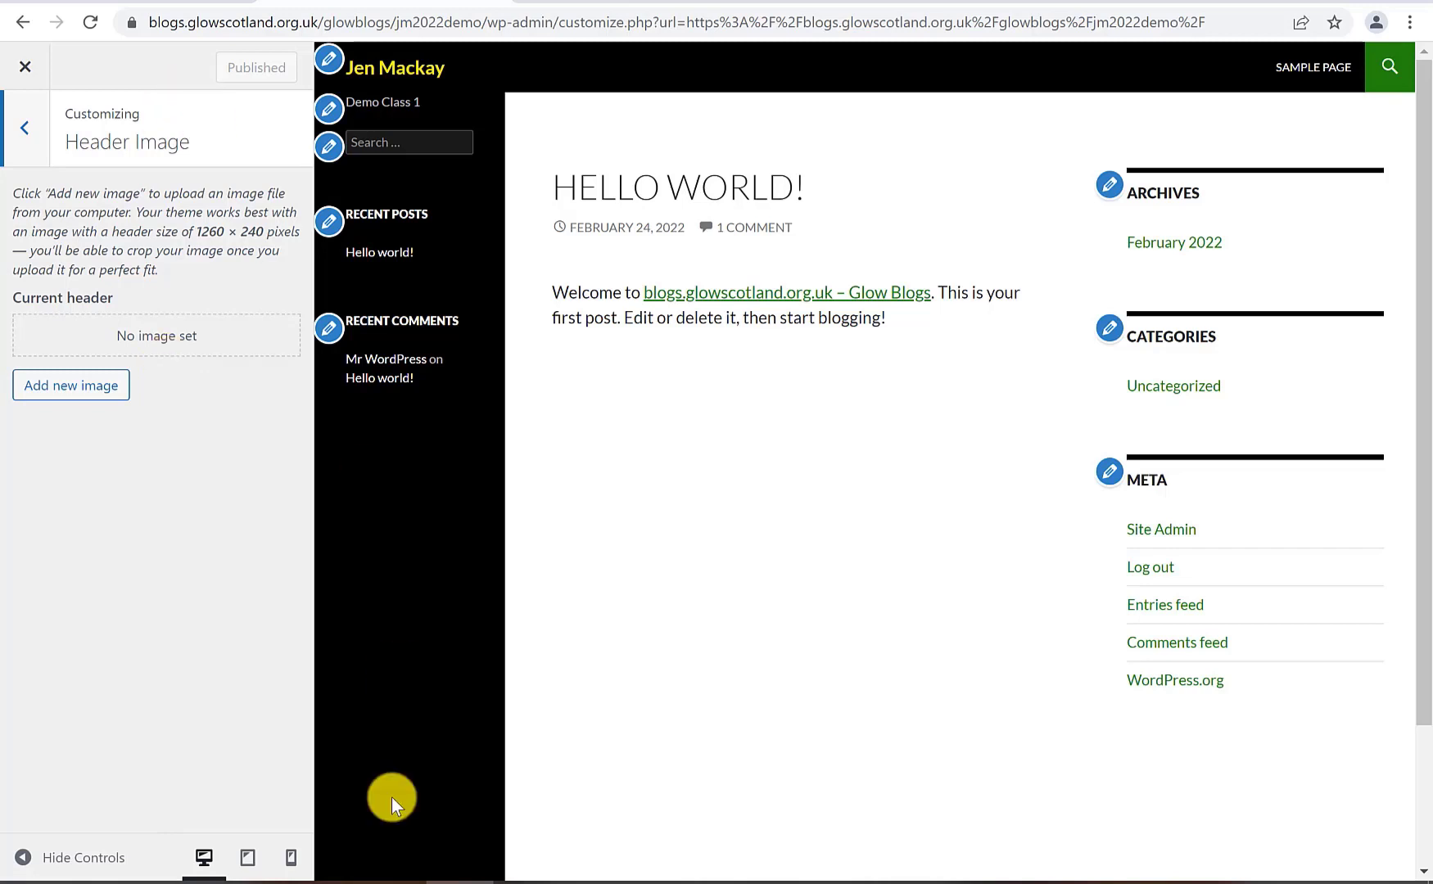
left_click(98, 385)
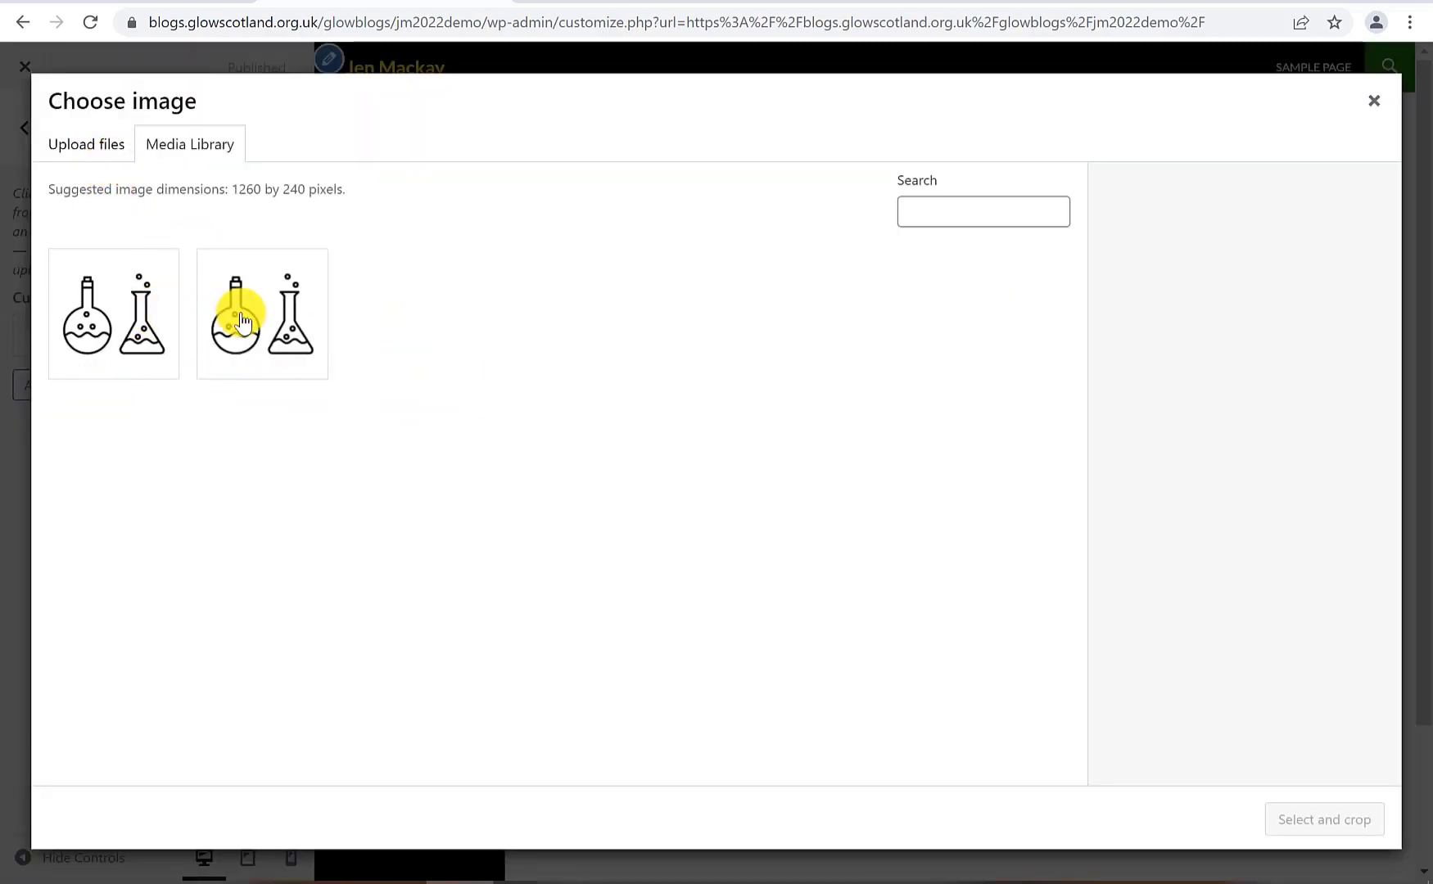
left_click(100, 144)
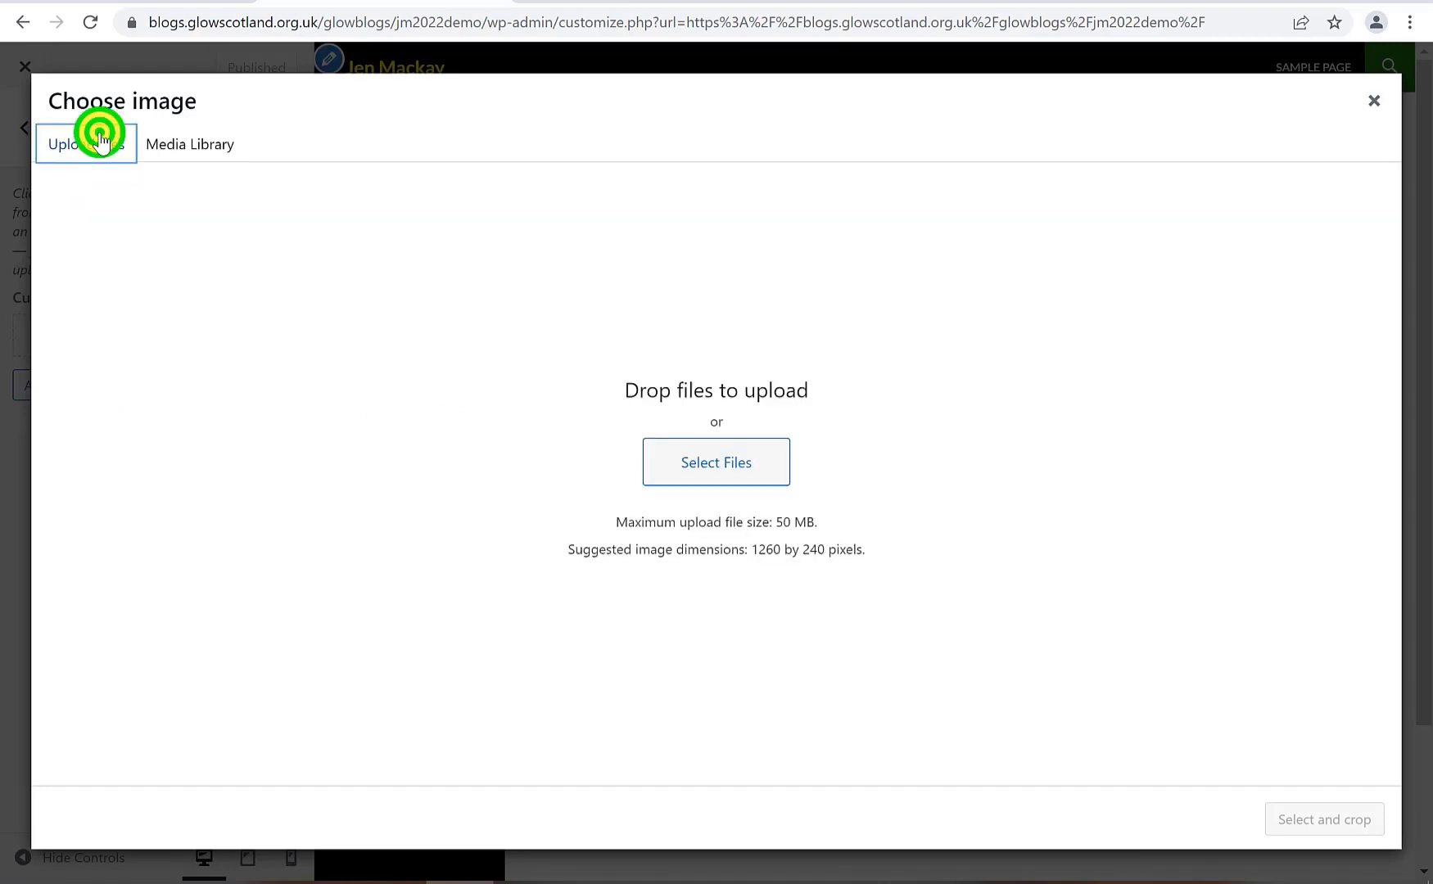
left_click(692, 456)
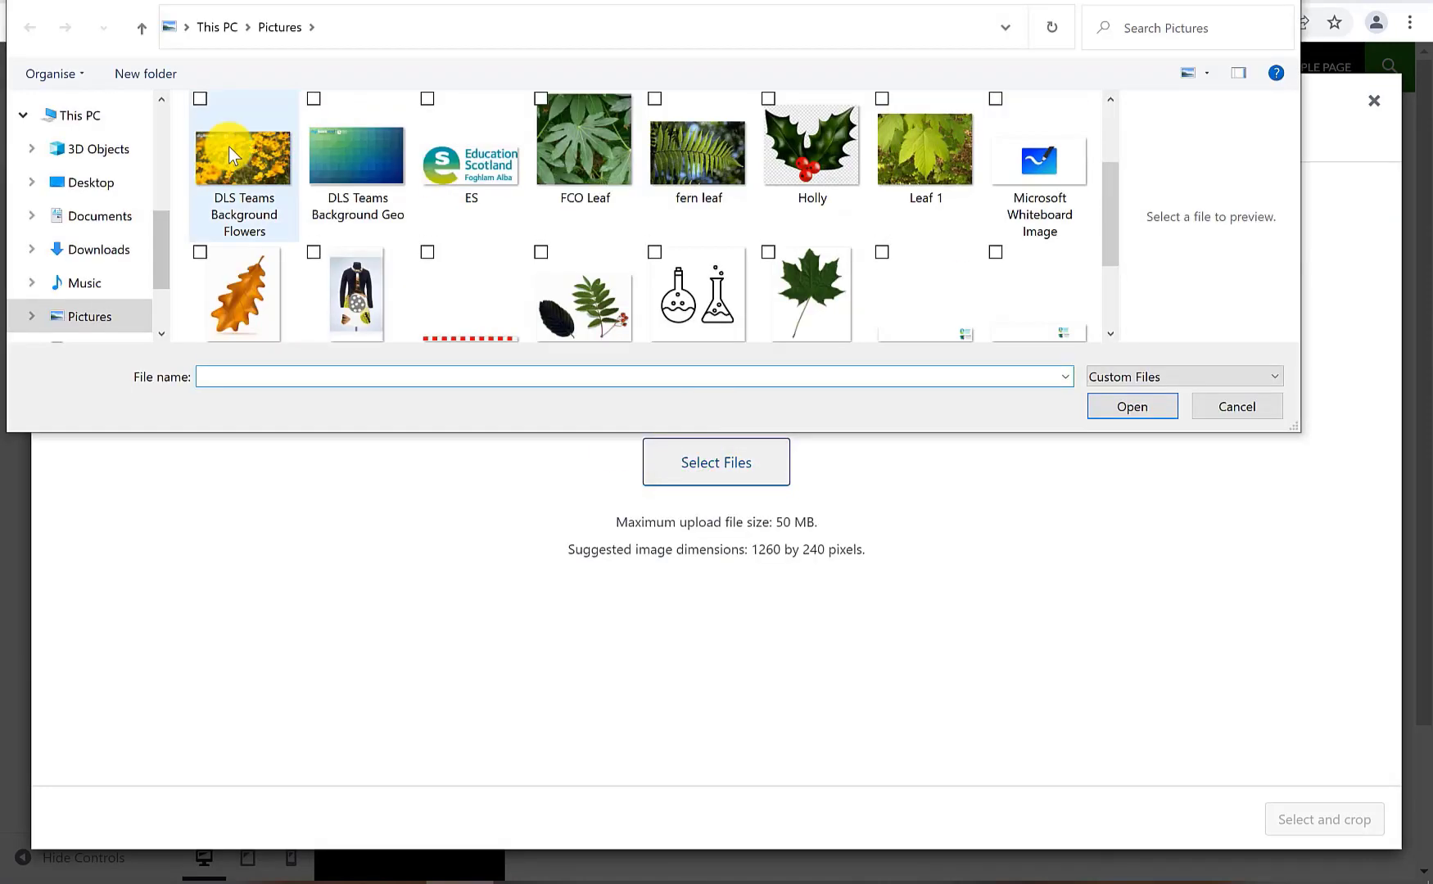
left_click(233, 152)
left_click(1145, 413)
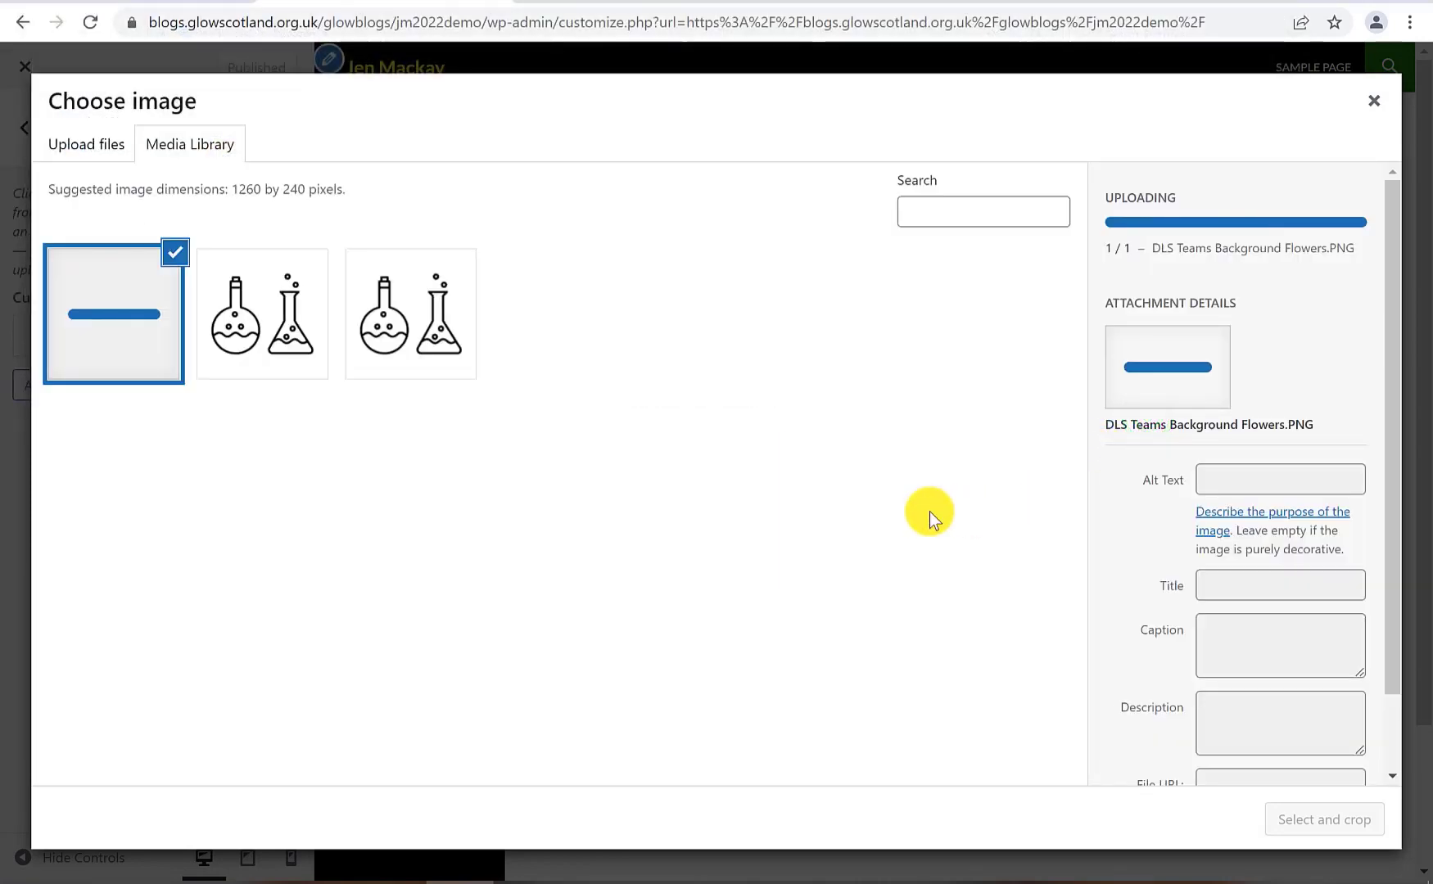
left_click(1322, 819)
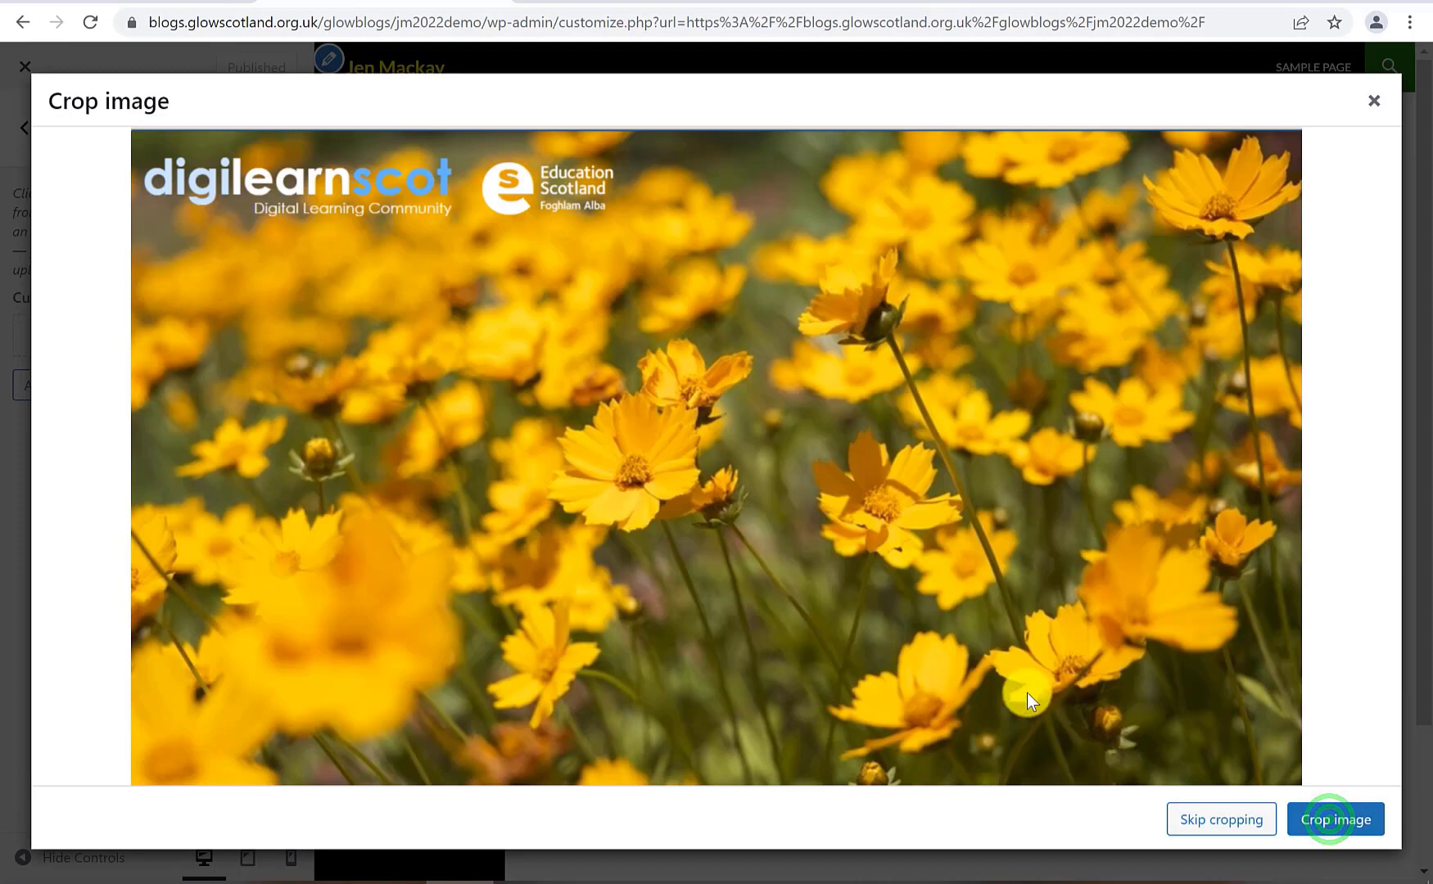
left_click(1336, 819)
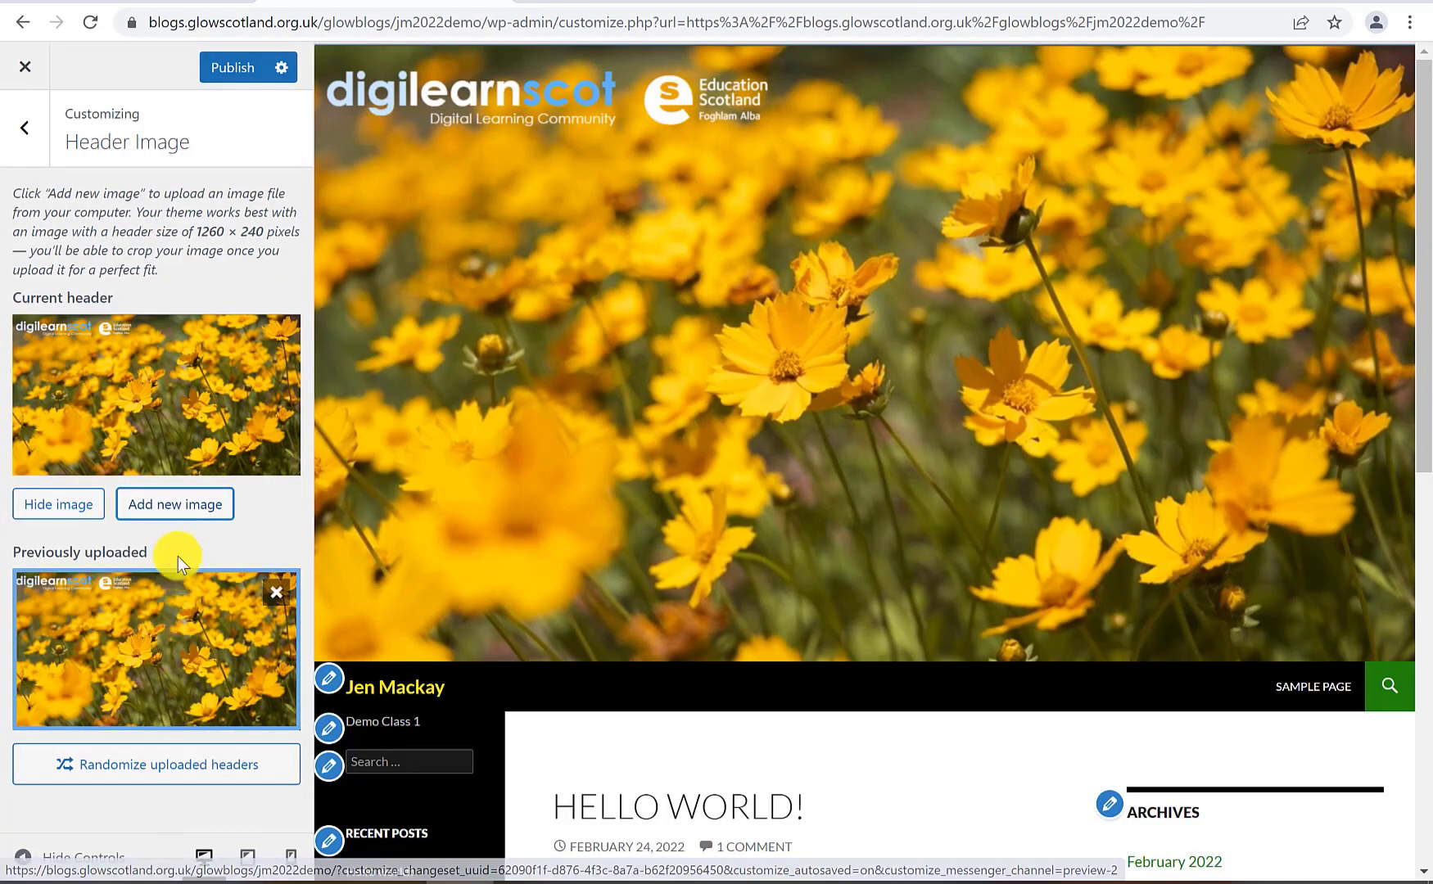
Upload the fern leaf photo as a new header image
left_click(142, 508)
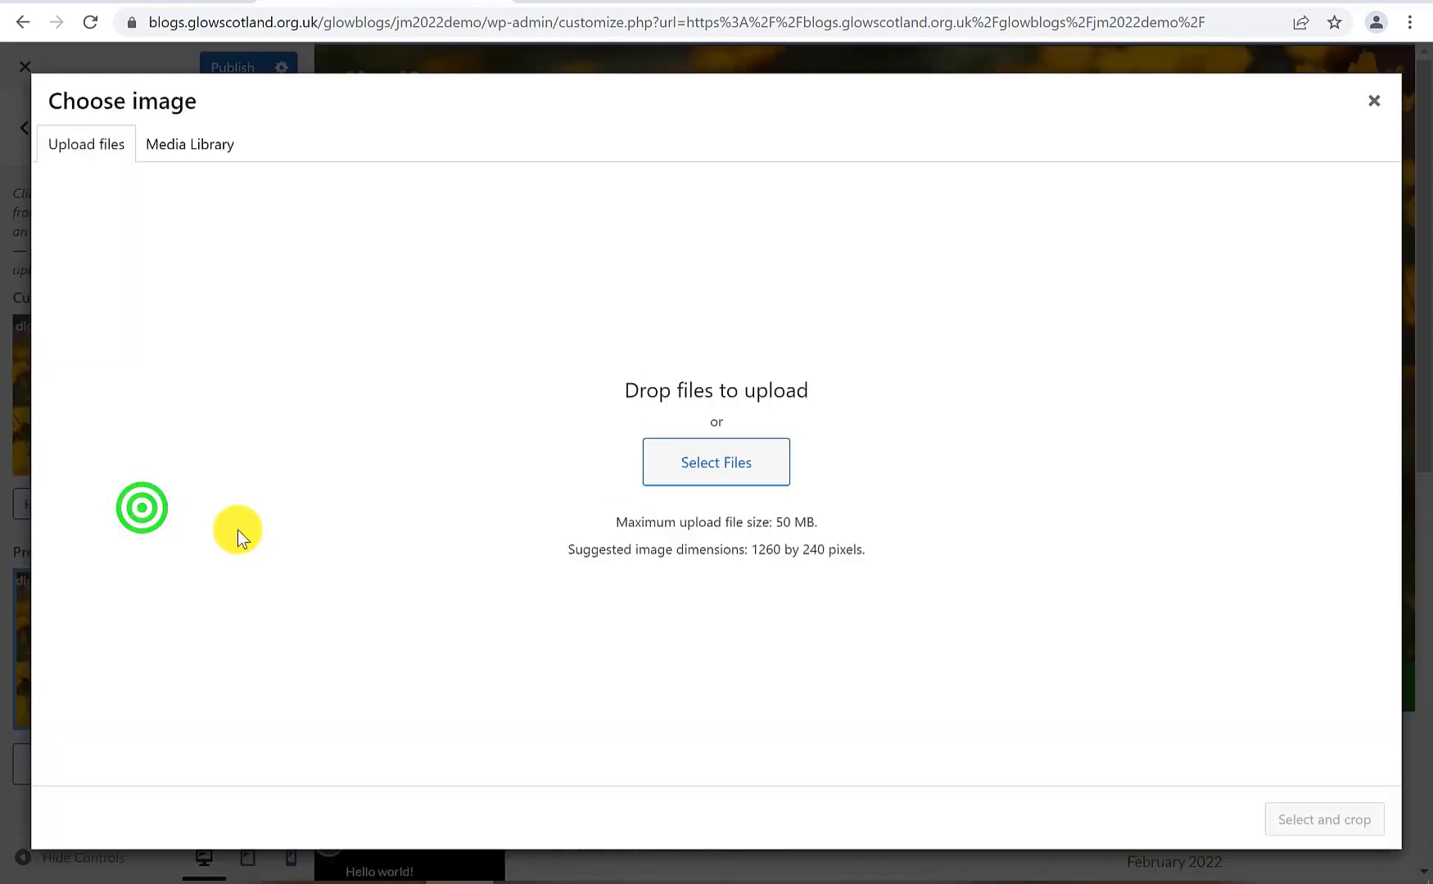
left_click(670, 457)
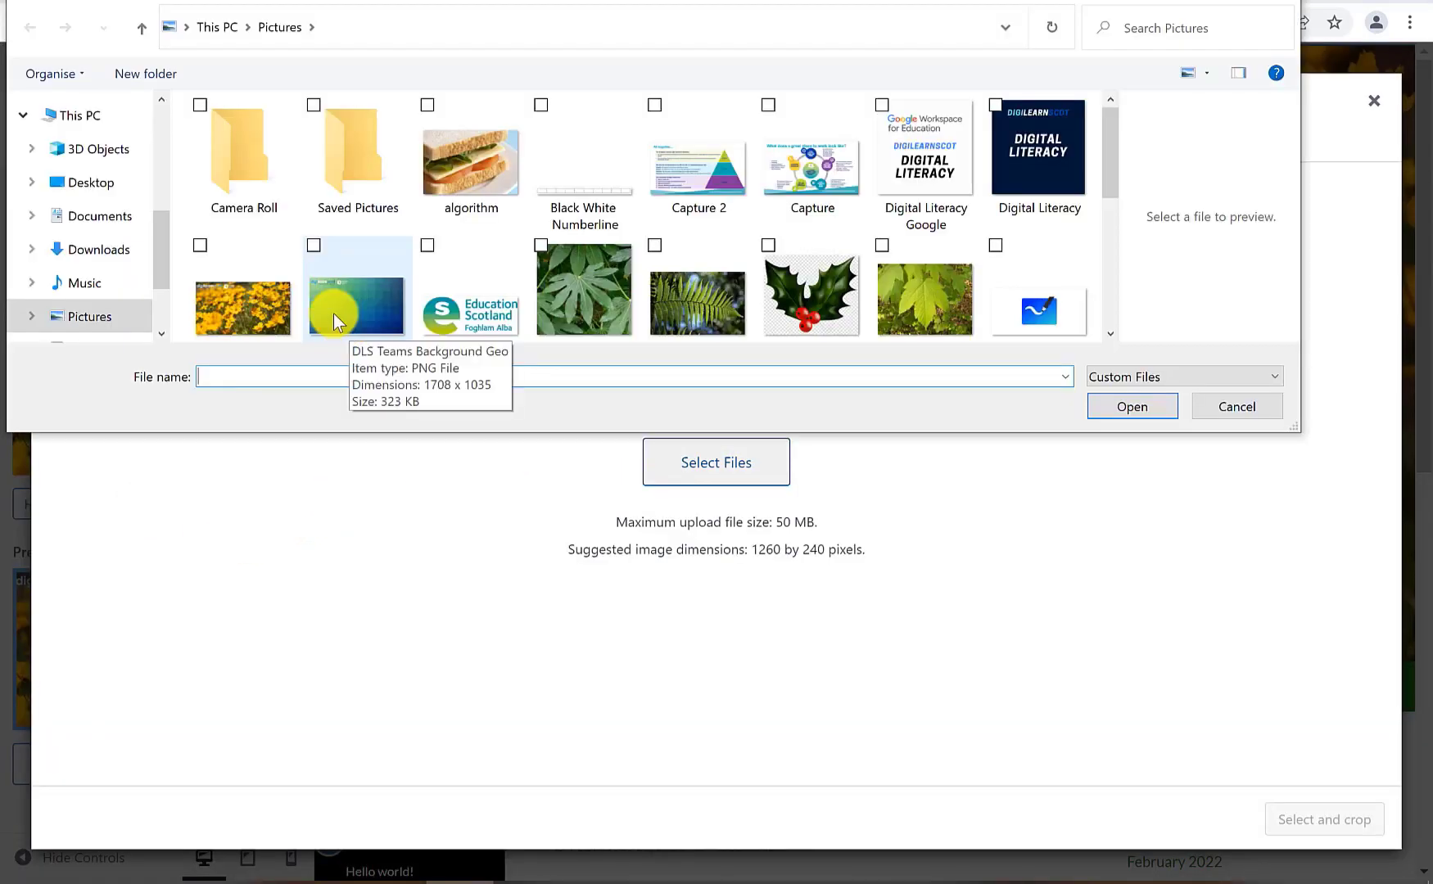
left_click(708, 310)
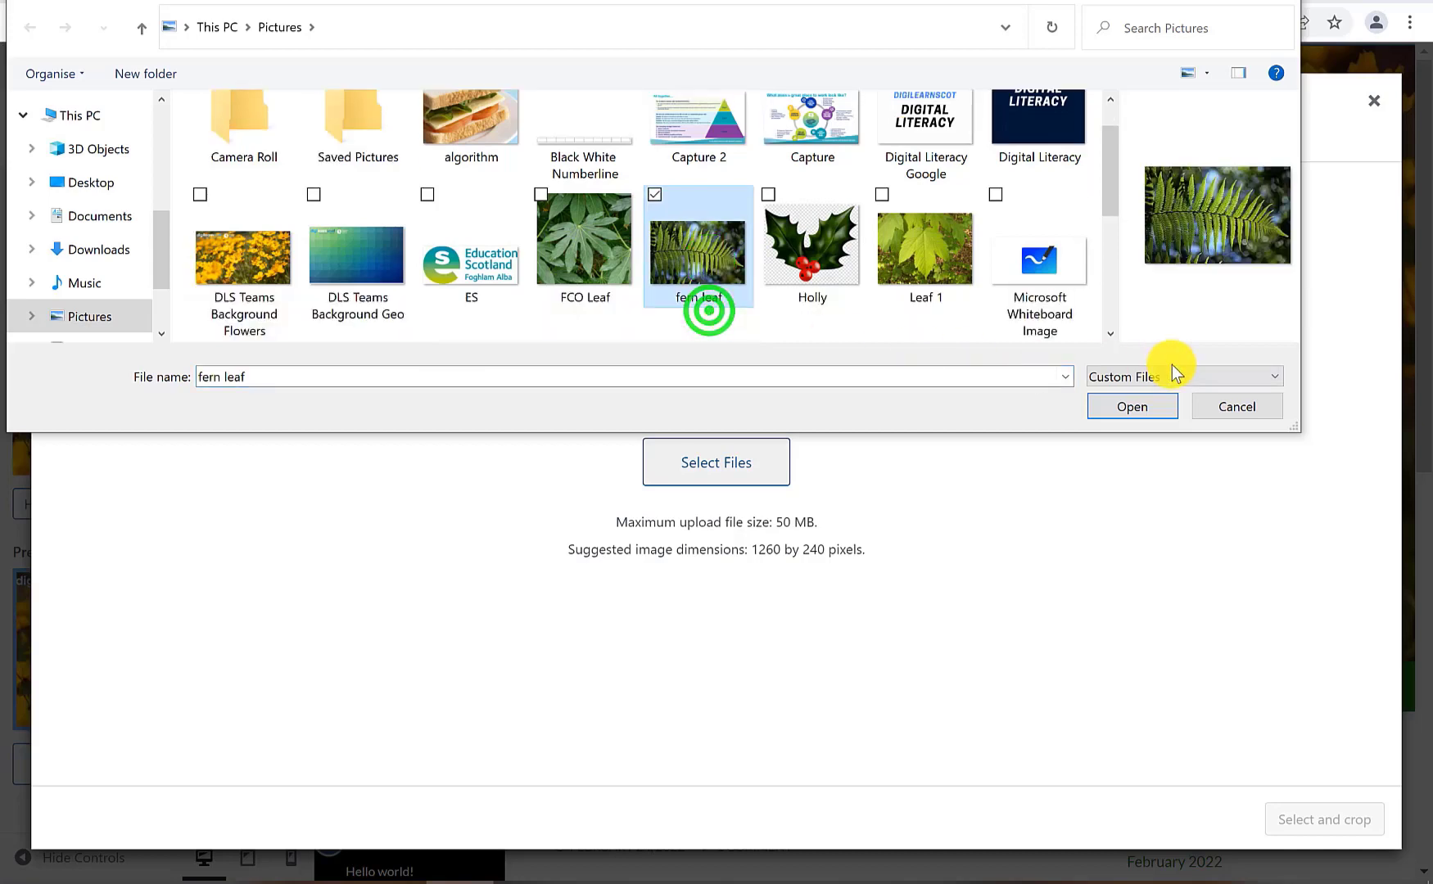
left_click(1132, 406)
Crop a strip from the fern's middle as the header and publish it
left_click_drag(669, 171, 662, 295)
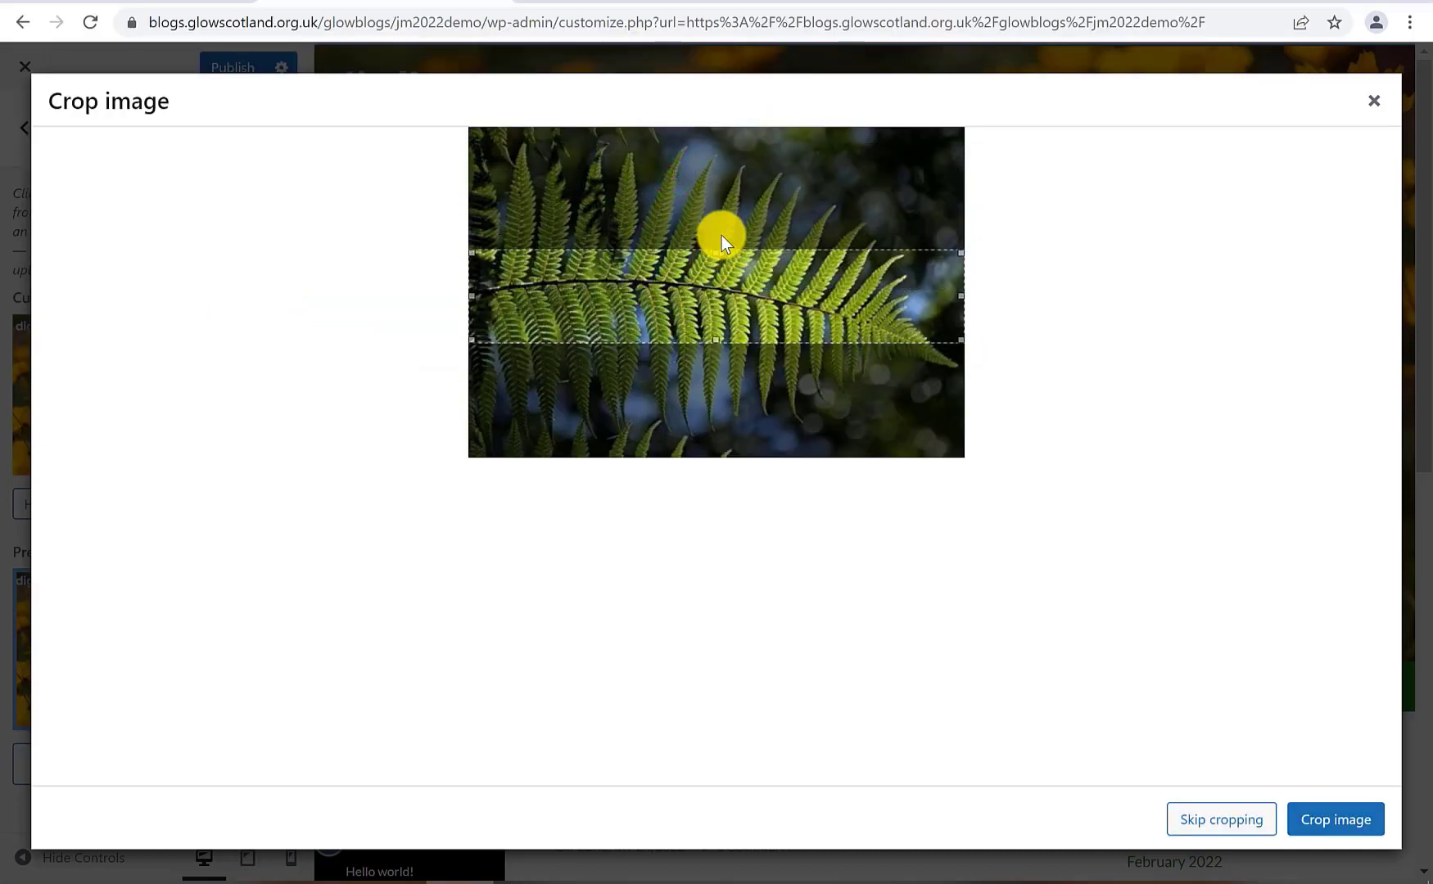
mouse_move(694, 300)
left_mouse_down()
mouse_move(694, 234)
mouse_move(693, 321)
mouse_move(698, 307)
left_mouse_up()
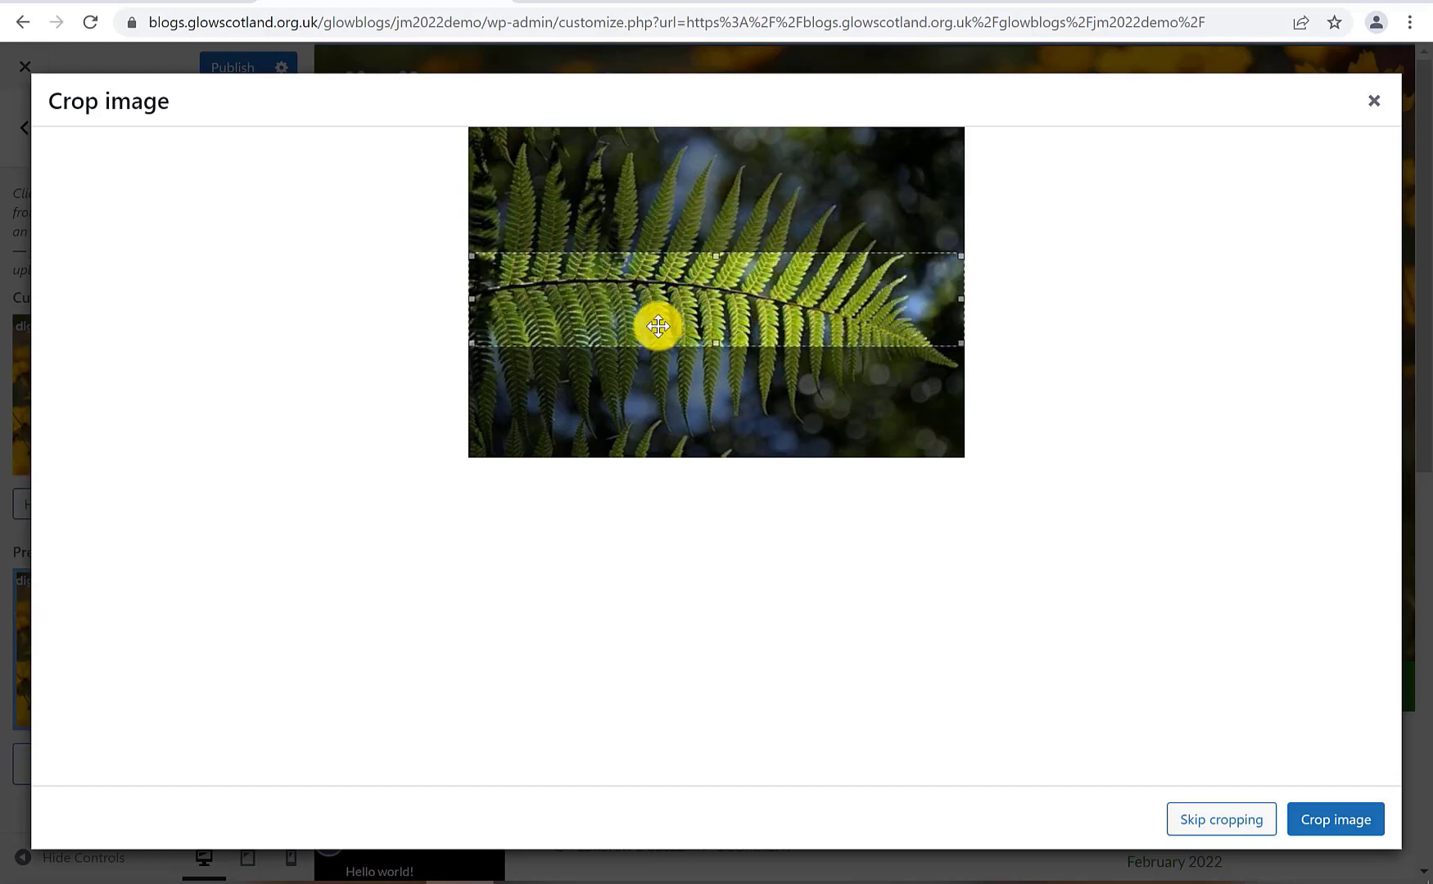
left_click(1318, 820)
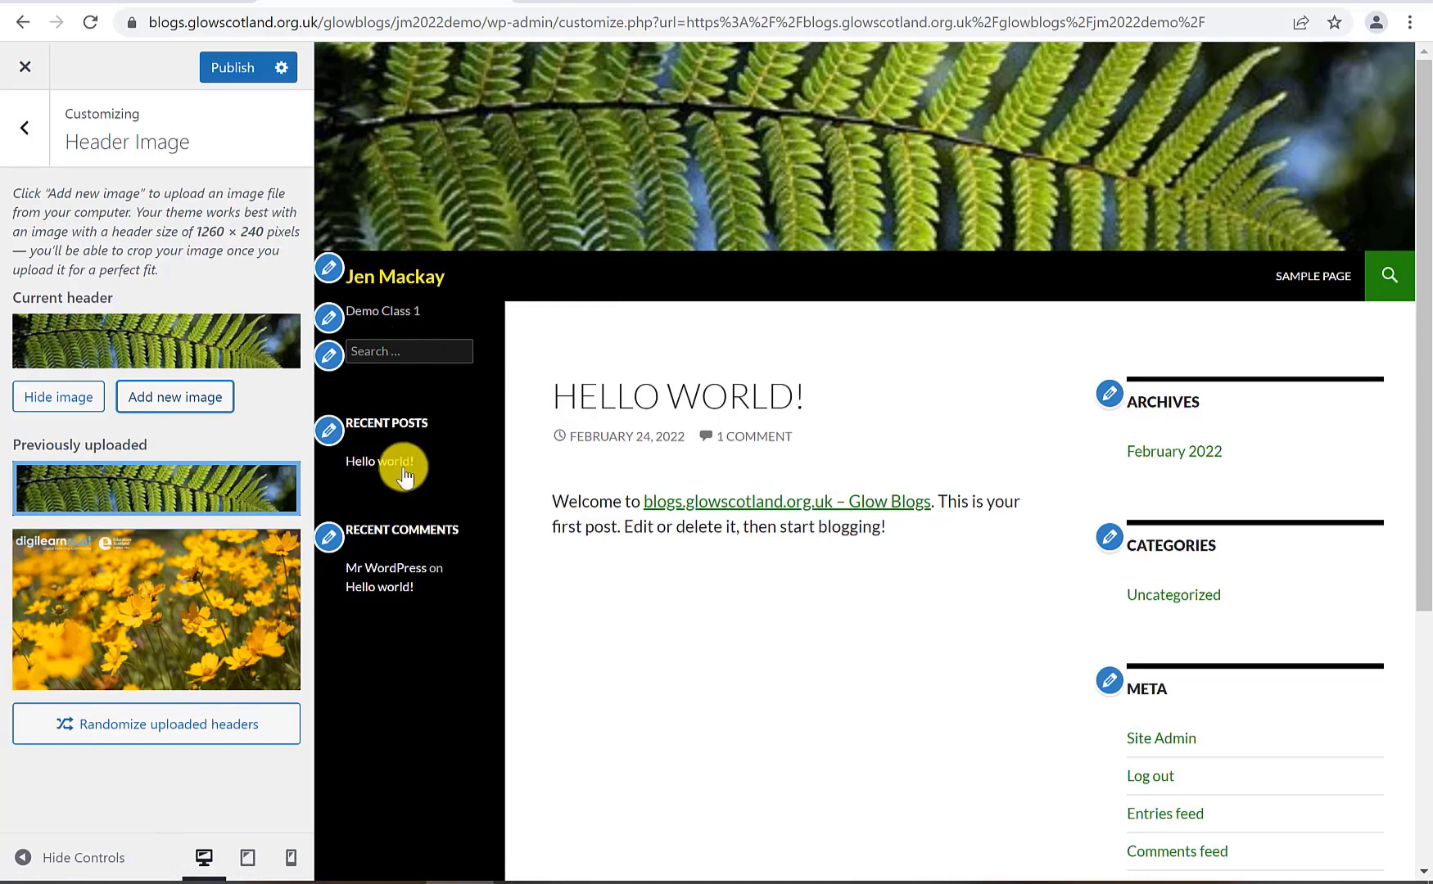
left_click(231, 59)
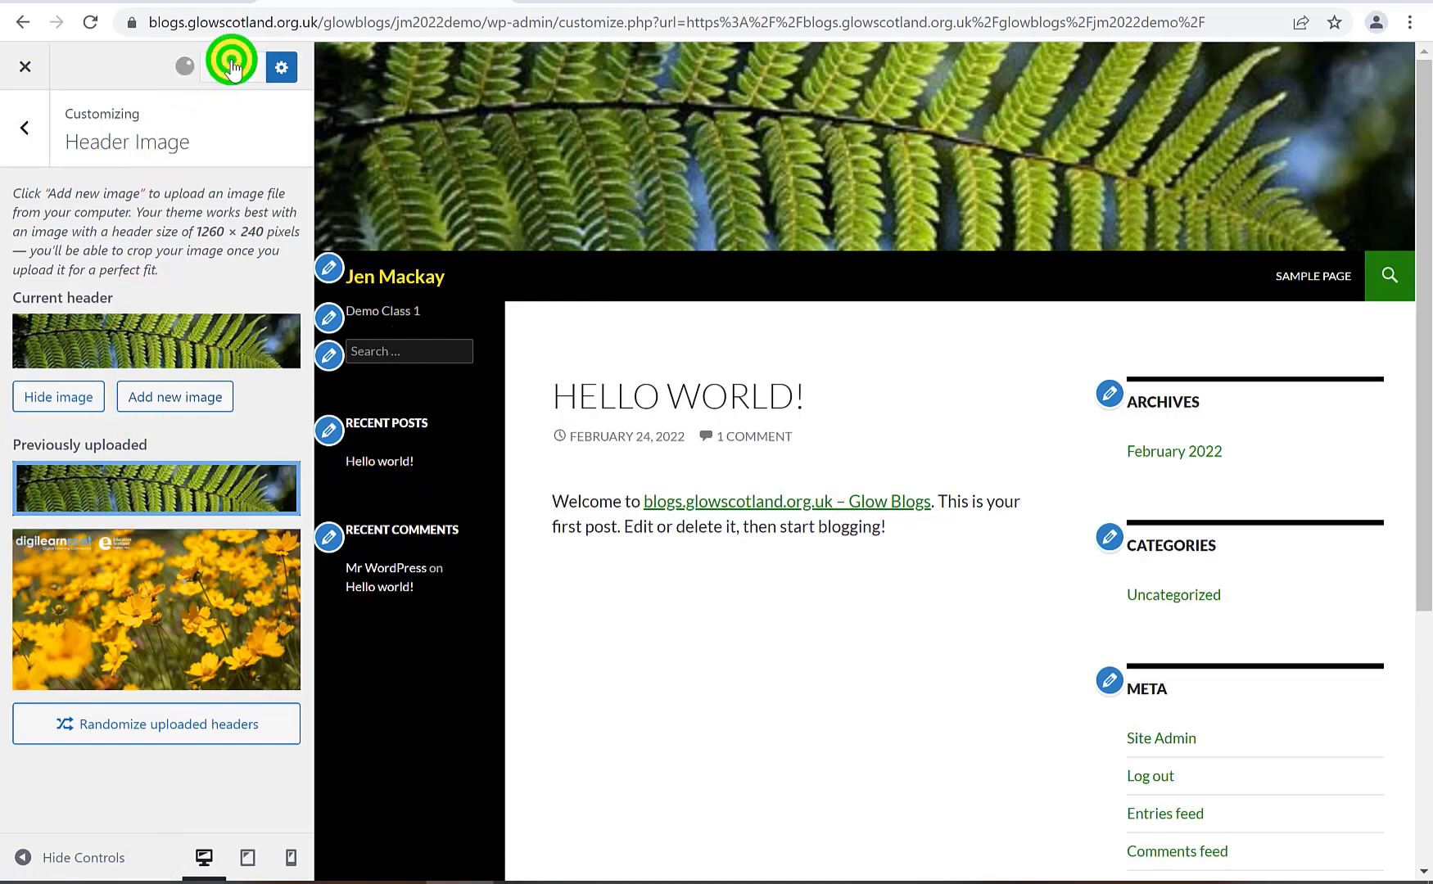
left_click(40, 127)
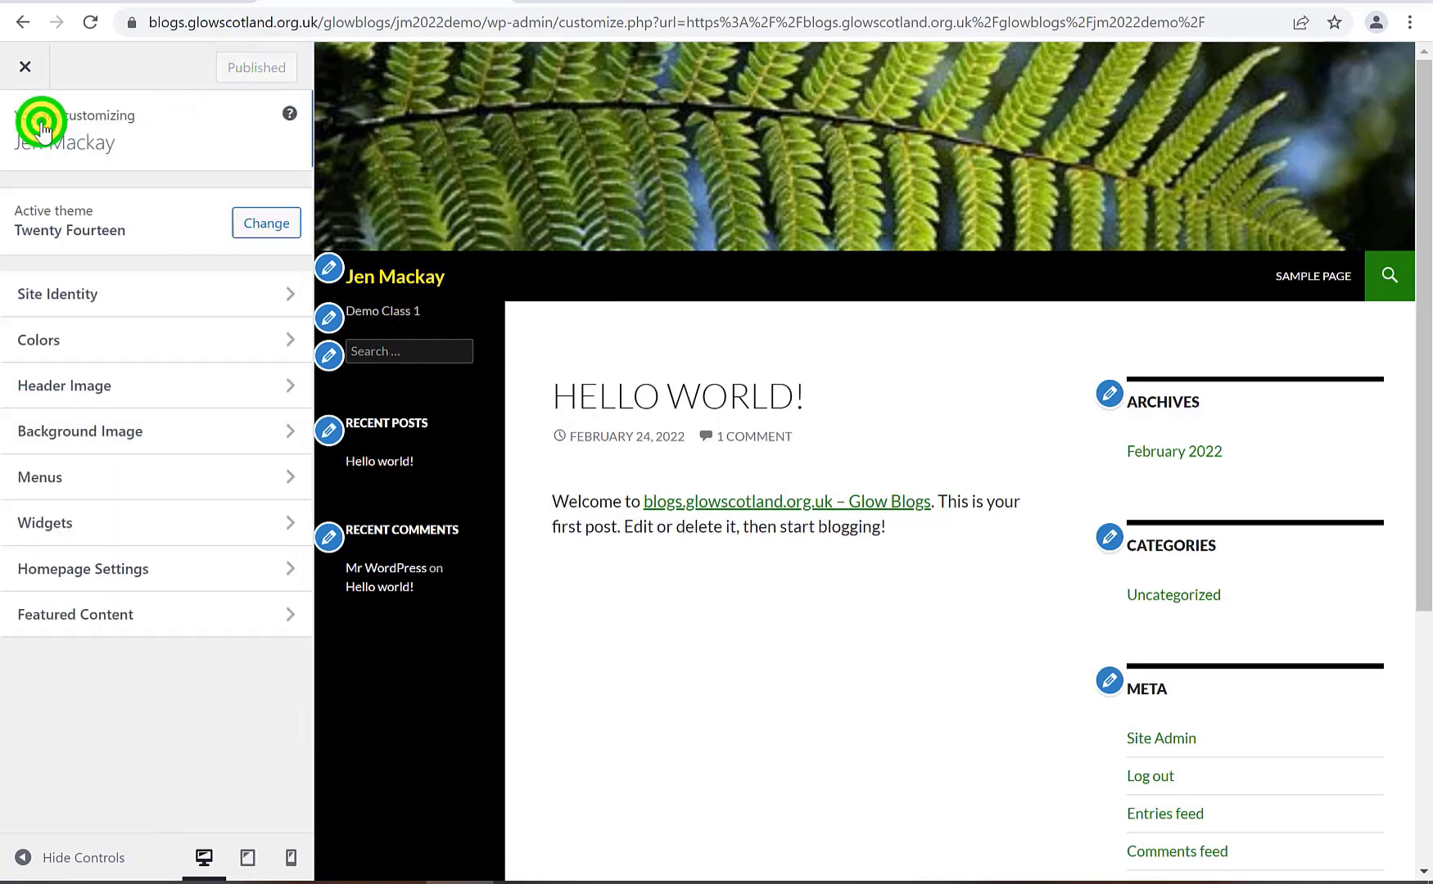
Check the available menu locations under Menus, then return to the main Customizer list
left_click(140, 479)
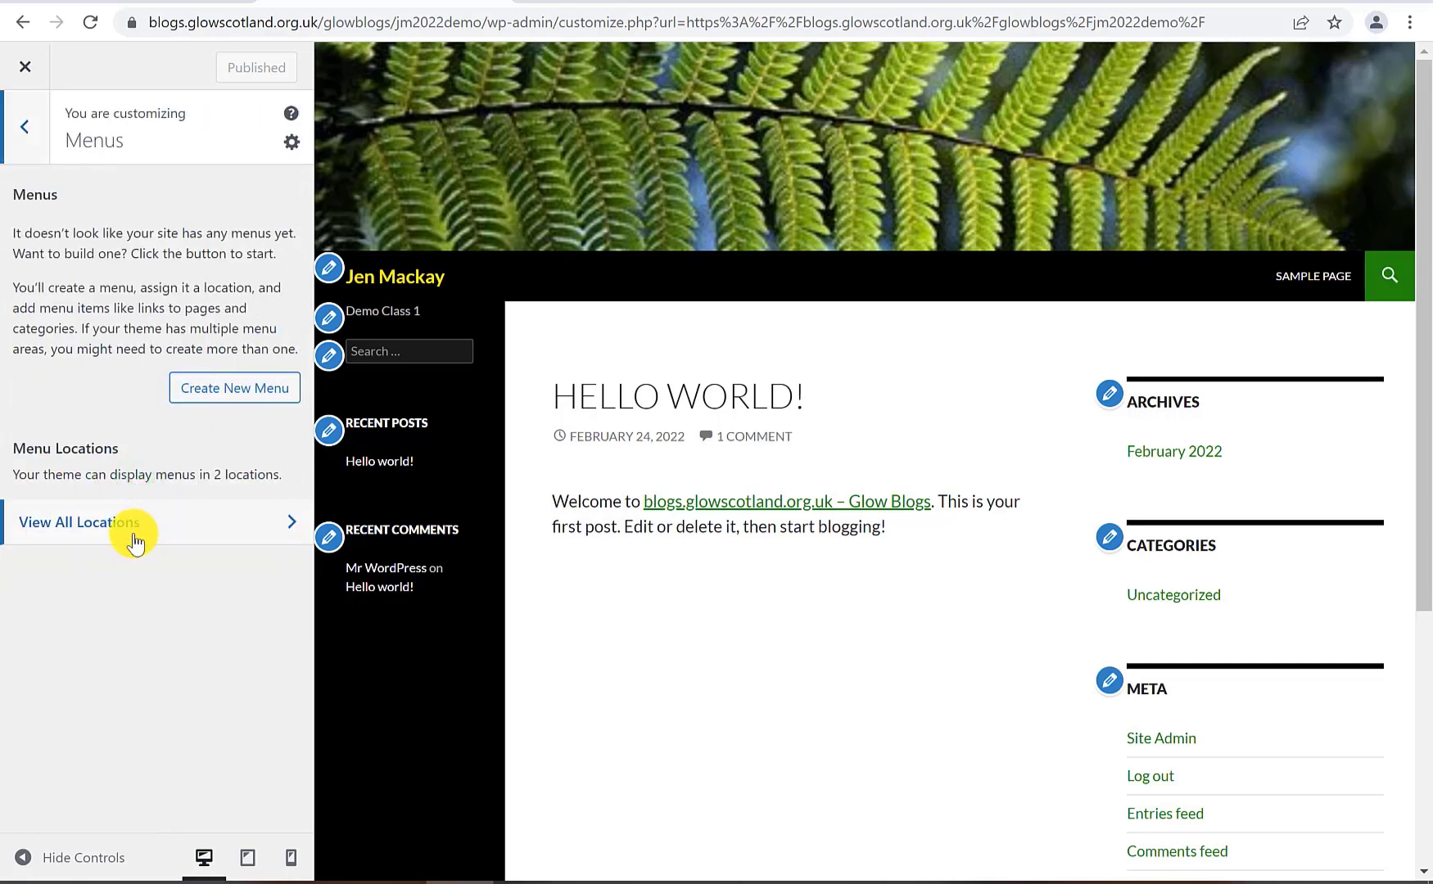
left_click(149, 529)
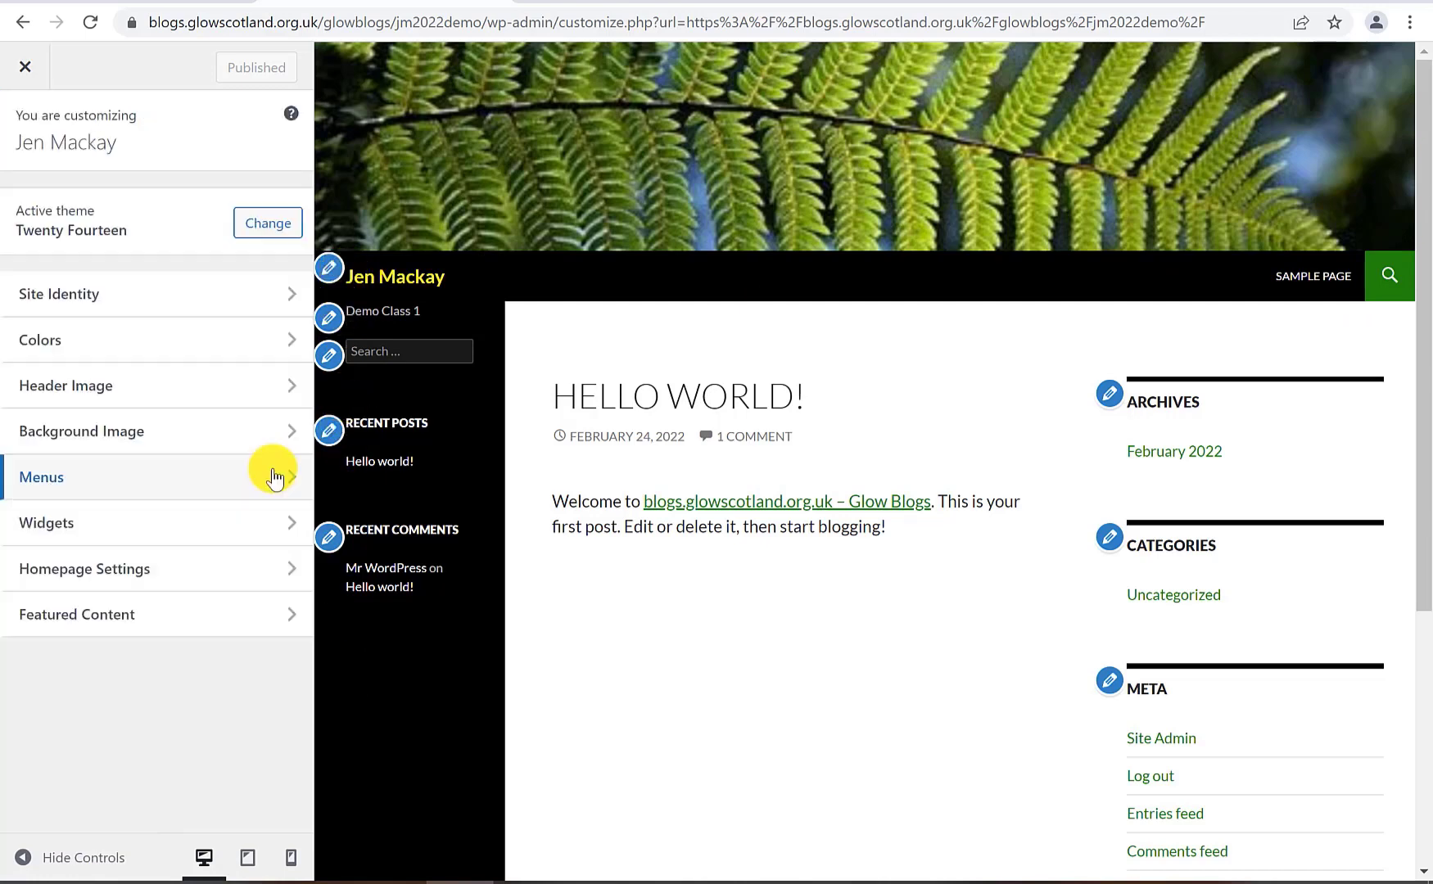
left_click(246, 482)
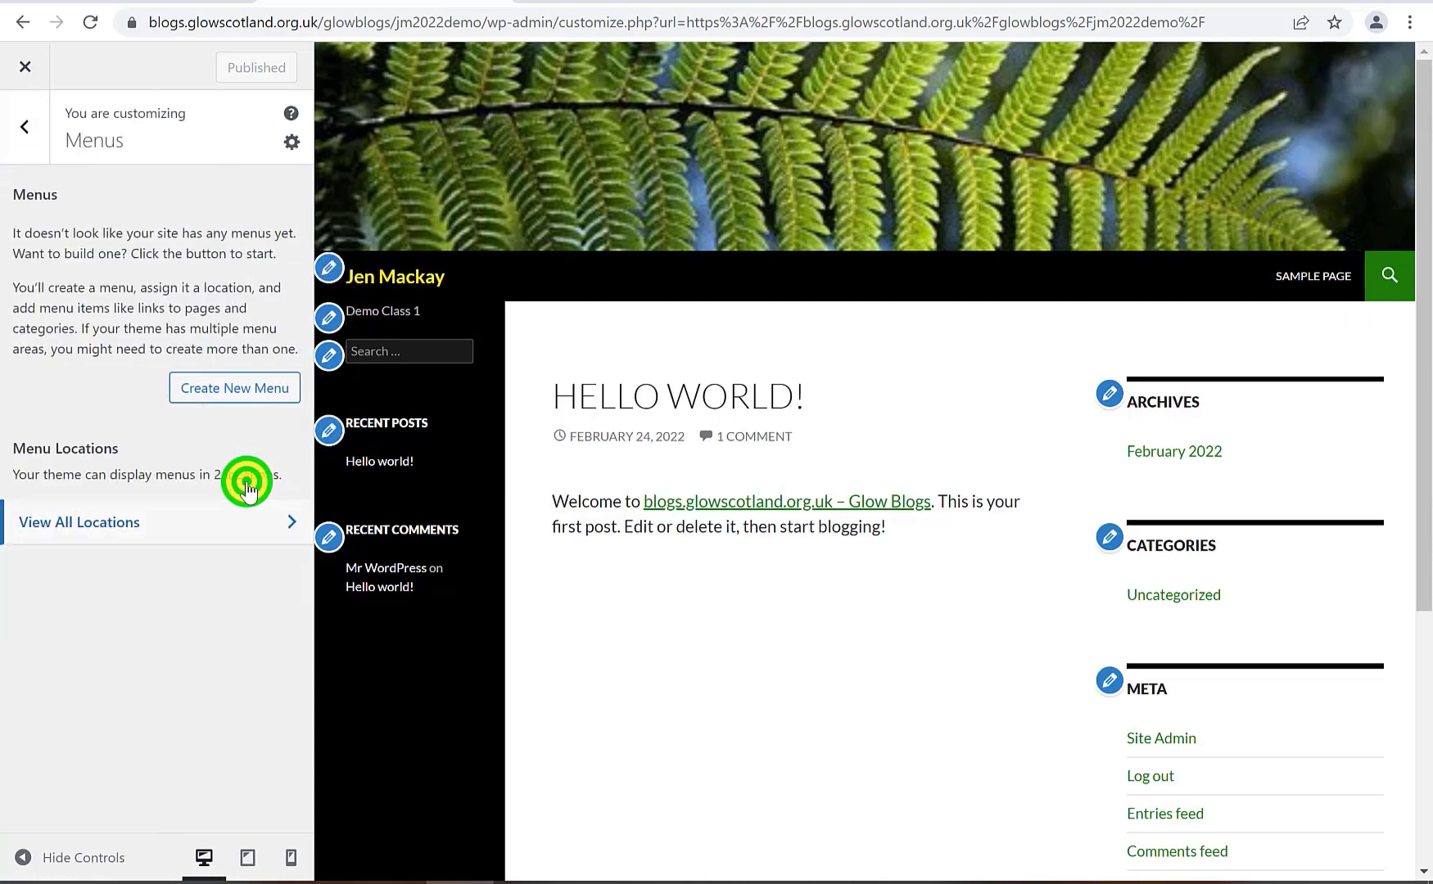
left_click(27, 123)
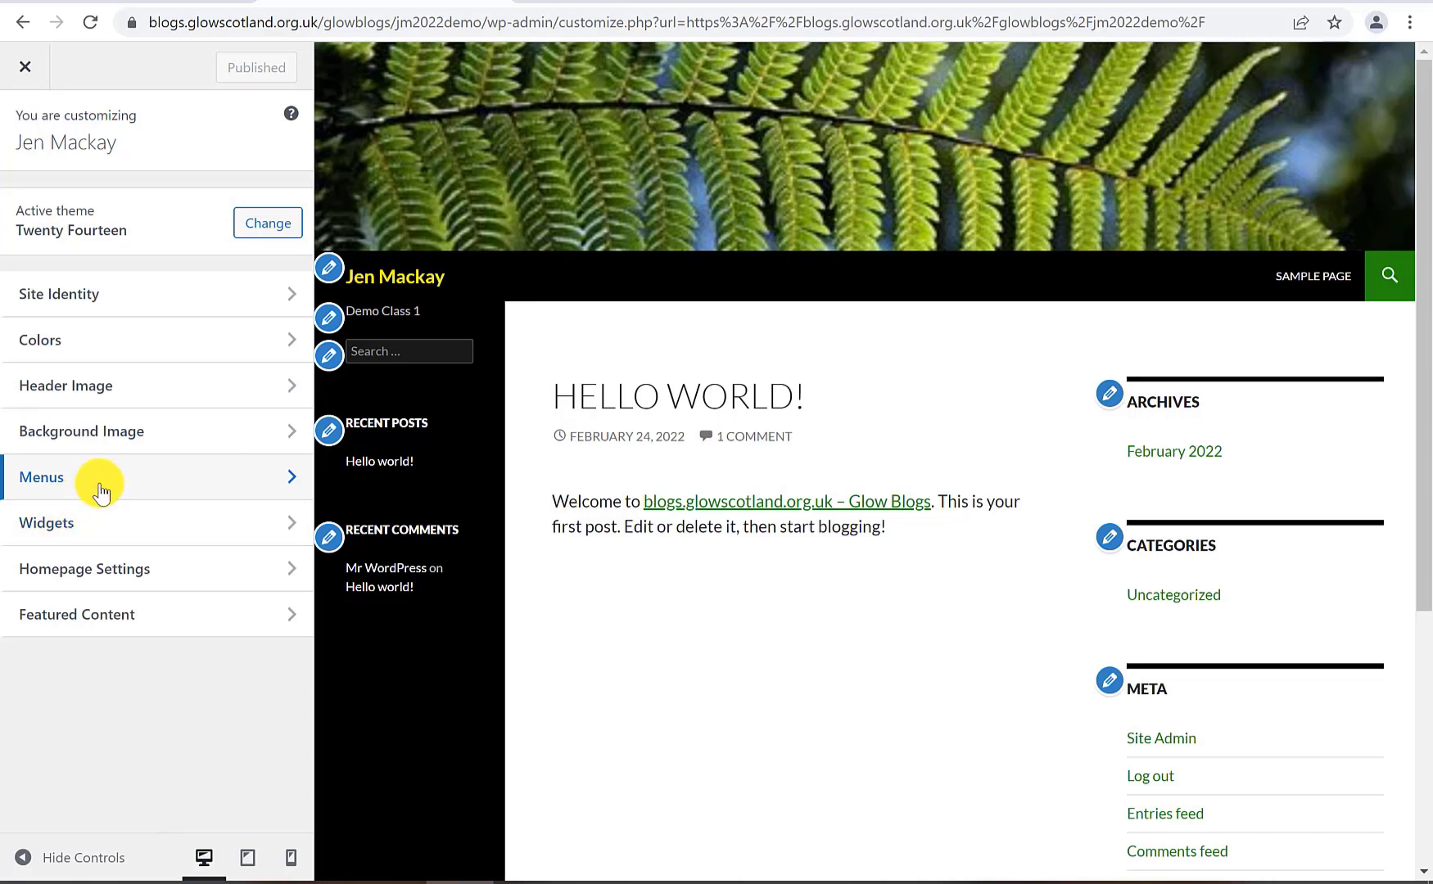
Remove the Meta widget from the Content Sidebar
left_click(271, 524)
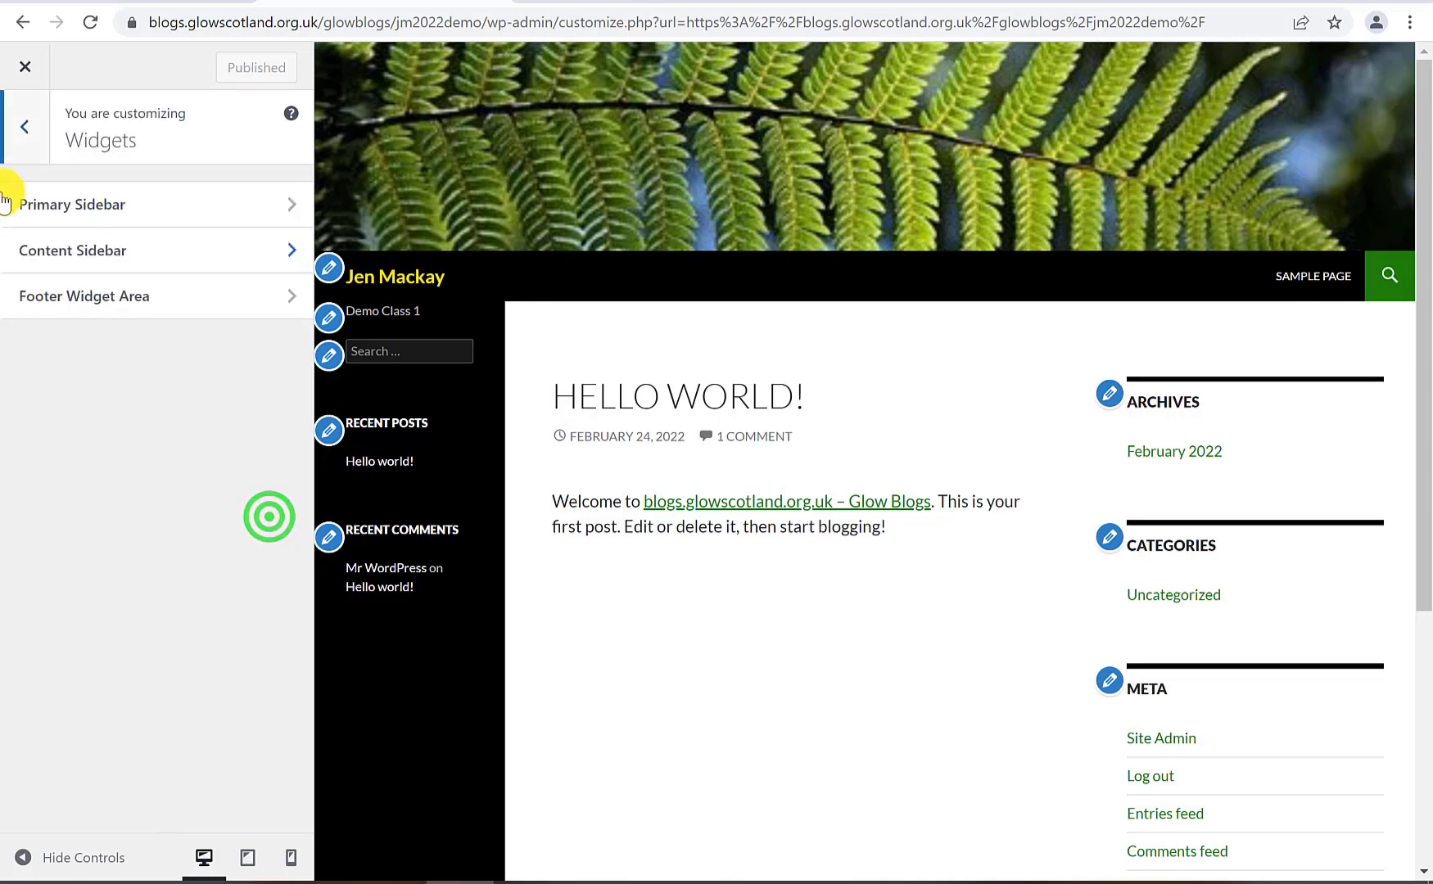
left_click(168, 250)
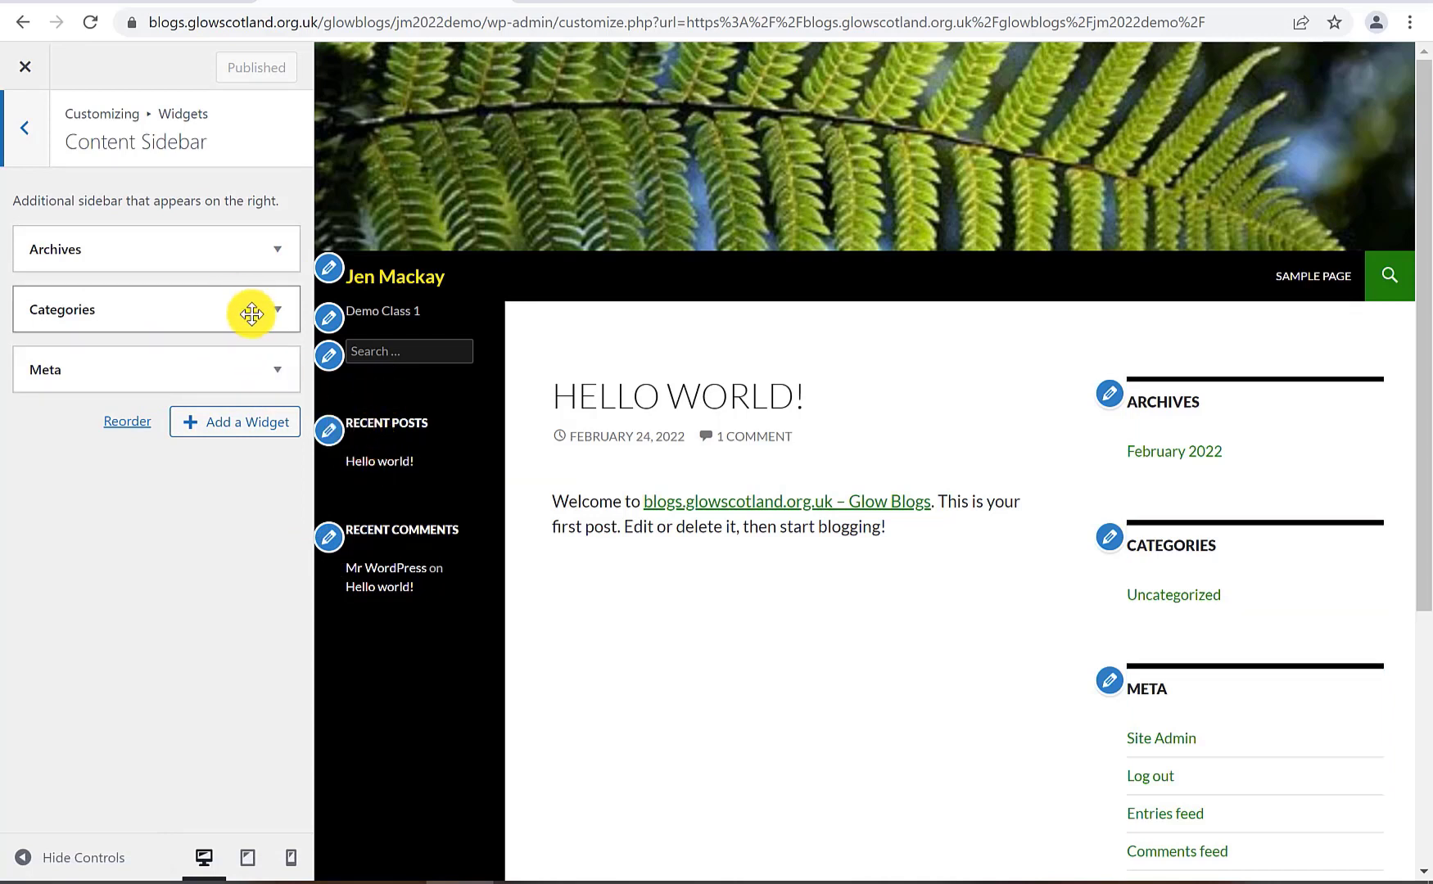
left_click(263, 376)
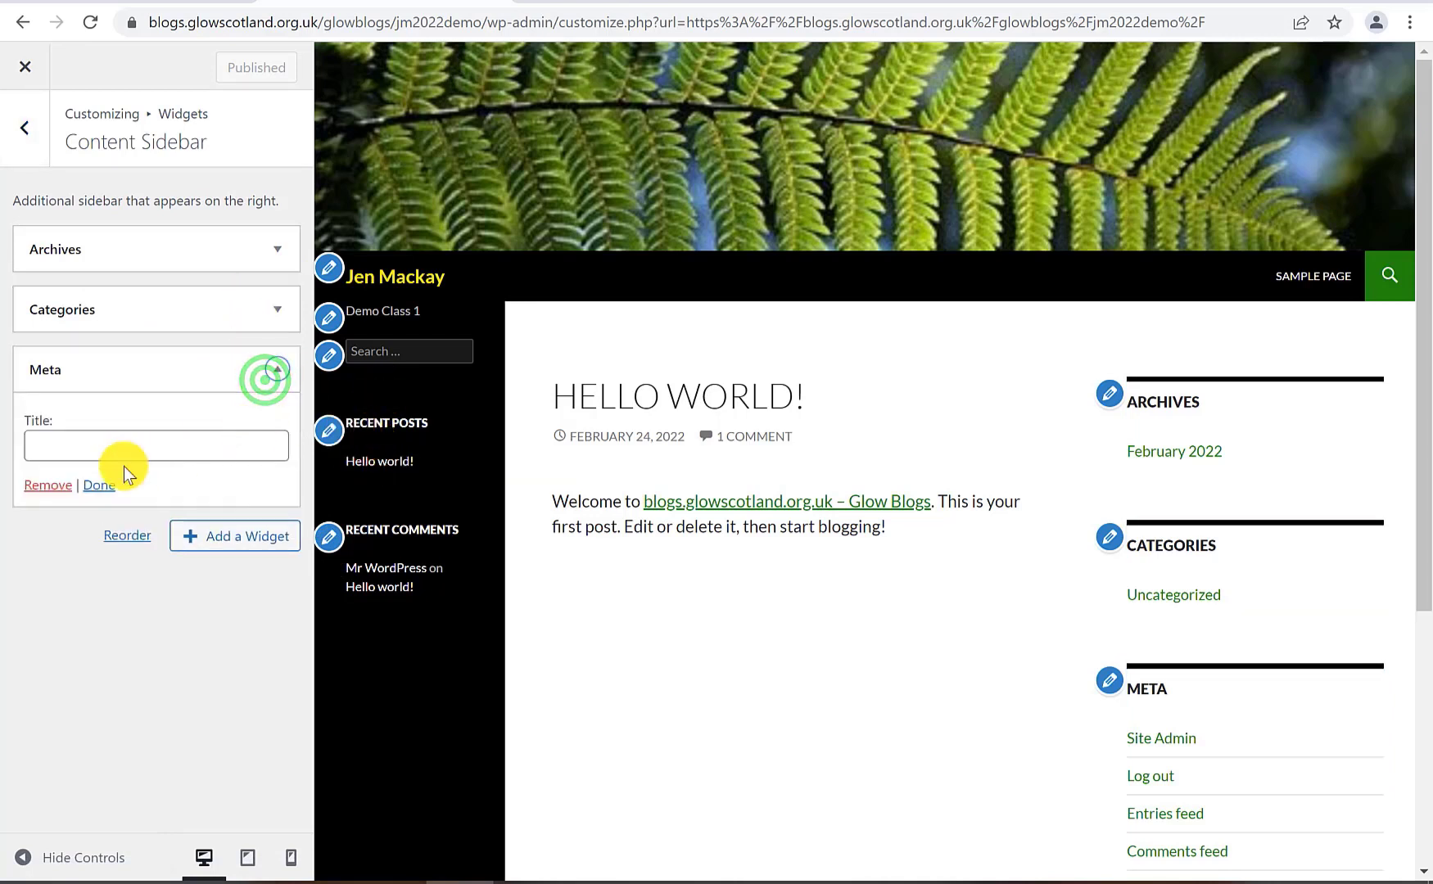
left_click(46, 490)
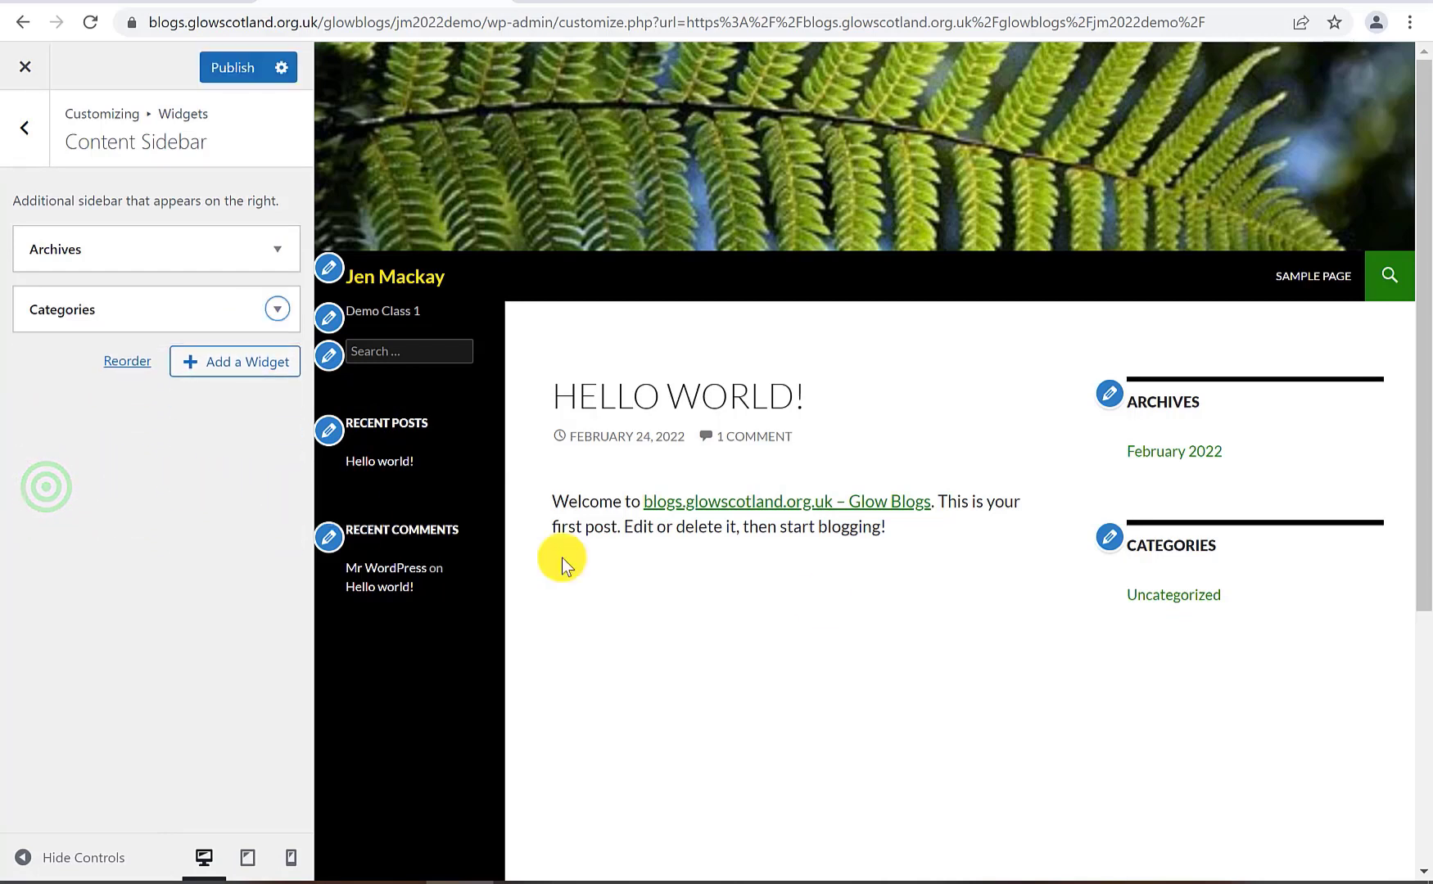
Remove the Recent Comments widget from the Primary Sidebar
left_click(96, 291)
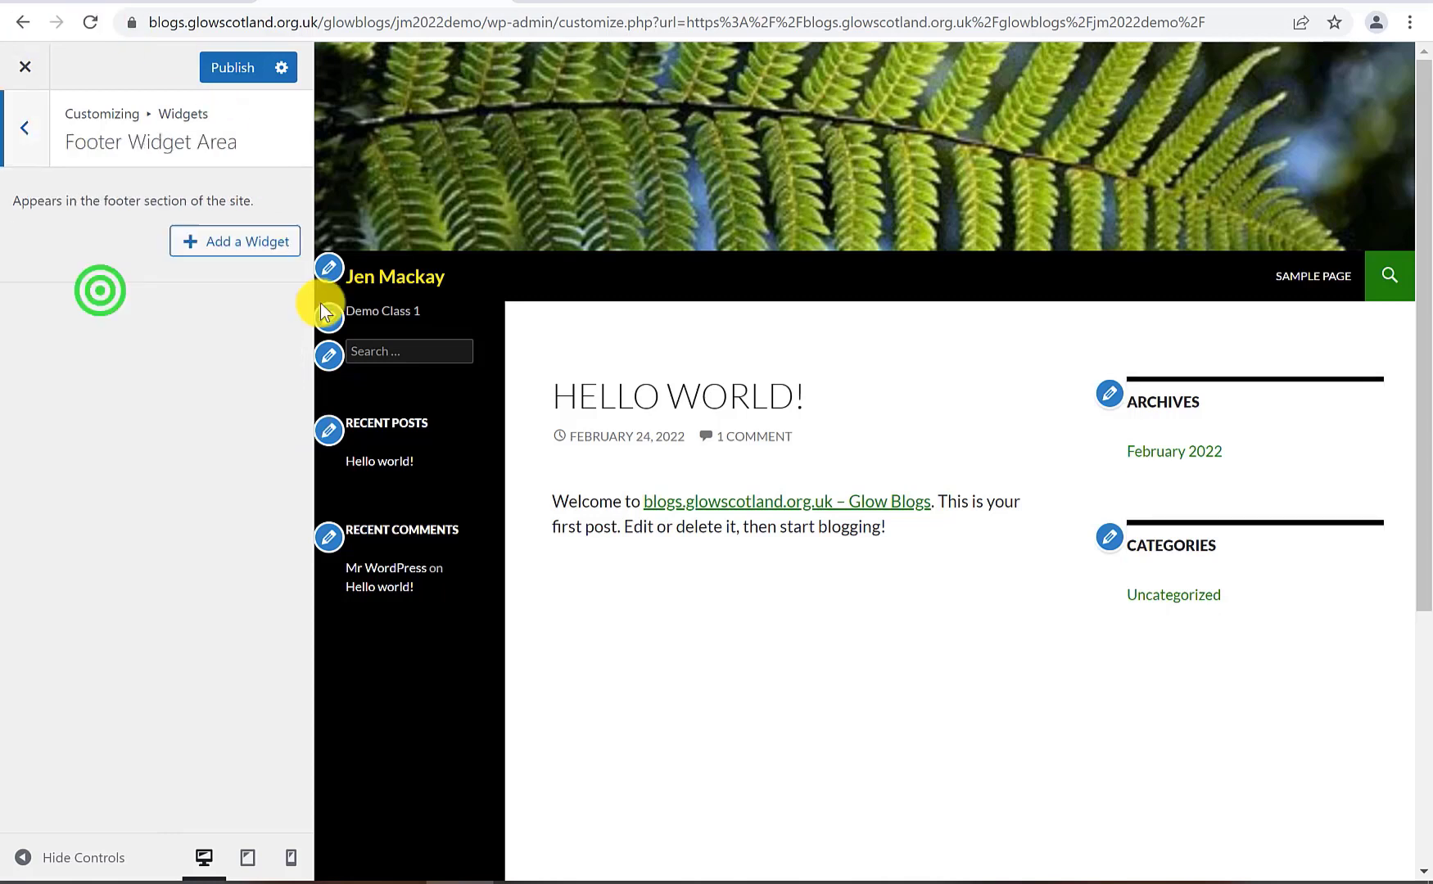
left_click(20, 124)
left_click(117, 205)
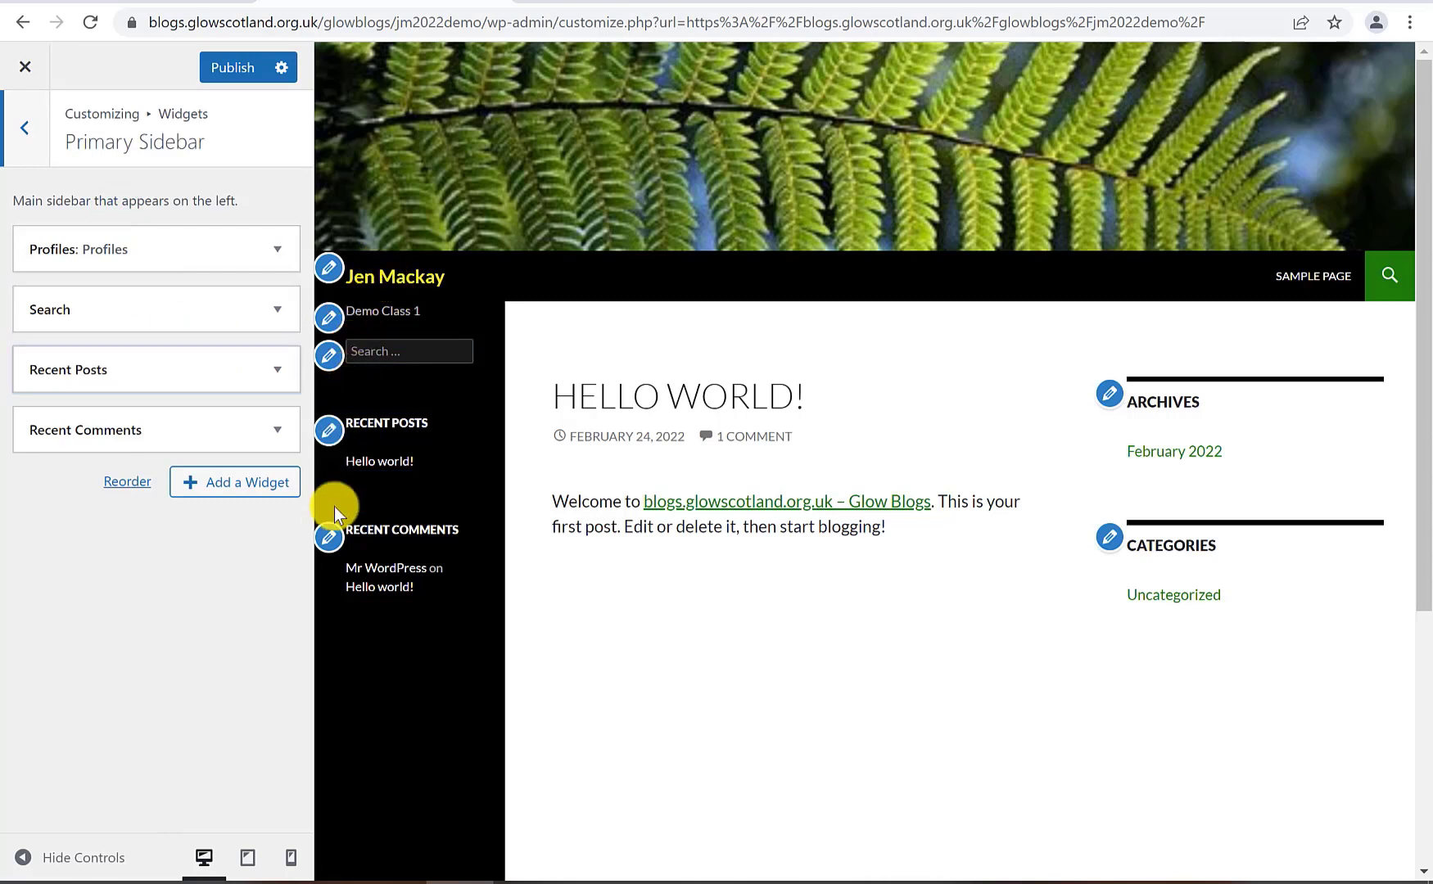
left_click(250, 434)
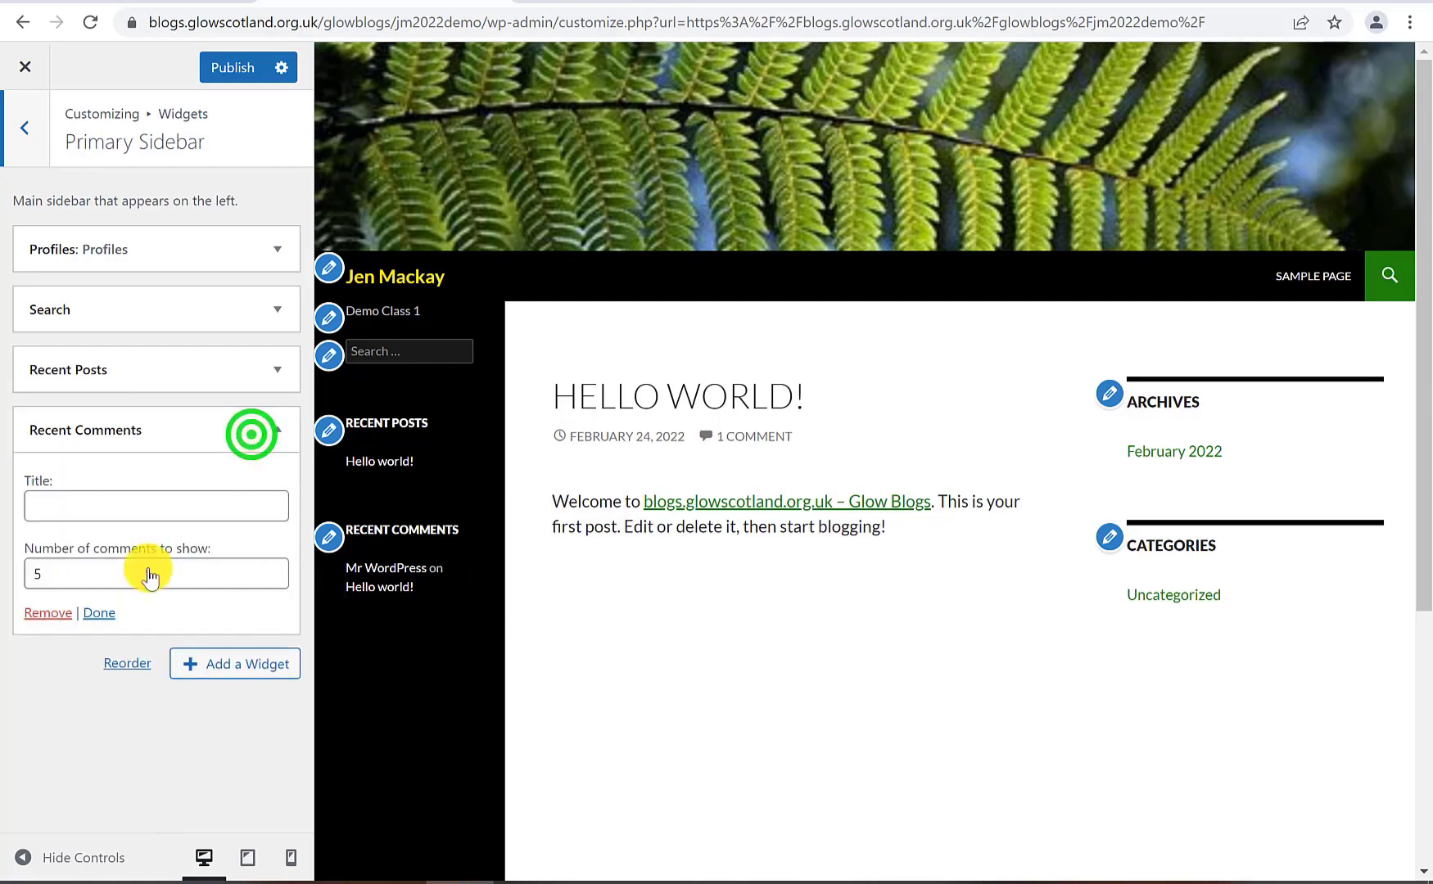
left_click(45, 614)
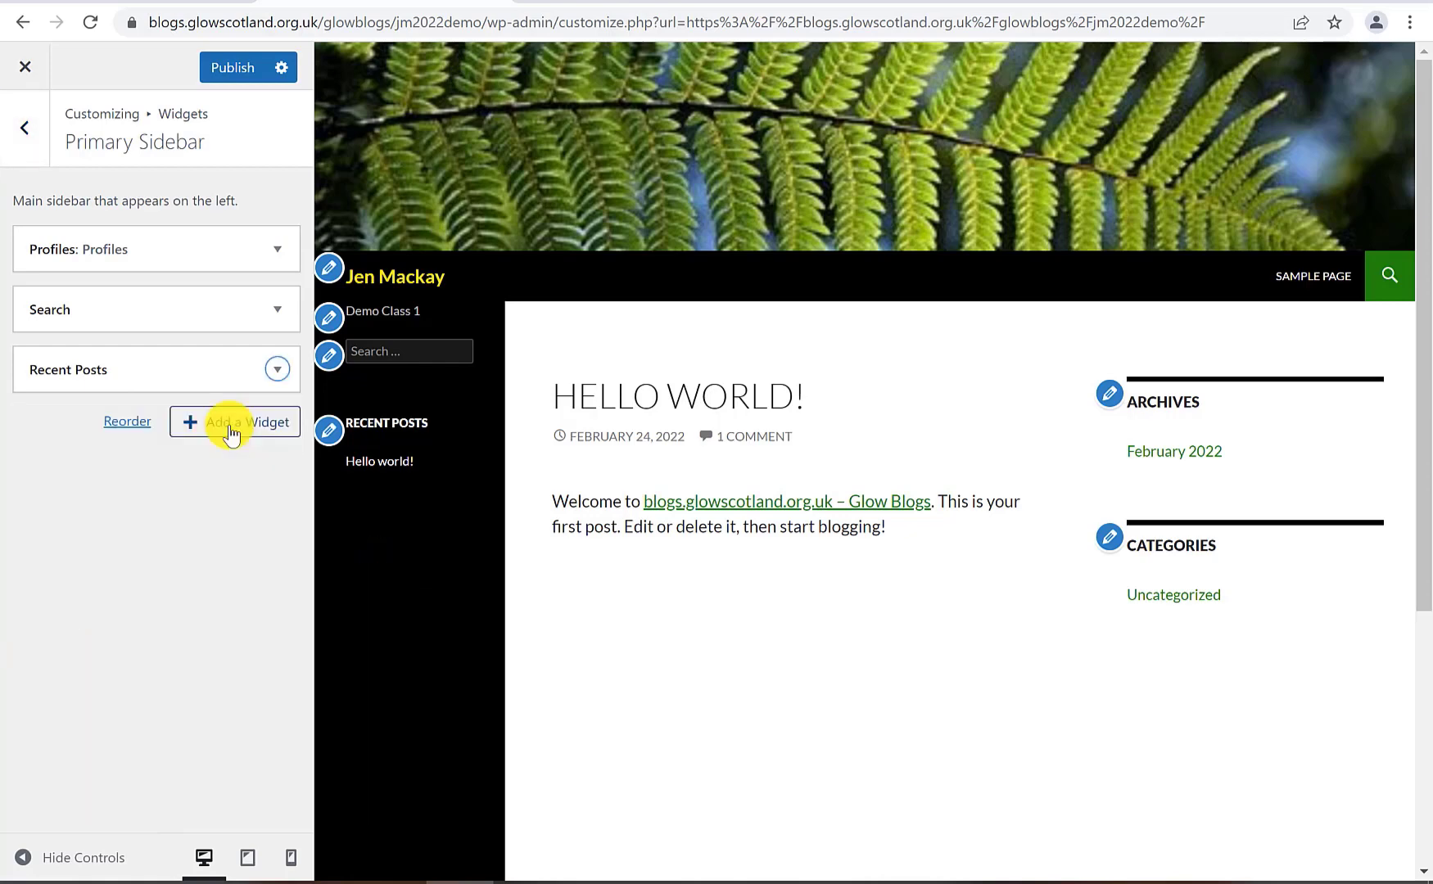
Browse the addable widgets without adding any, then publish the widget changes
left_click(230, 423)
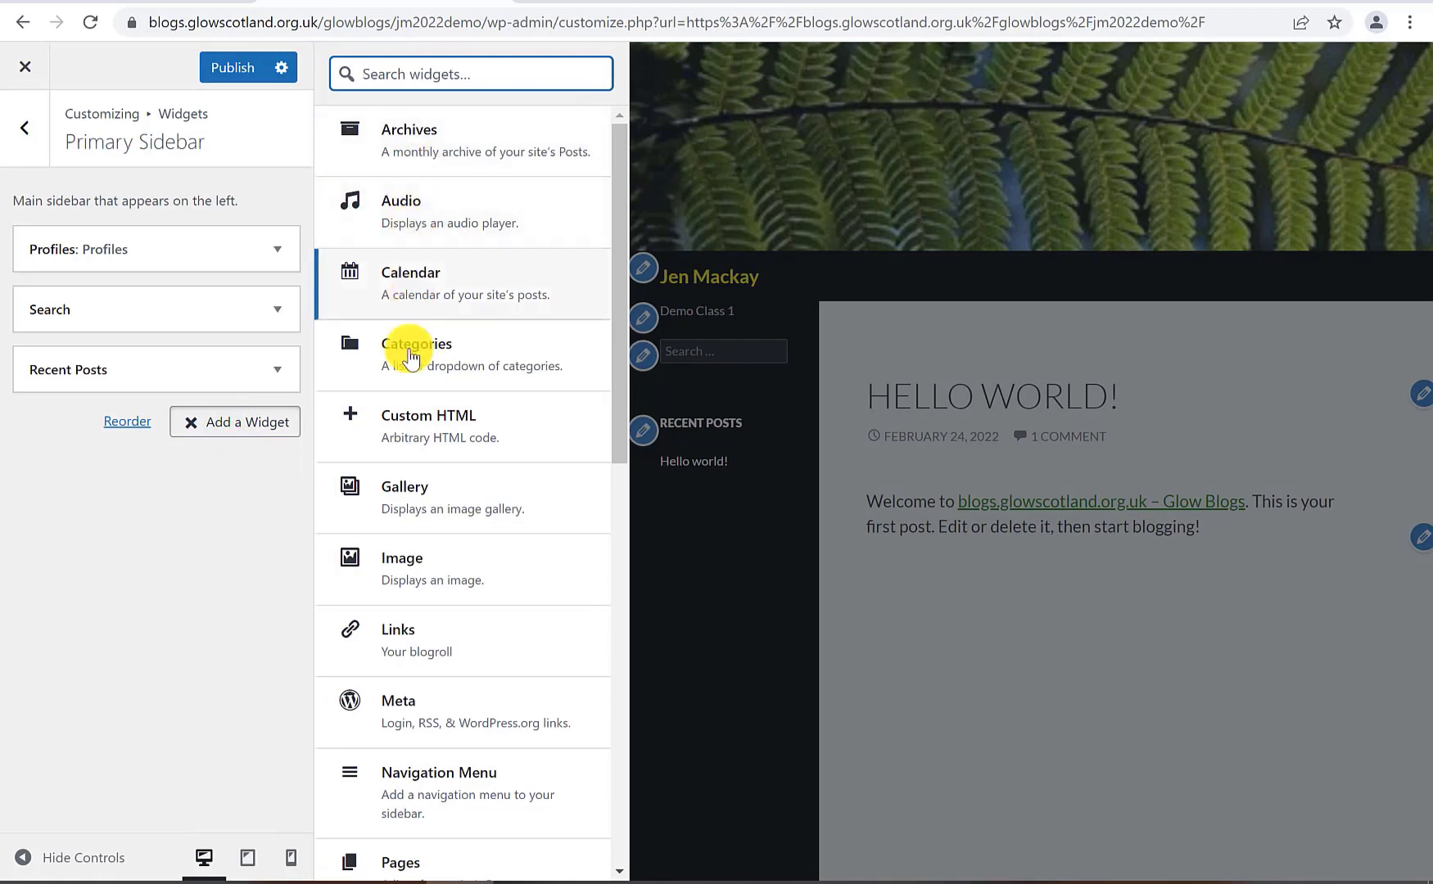
scroll(384, 609, "down", 8)
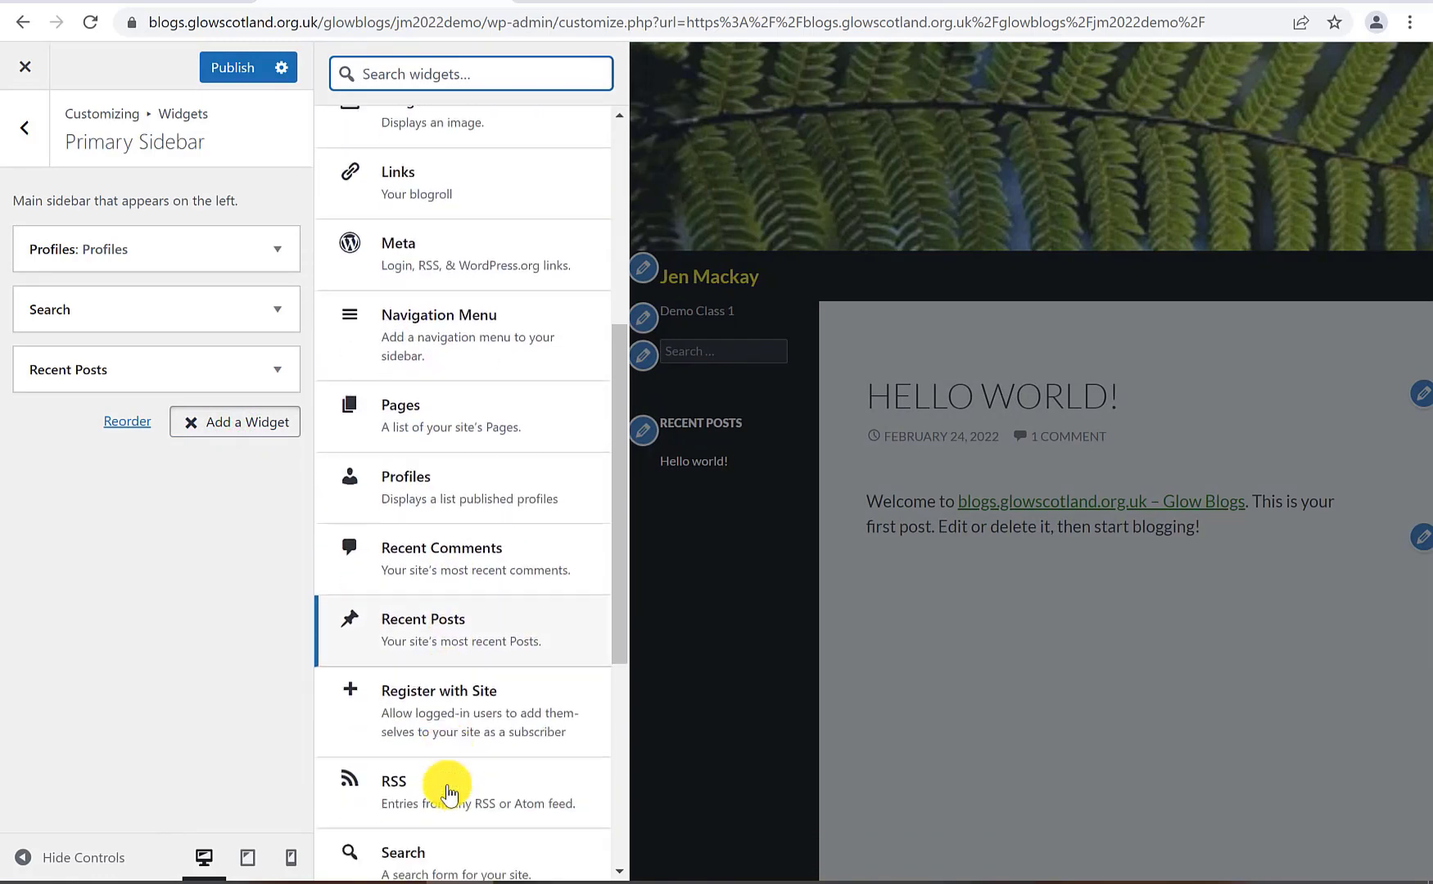
scroll(448, 782, "down", 3)
scroll(453, 614, "up", 4)
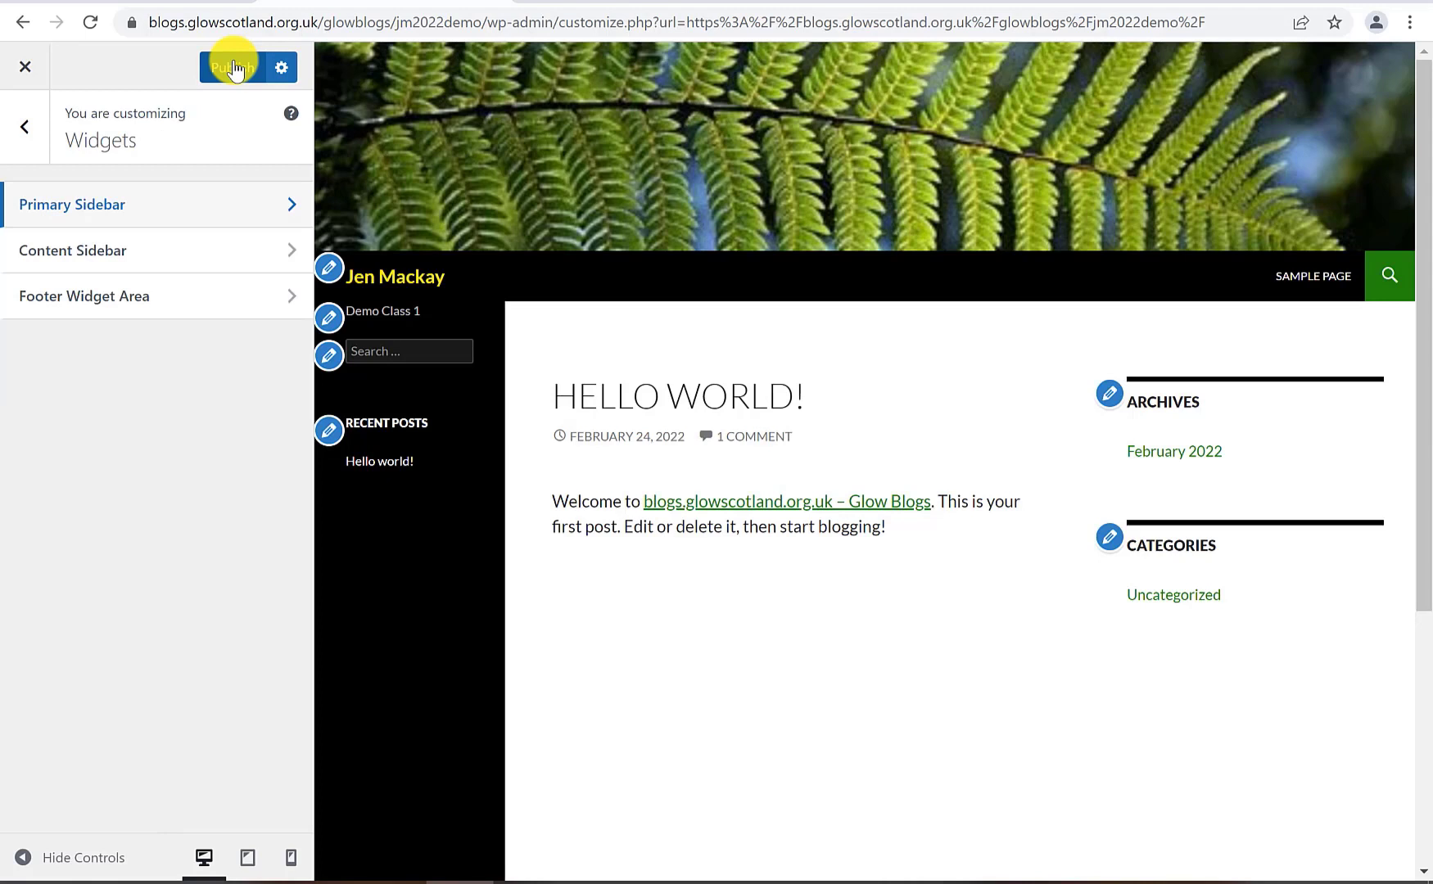
left_click(233, 67)
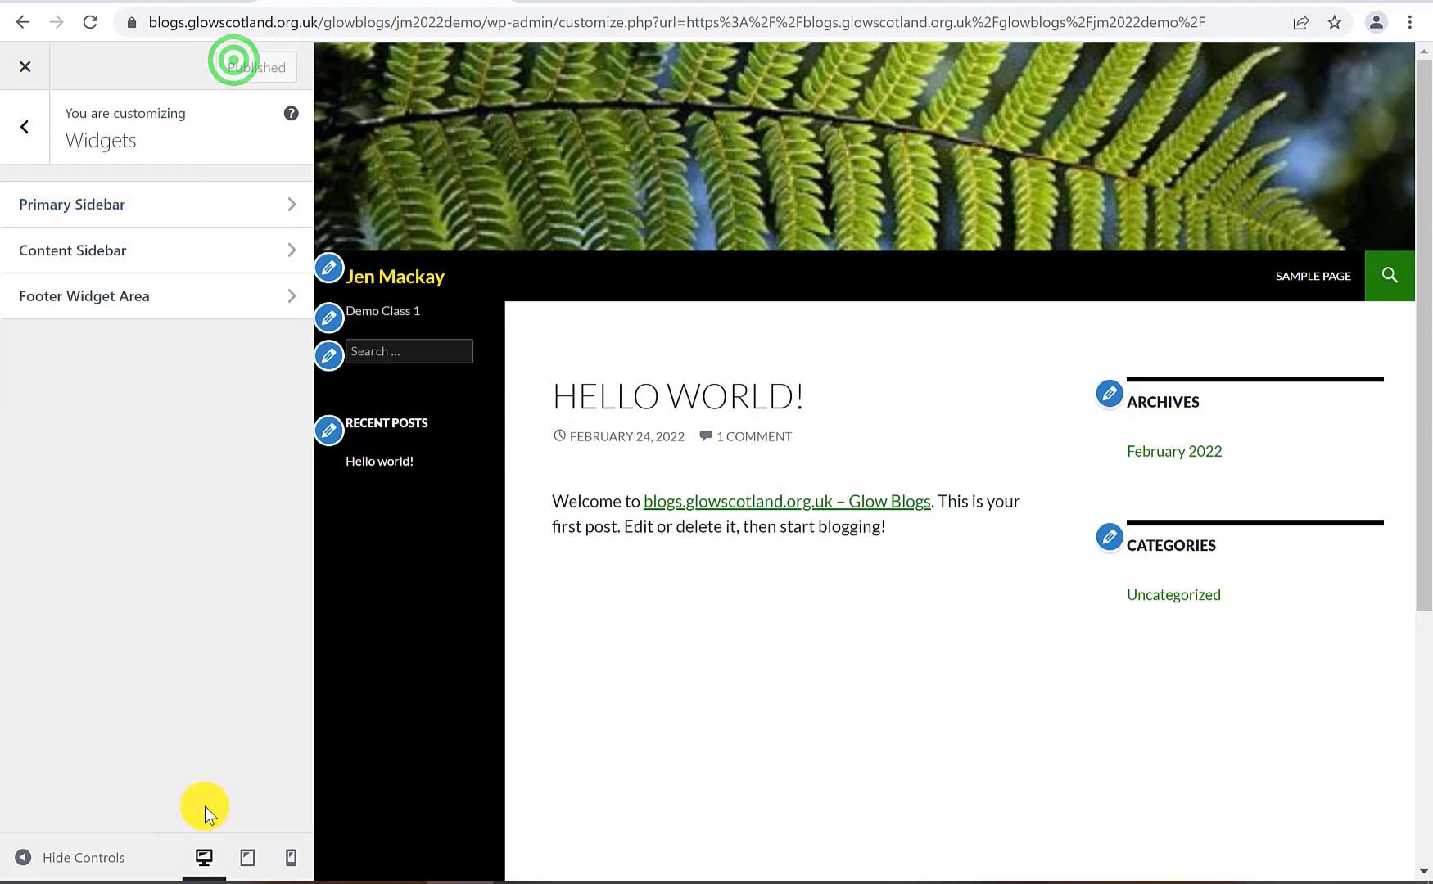
left_click(27, 129)
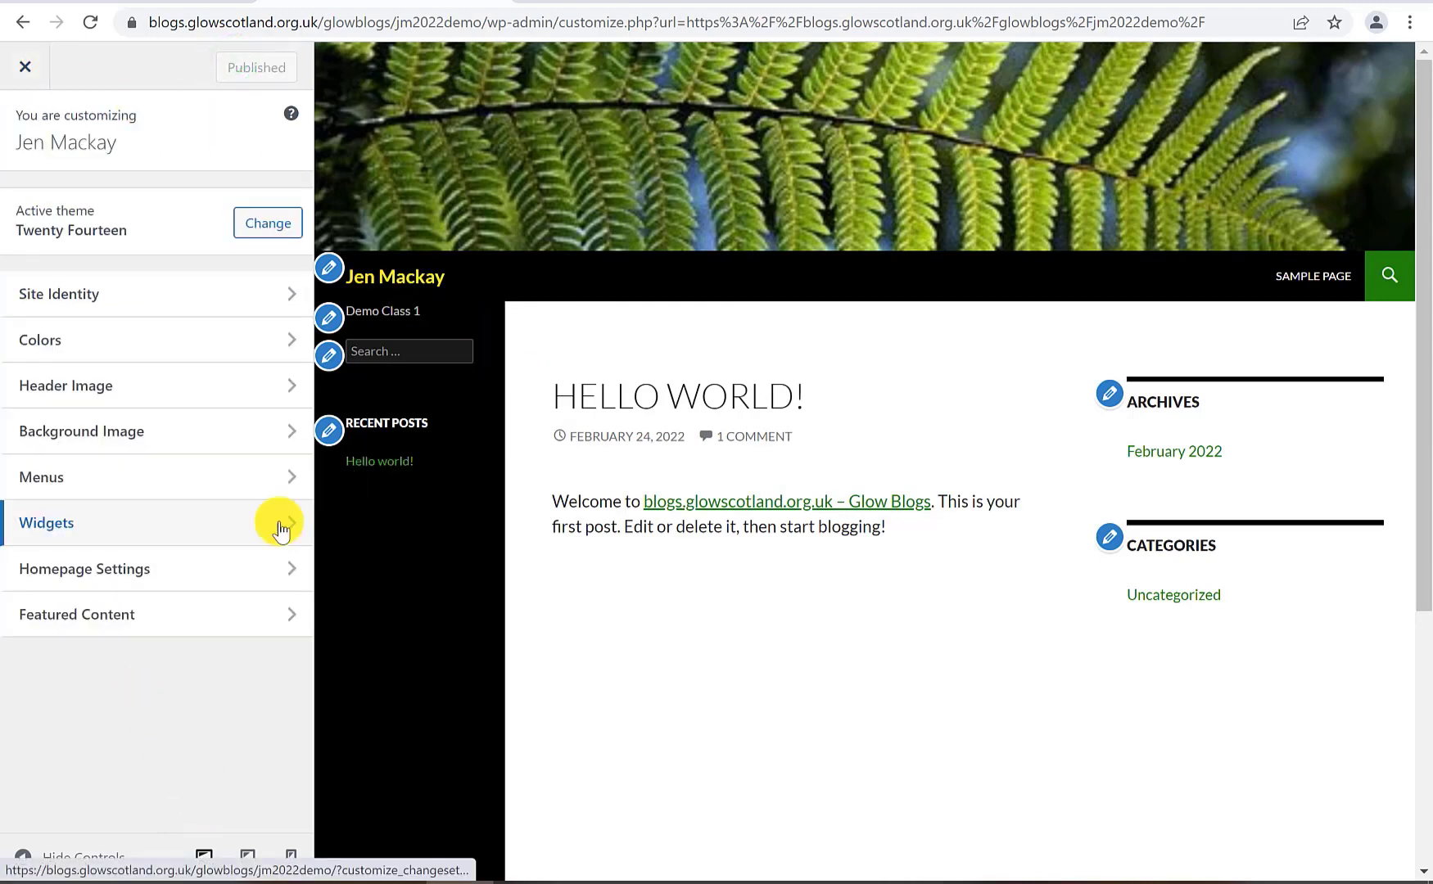
Close the Customizer and go to the installed Plugins list in the Dashboard
left_click(24, 72)
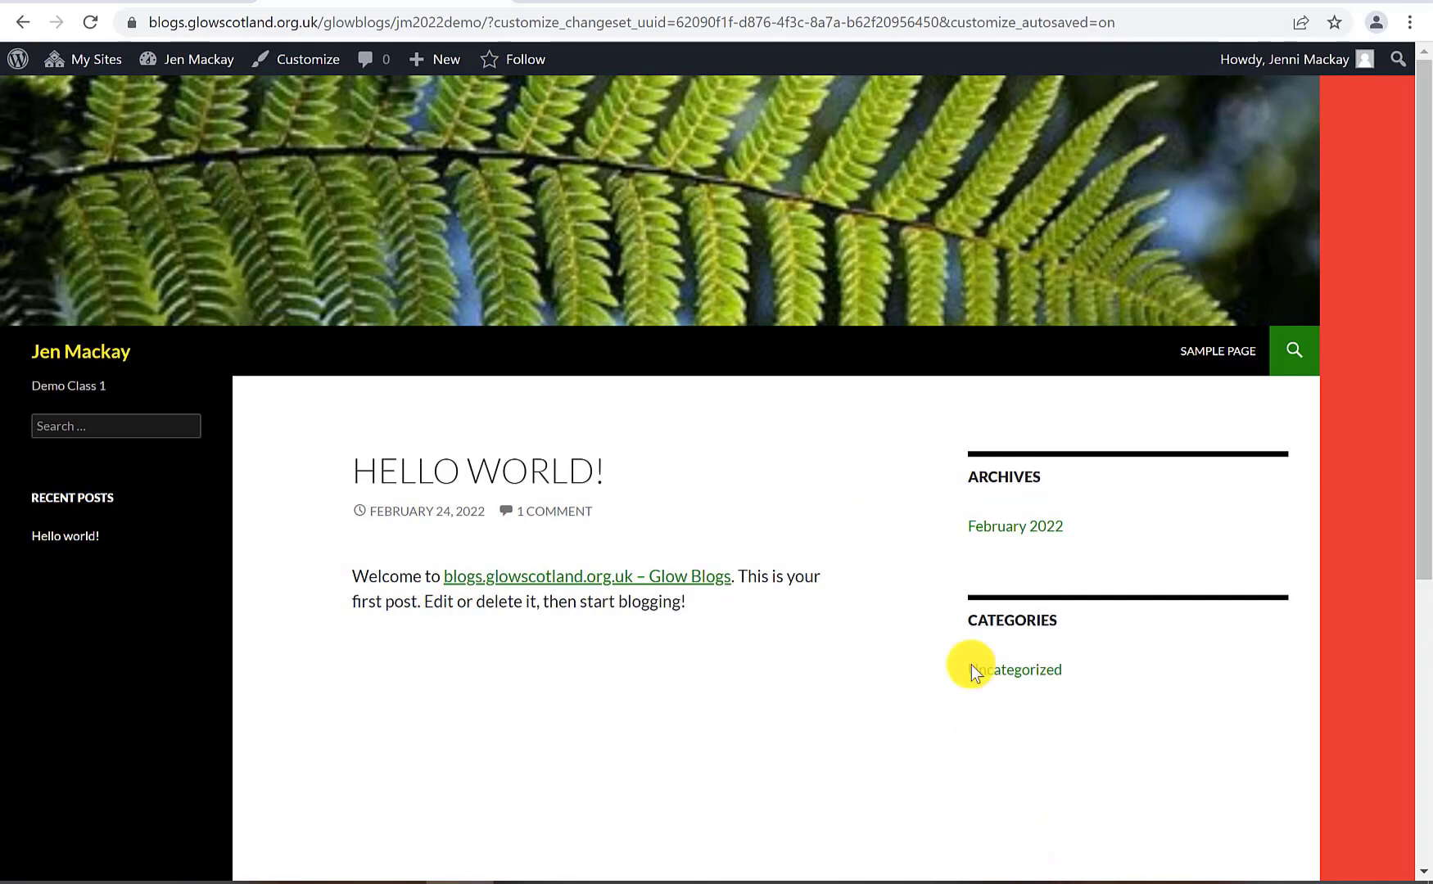
left_click(176, 59)
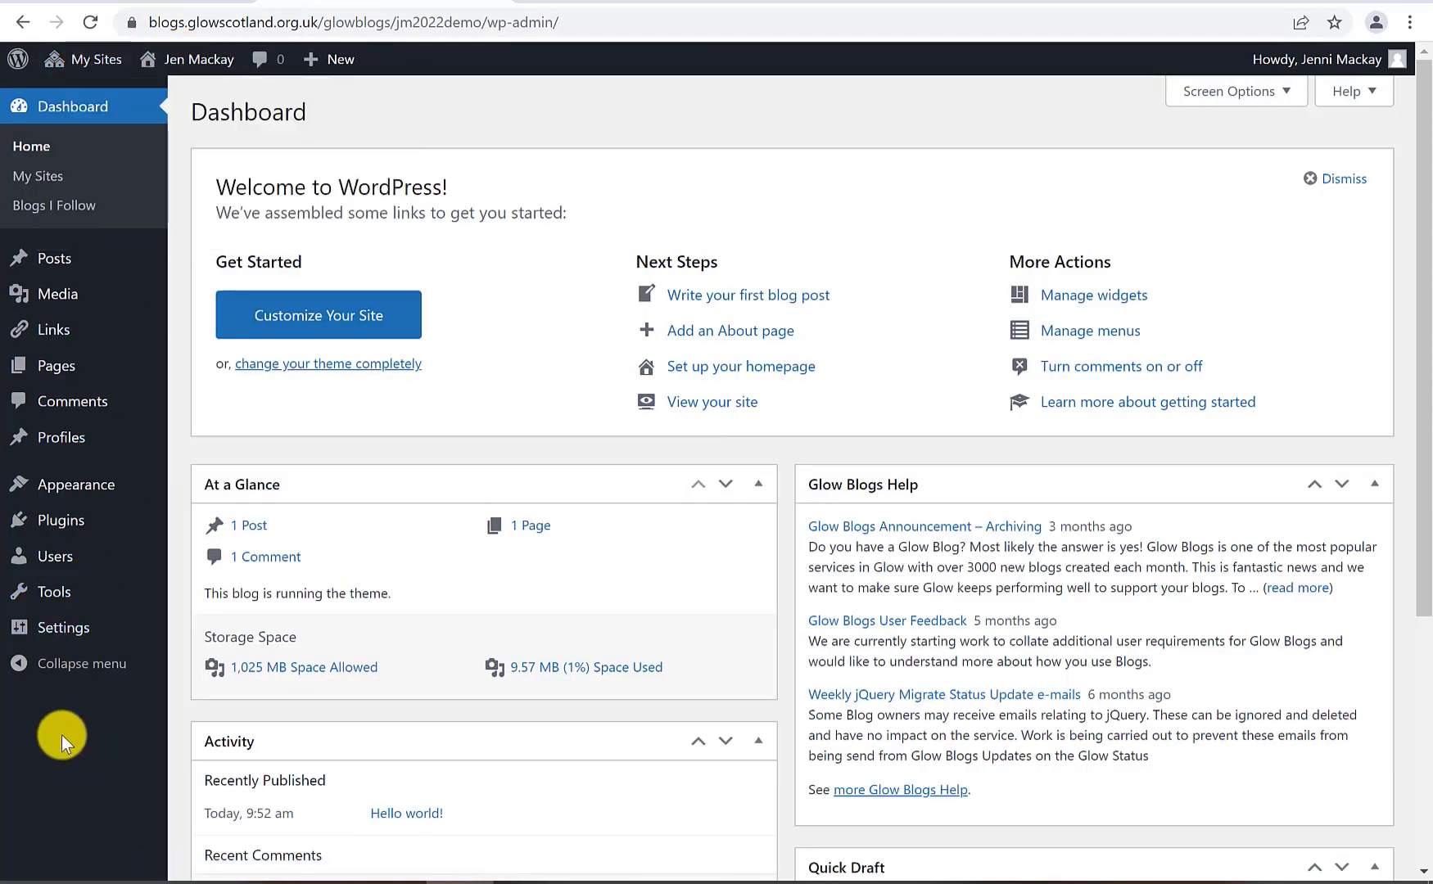
left_click(60, 522)
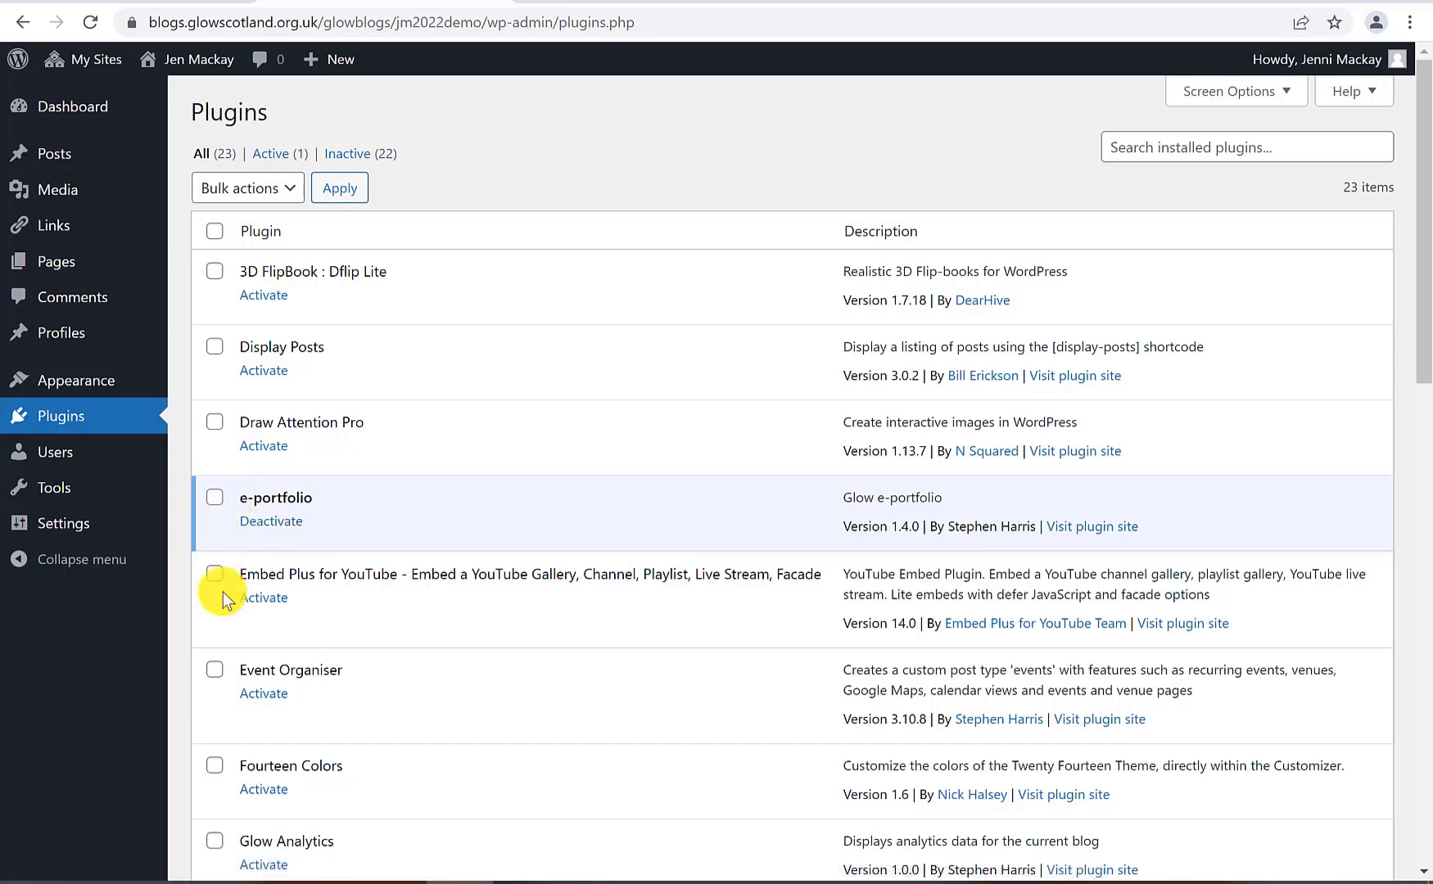
Activate the Google Language Translator plugin
scroll(223, 687, "down", 3)
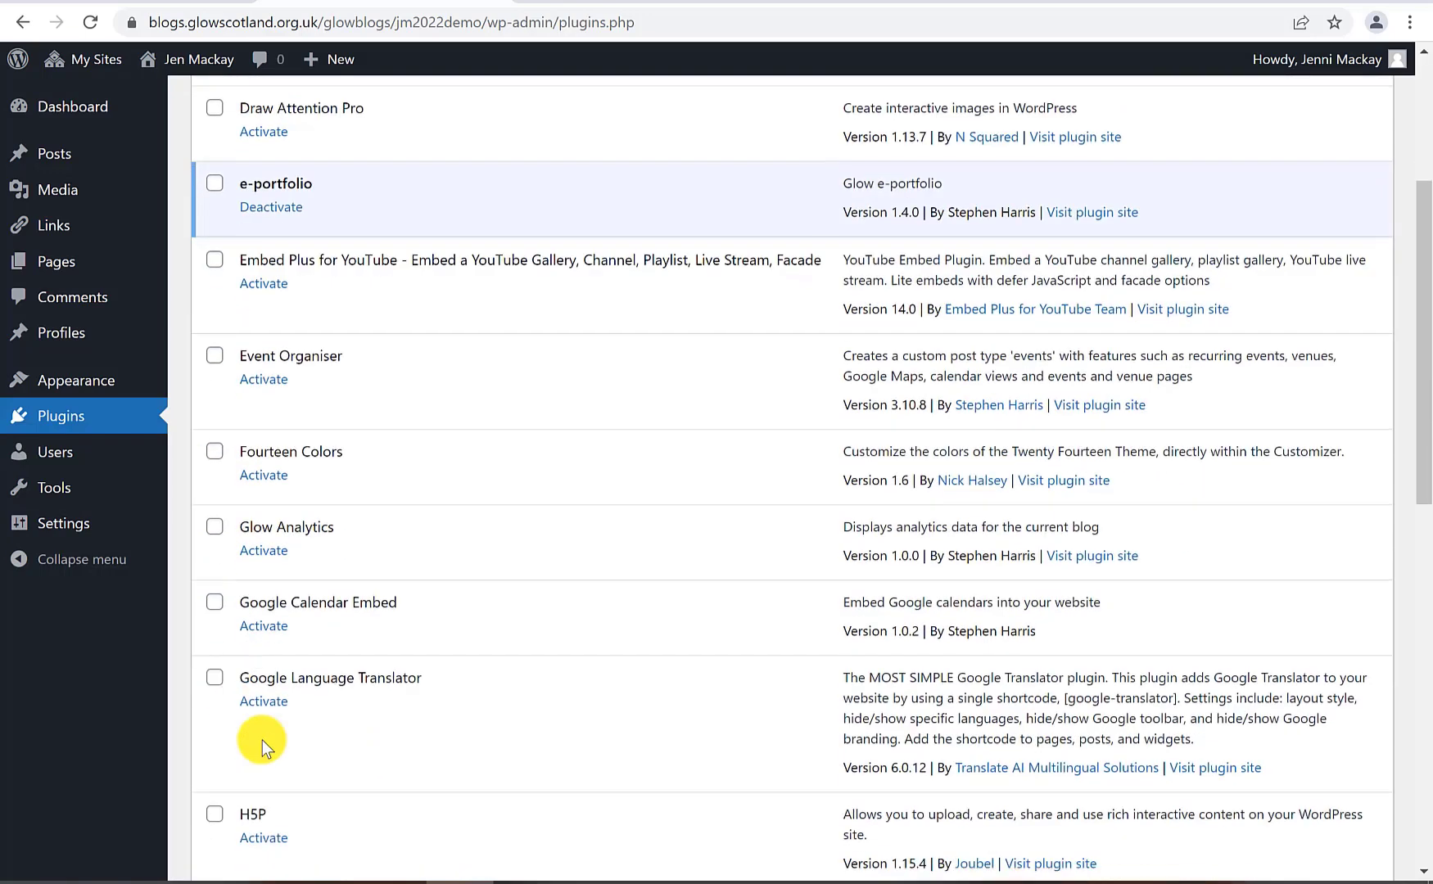
scroll(262, 741, "up", 1)
scroll(241, 735, "down", 1)
left_click(216, 685)
left_click(262, 702)
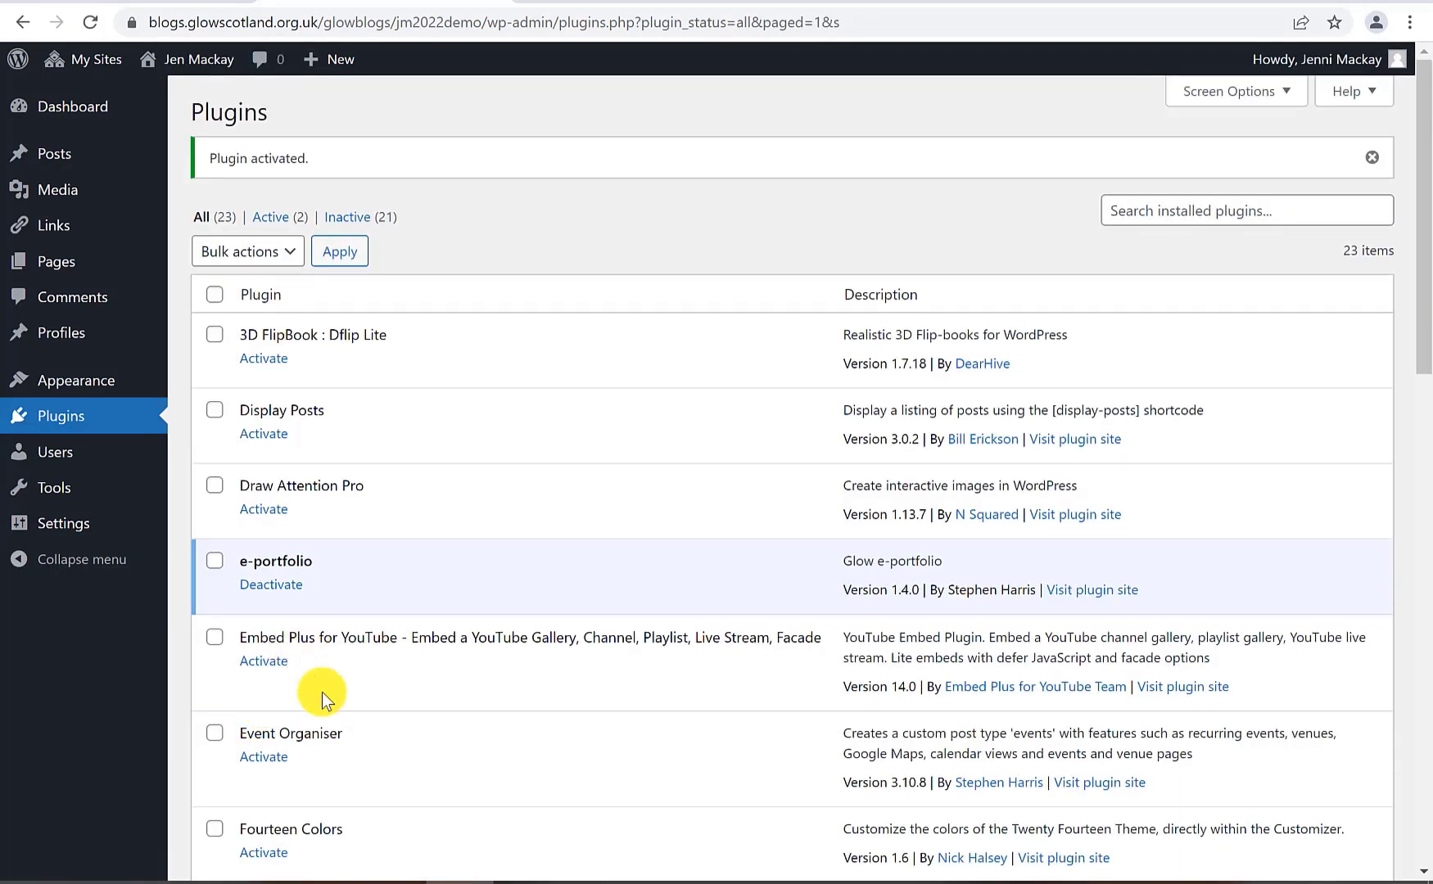
scroll(321, 692, "down", 4)
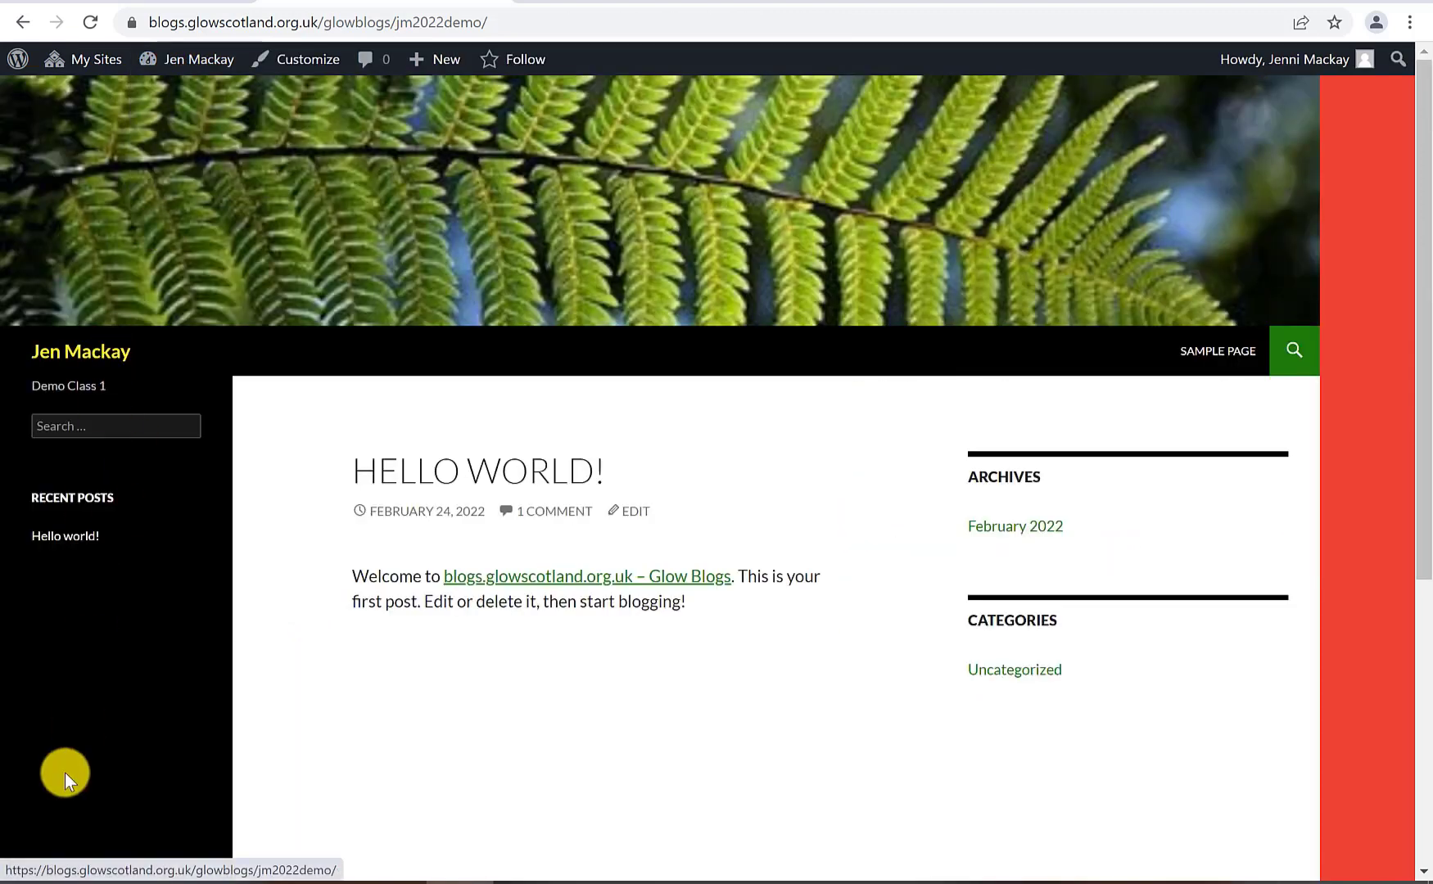
Add the Google Language Translator widget to the Primary Sidebar above Recent Posts, then view the site
left_click(178, 61)
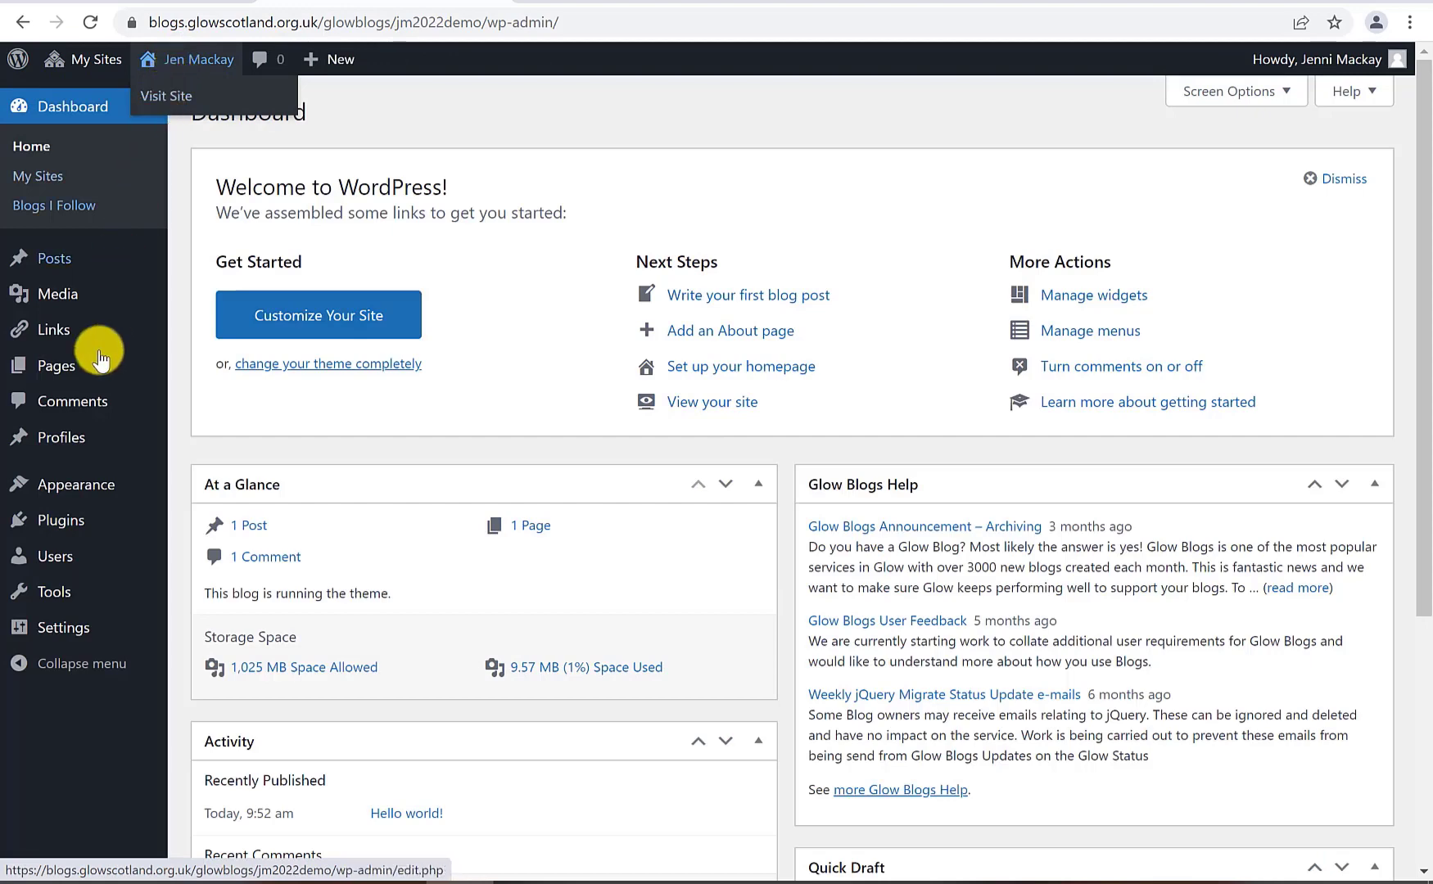
mouse_move(64, 495)
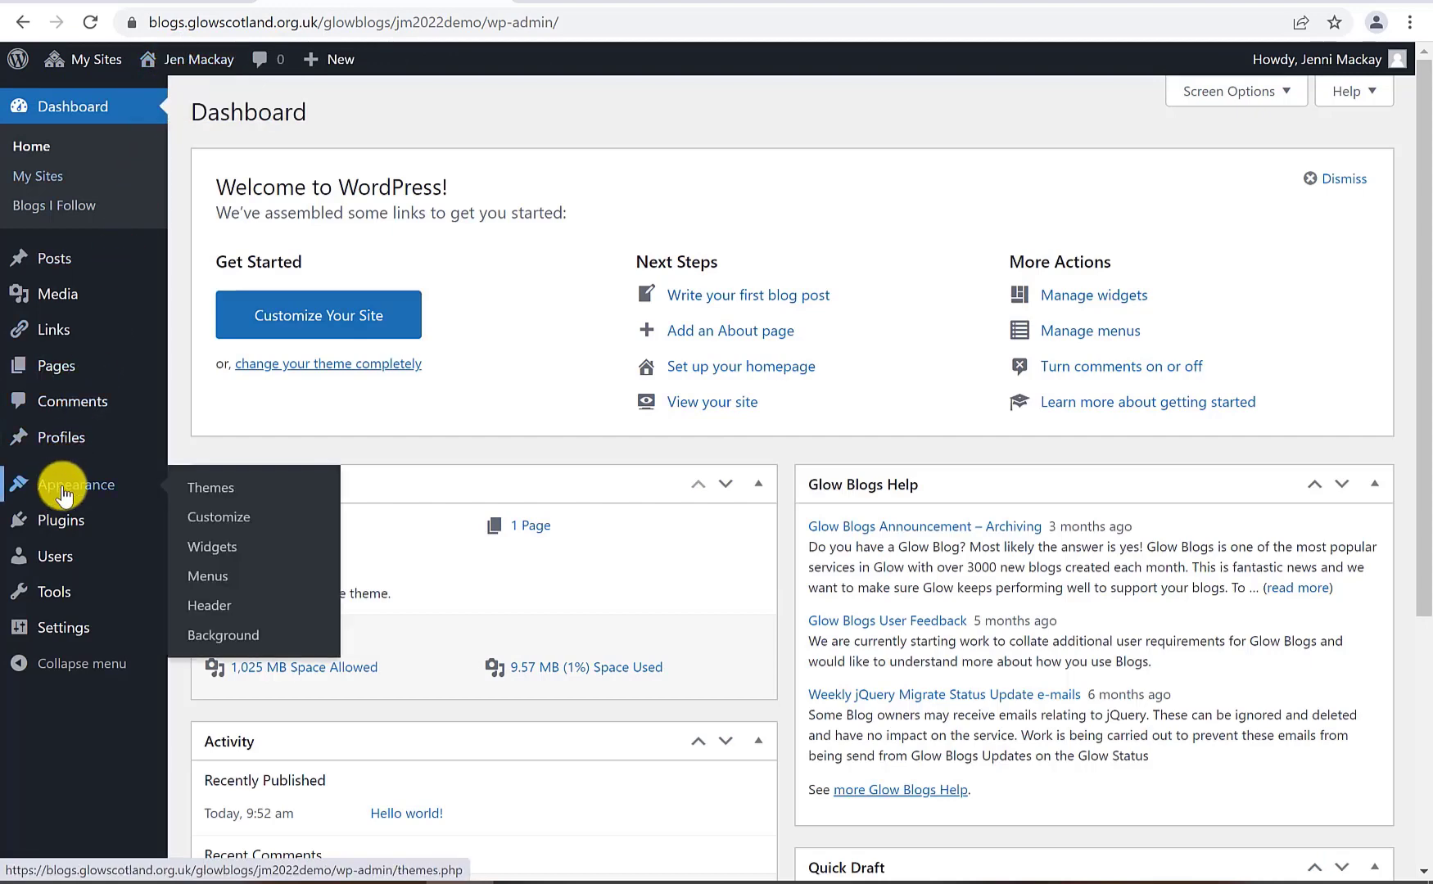
left_click(210, 556)
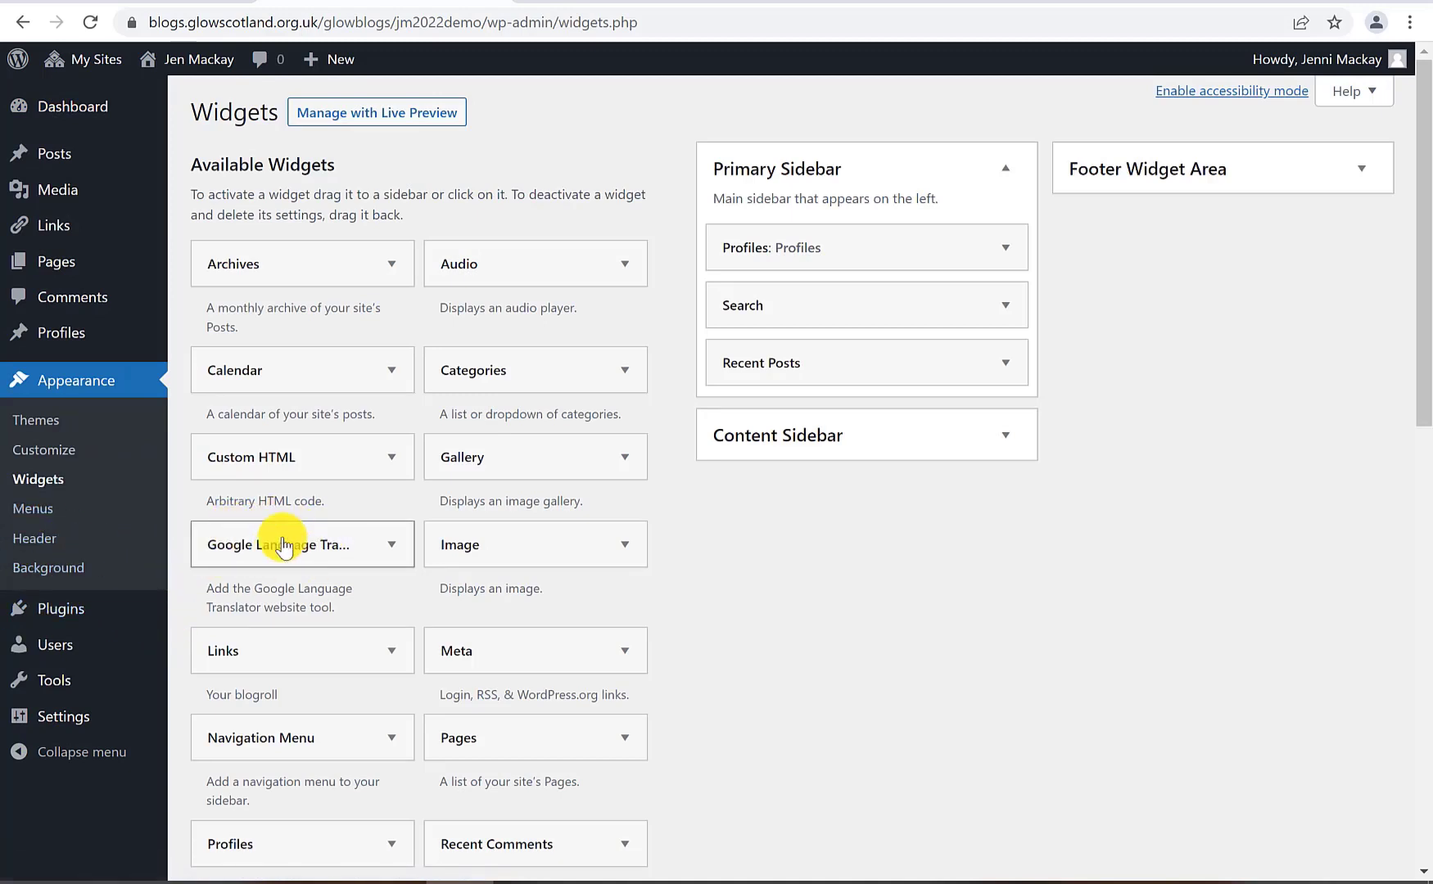
left_click(311, 555)
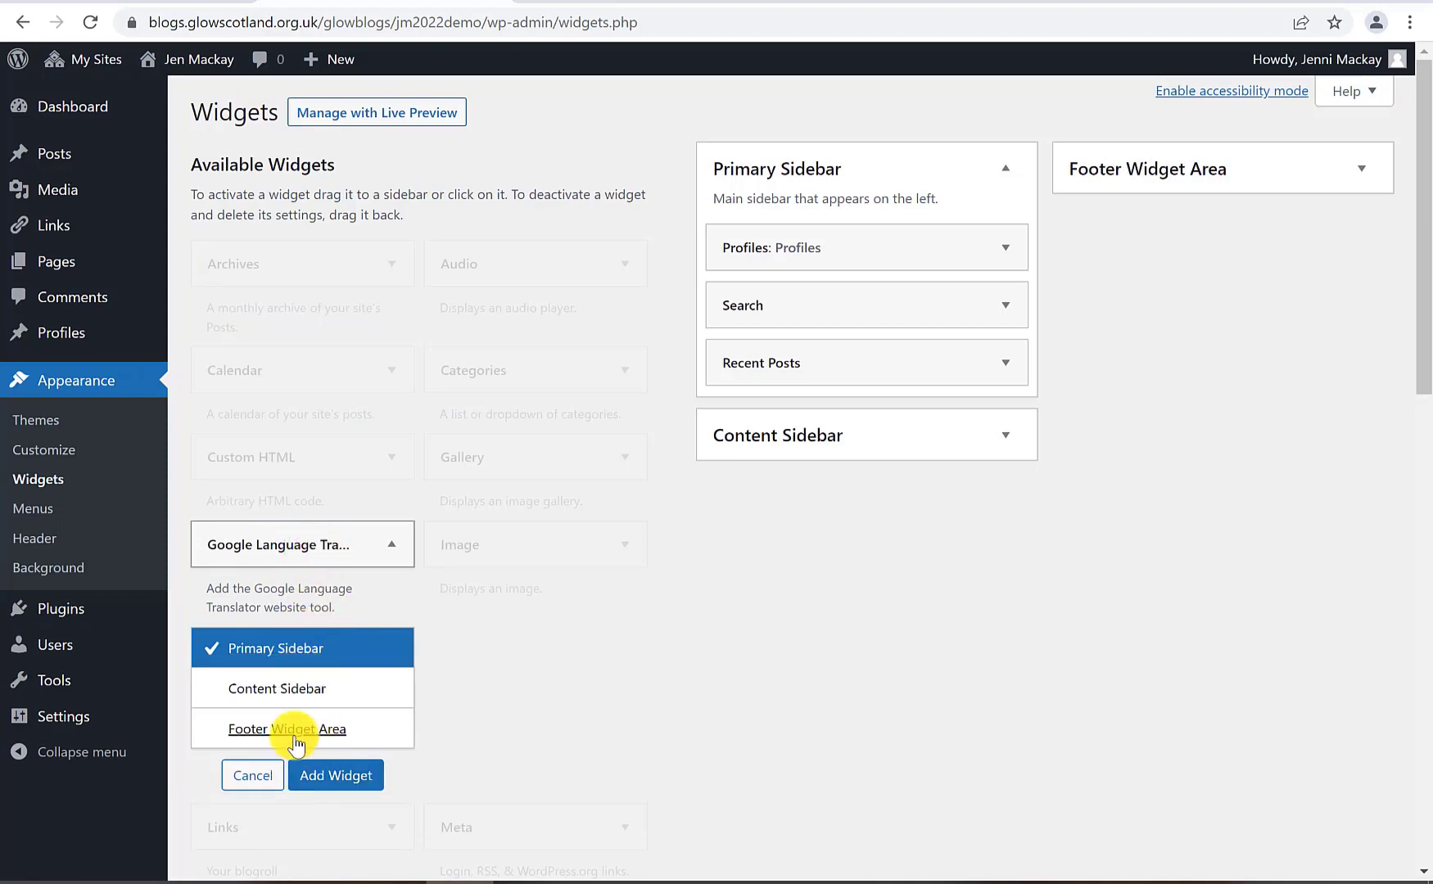
left_click(736, 754)
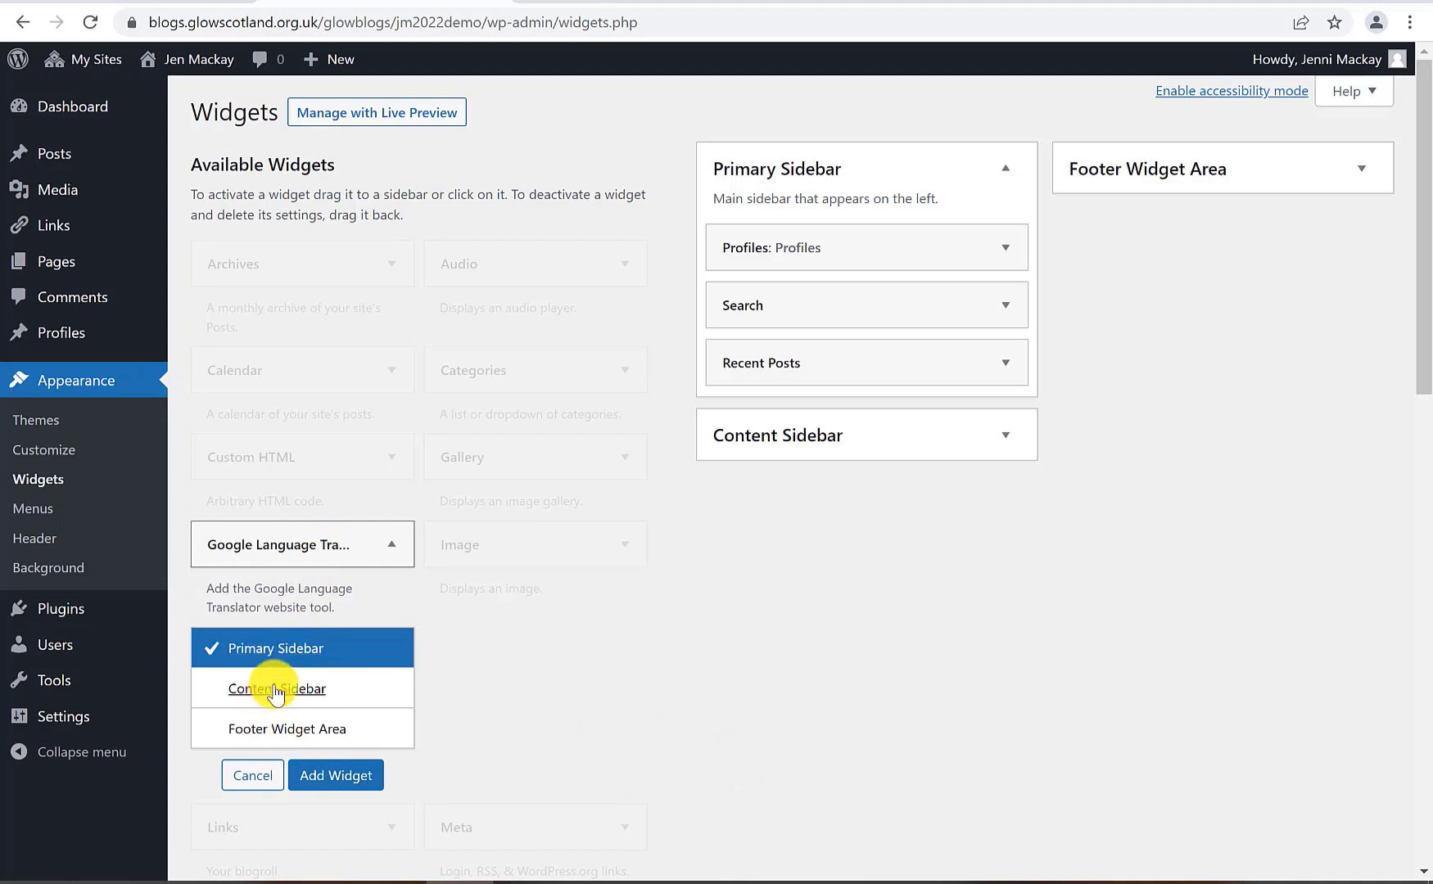
left_click(811, 724)
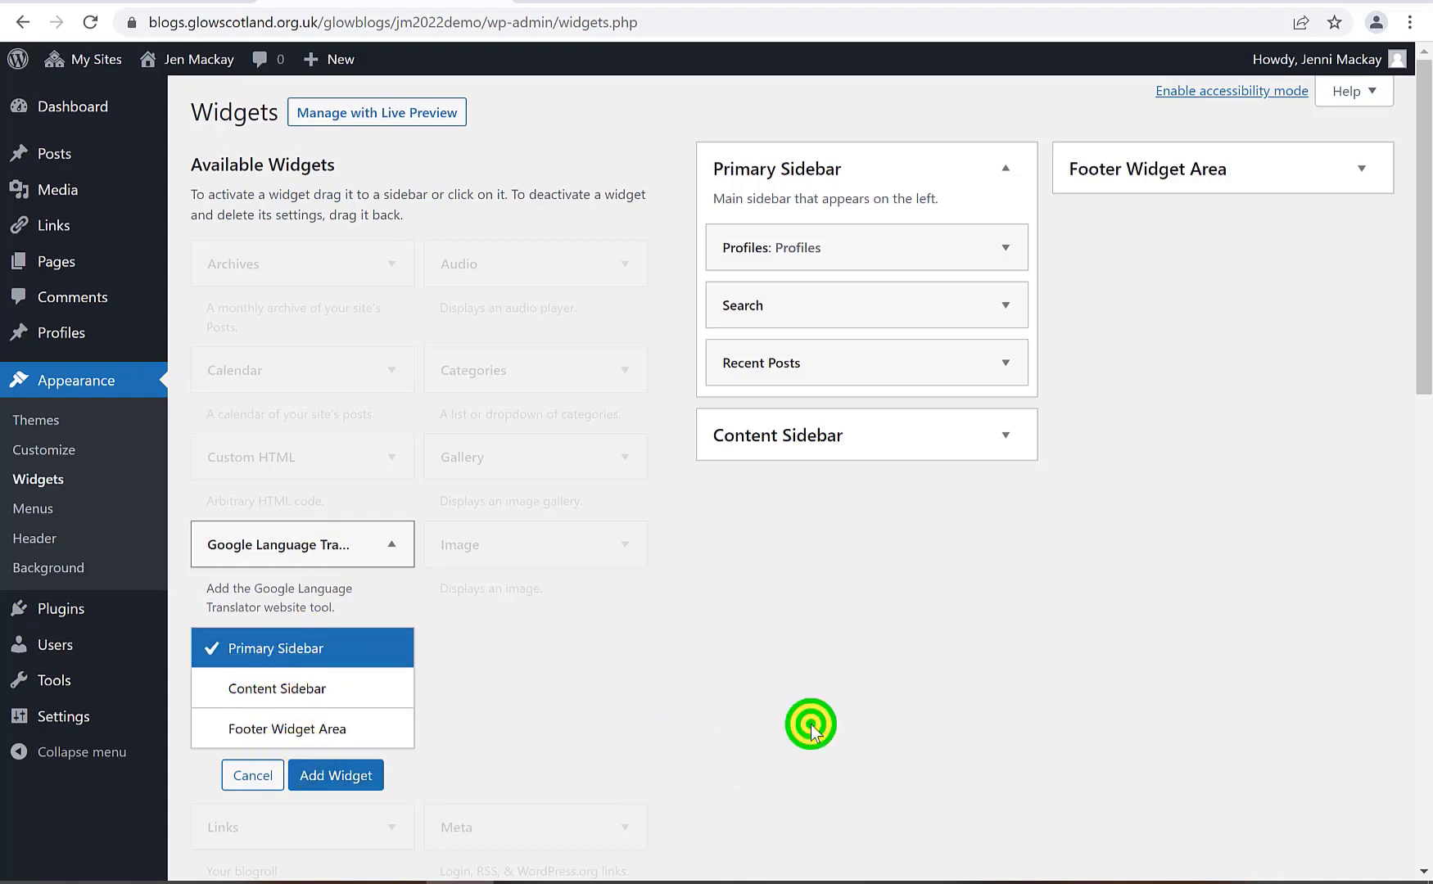
left_click(311, 774)
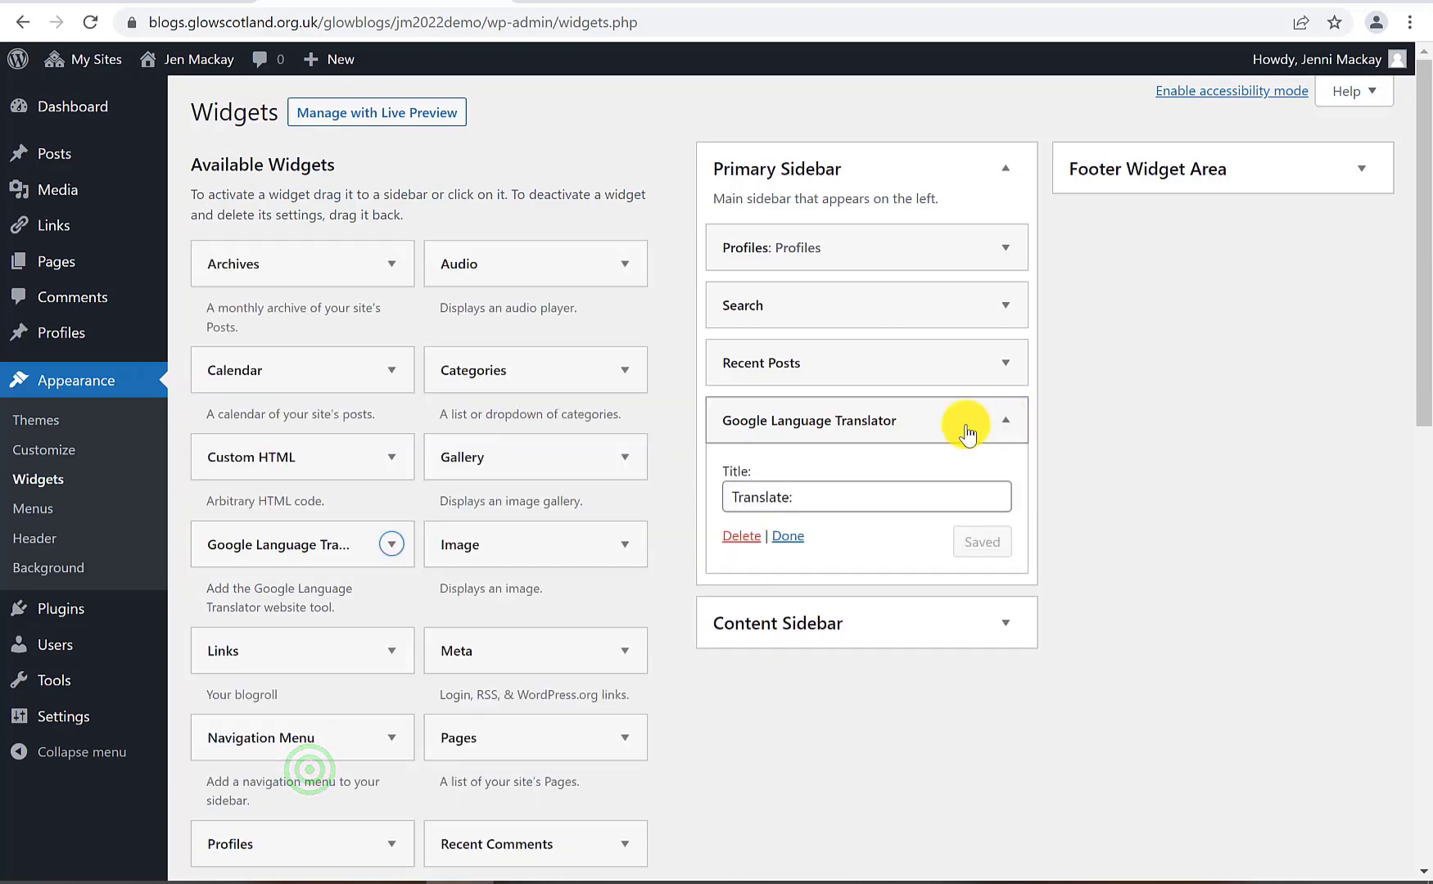
left_click_drag(802, 427, 810, 360)
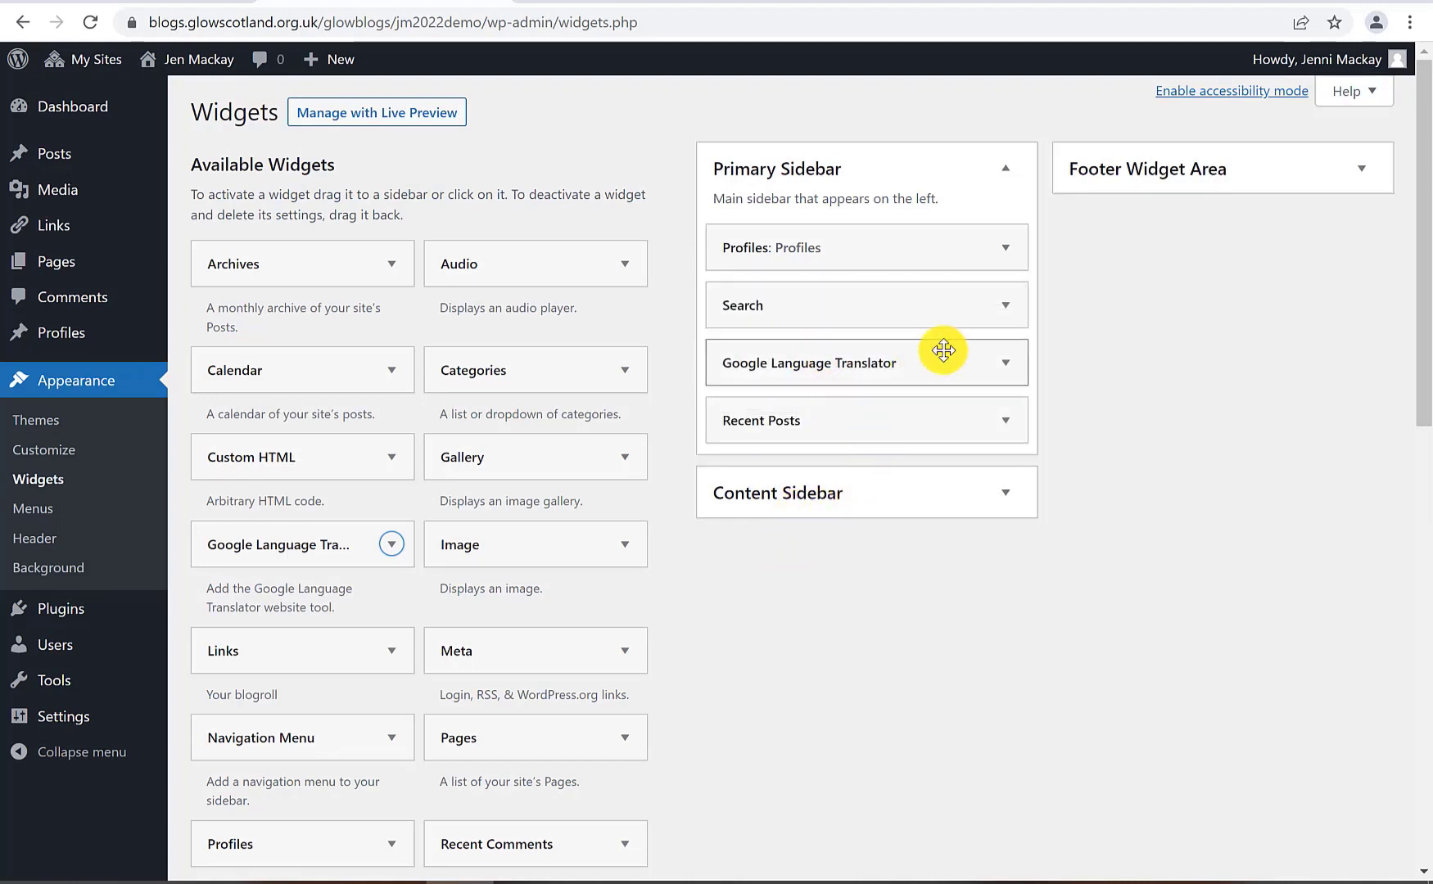
left_click(193, 59)
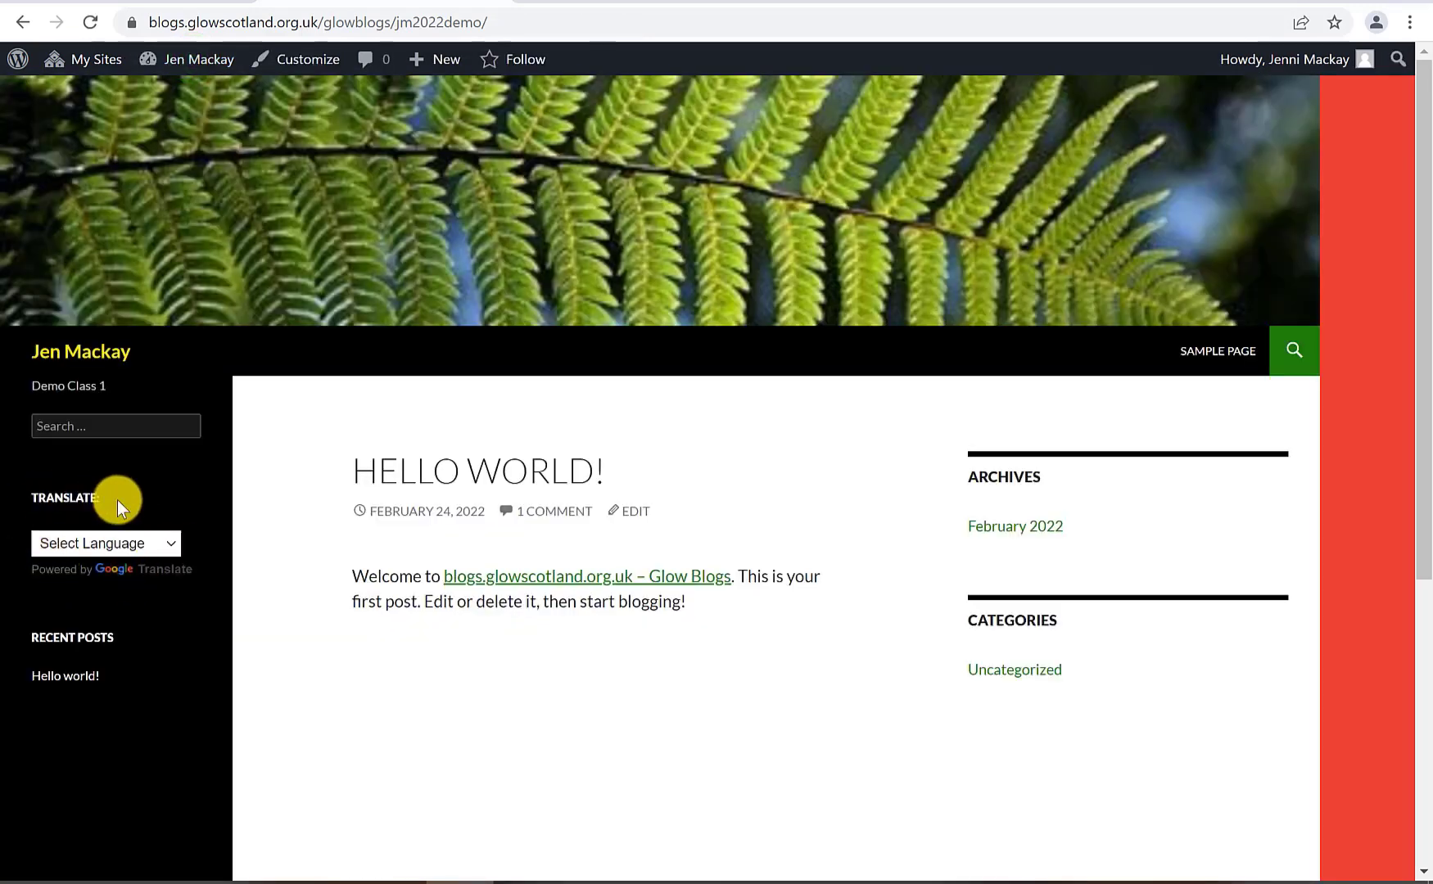
Use the sidebar Translate widget to translate the front page into French
left_click(144, 544)
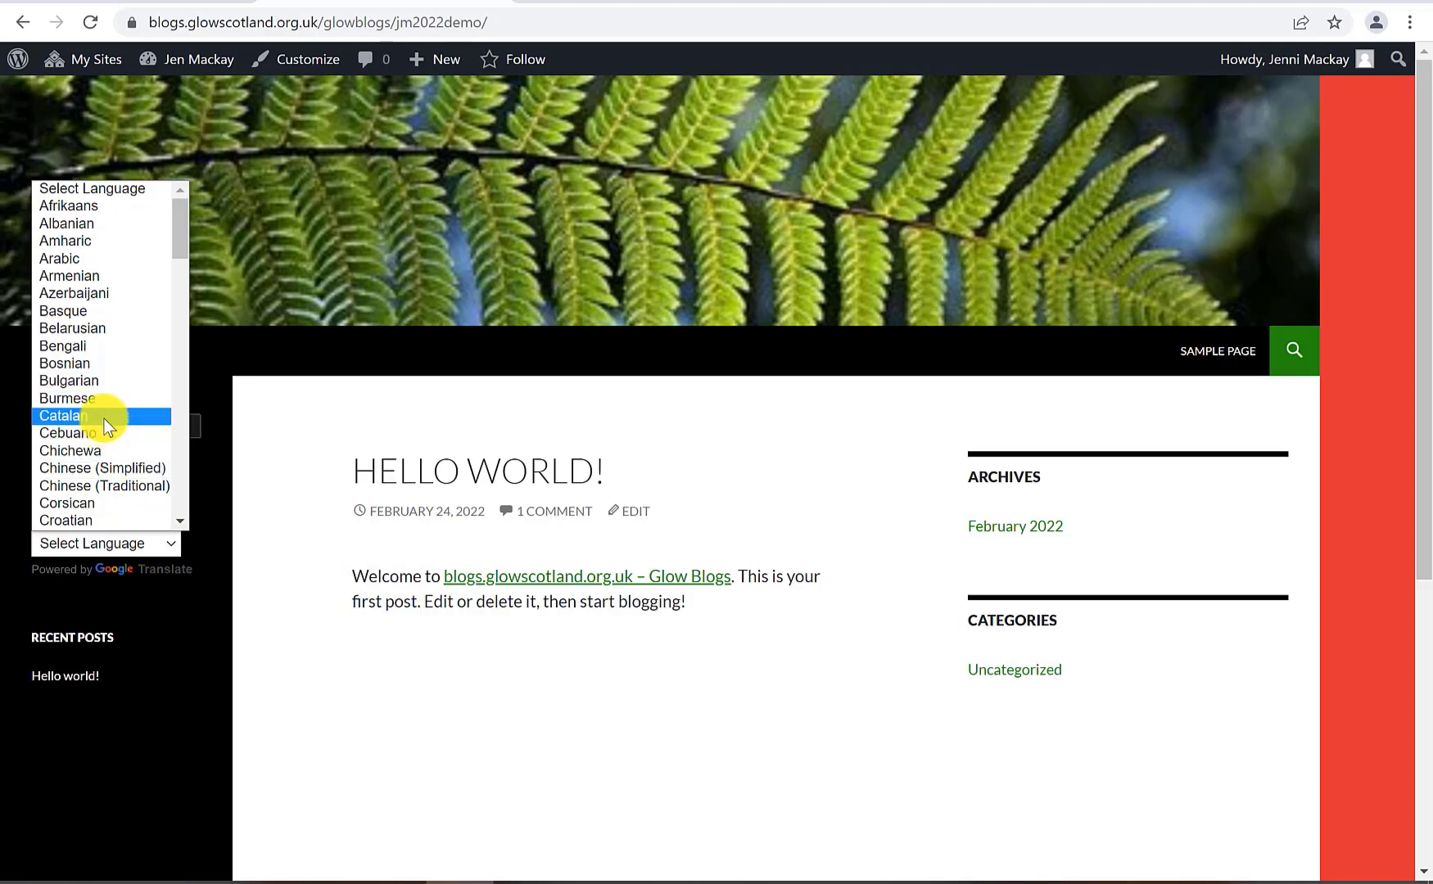
left_click(84, 540)
scroll(85, 491, "down", 4)
left_click(71, 228)
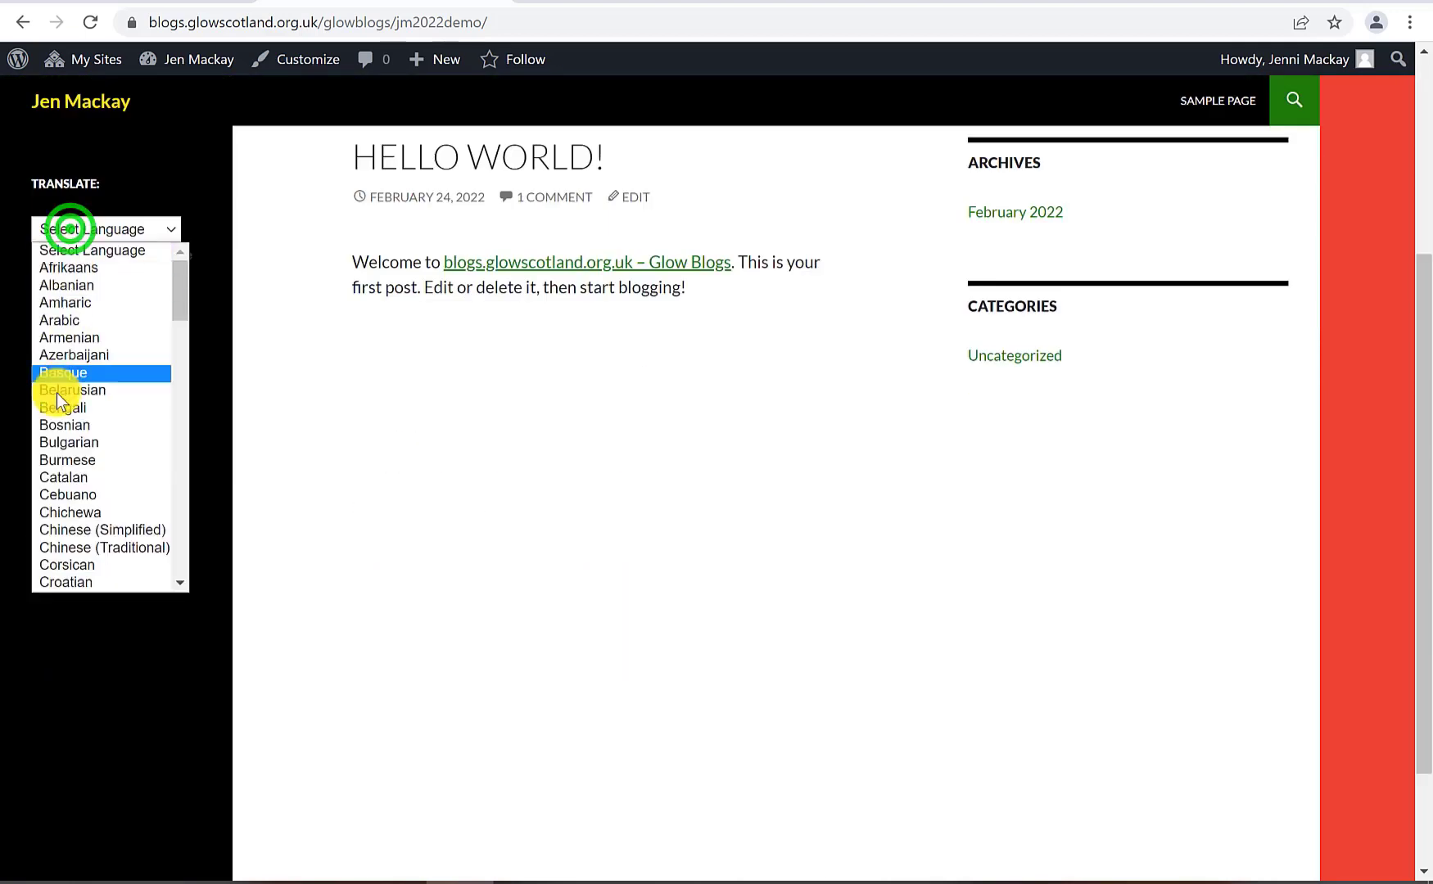
scroll(71, 554, "down", 5)
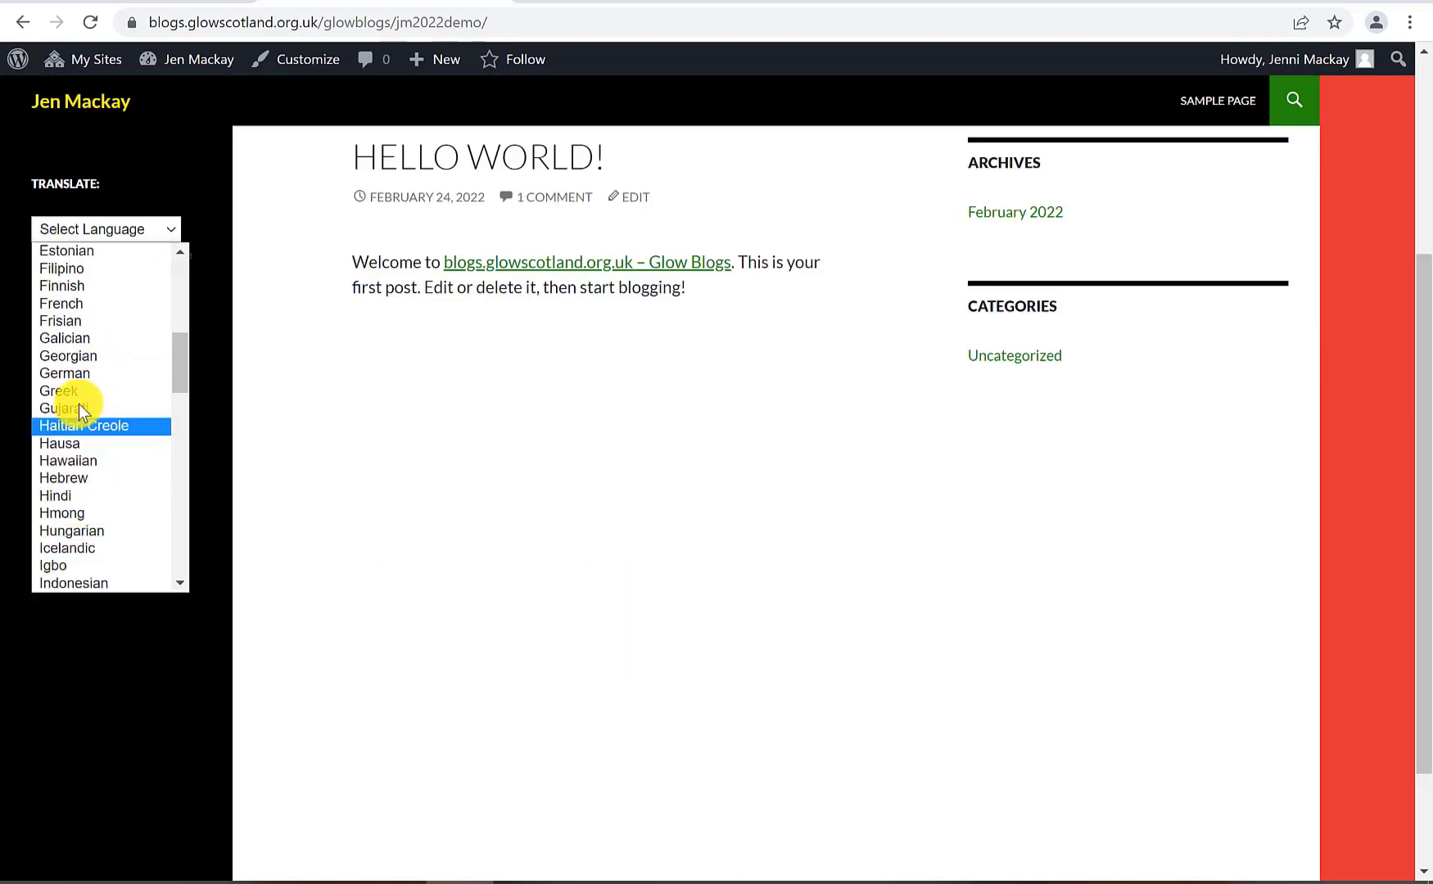
left_click(93, 302)
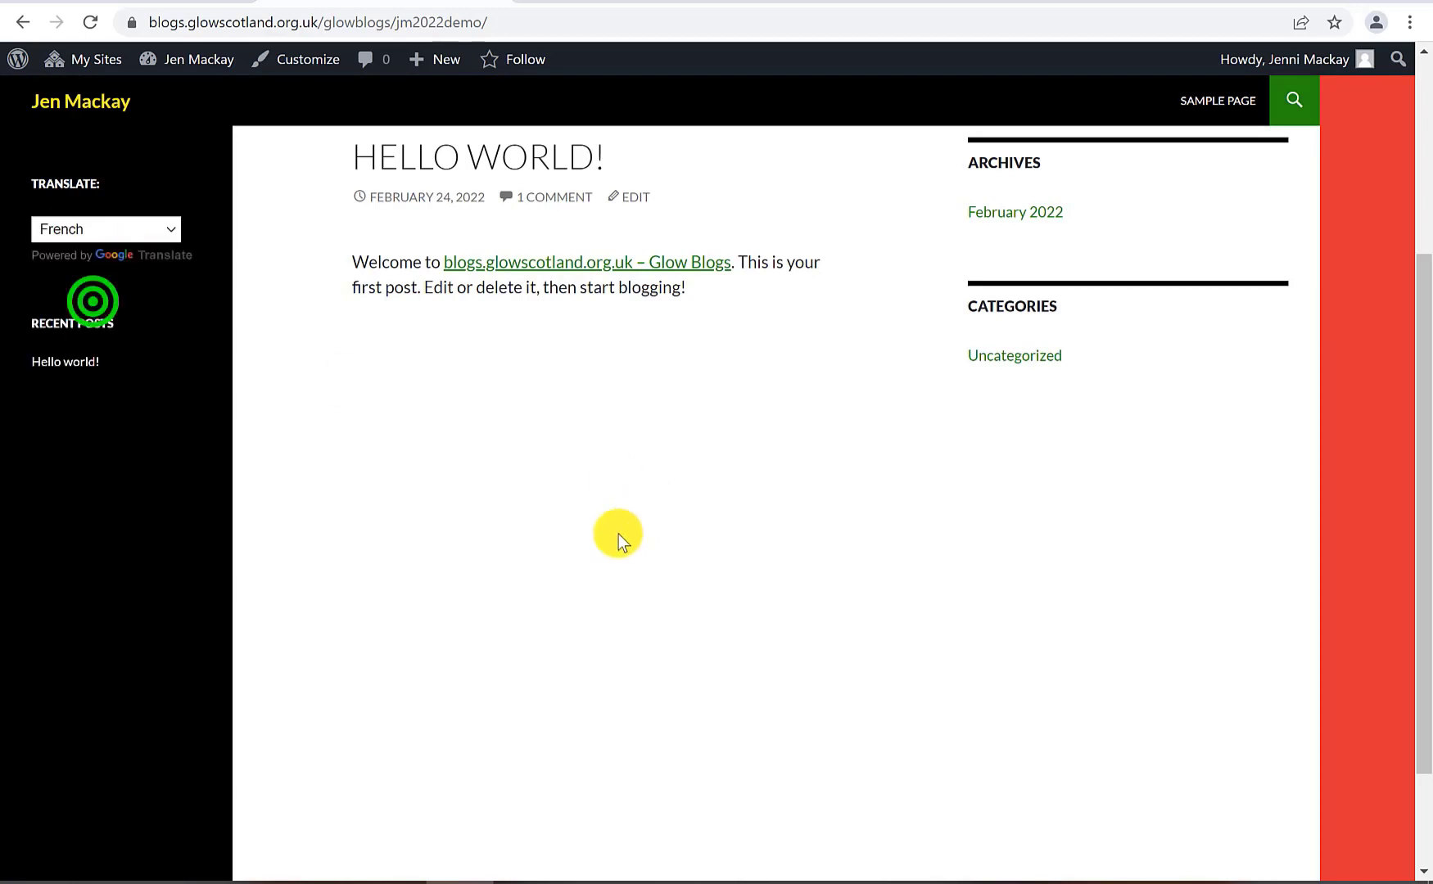
scroll(599, 571, "up", 4)
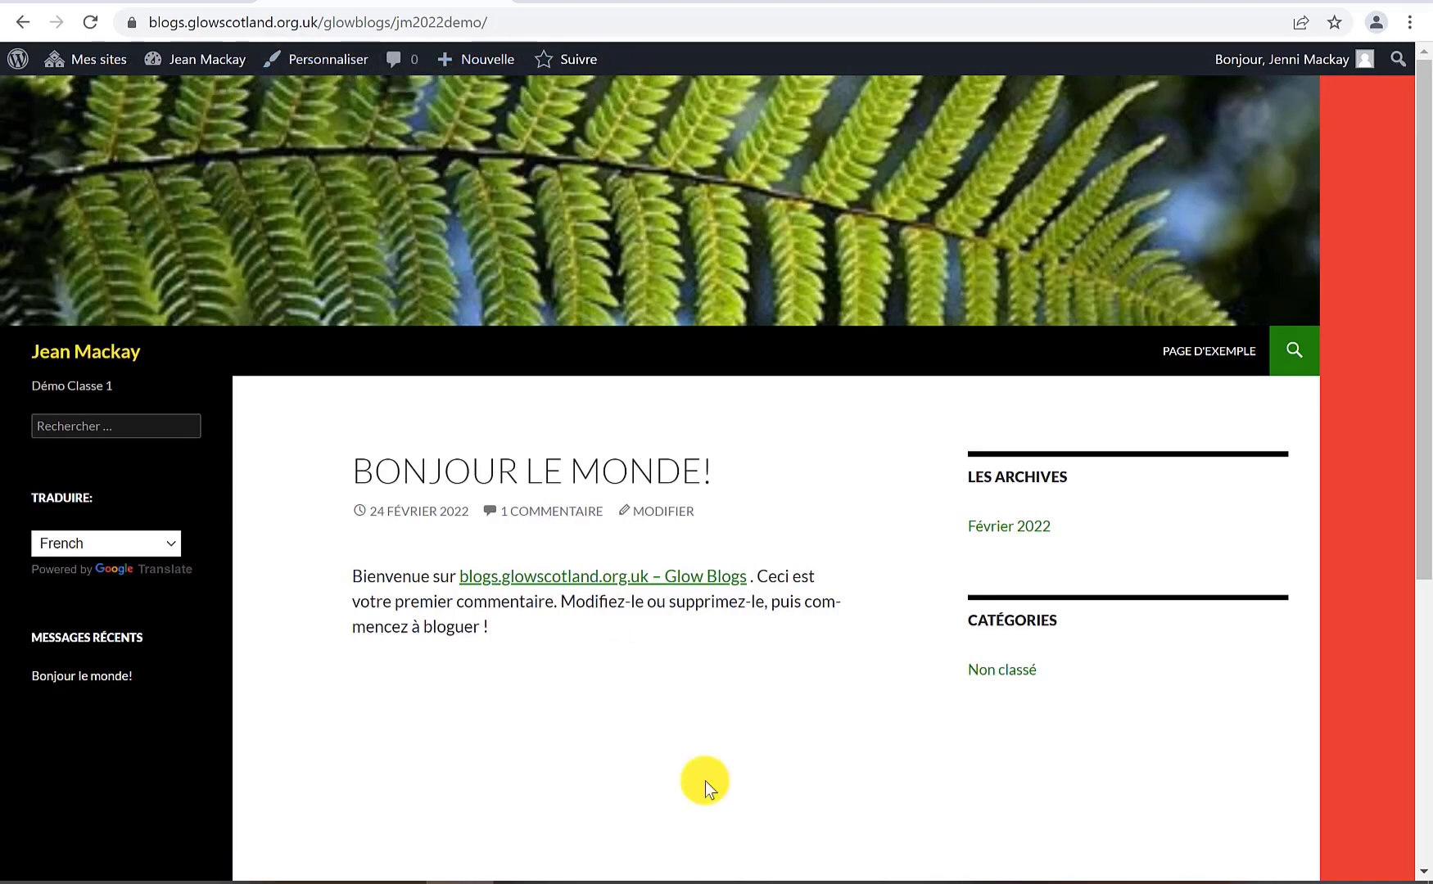
Switch the page translation back to English
left_click(170, 544)
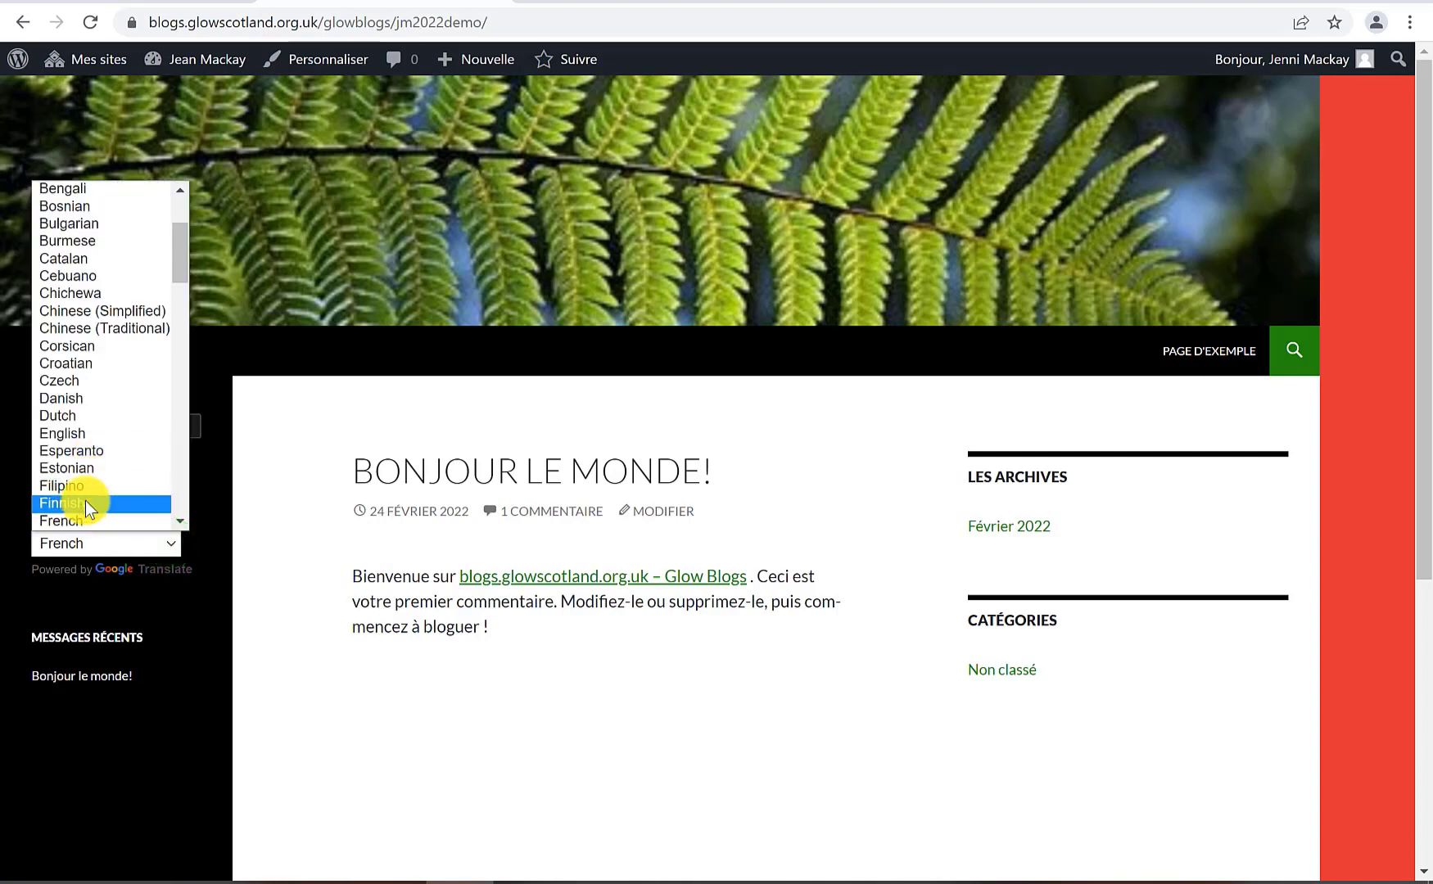
left_click(89, 434)
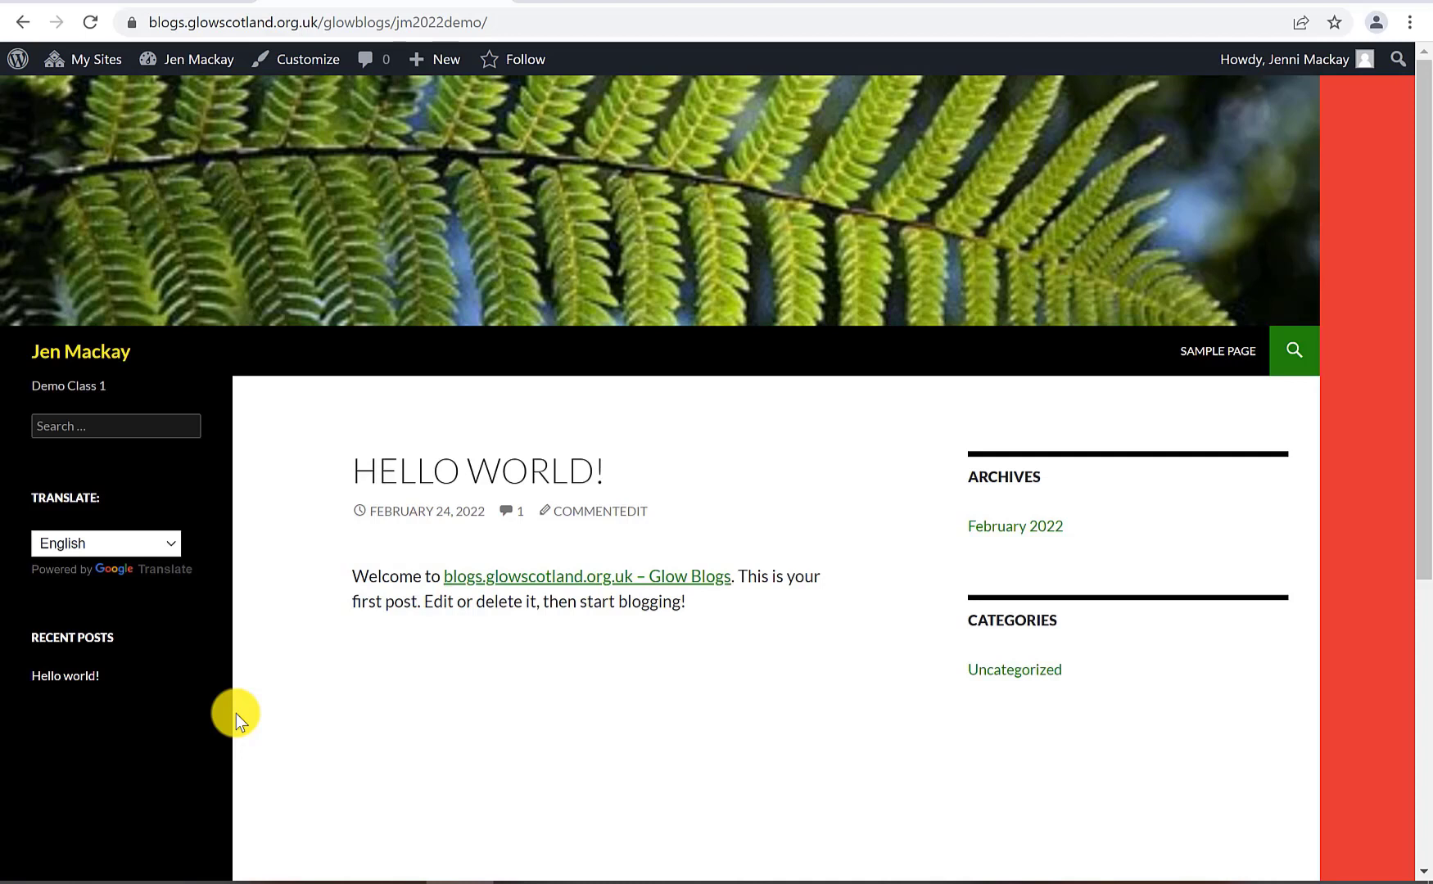
mouse_move(430, 64)
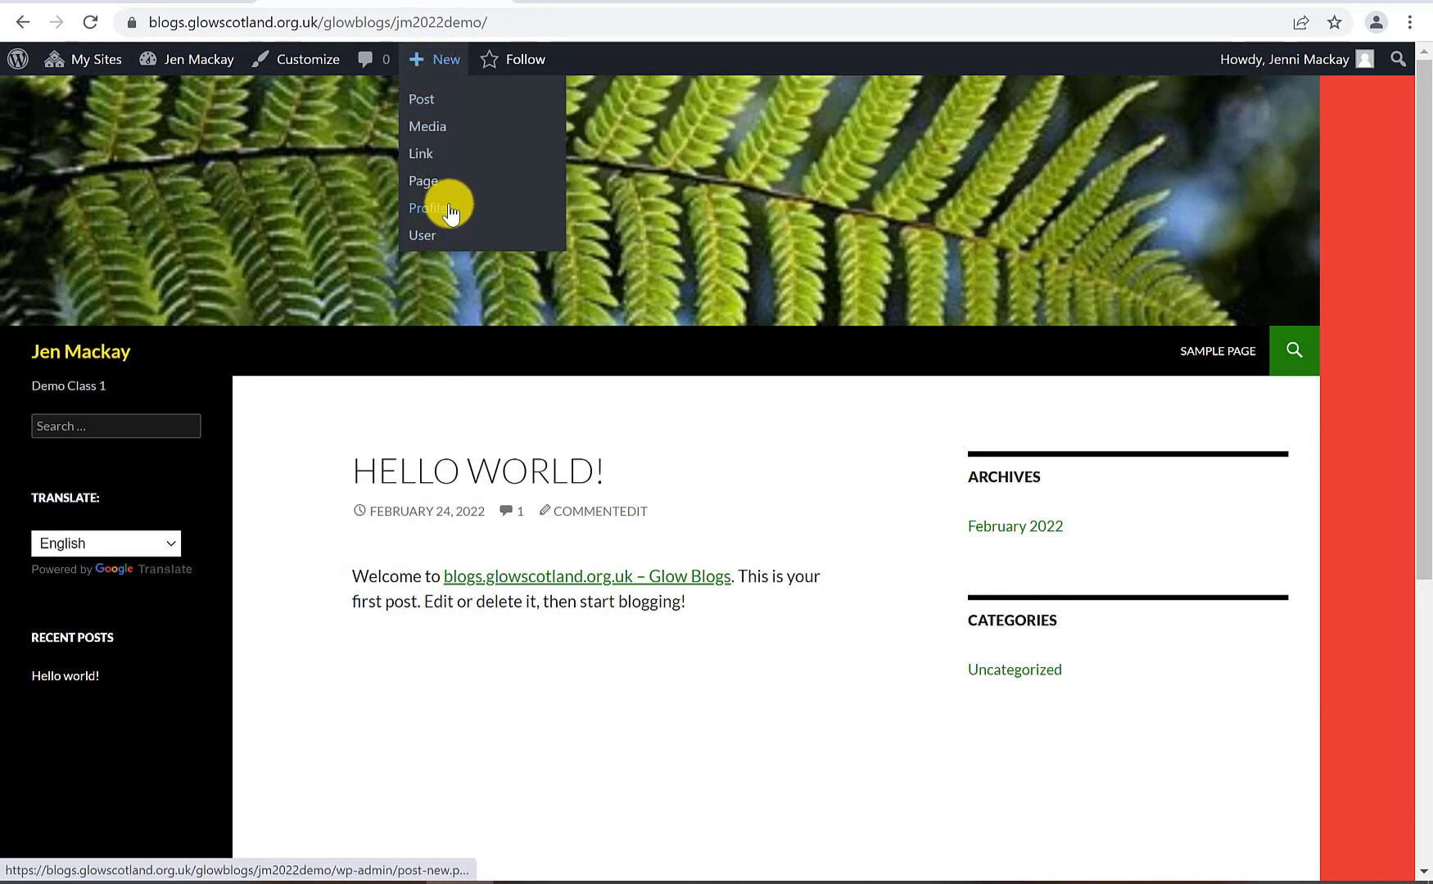
From the jm2022demo Dashboard, start a blank new post and place the caret in its title
left_click(208, 62)
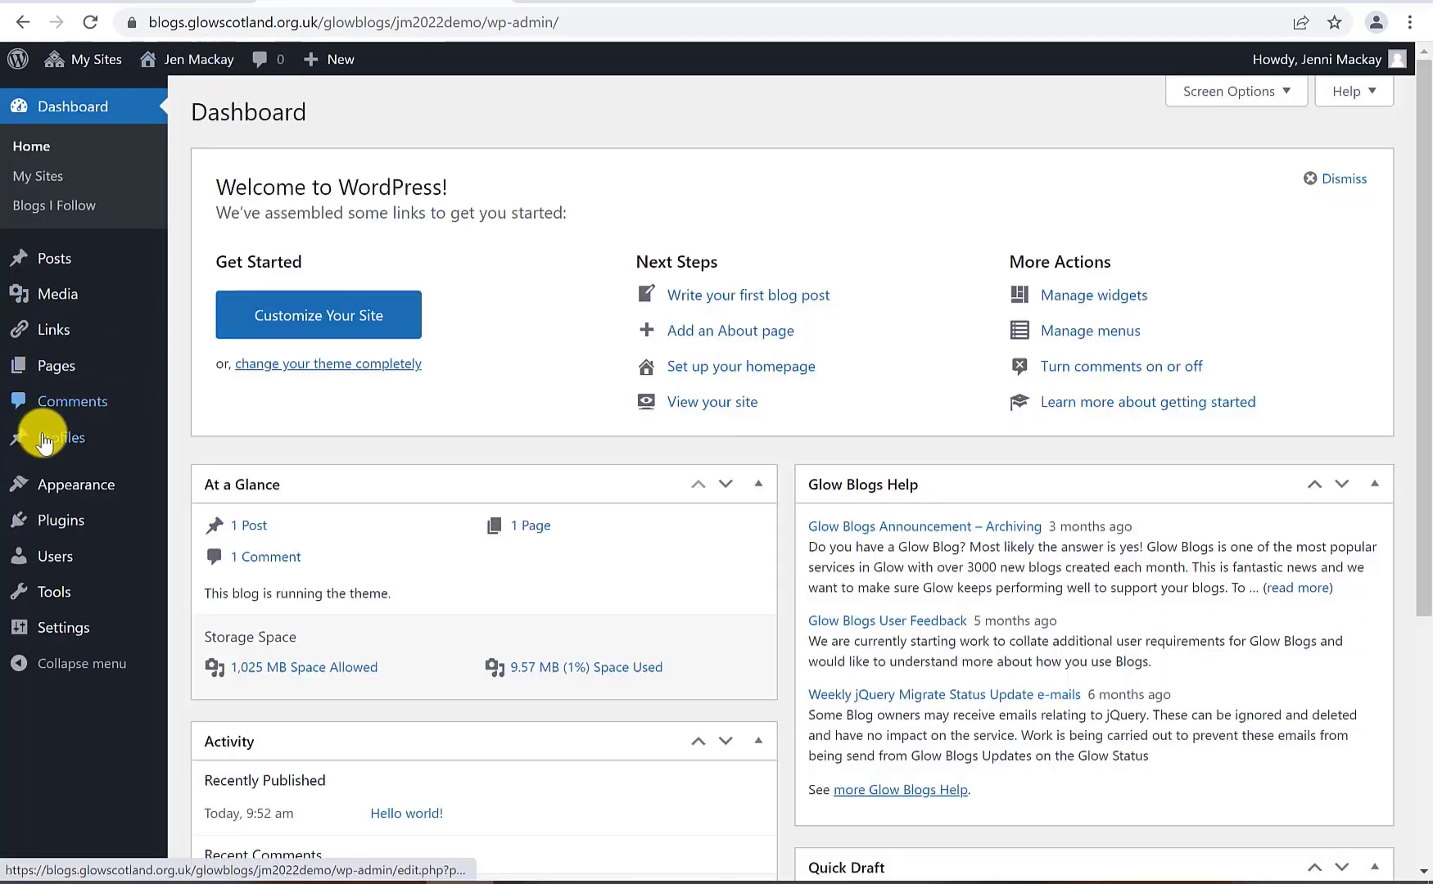
mouse_move(18, 457)
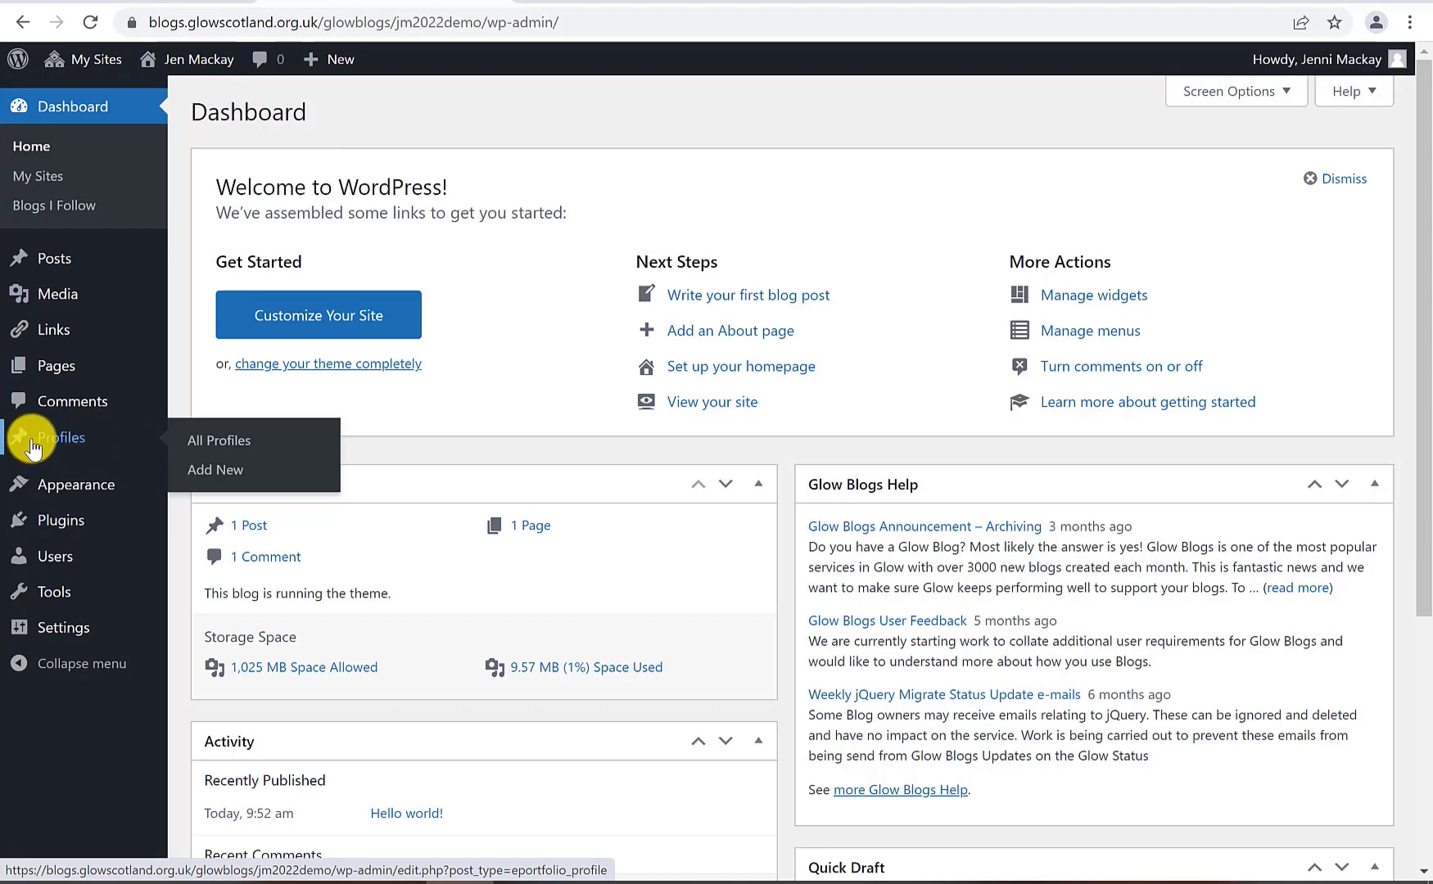
left_click(212, 61)
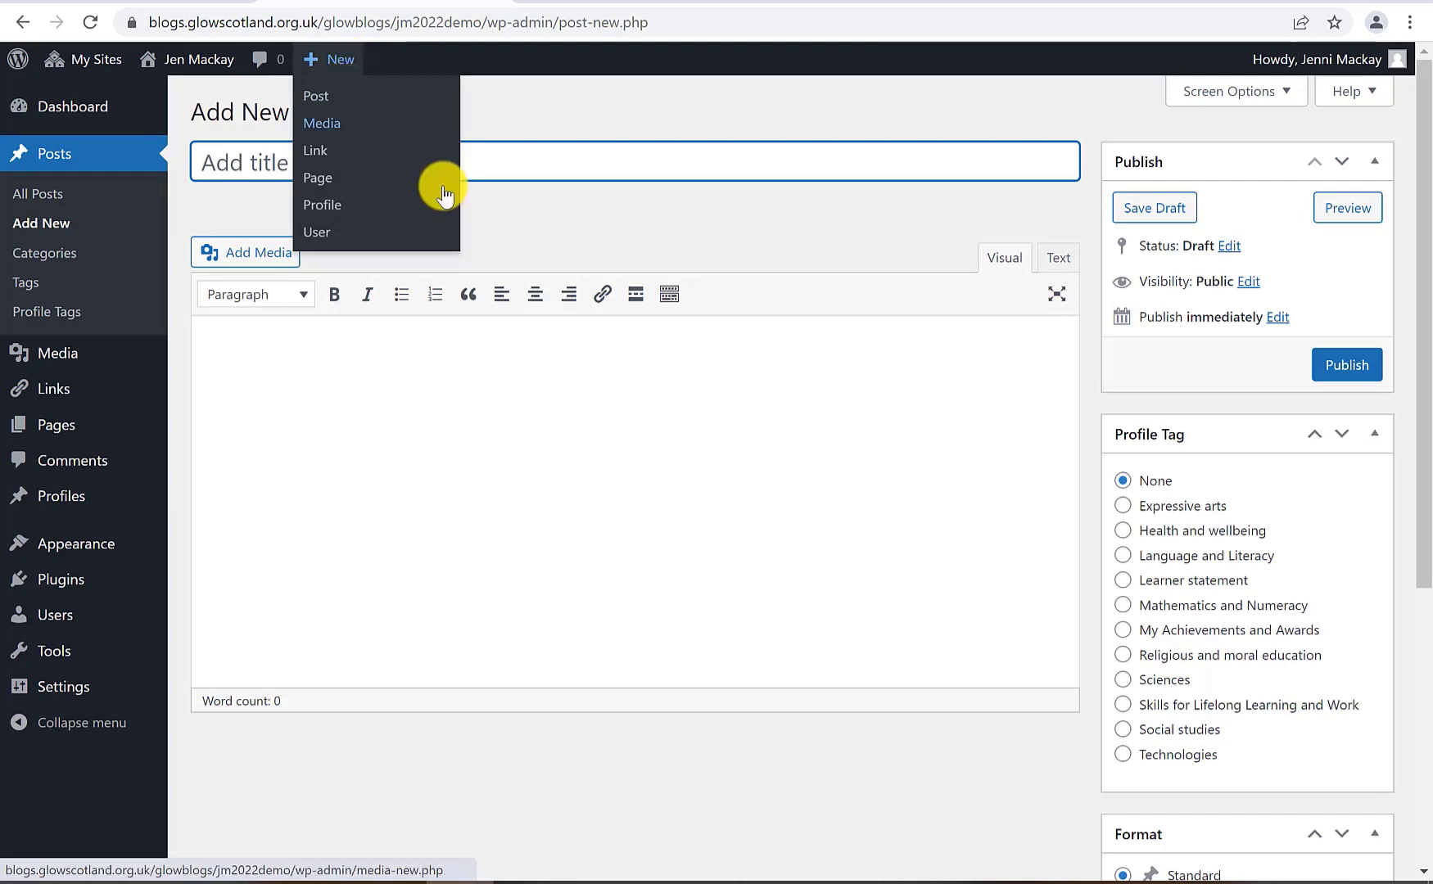
left_click(566, 435)
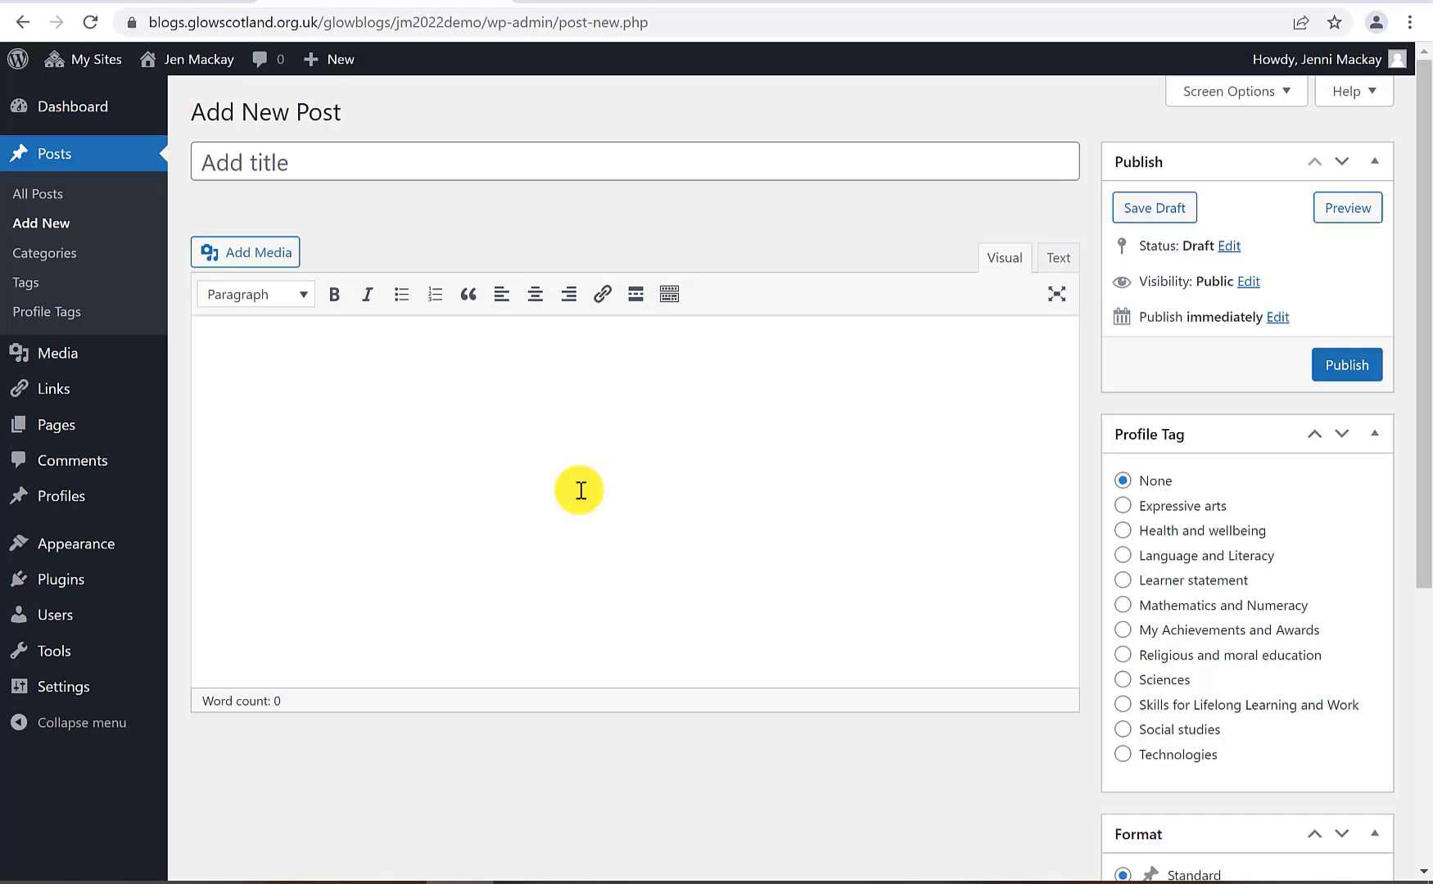
left_click(581, 491)
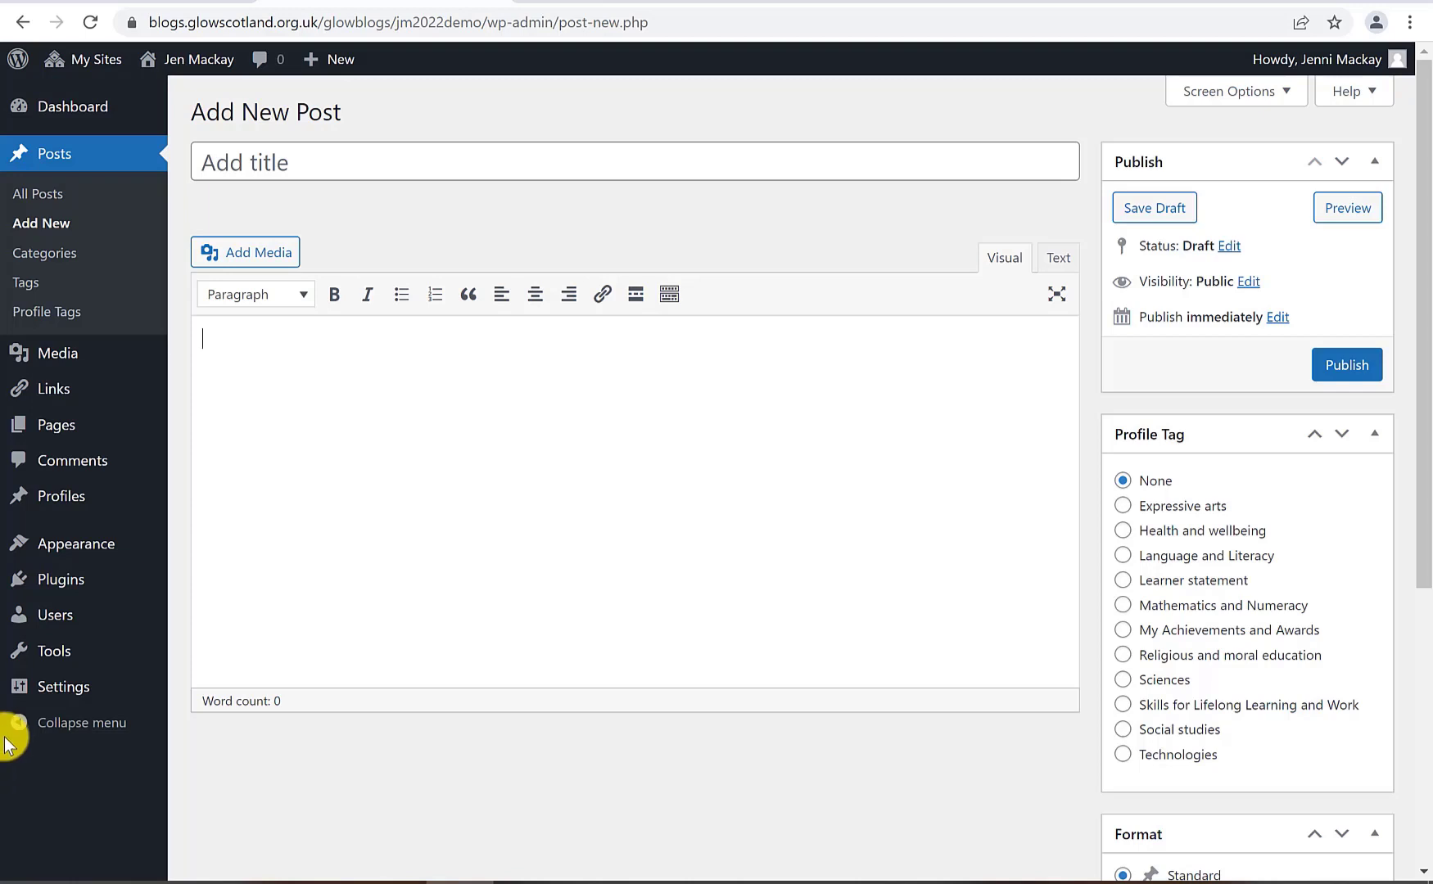
left_click(279, 167)
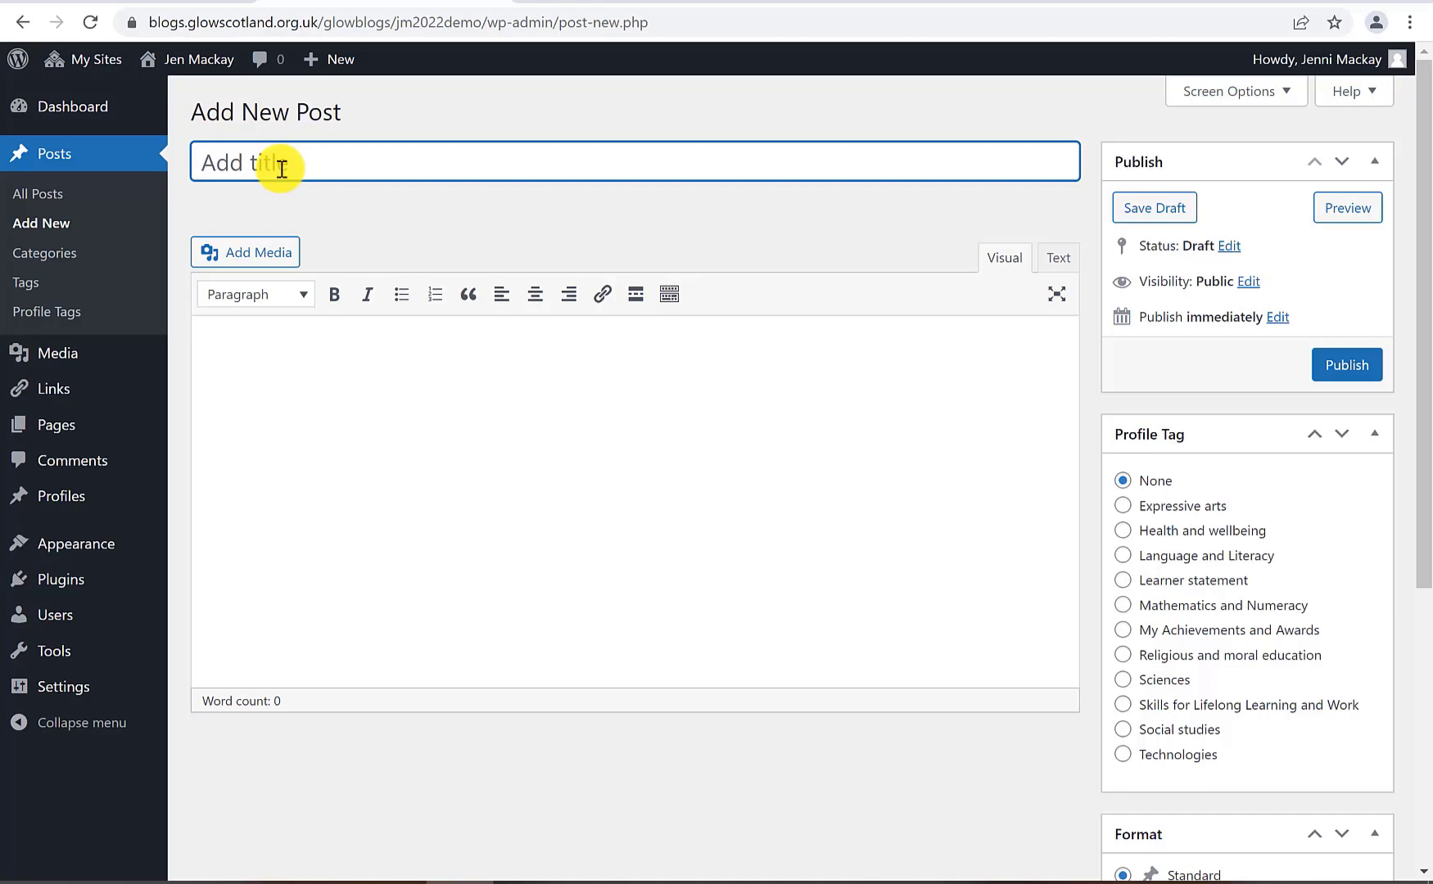
Title the post 'I can create an algorithm' and insert the uploaded algorithm.jpg sandwich photo
type("I can create an algorithm")
left_click(294, 401)
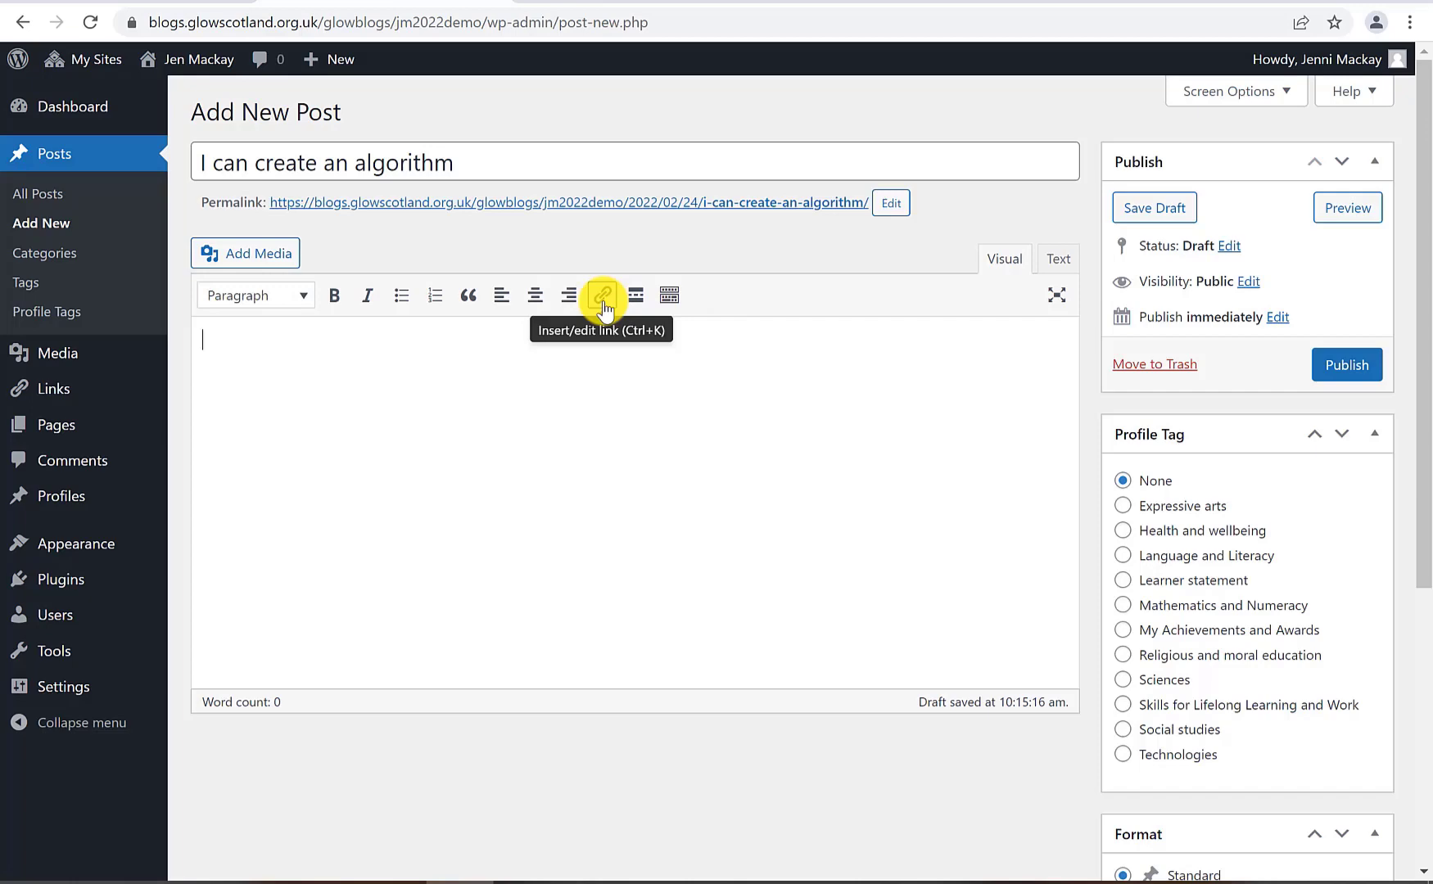
left_click(260, 252)
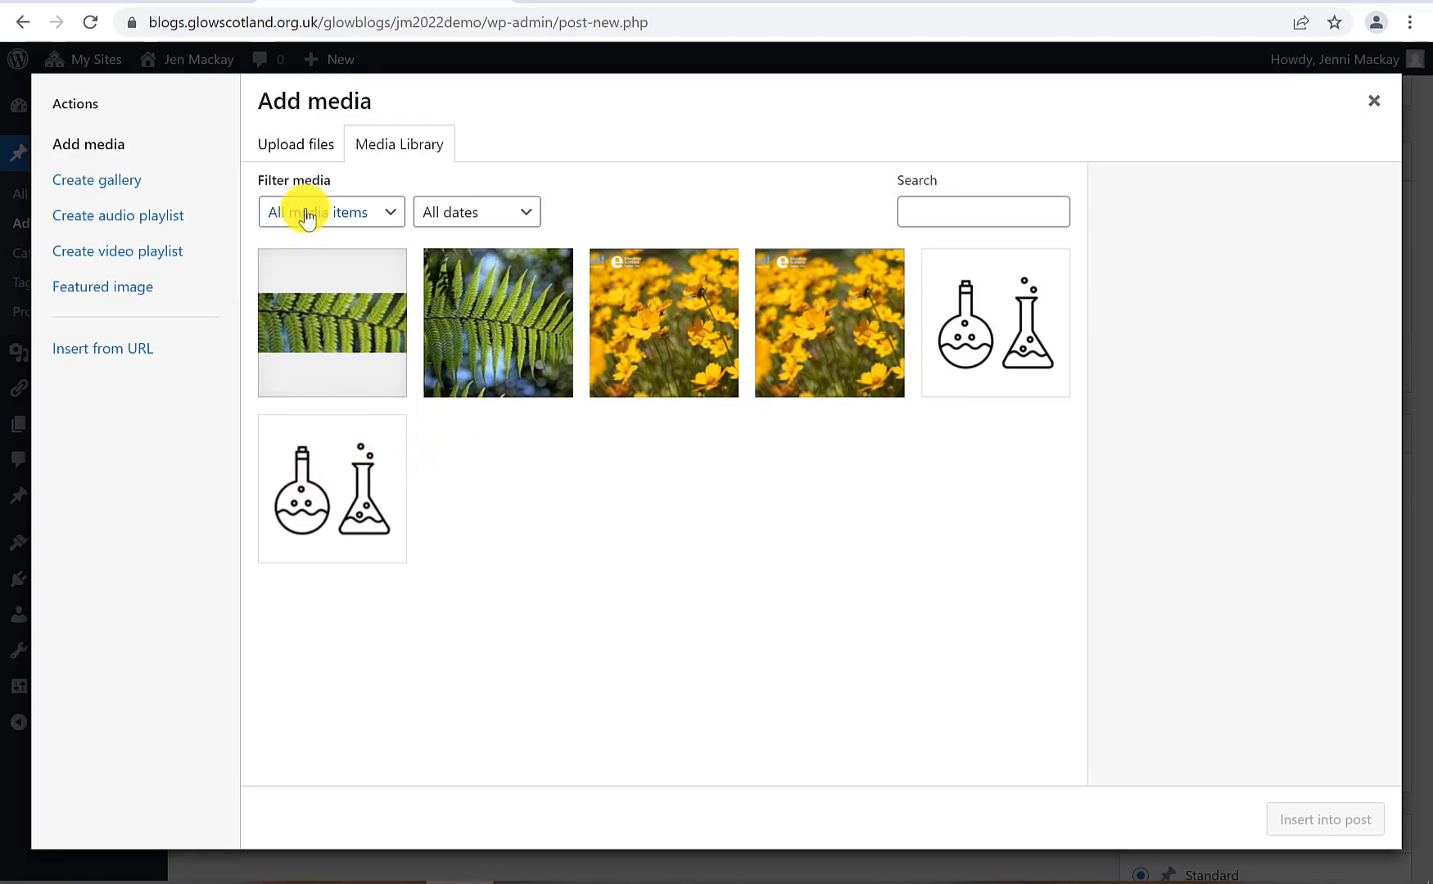
left_click(304, 148)
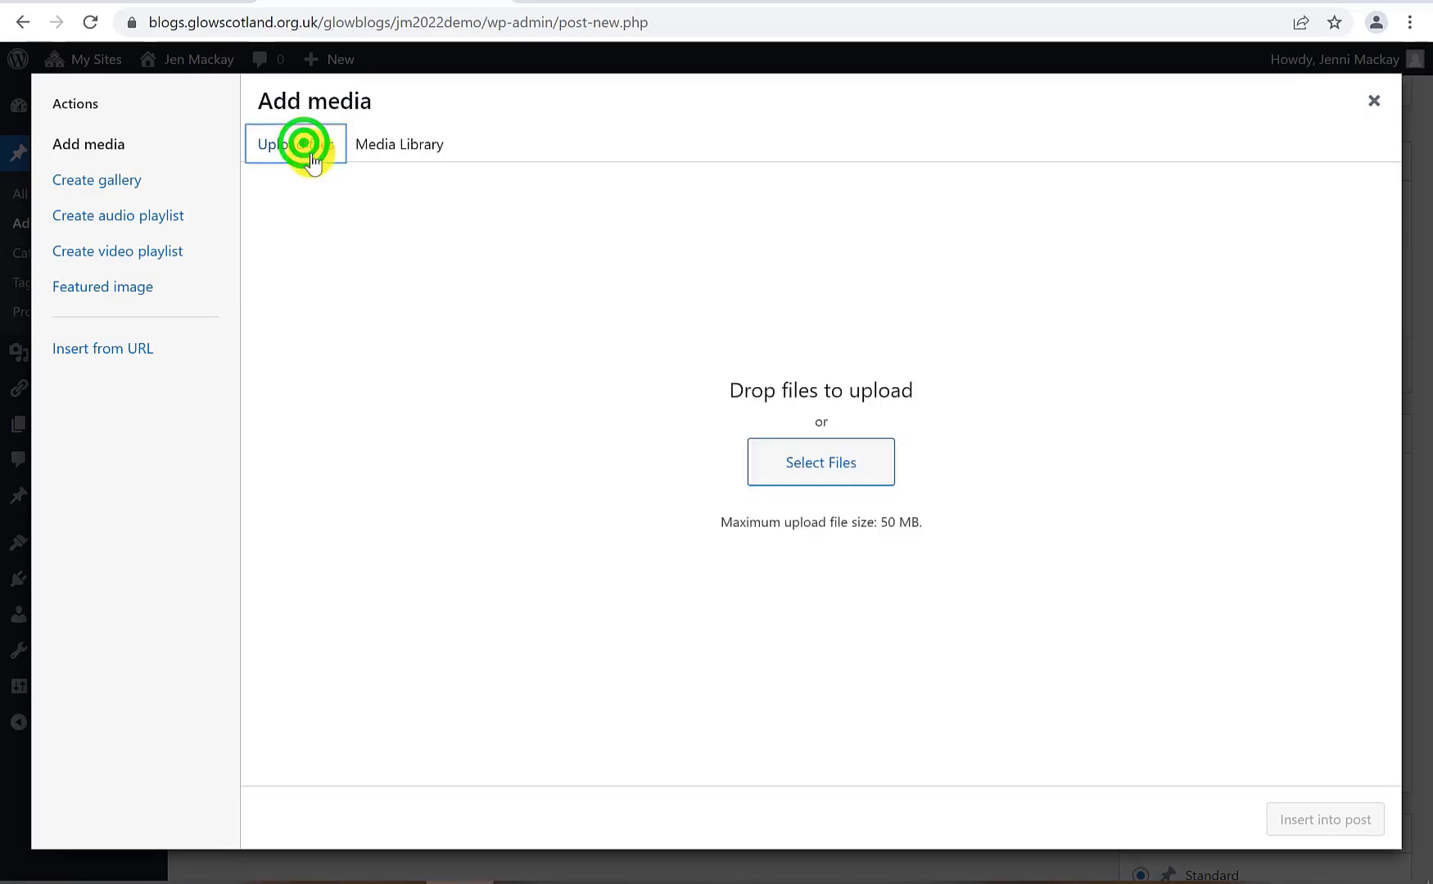
left_click(796, 468)
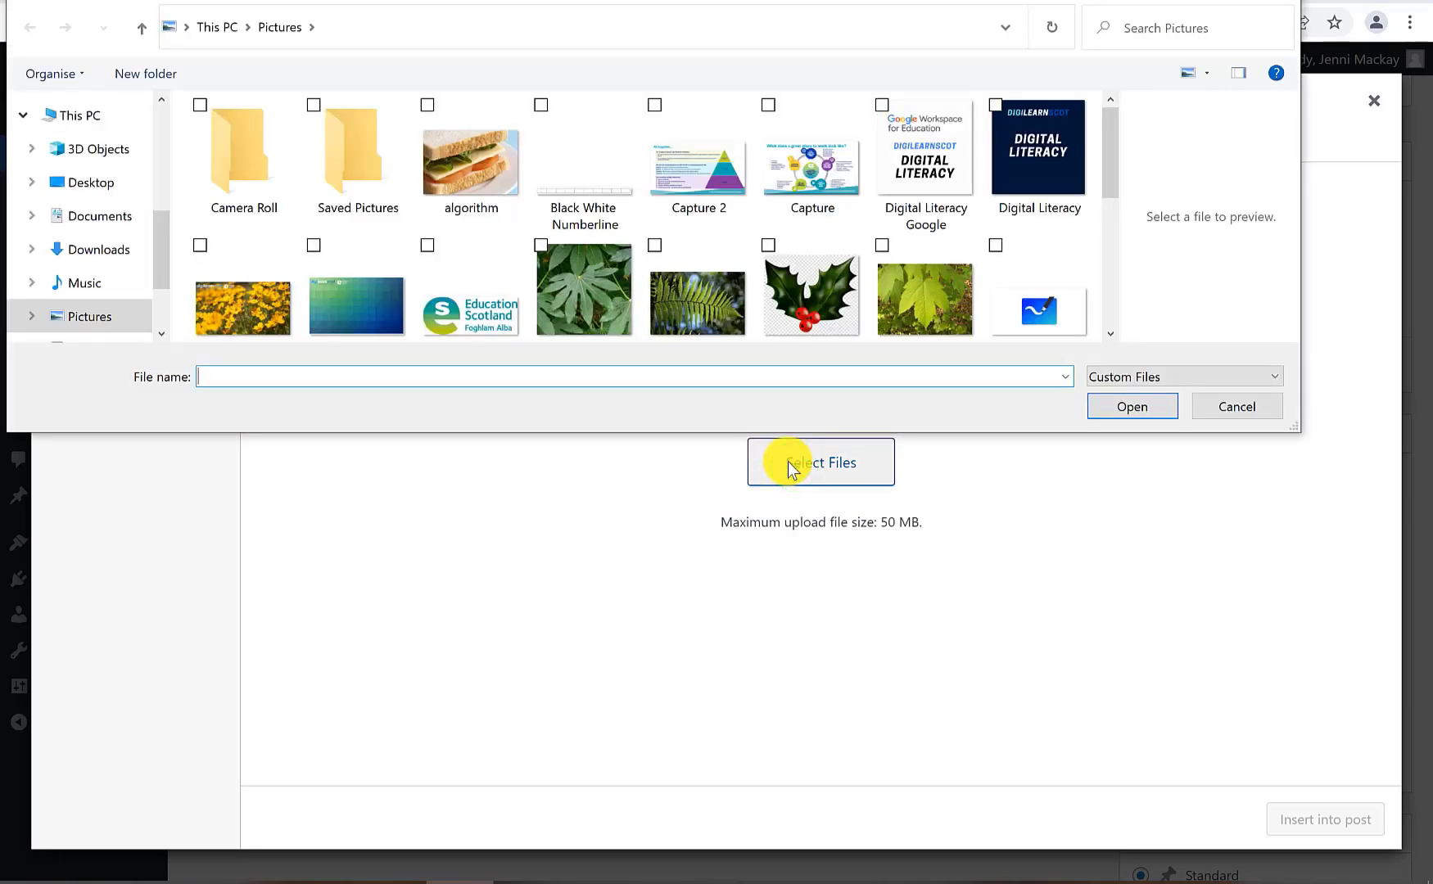
left_click(471, 180)
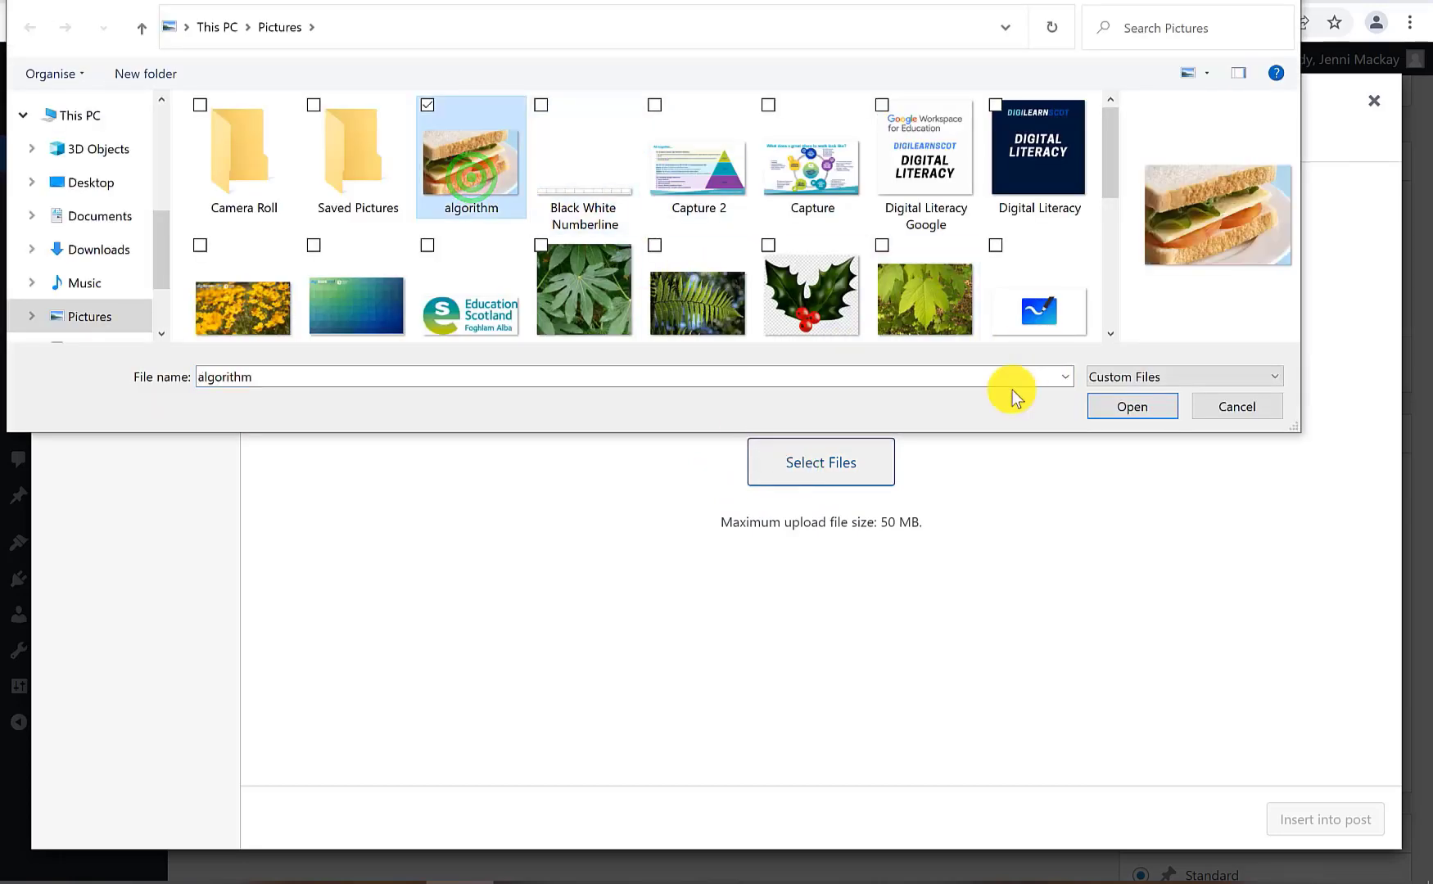
left_click(1143, 407)
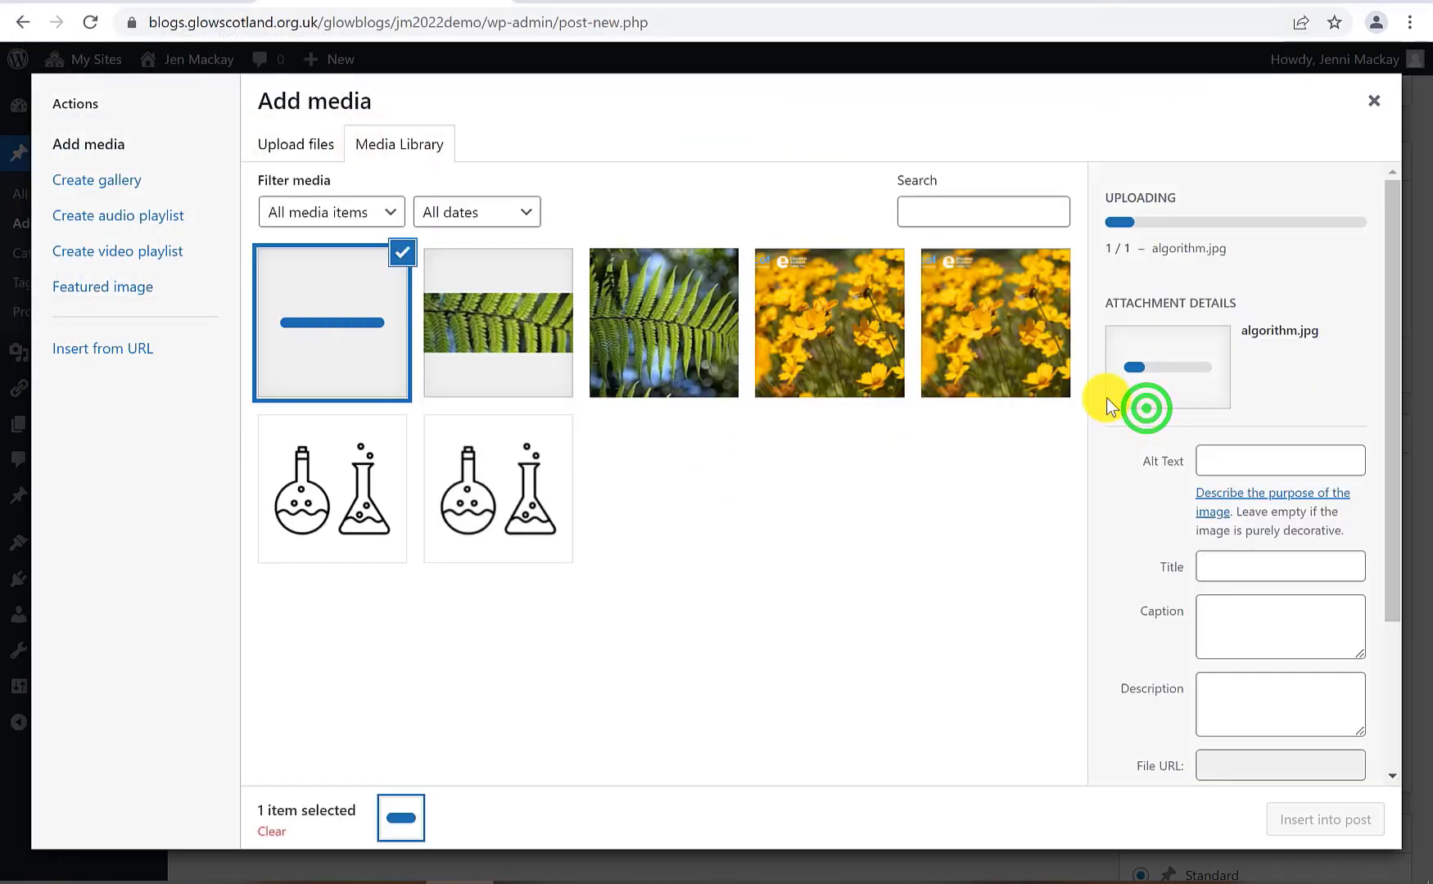
left_click(1335, 821)
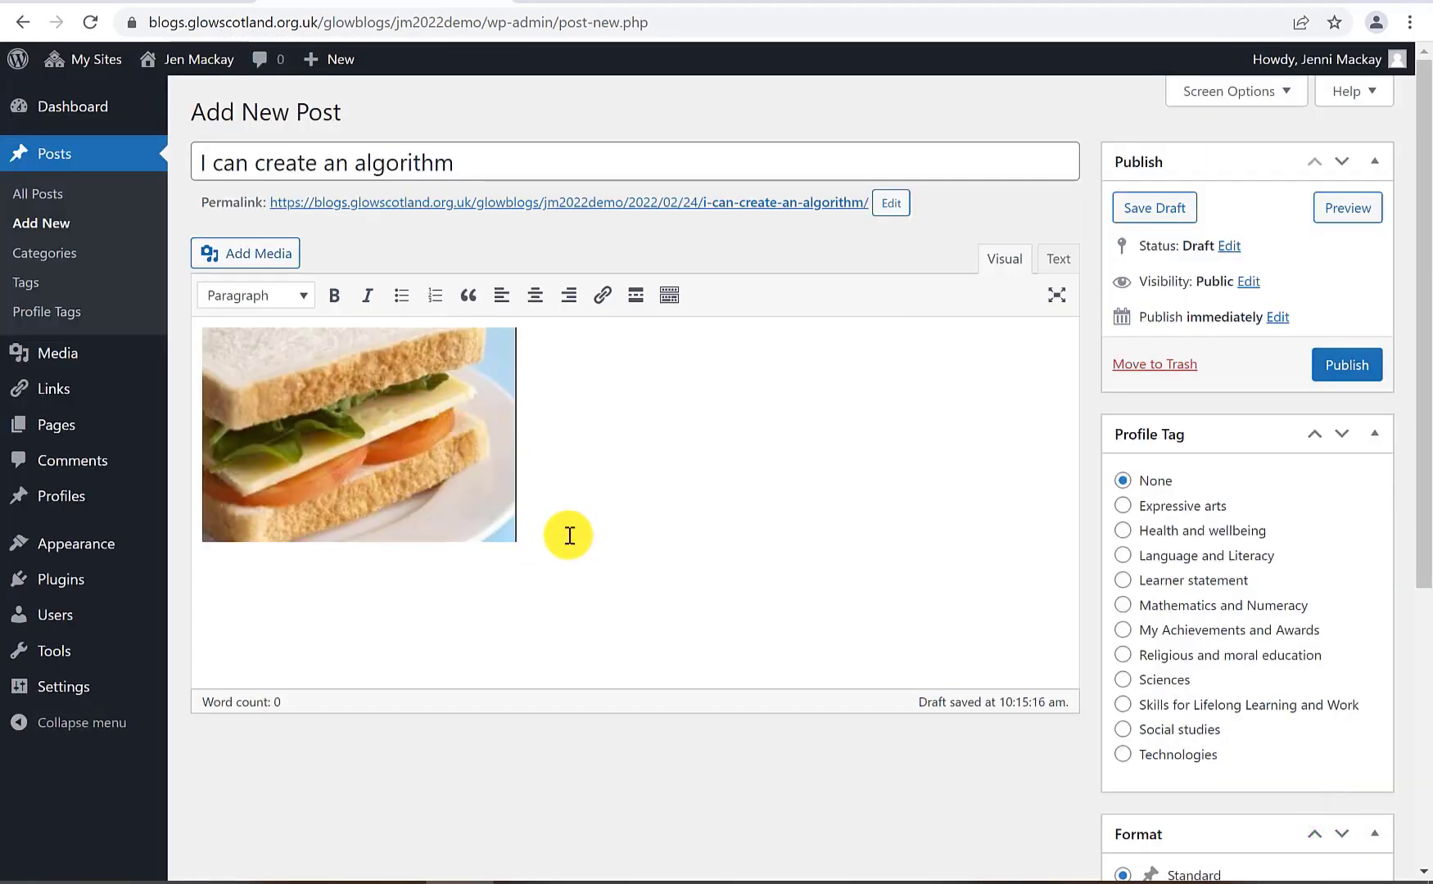
key("Return")
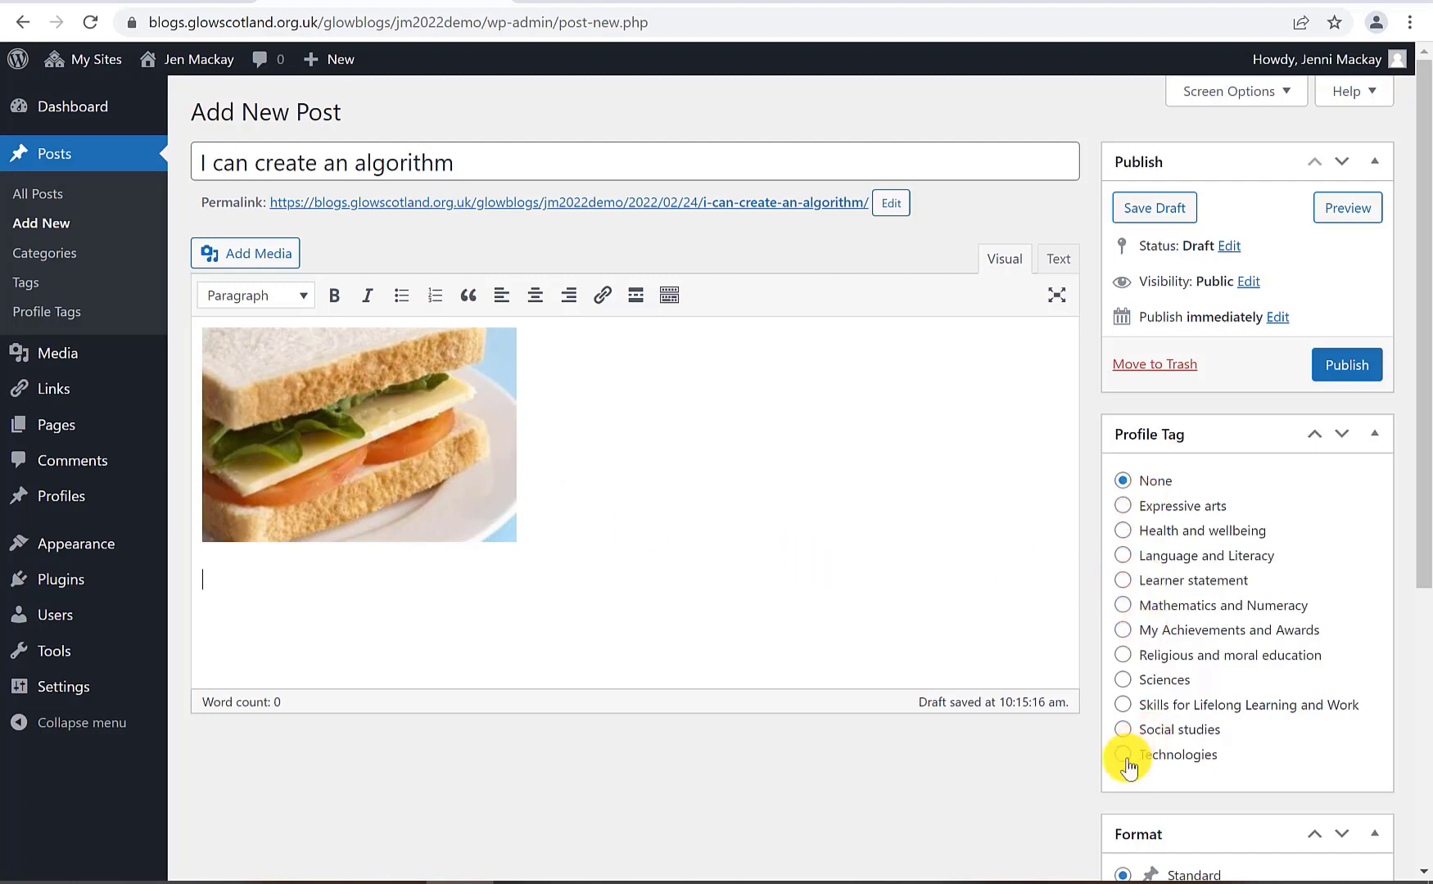
Give the post the Technologies profile tag and publish it
left_click(1125, 754)
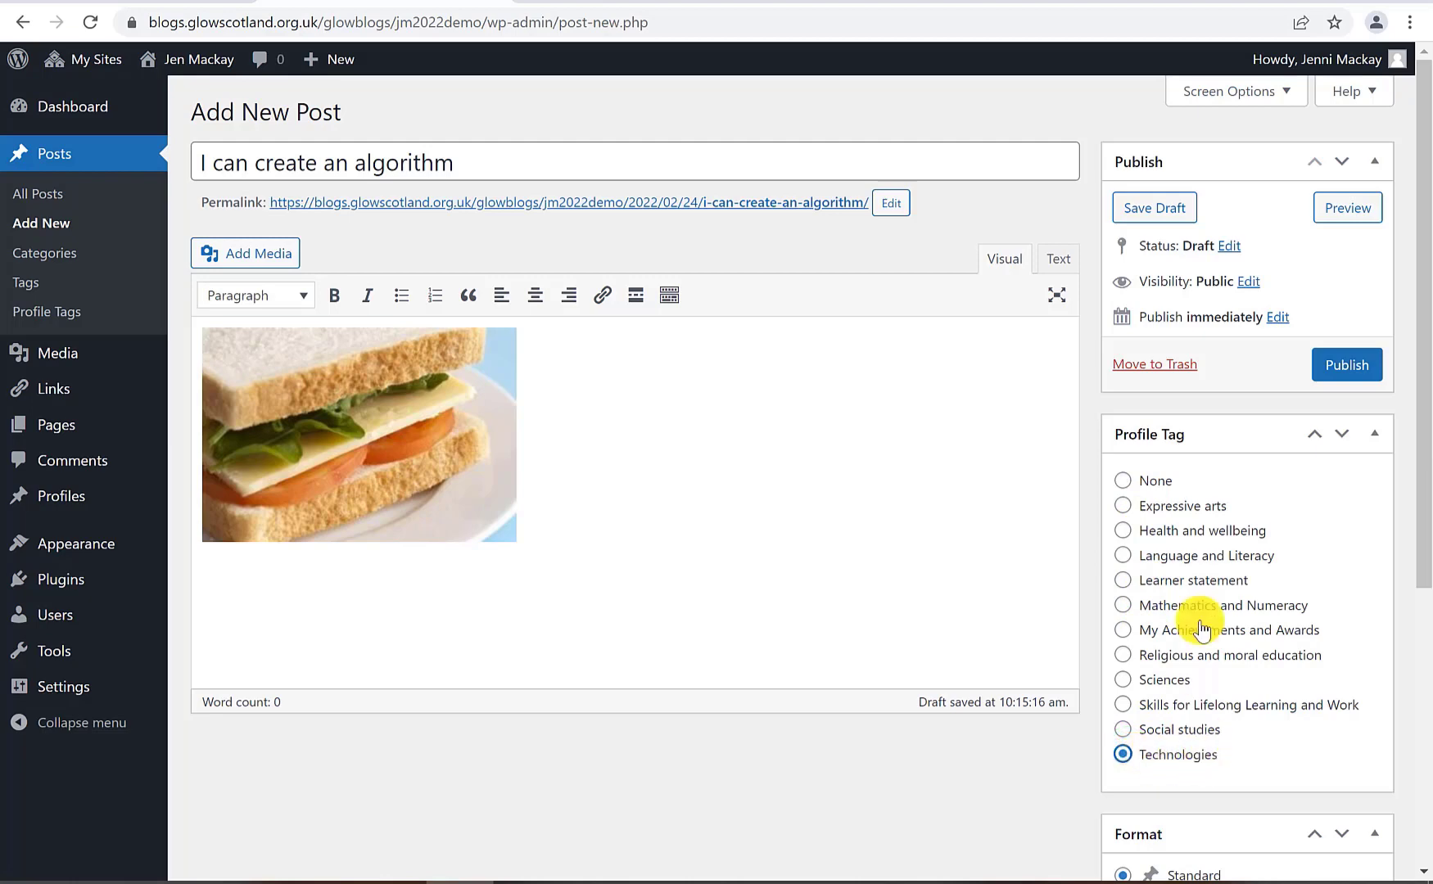
scroll(1208, 606, "down", 5)
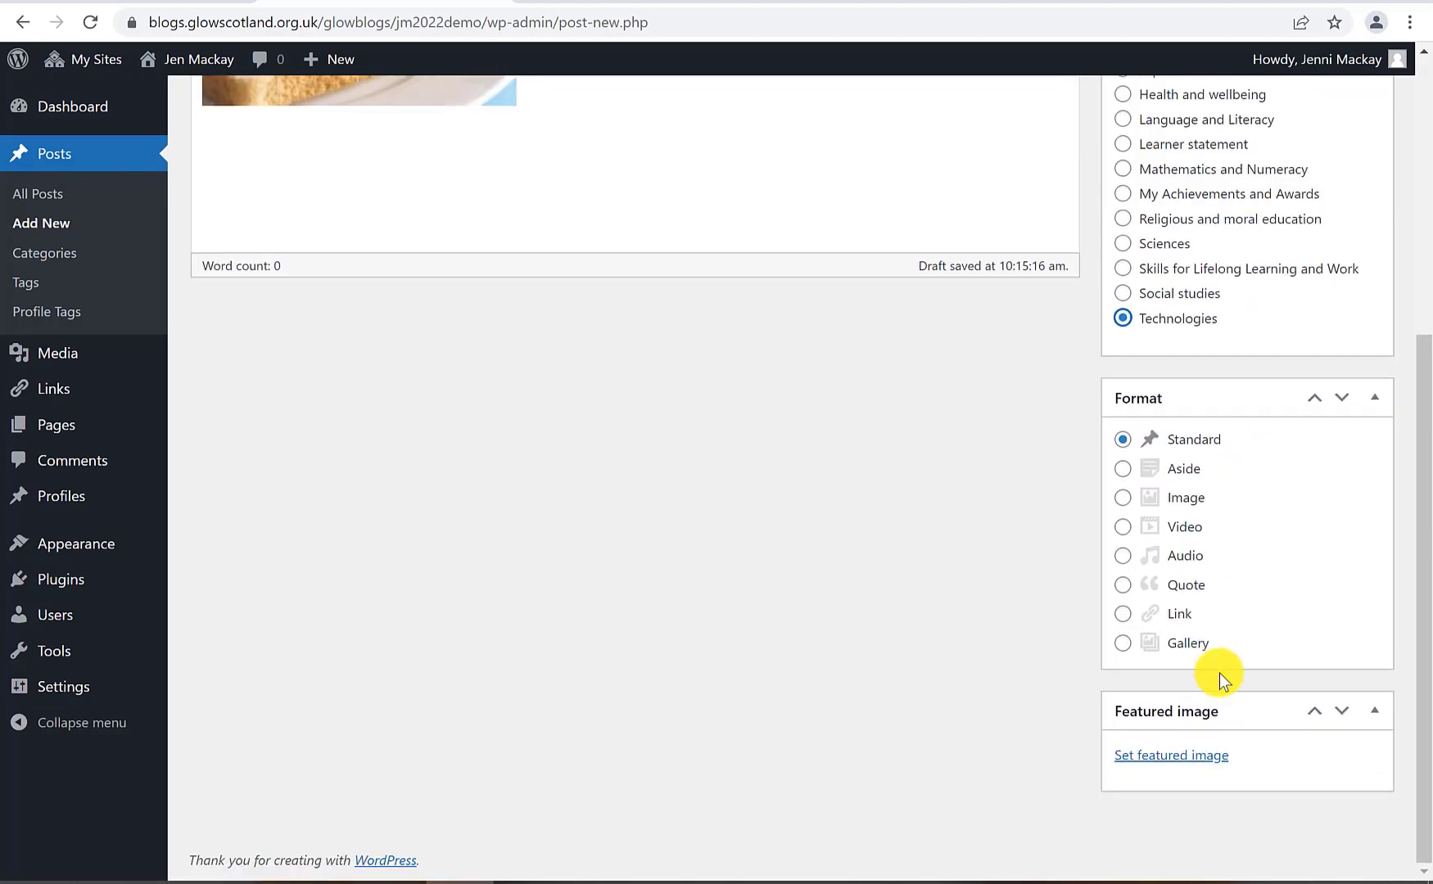
scroll(1219, 673, "up", 5)
left_click(1367, 368)
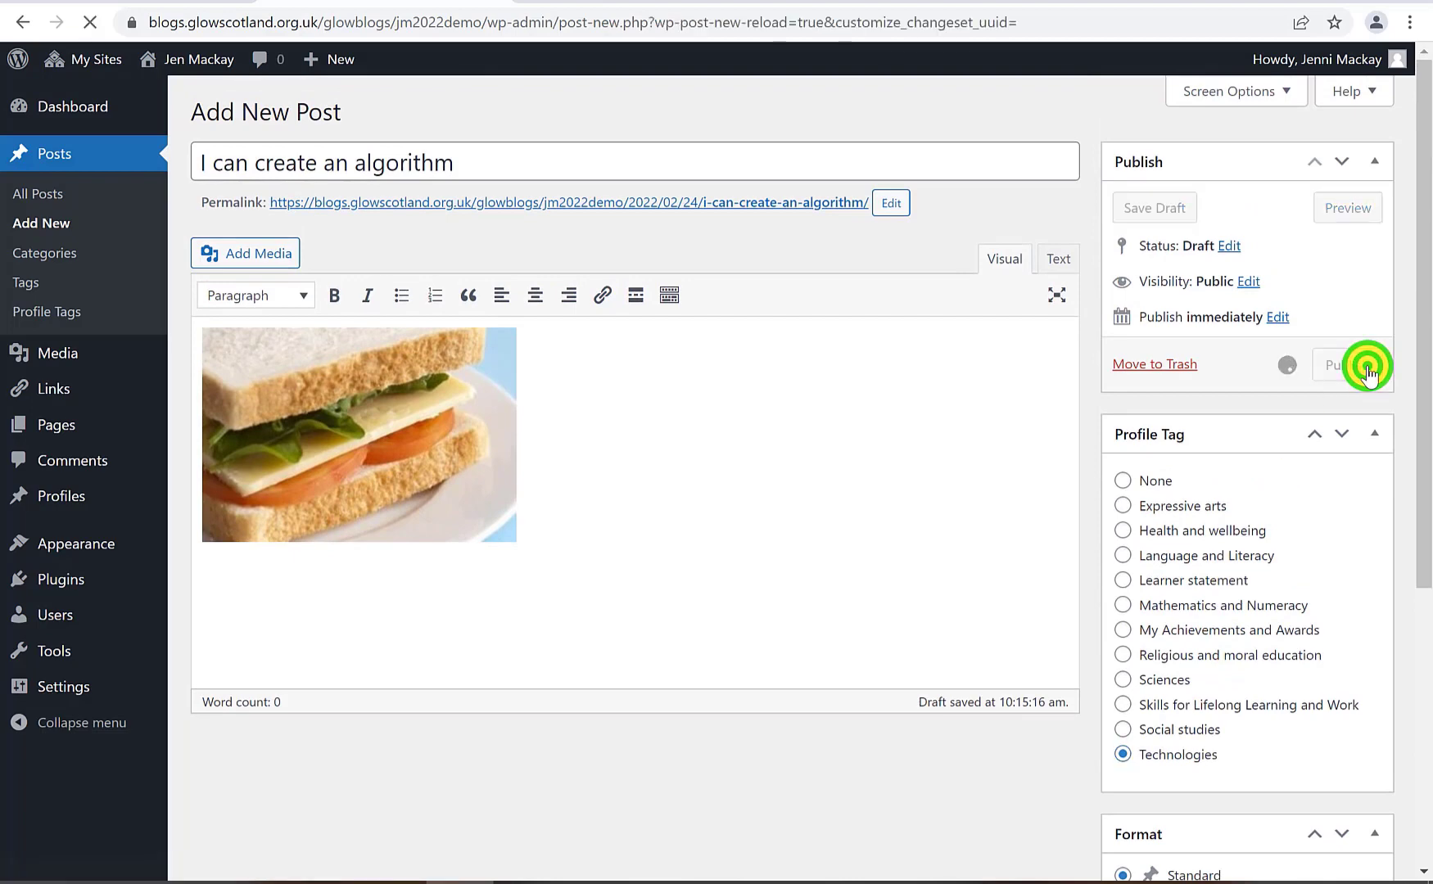
Check the All Posts list, then visit the master ePortfolio site's front page
left_click(33, 195)
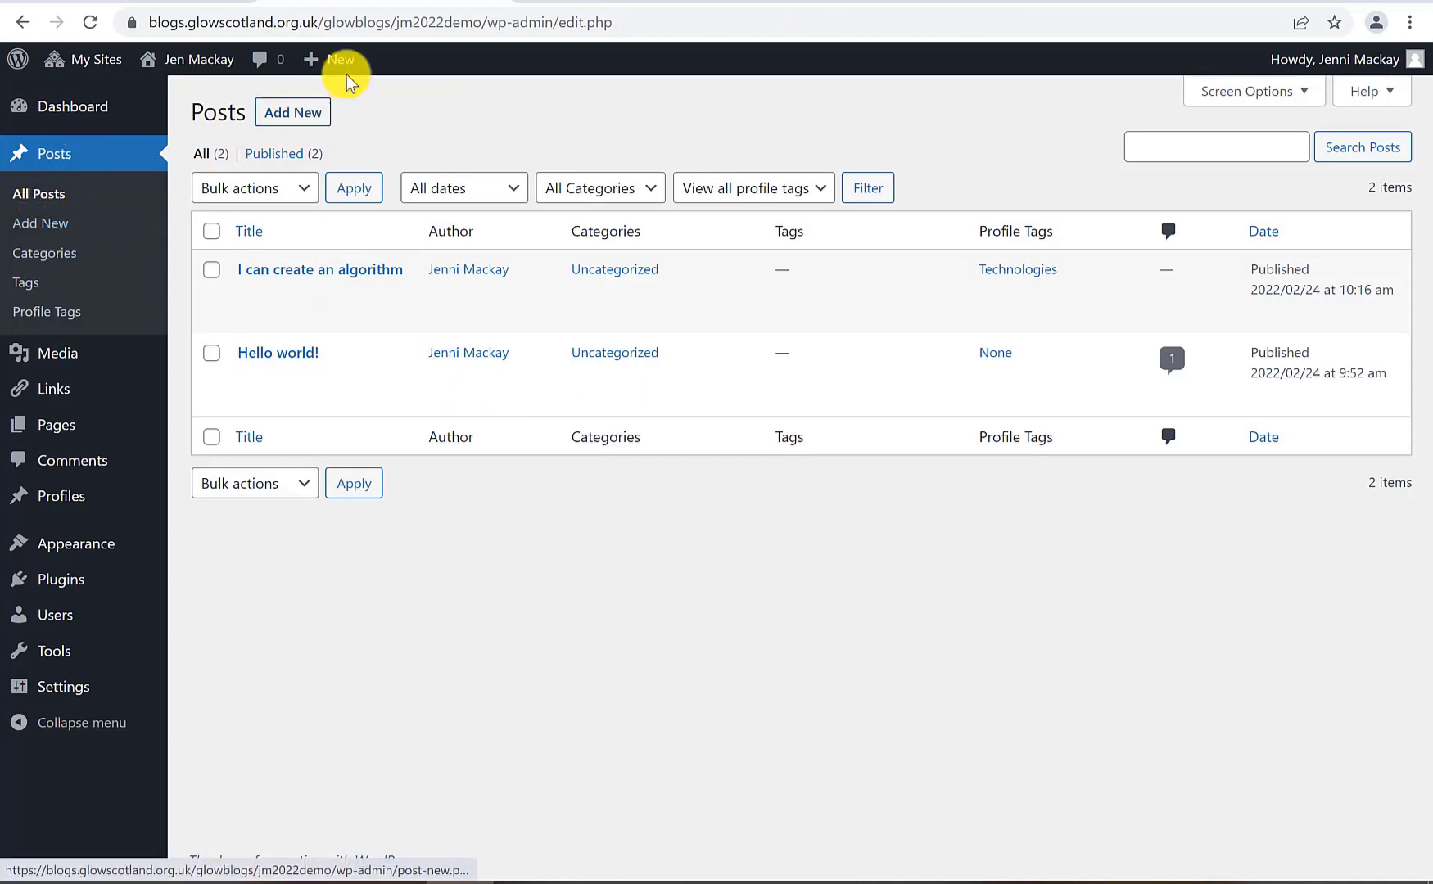
mouse_move(351, 66)
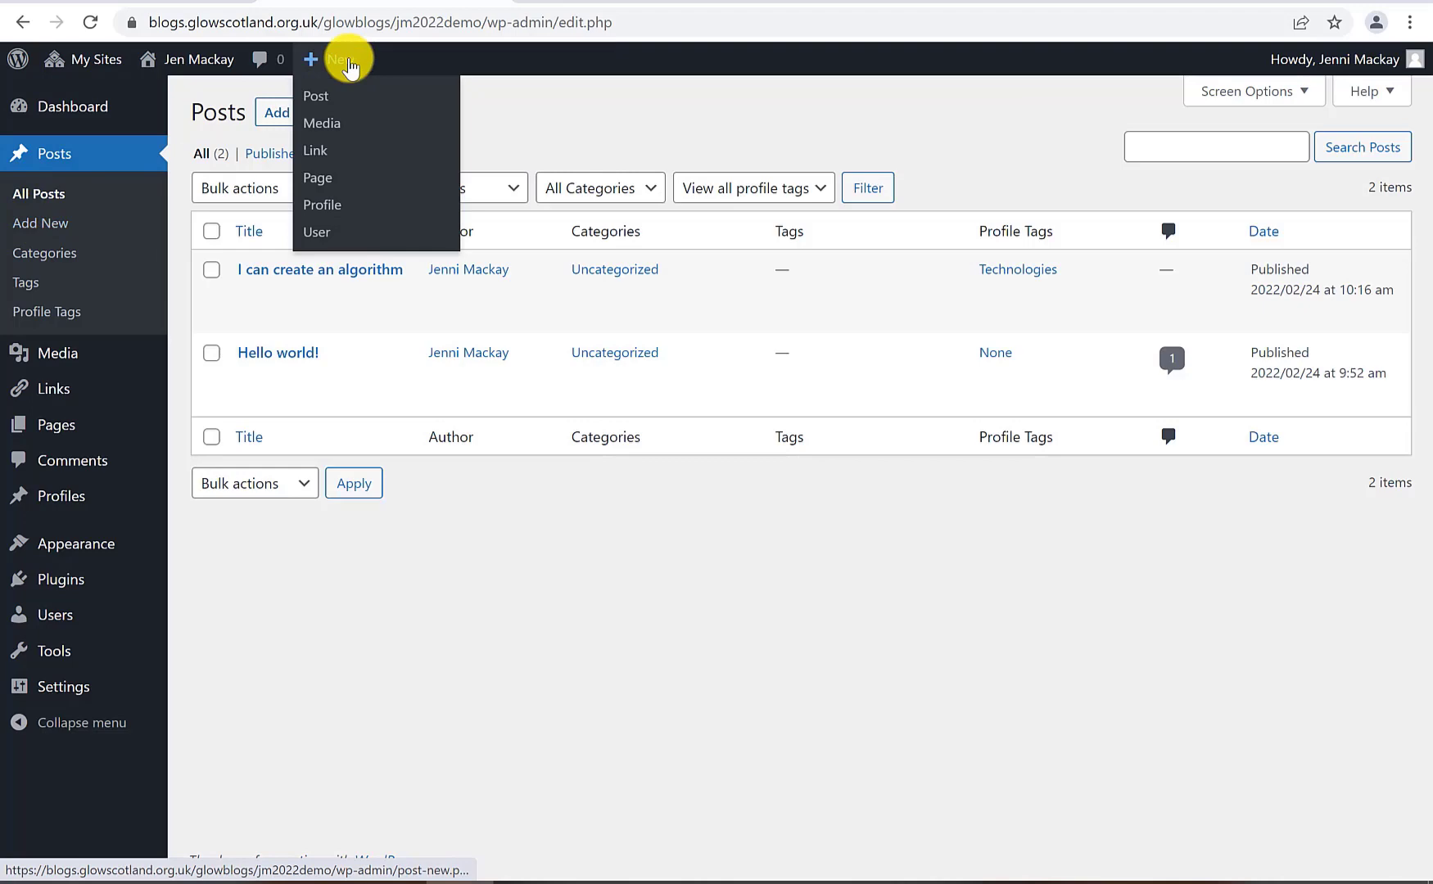
left_click(332, 98)
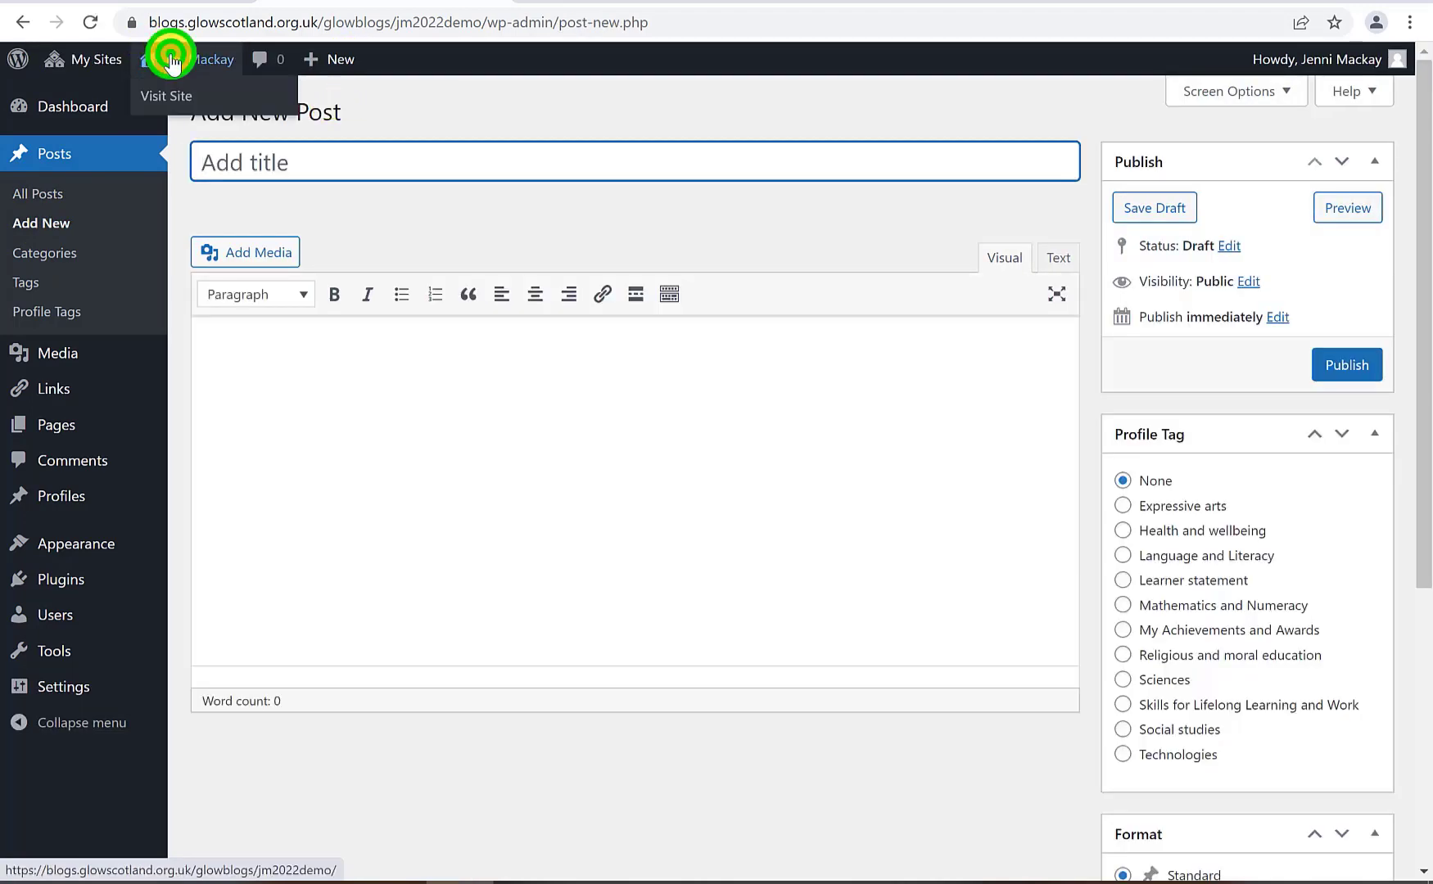
left_click(171, 61)
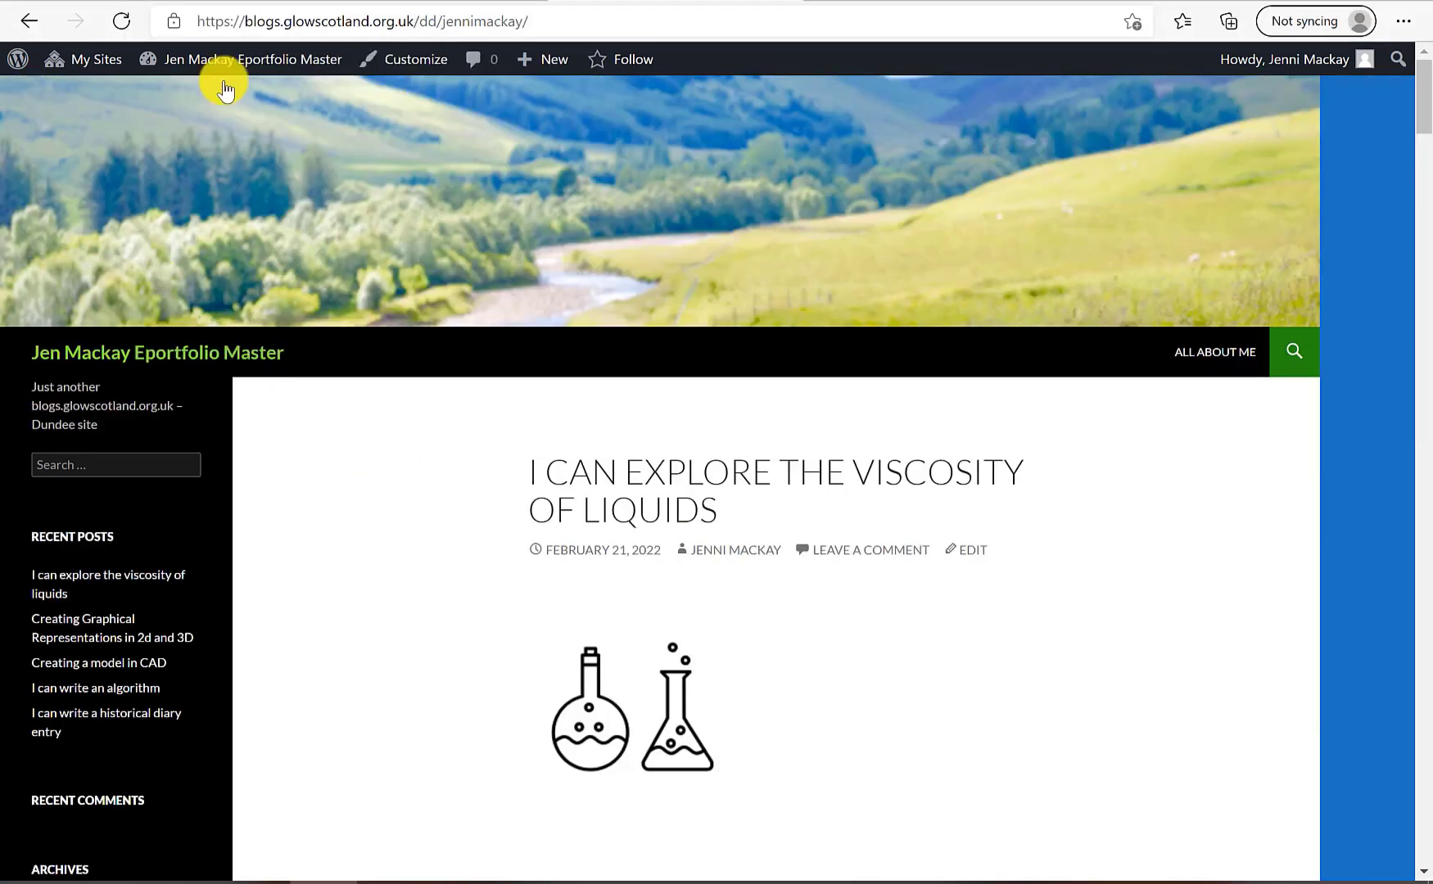
scroll(947, 404, "down", 15)
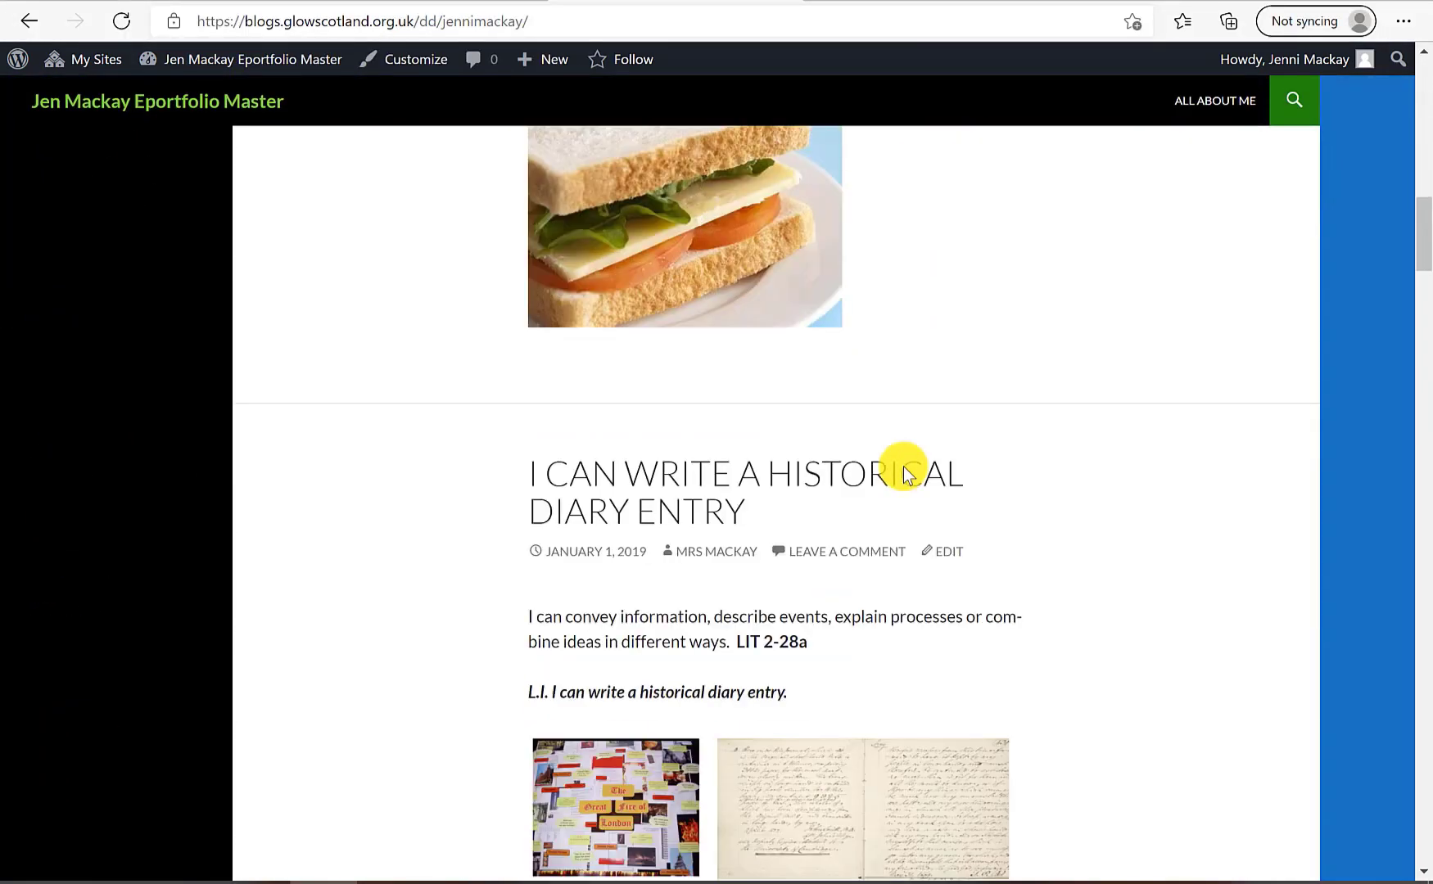
scroll(904, 470, "down", 20)
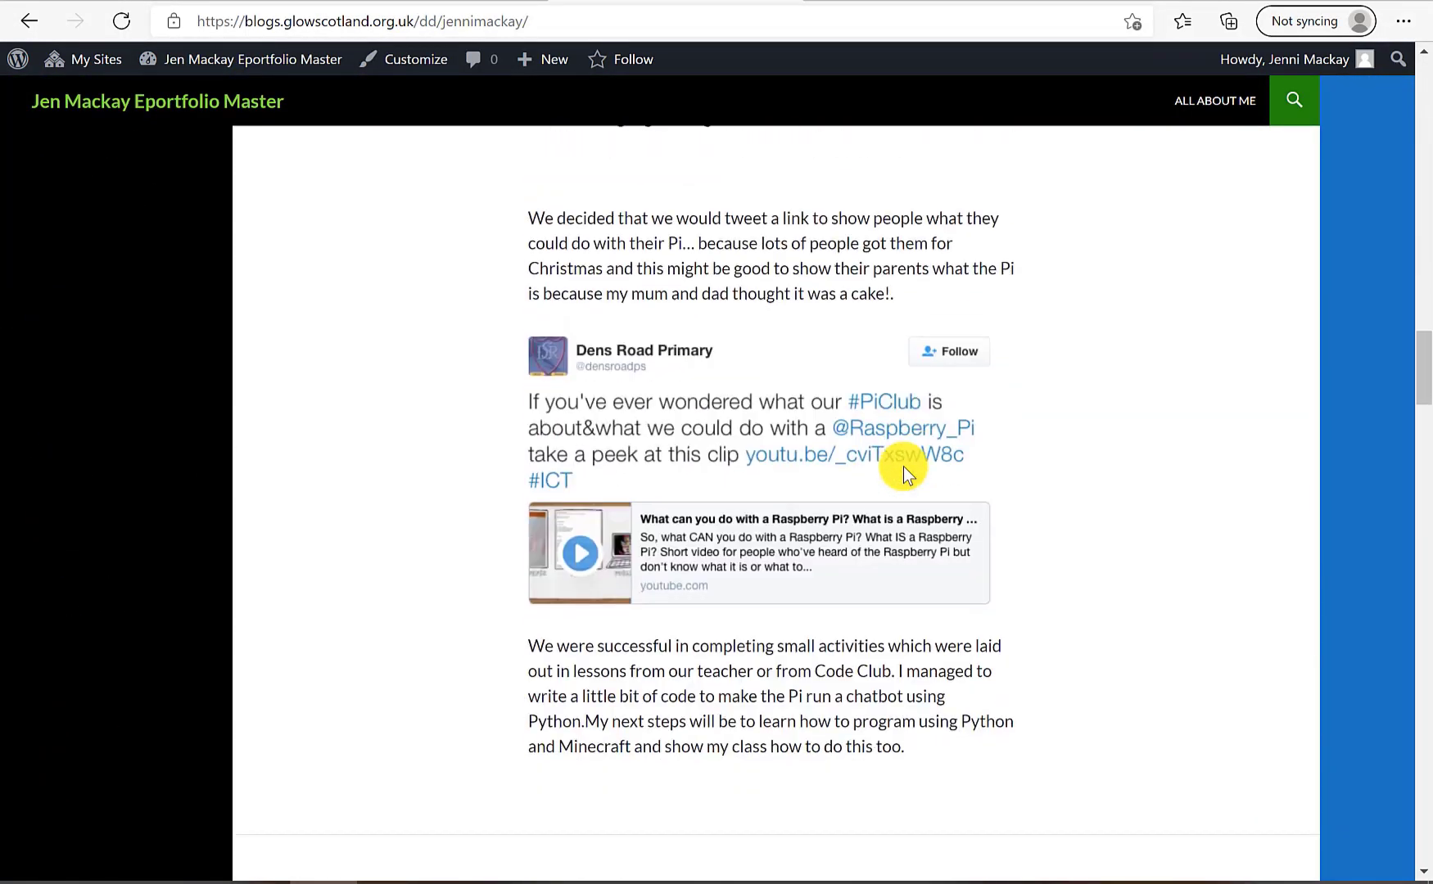
scroll(904, 467, "down", 20)
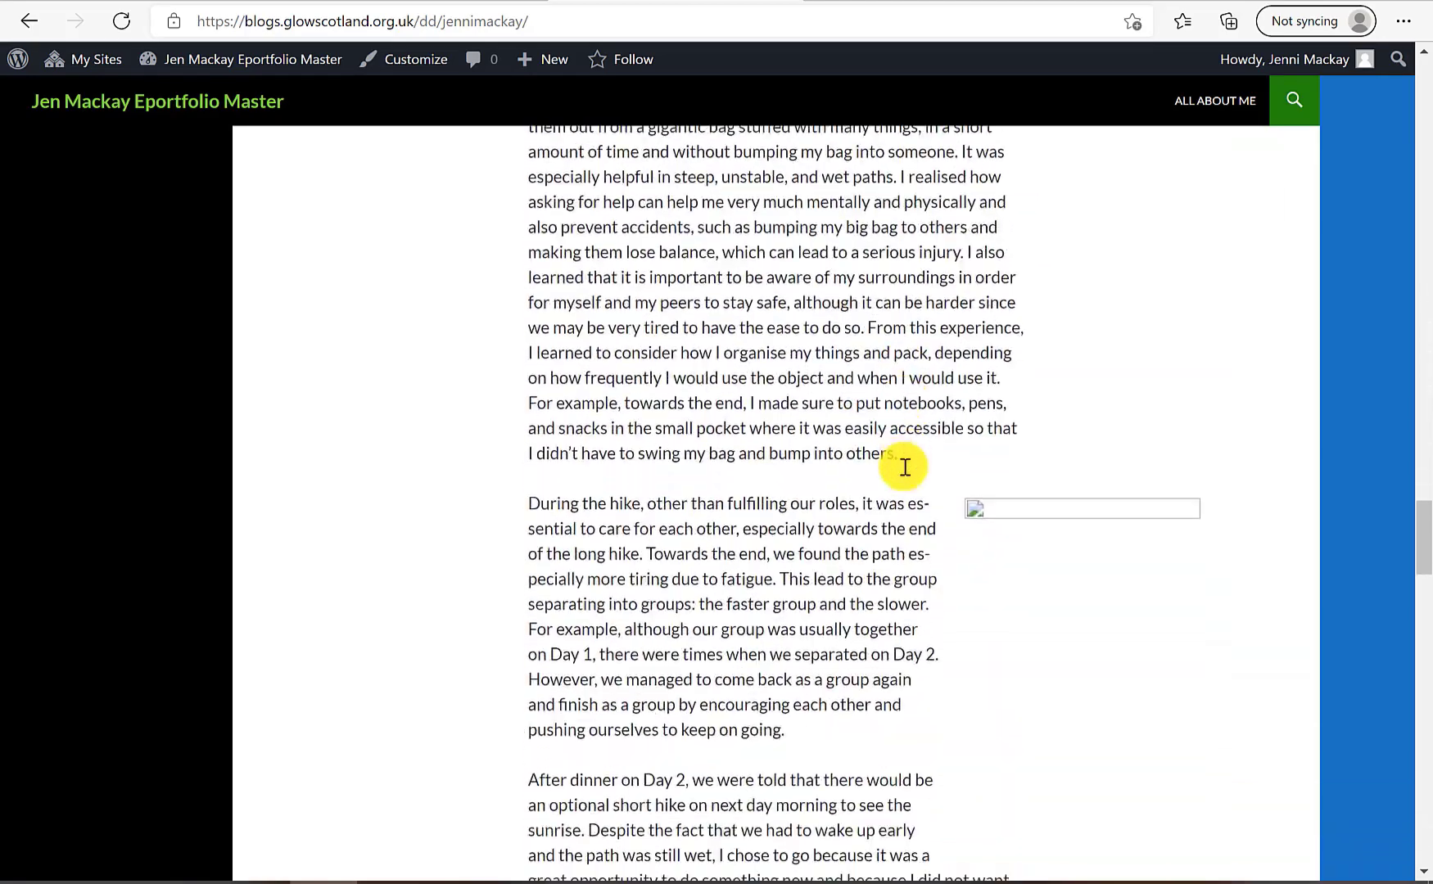
scroll(905, 467, "down", 20)
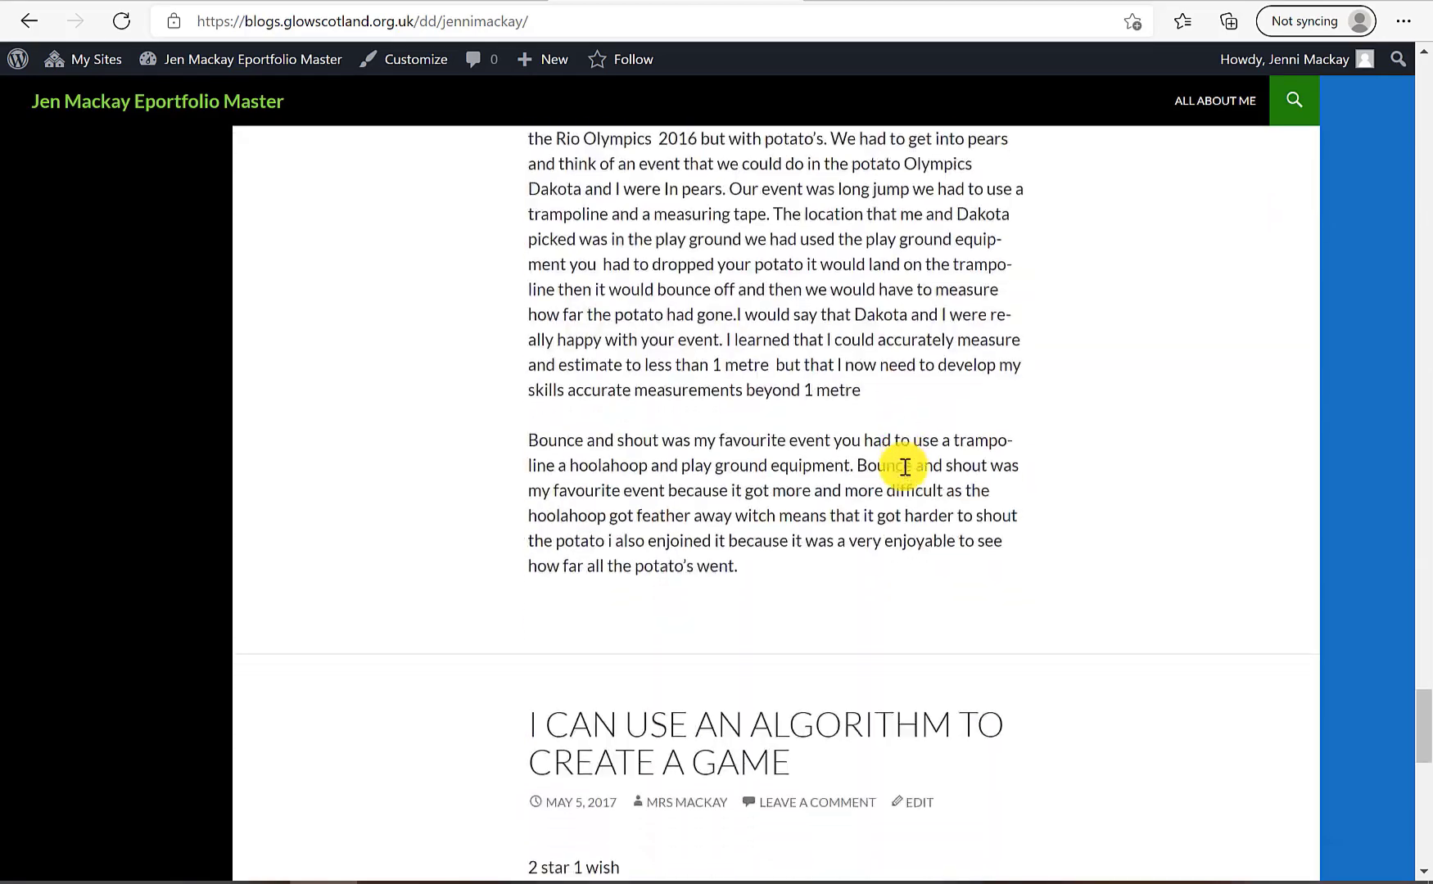
scroll(905, 466, "down", 6)
scroll(905, 467, "up", 20)
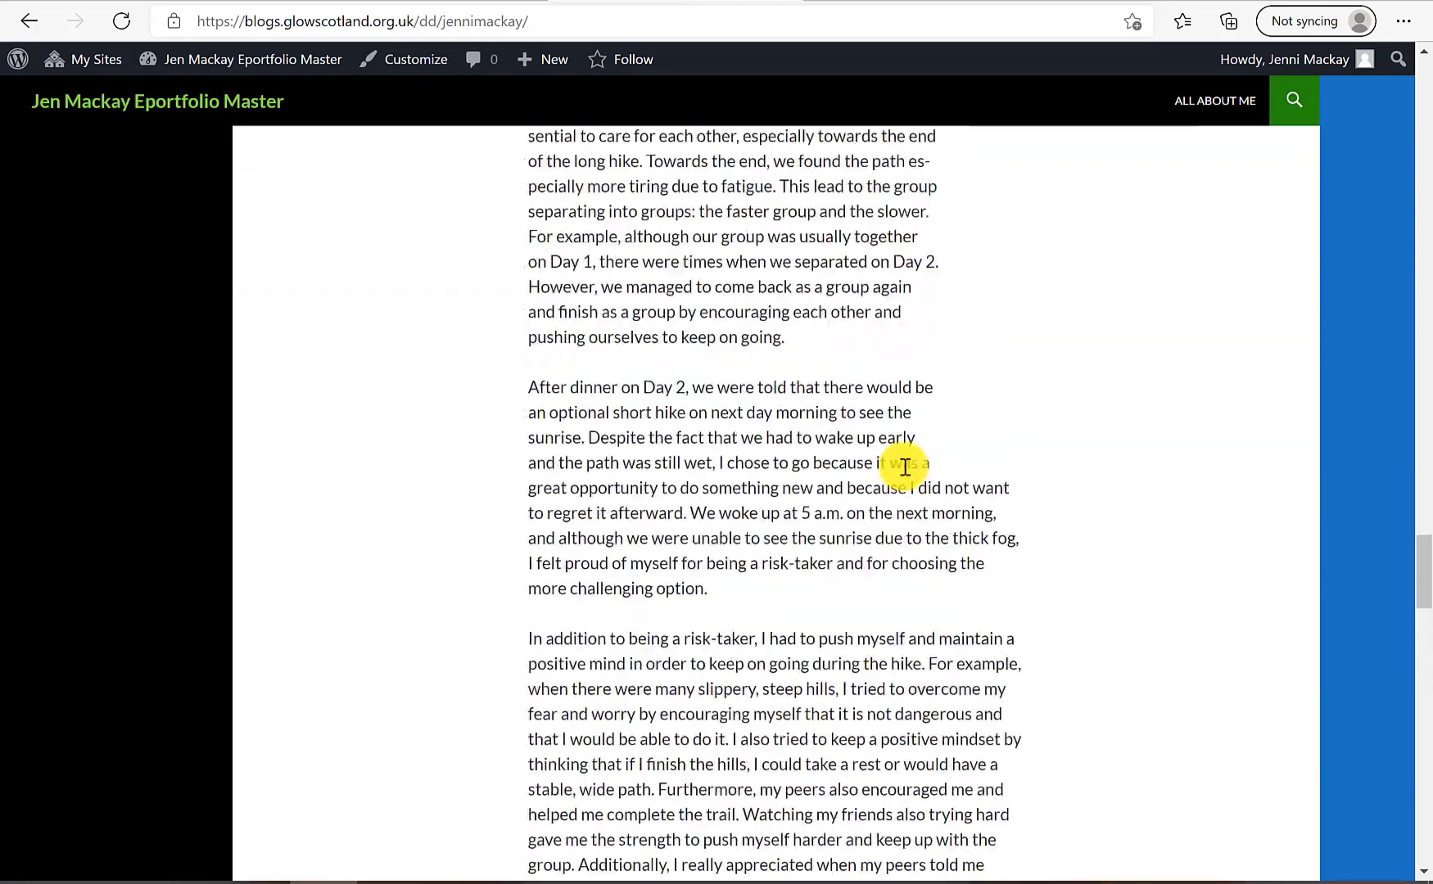
scroll(905, 466, "up", 20)
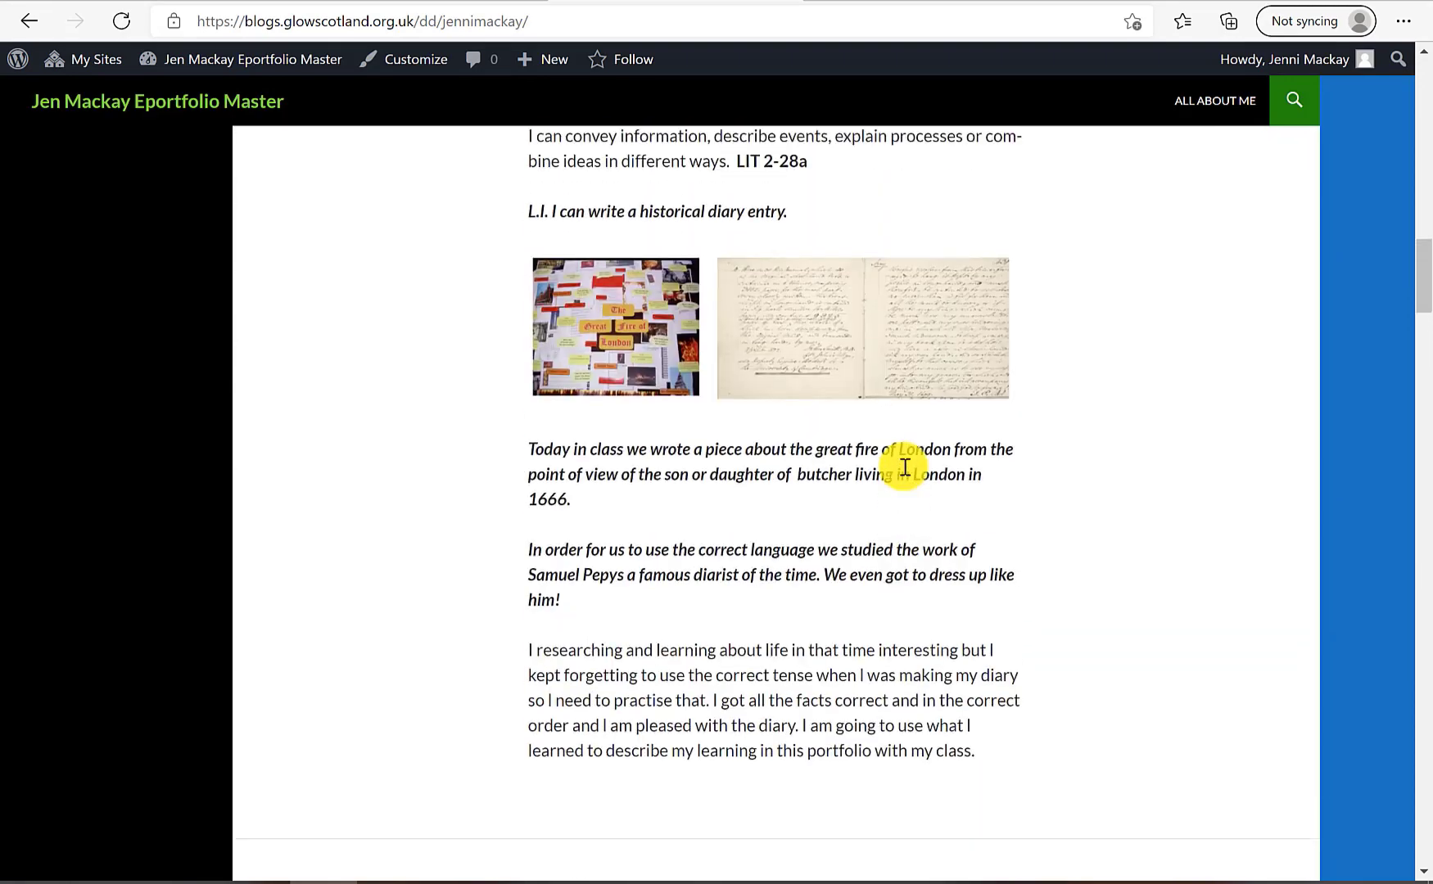
scroll(905, 467, "up", 14)
scroll(905, 467, "down", 2)
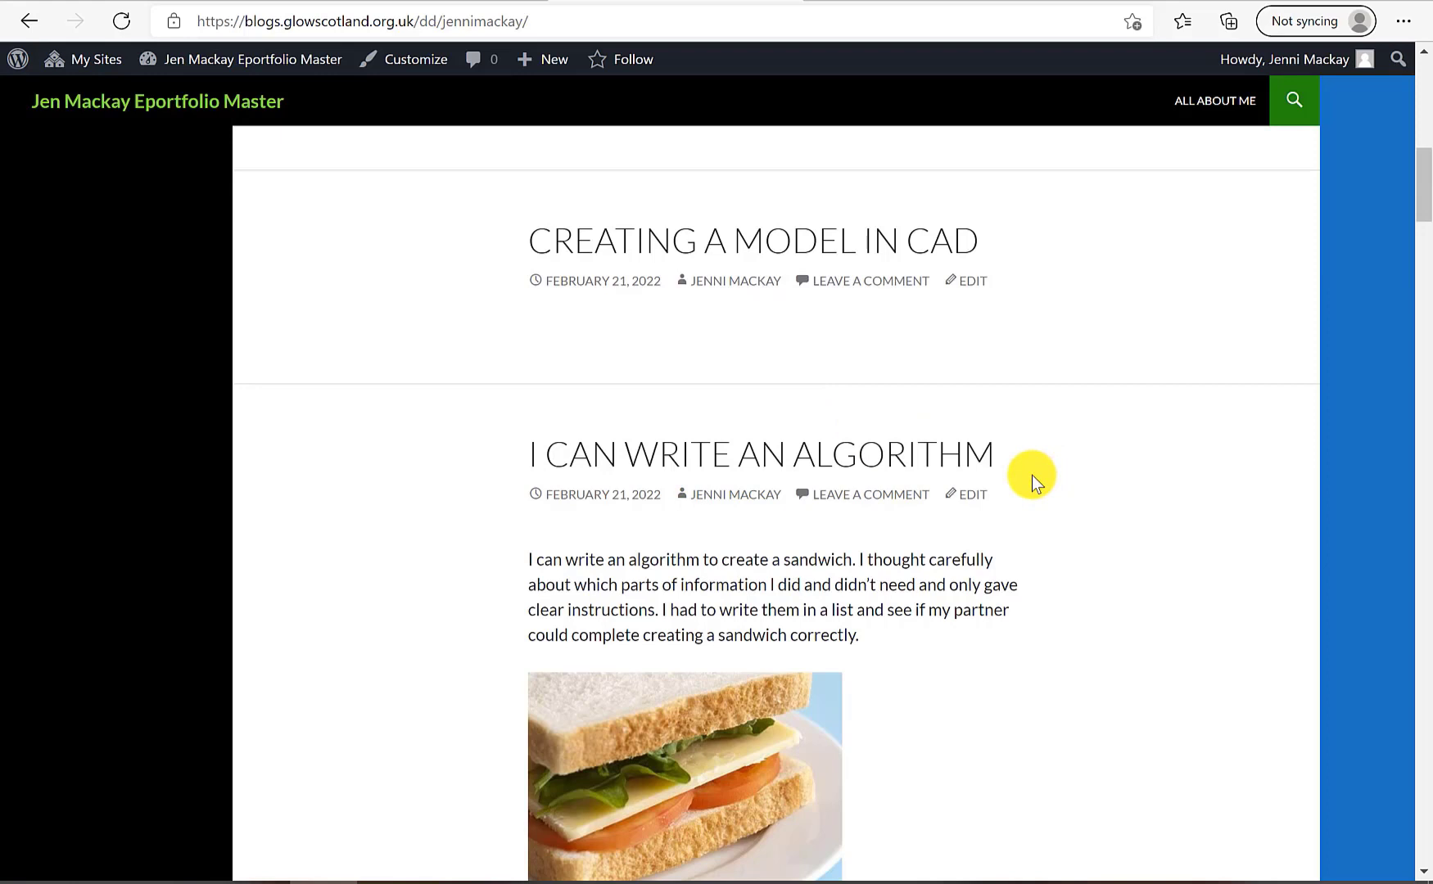
scroll(635, 589, "down", 1)
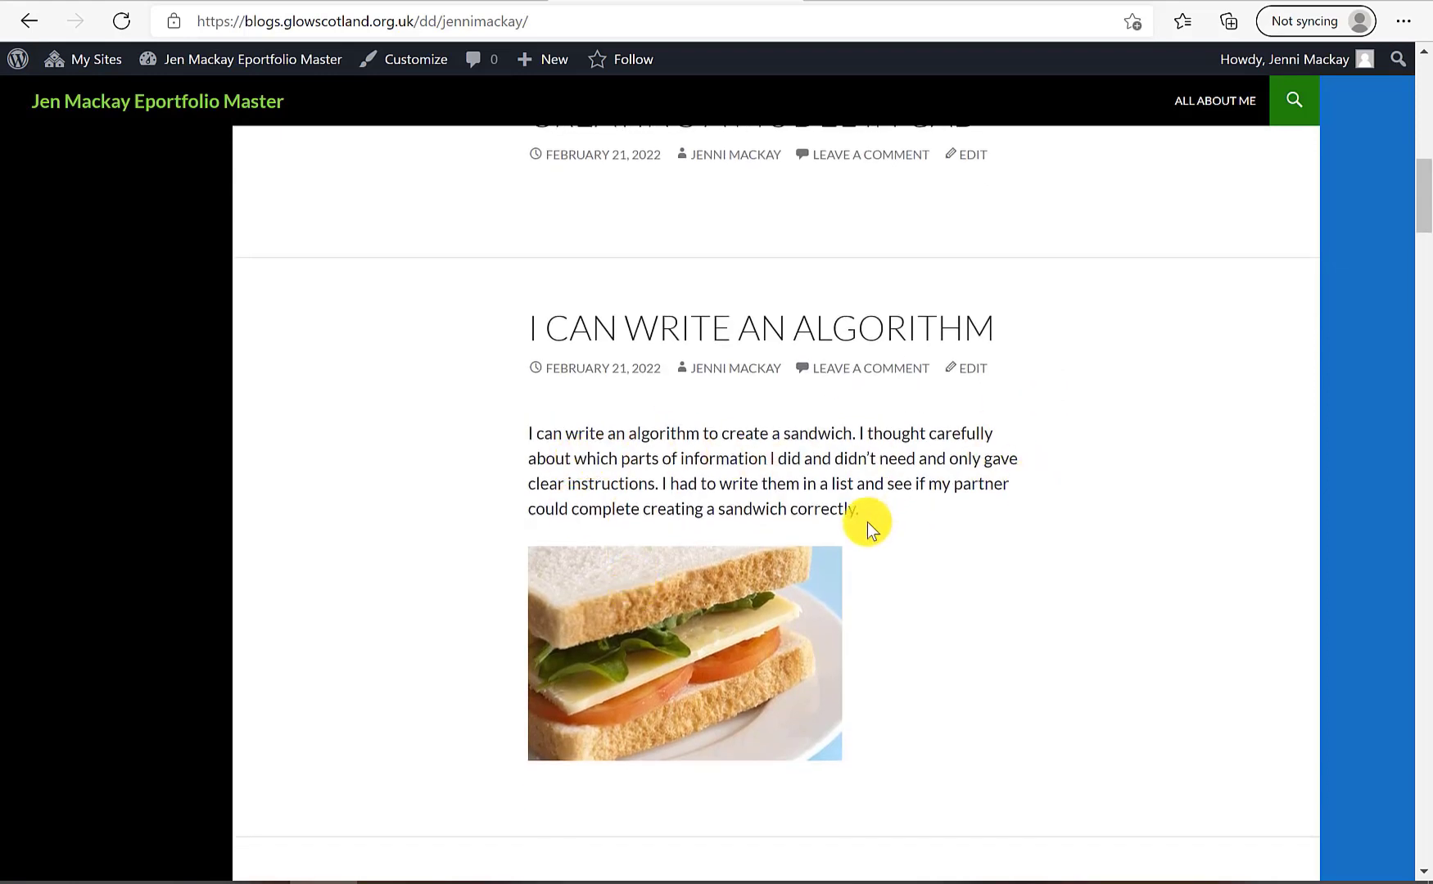
scroll(868, 522, "up", 1)
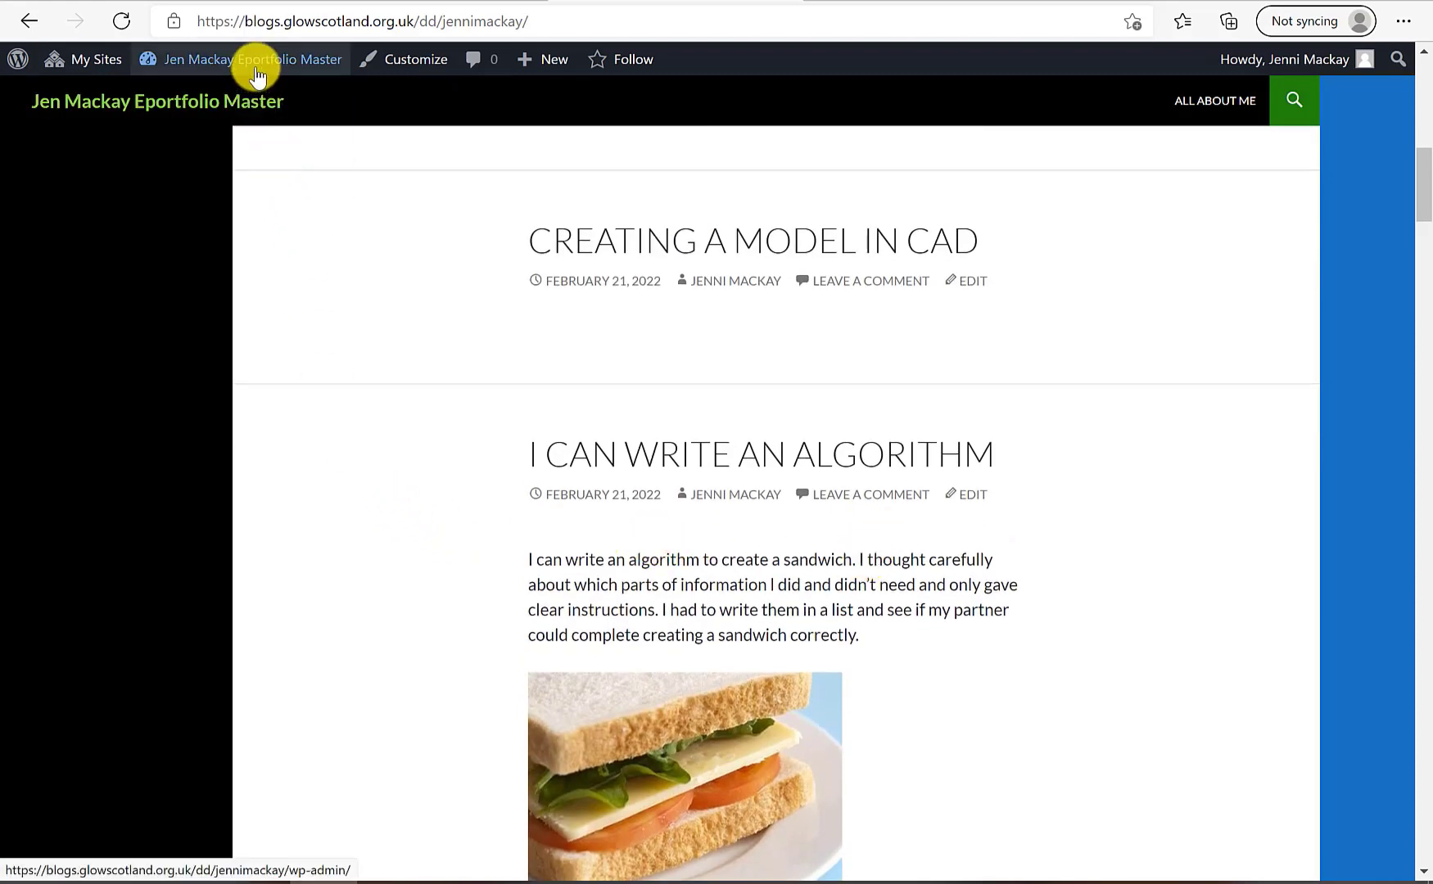
mouse_move(248, 70)
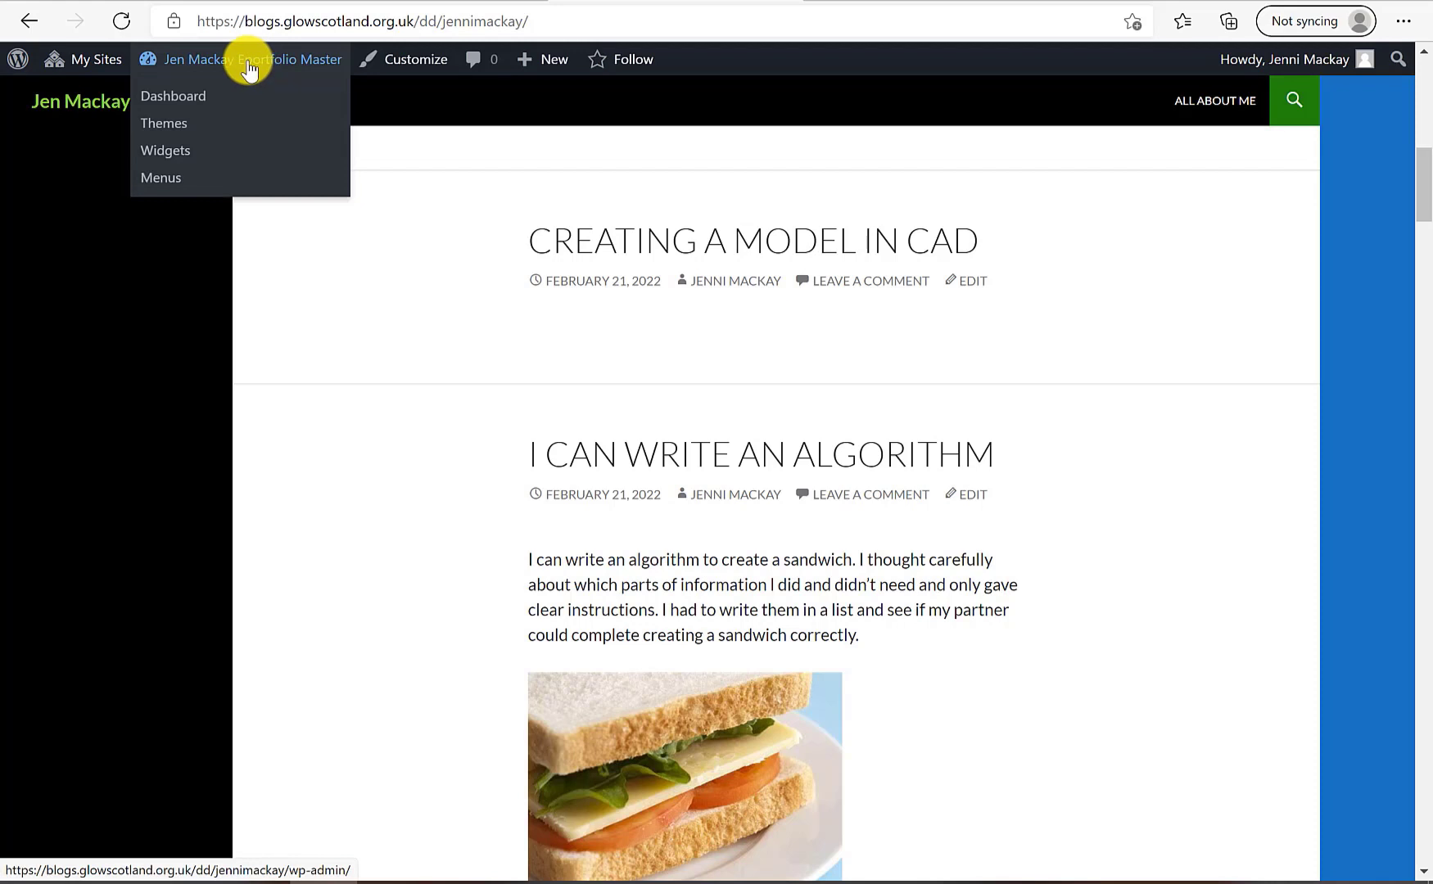
Go to the master ePortfolio Dashboard and open Profiles, showing the one published profile
left_click(248, 69)
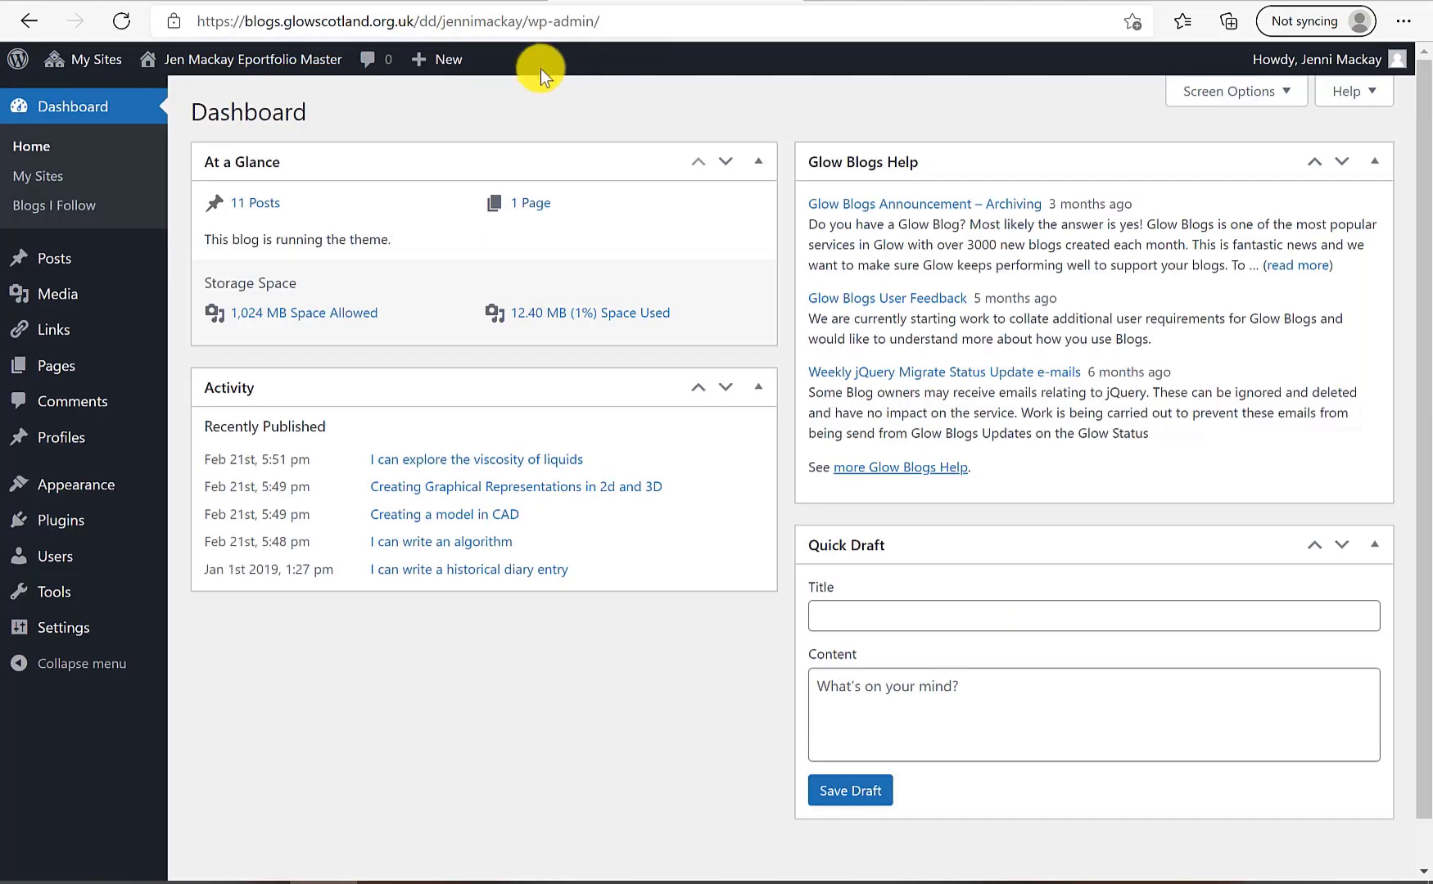
mouse_move(72, 455)
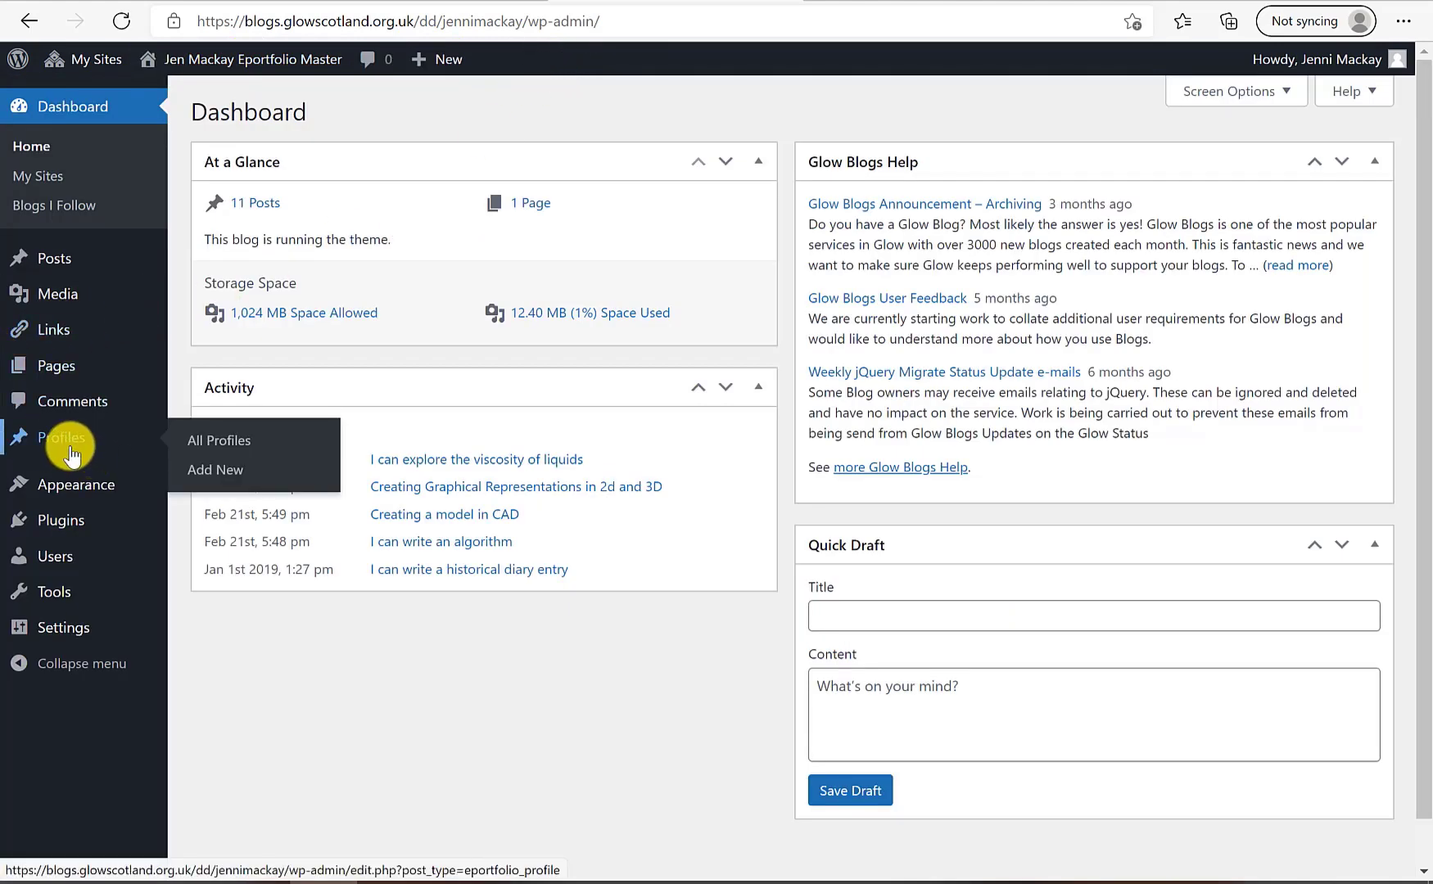
left_click(71, 452)
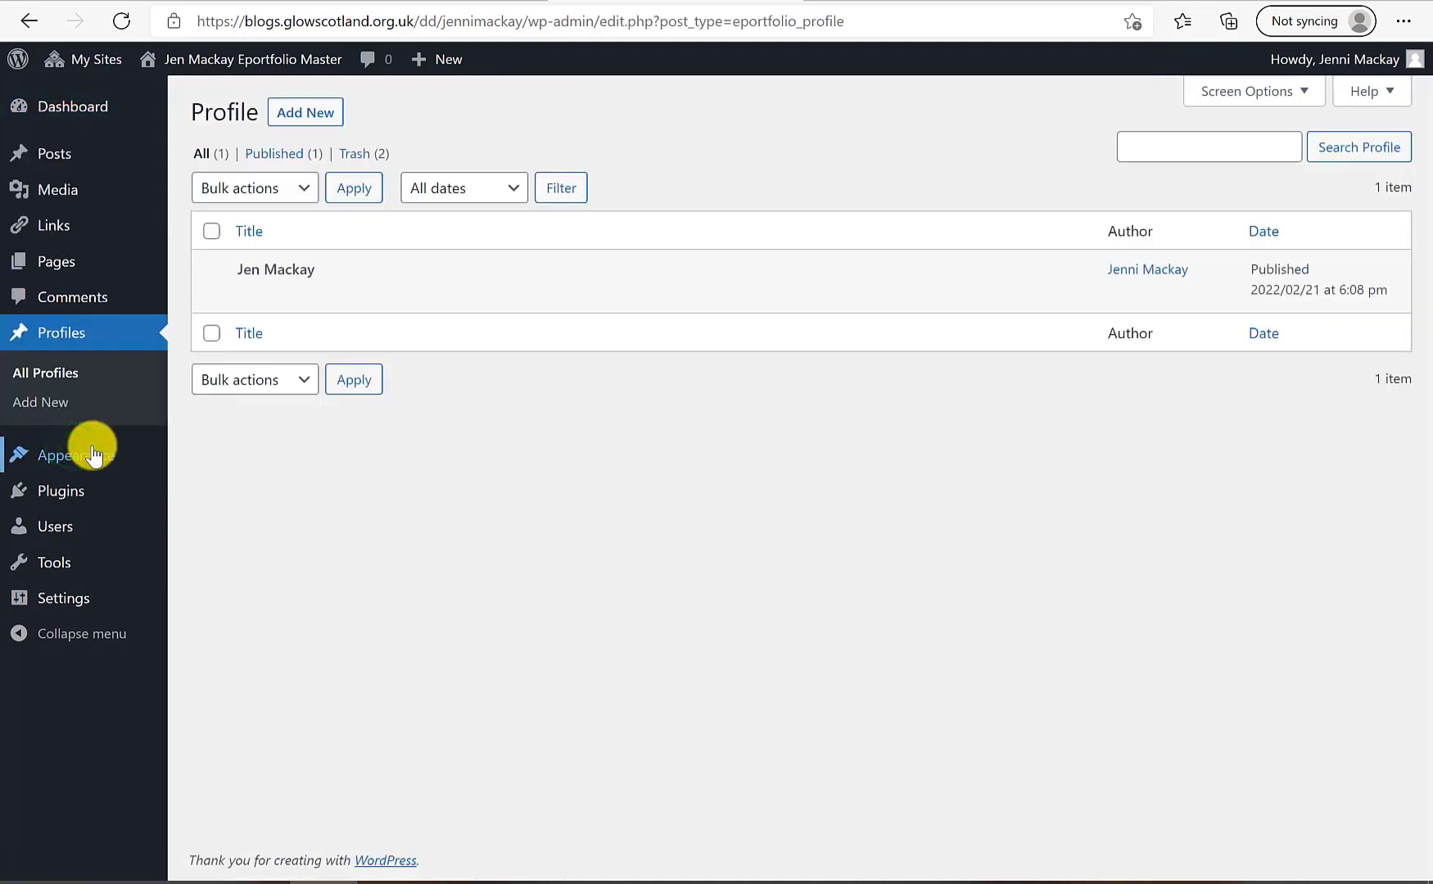
mouse_move(1110, 275)
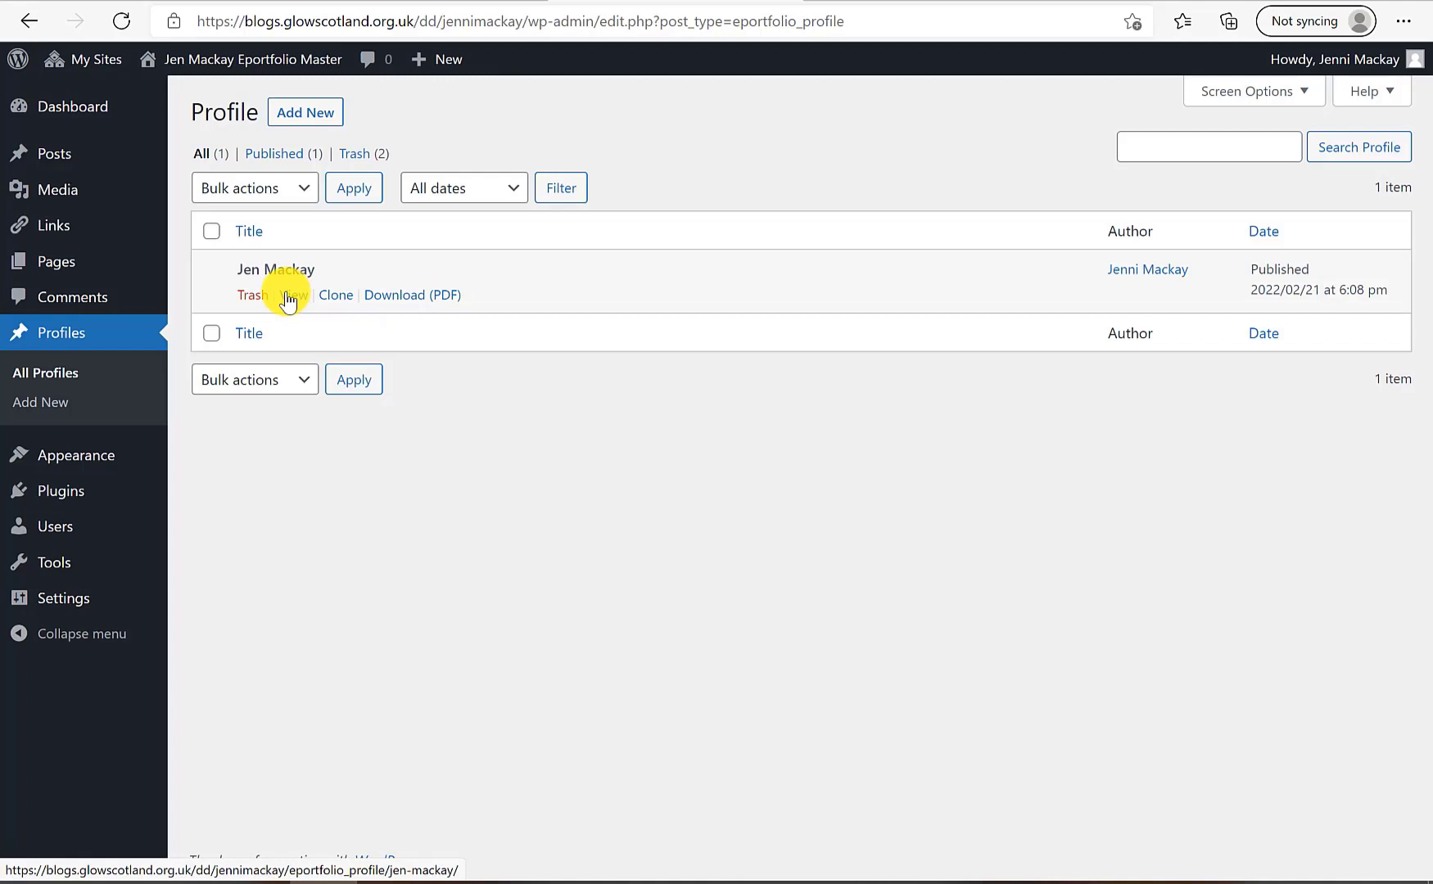
Add a new profile titled with the pupil's name, school Demo School and class Demo Class
left_click(271, 121)
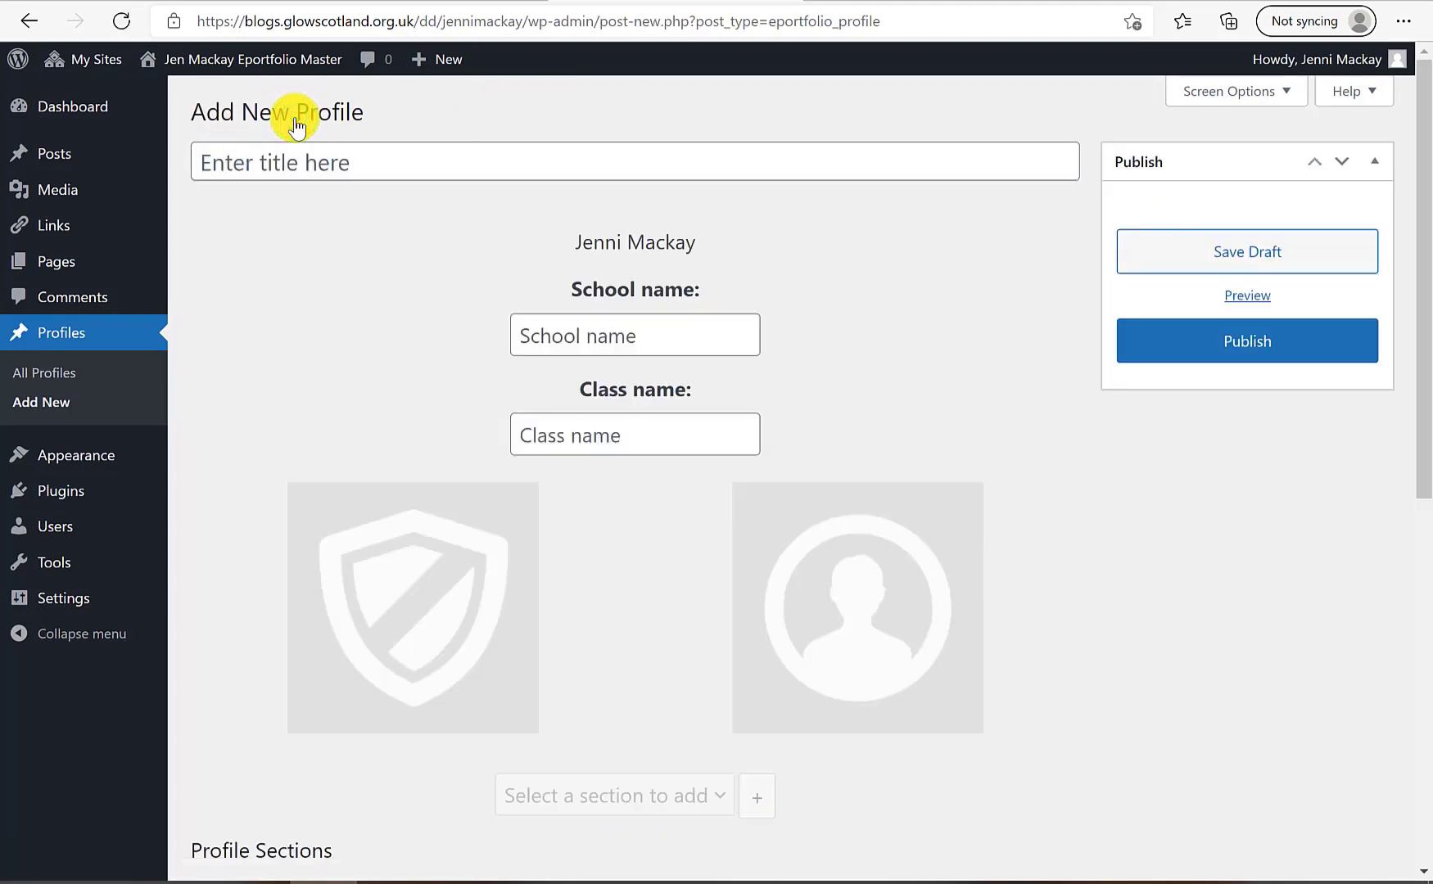
left_click(313, 173)
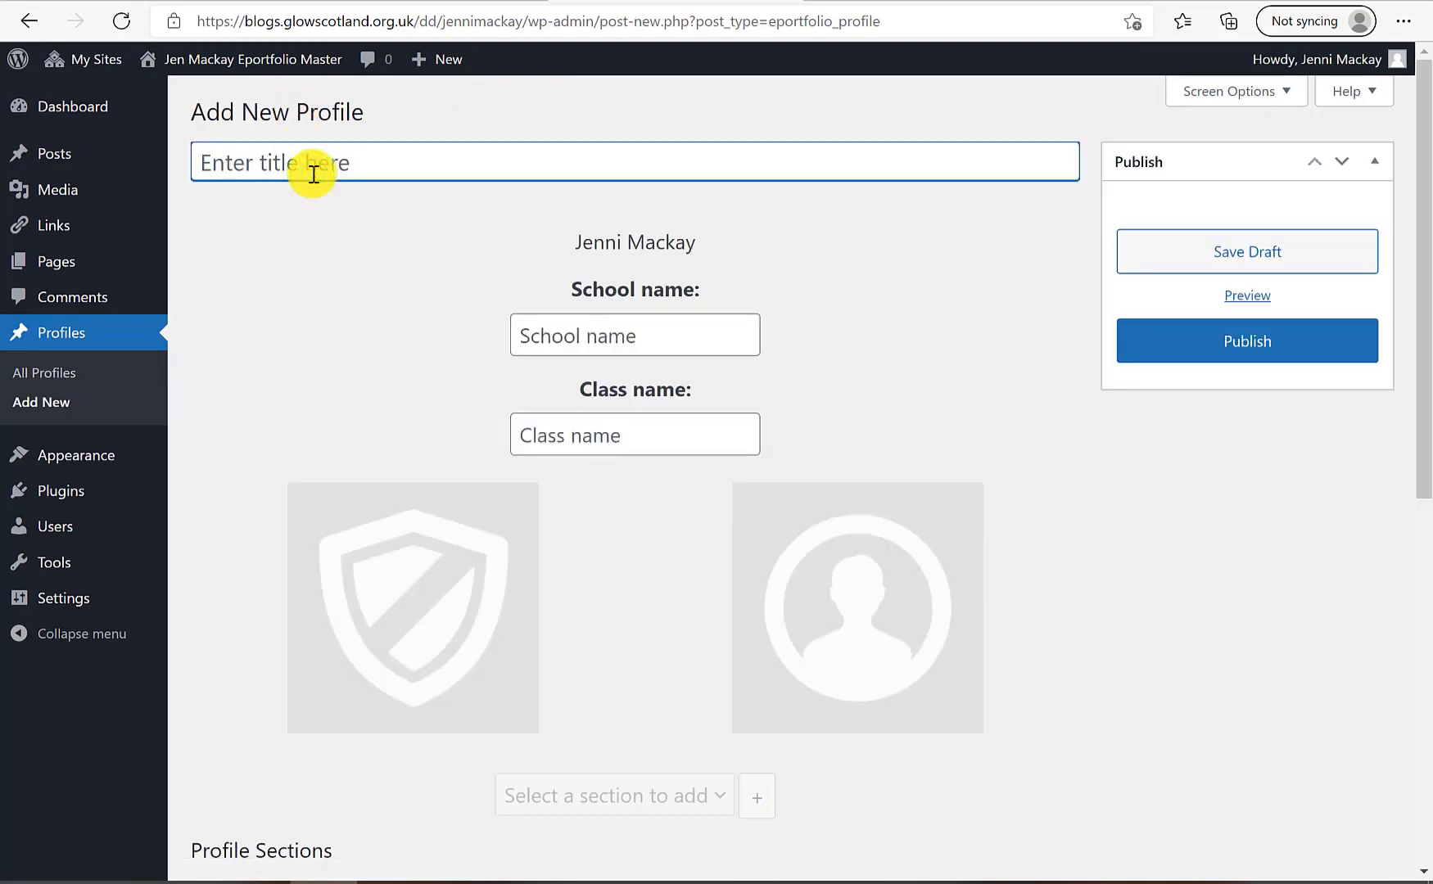
left_click(547, 332)
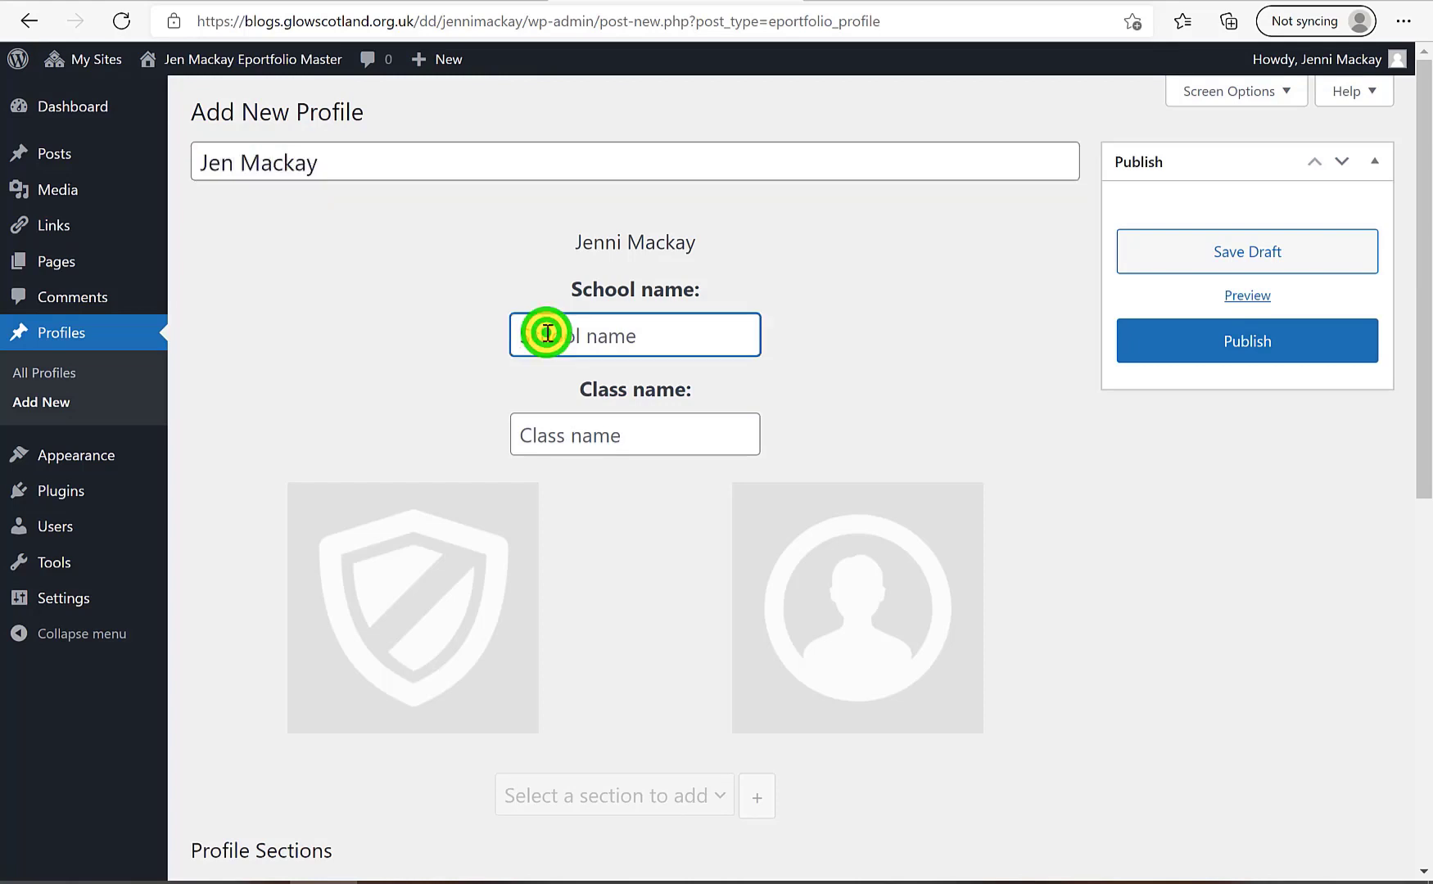
type("Demo School")
left_click(557, 424)
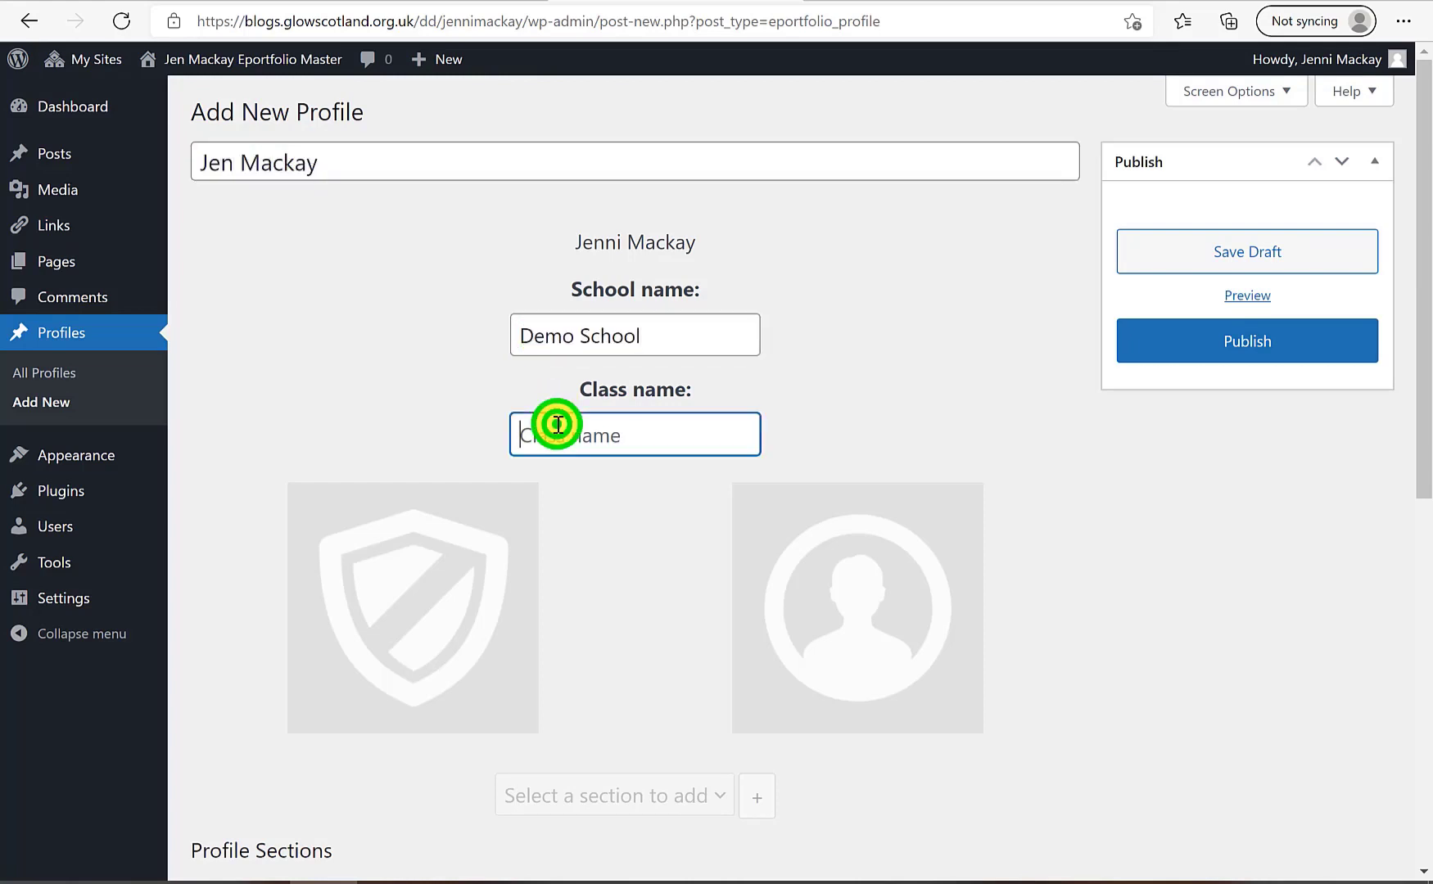
type("D")
Set the flasks picture as school badge and the cartoon girl as profile image
left_click(467, 624)
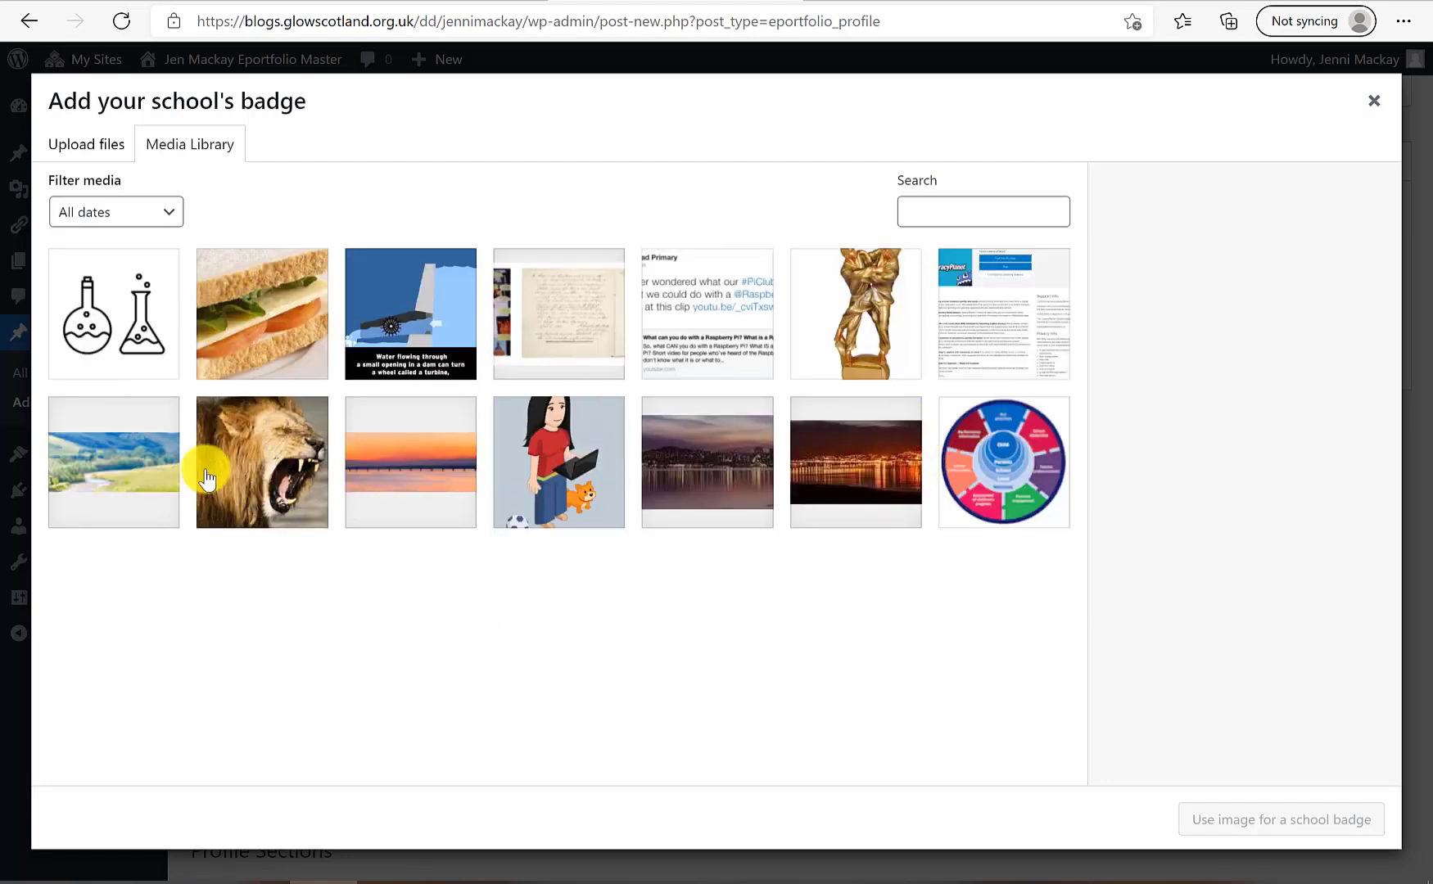
left_click(97, 316)
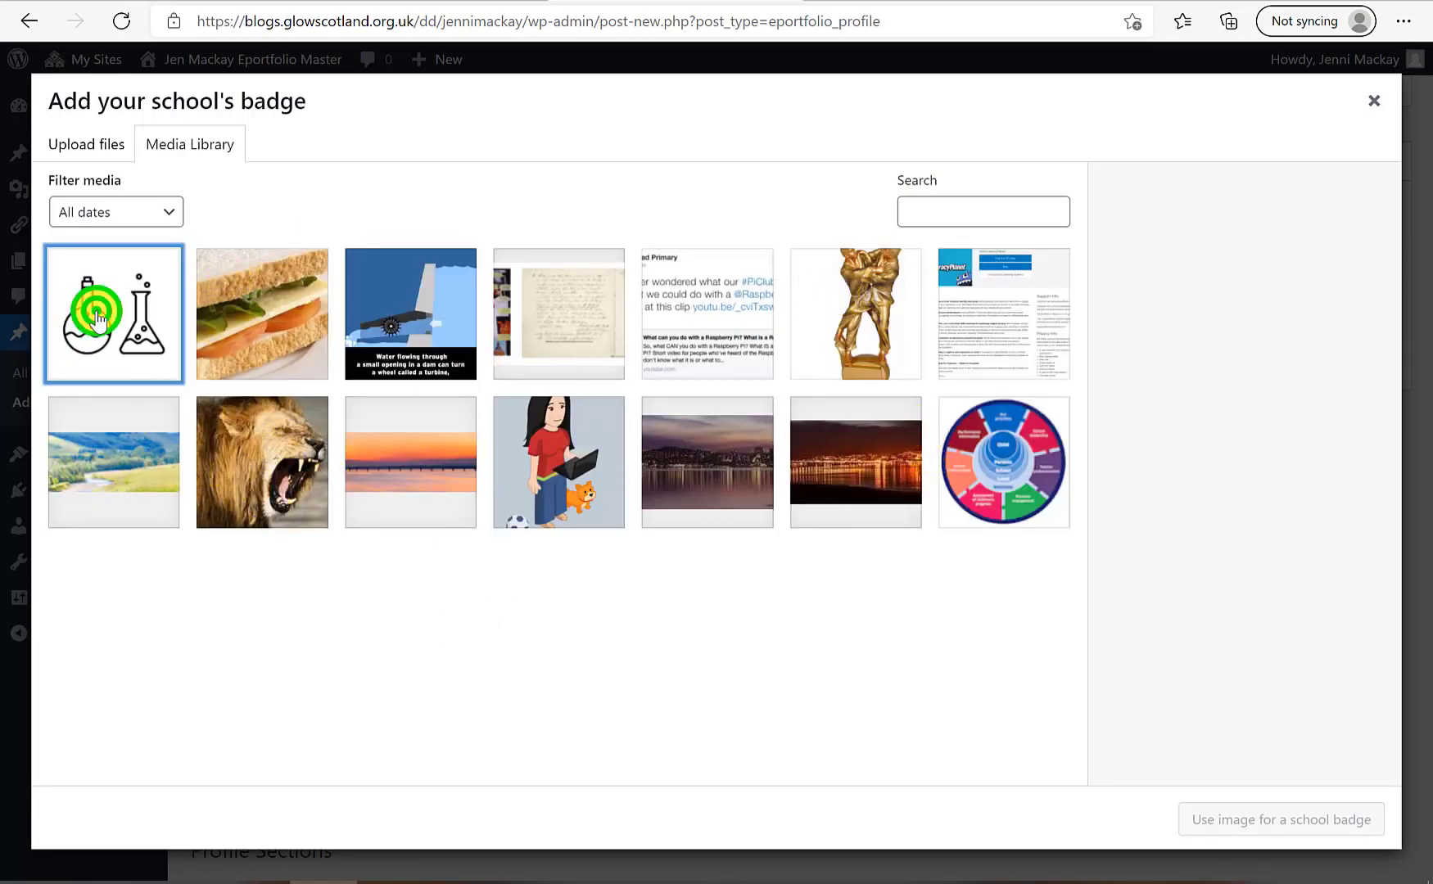
left_click(1306, 816)
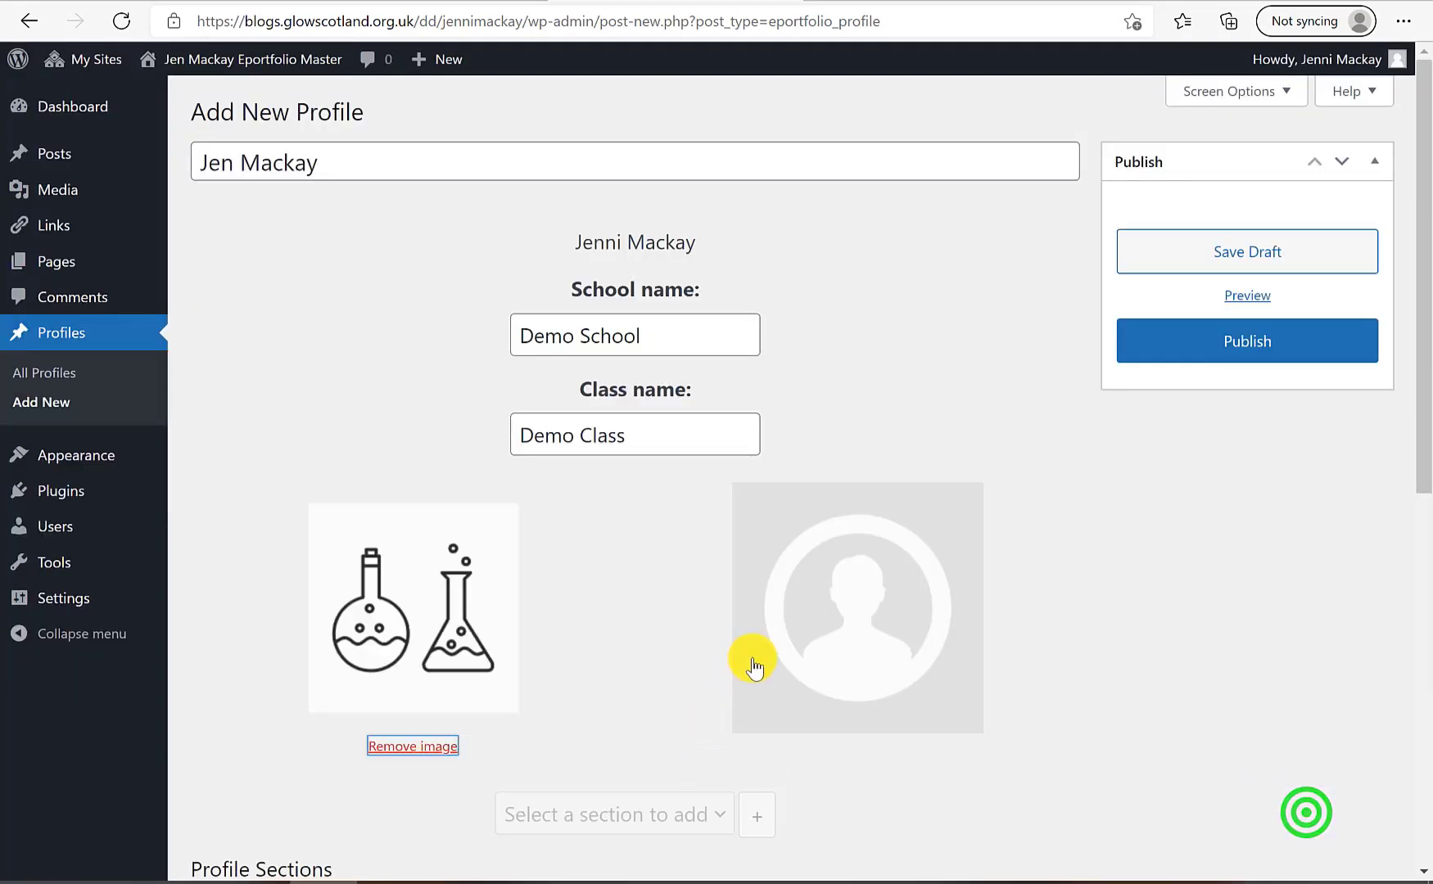
left_click(842, 638)
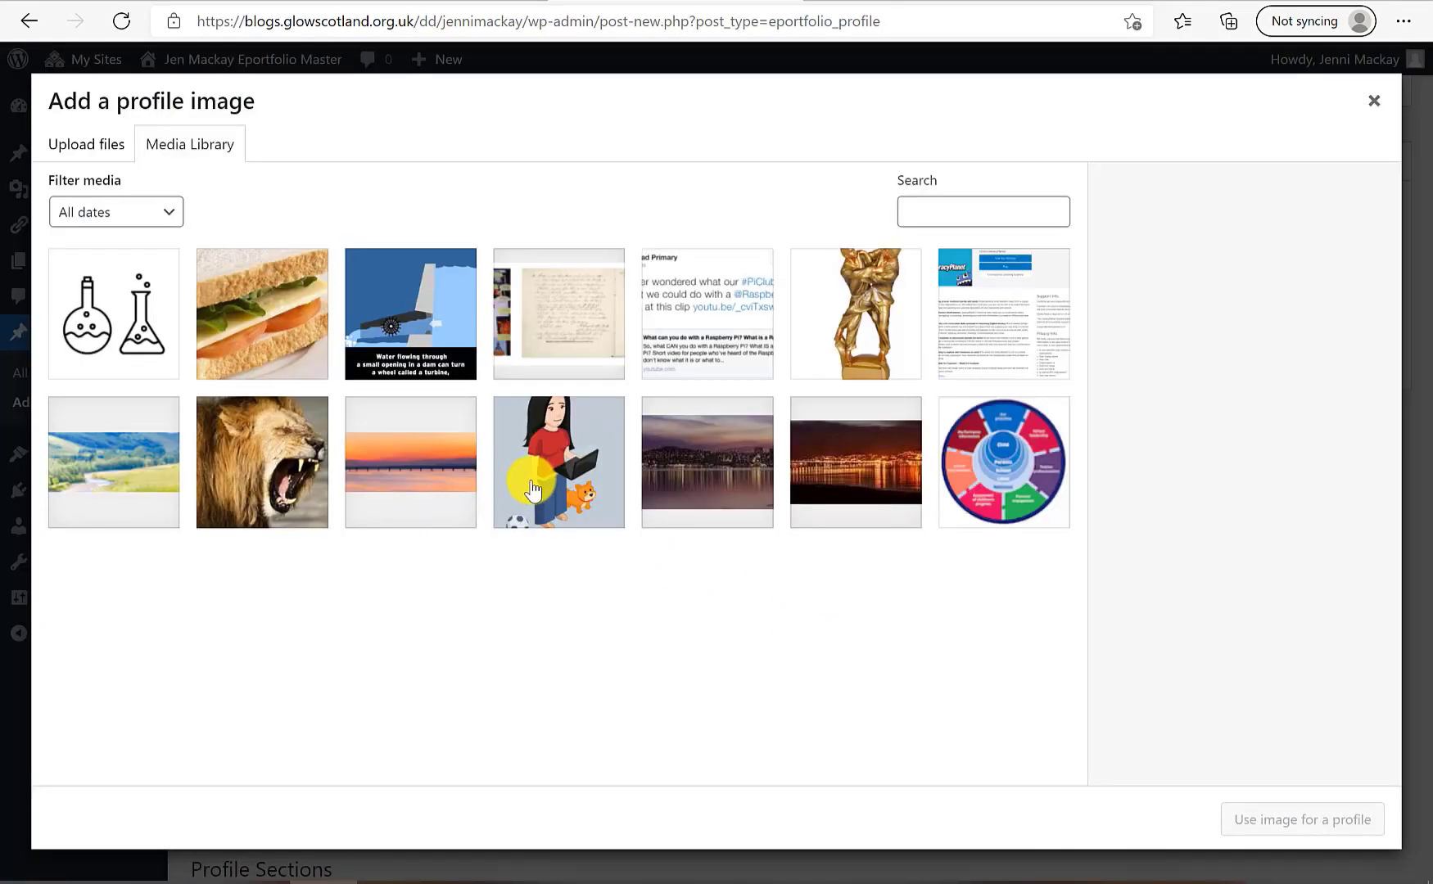
left_click(532, 487)
left_click(1347, 827)
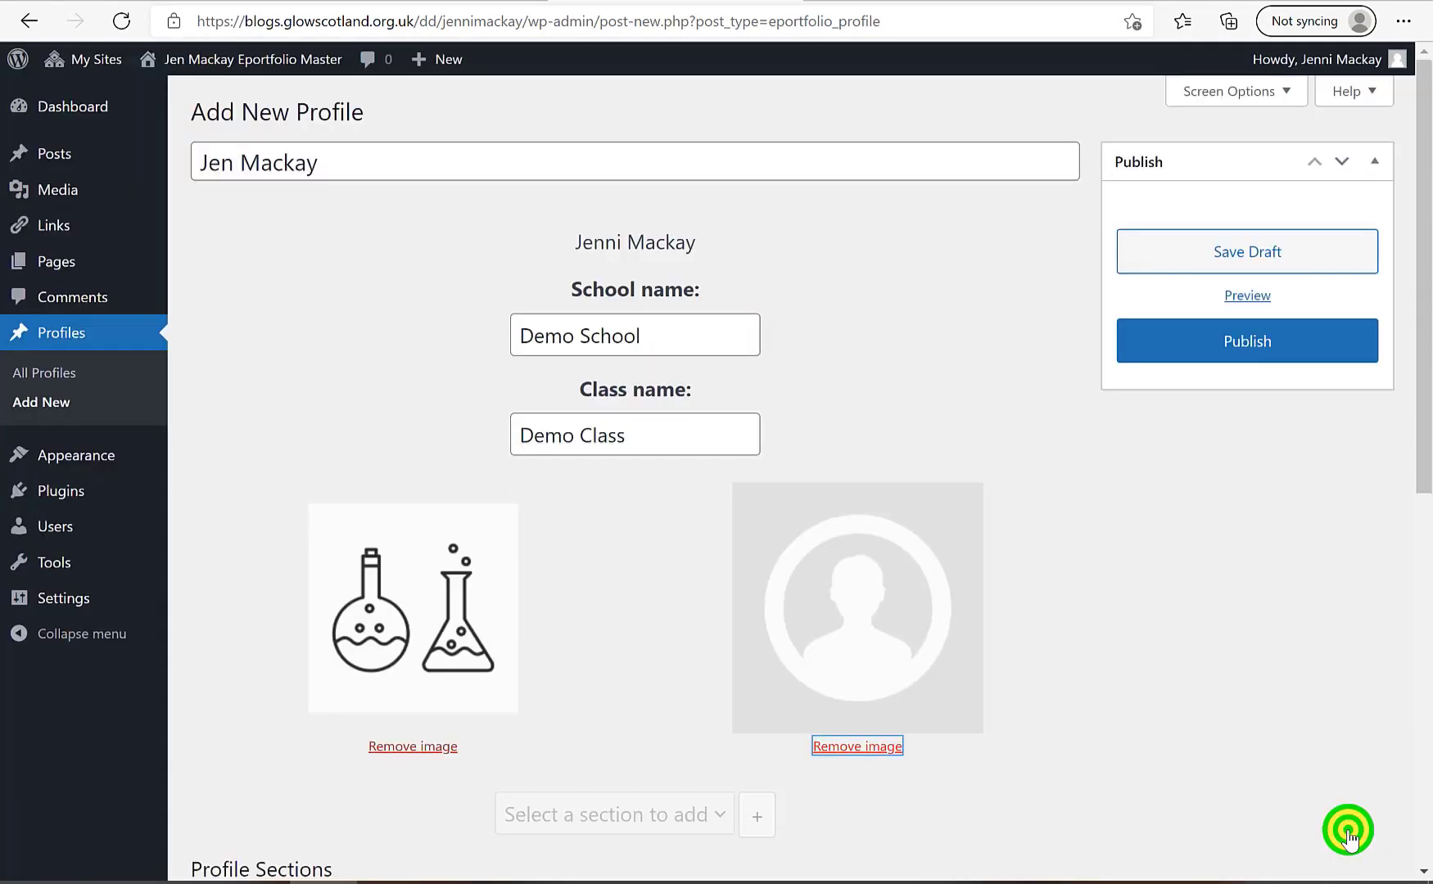
scroll(591, 568, "down", 3)
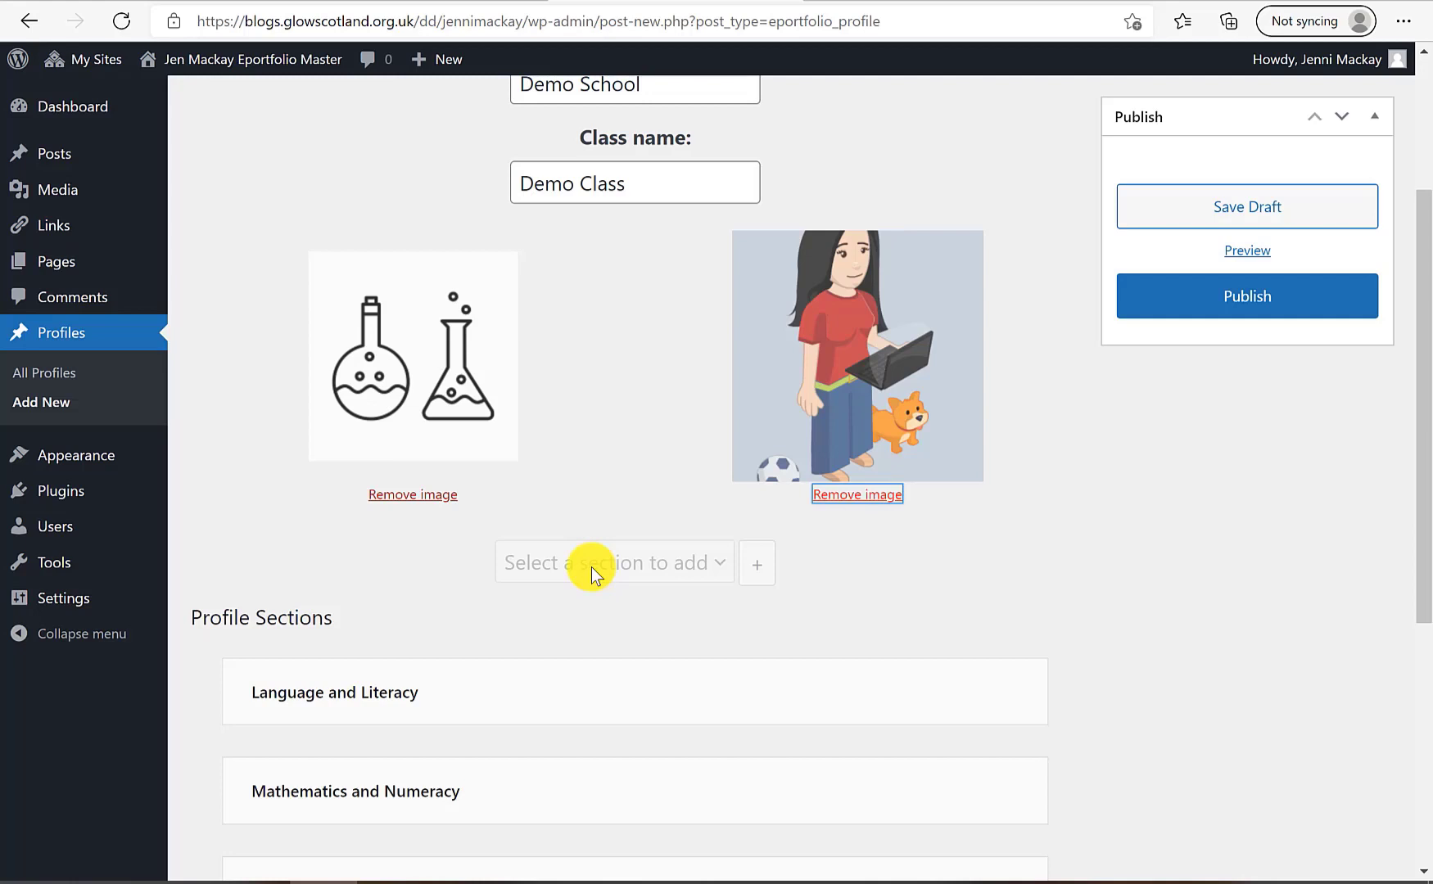
scroll(592, 567, "down", 3)
scroll(492, 239, "down", 2)
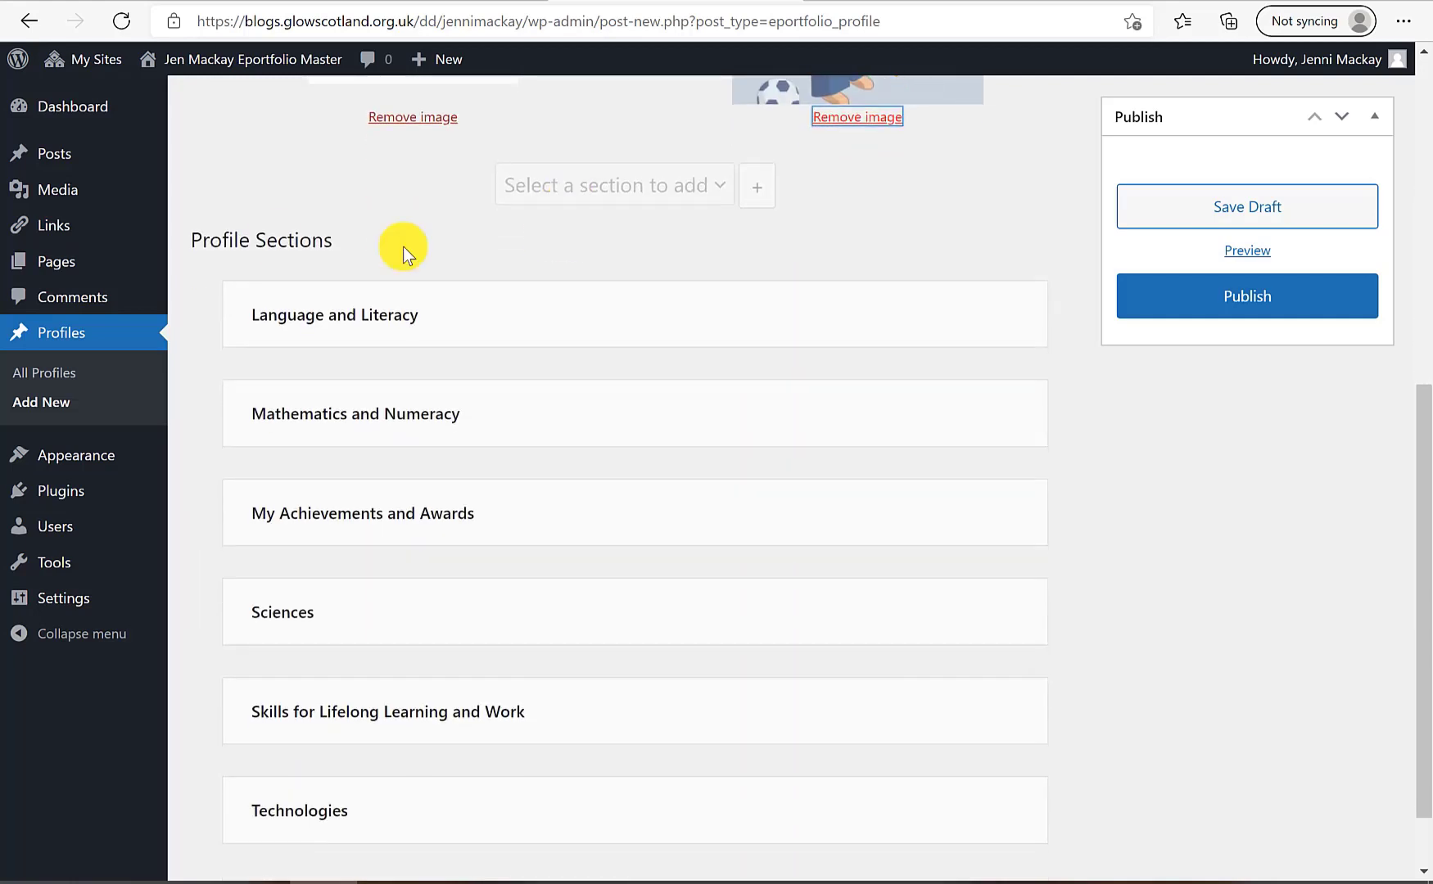
scroll(465, 340, "down", 1)
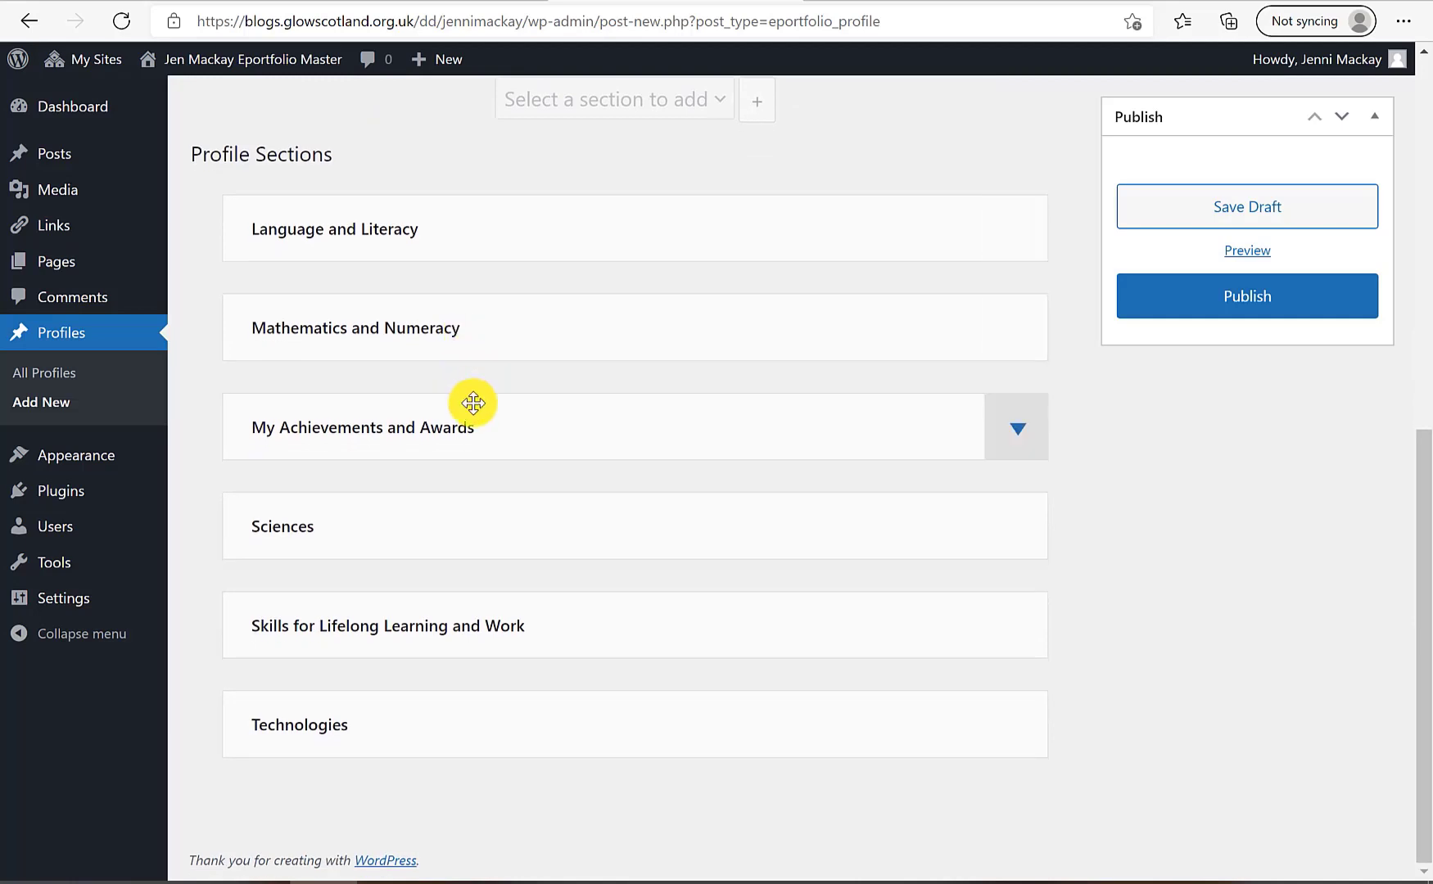
scroll(470, 401, "up", 3)
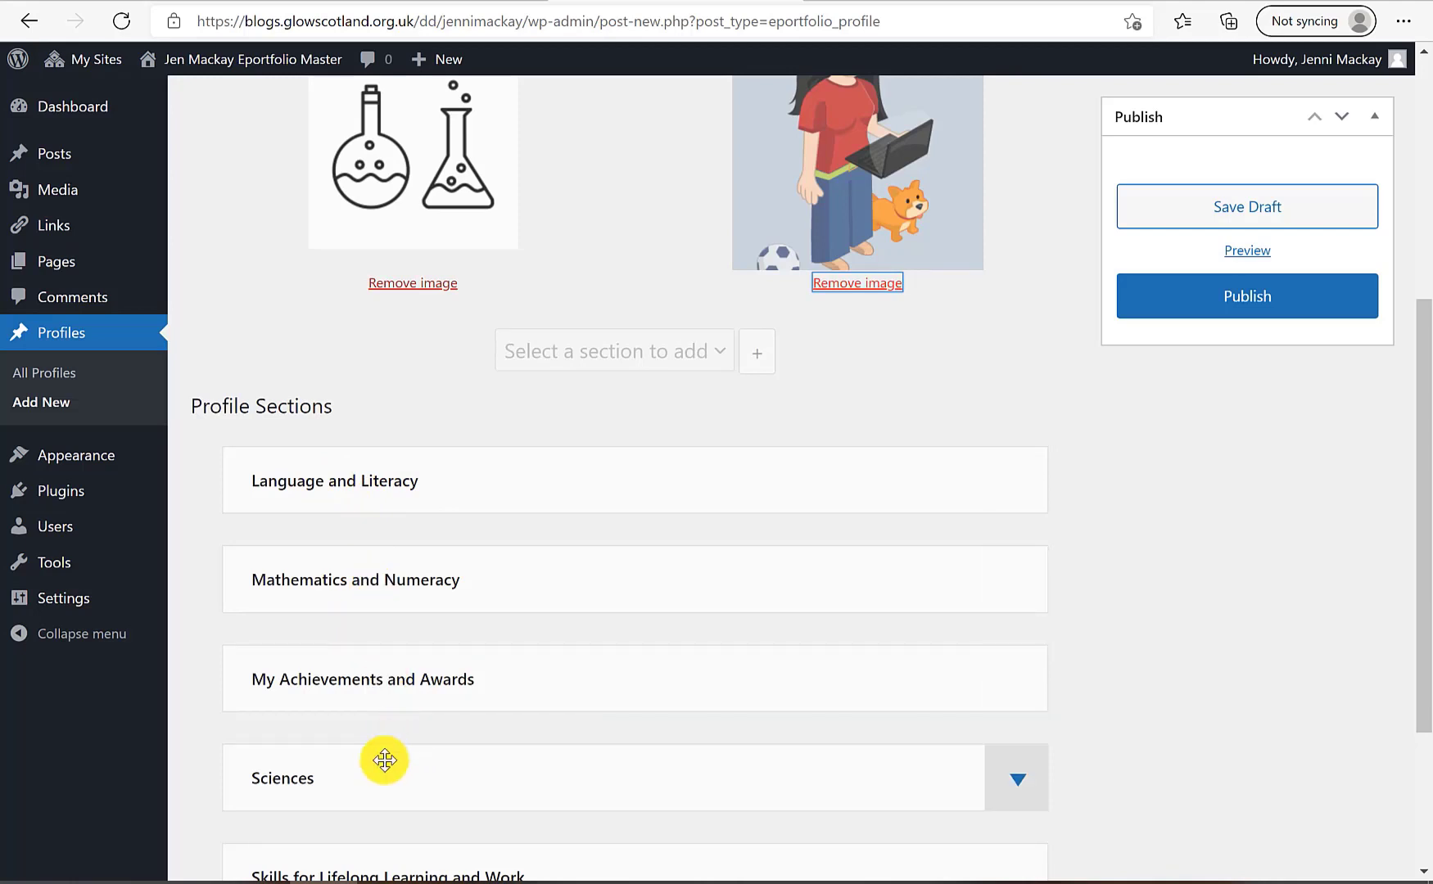
scroll(362, 767, "down", 3)
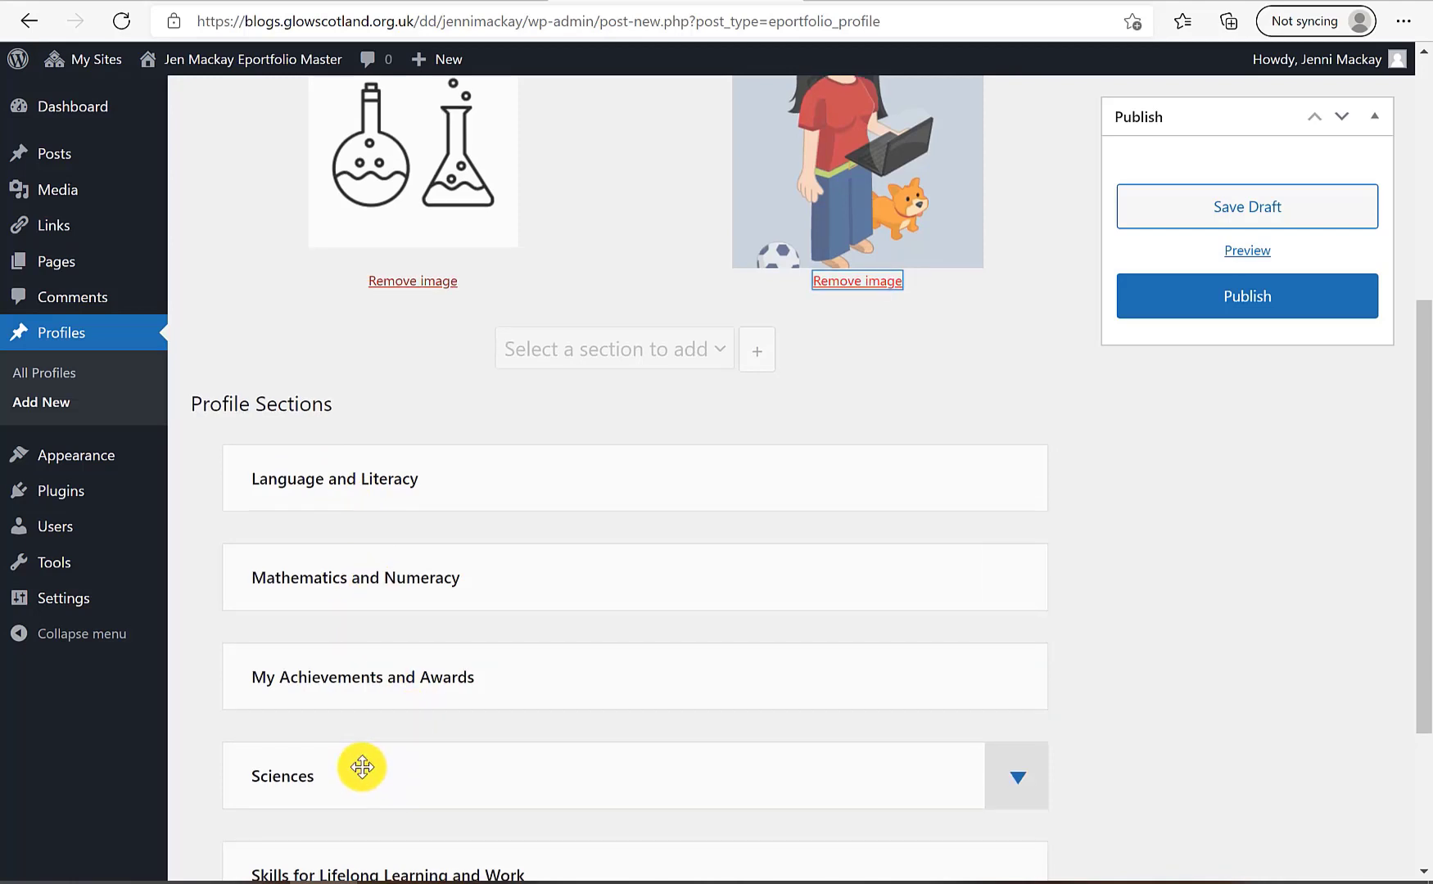
scroll(362, 767, "up", 2)
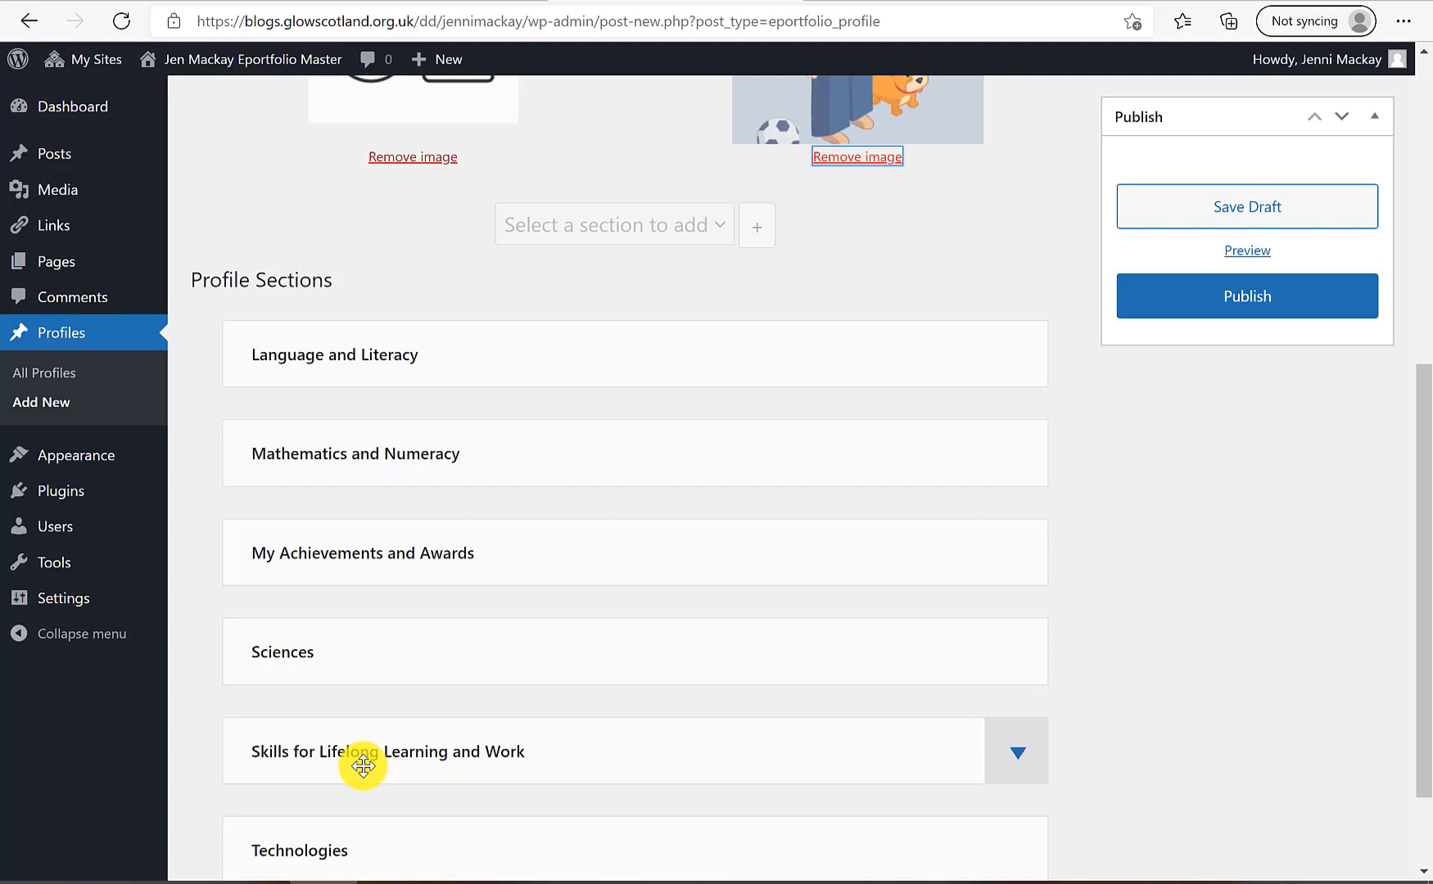
Expand Technologies and remove Creating Graphical Representations, Creating a model in CAD, and I can write an algorithm
scroll(363, 766, "down", 2)
left_click(438, 723)
left_click(1013, 745)
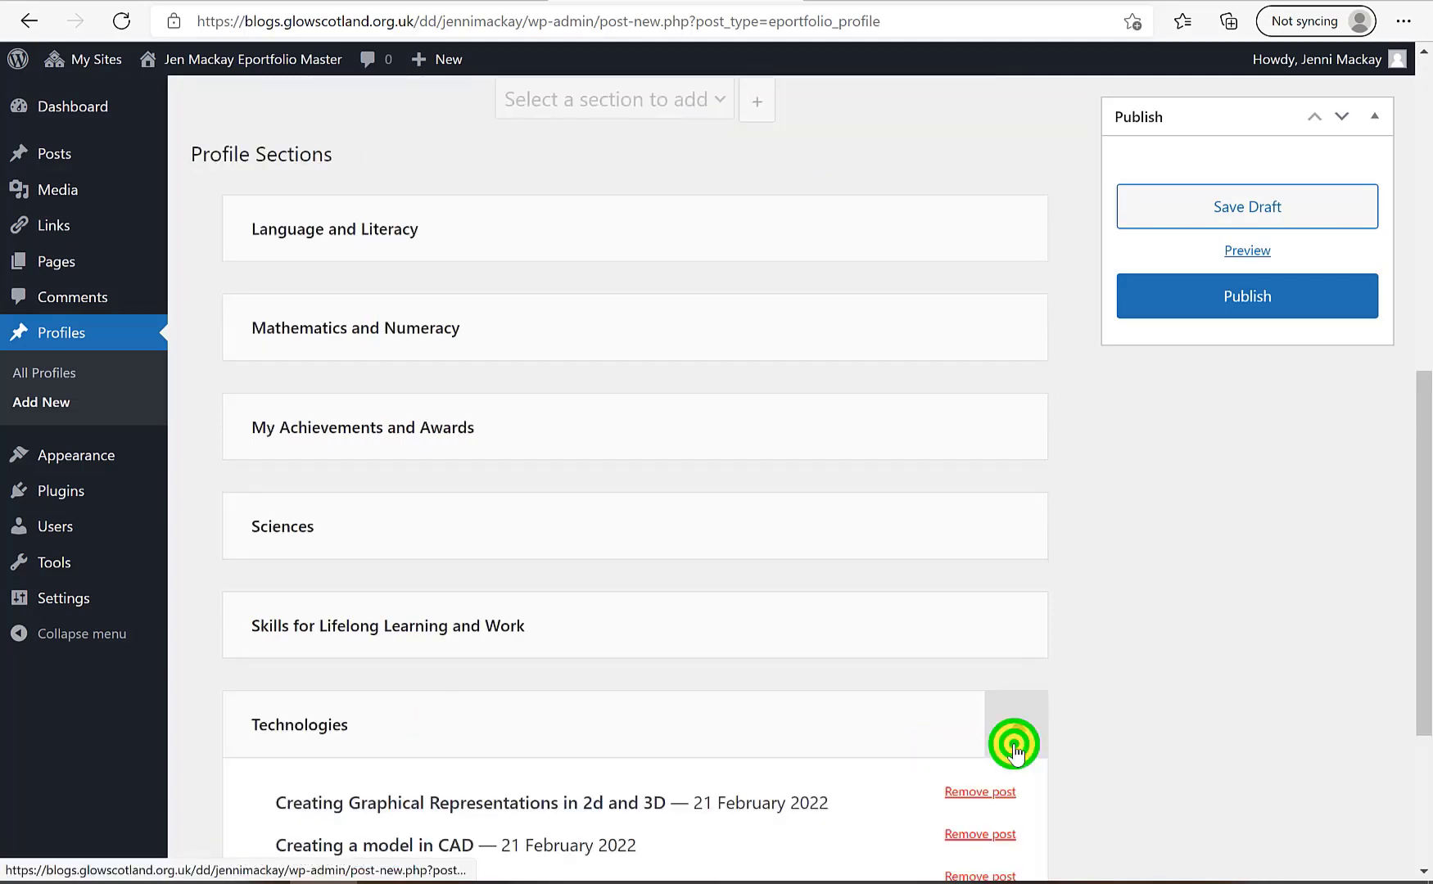
scroll(574, 729, "down", 2)
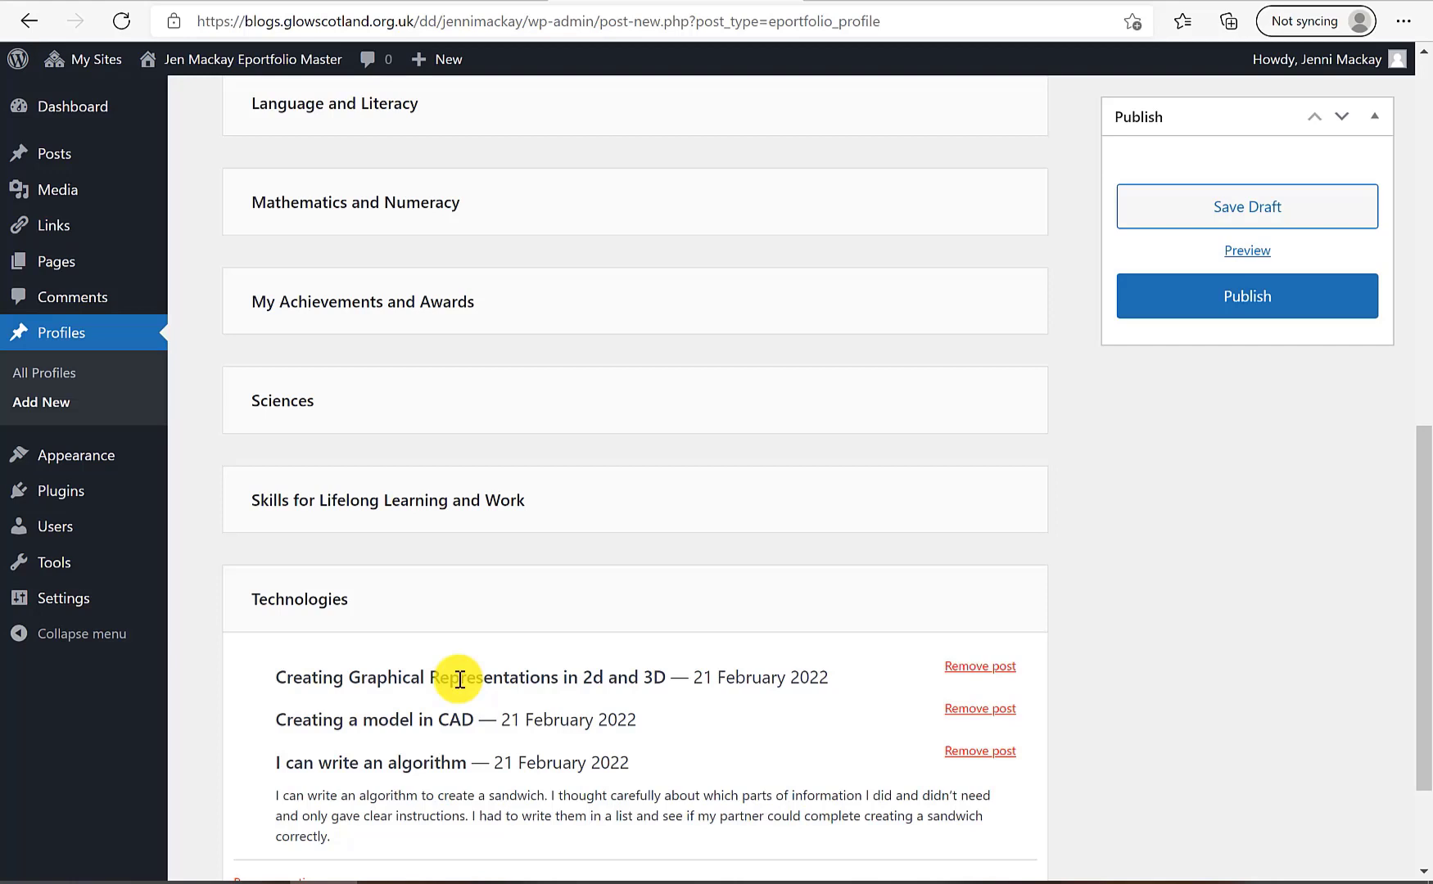
left_click(981, 667)
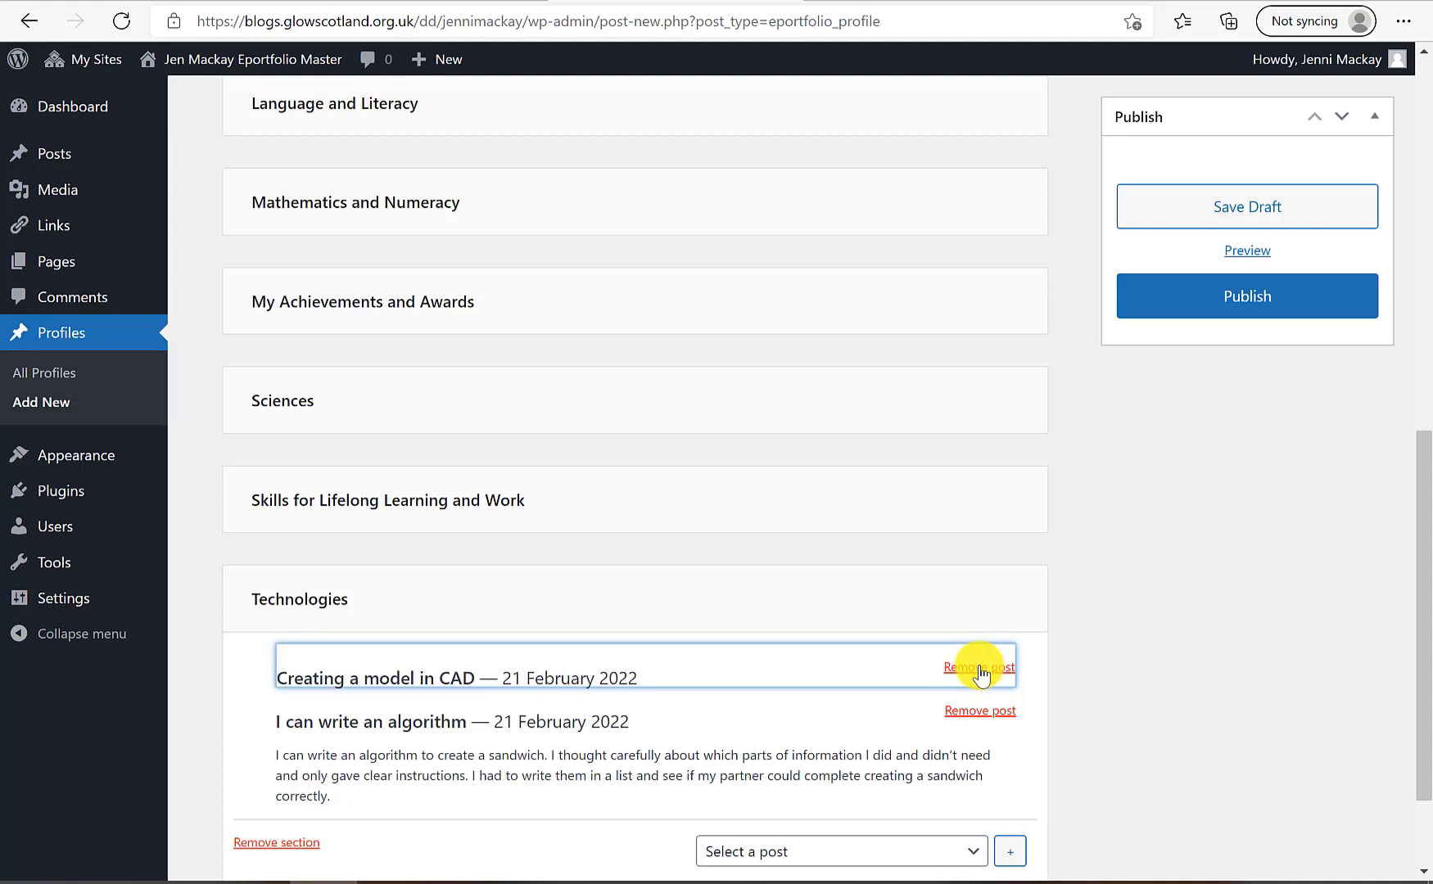
left_click(980, 668)
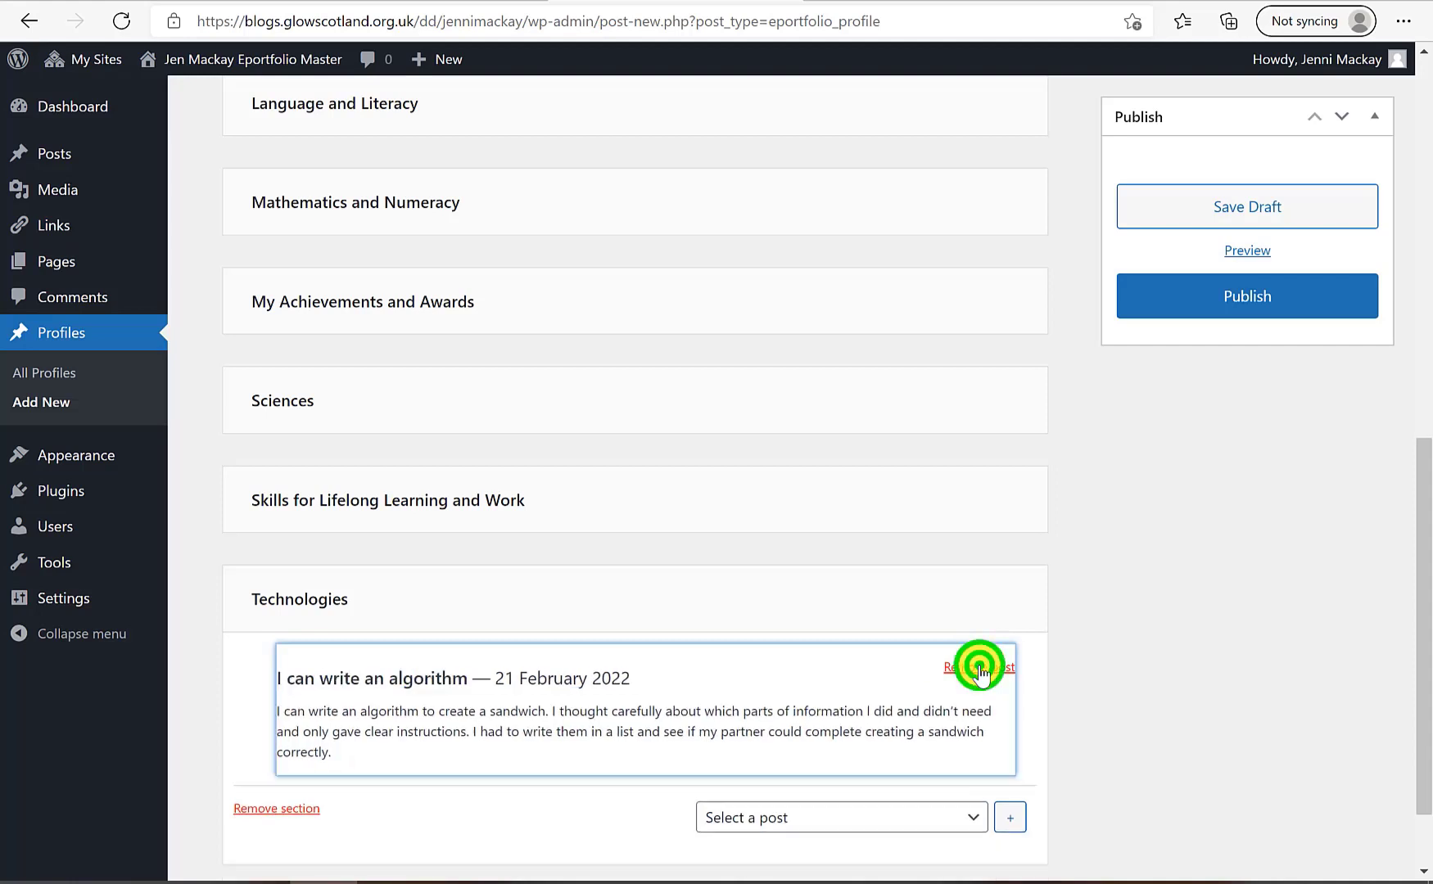
left_click(981, 668)
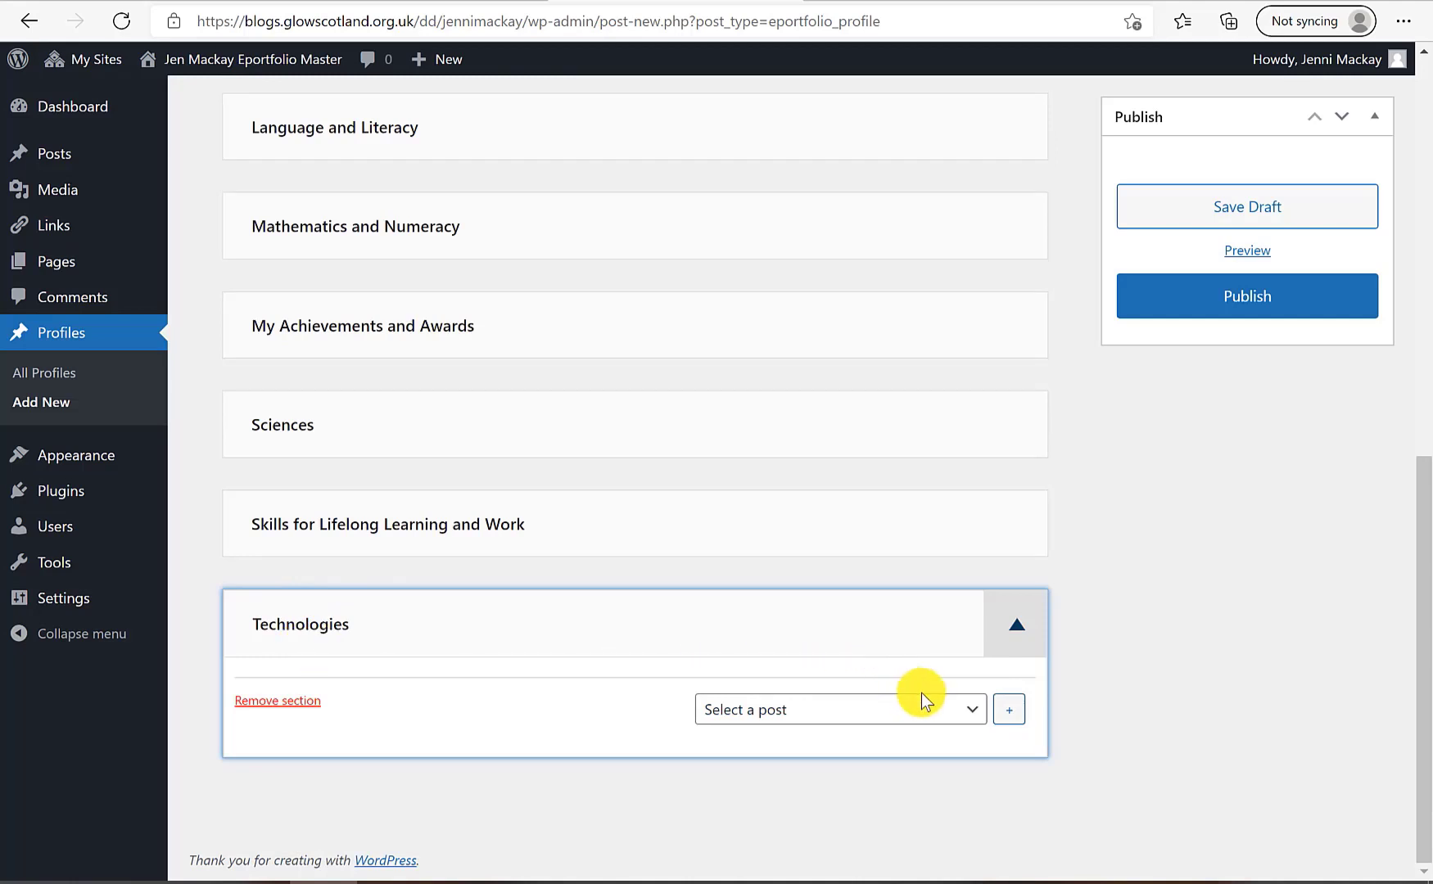
Add 'Creating Graphical Representations in 2d and 3D' and 'I can write an algorithm' to Technologies
left_click(964, 724)
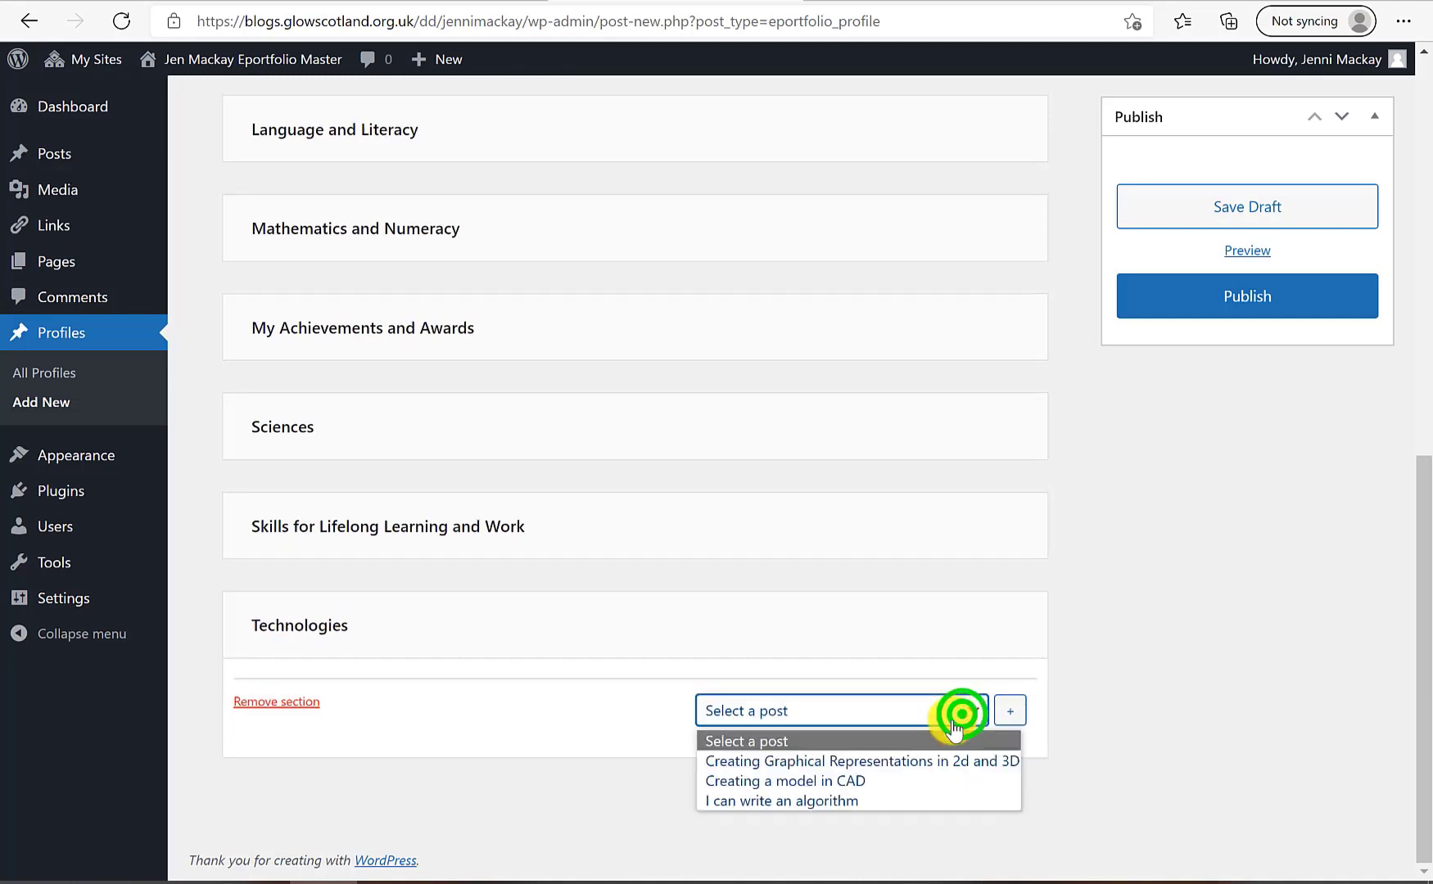
left_click(853, 763)
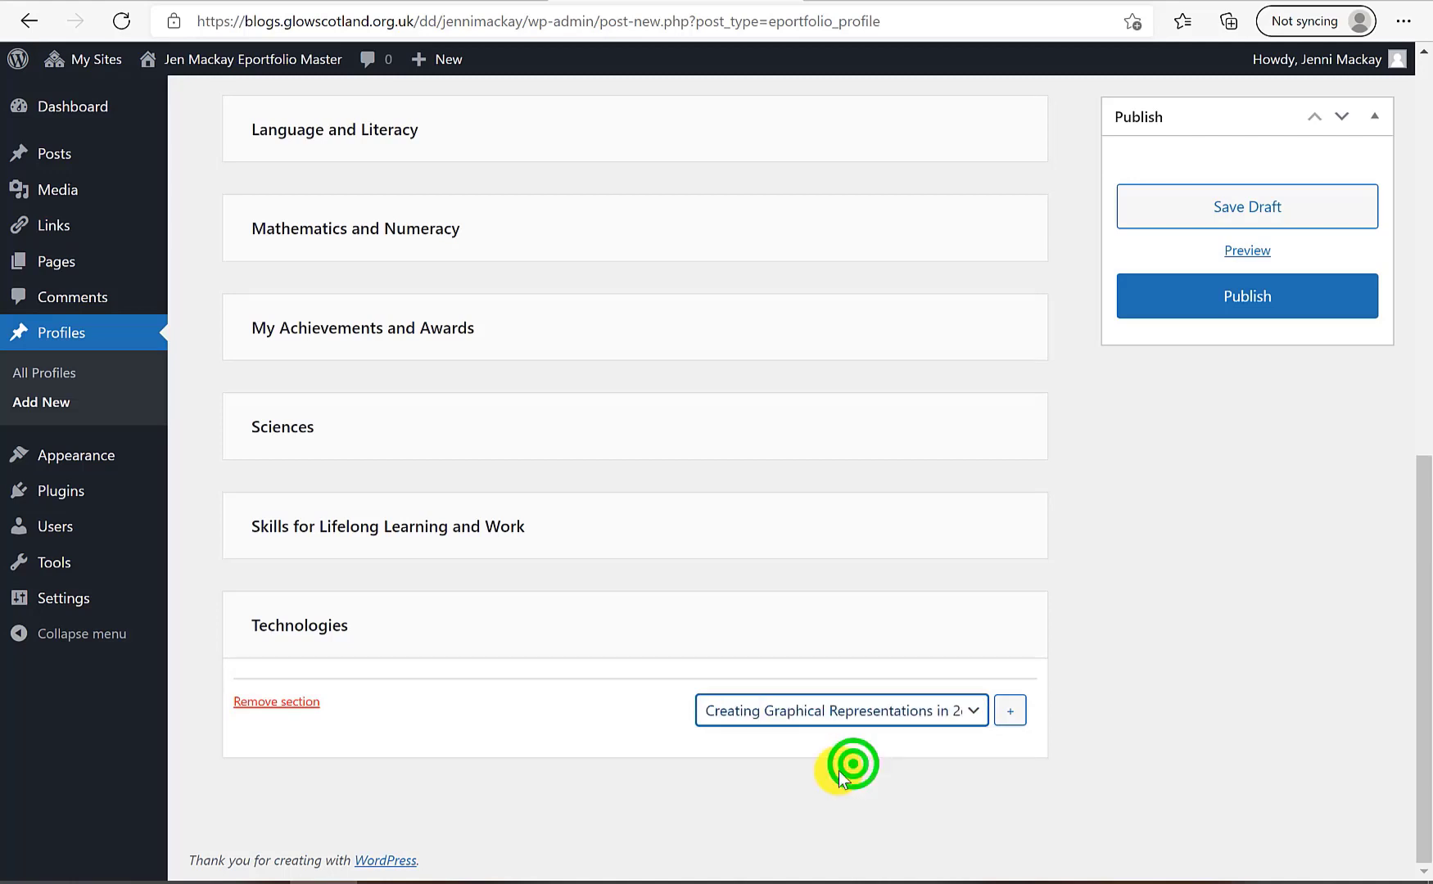
left_click(838, 710)
left_click(1015, 714)
left_click(899, 753)
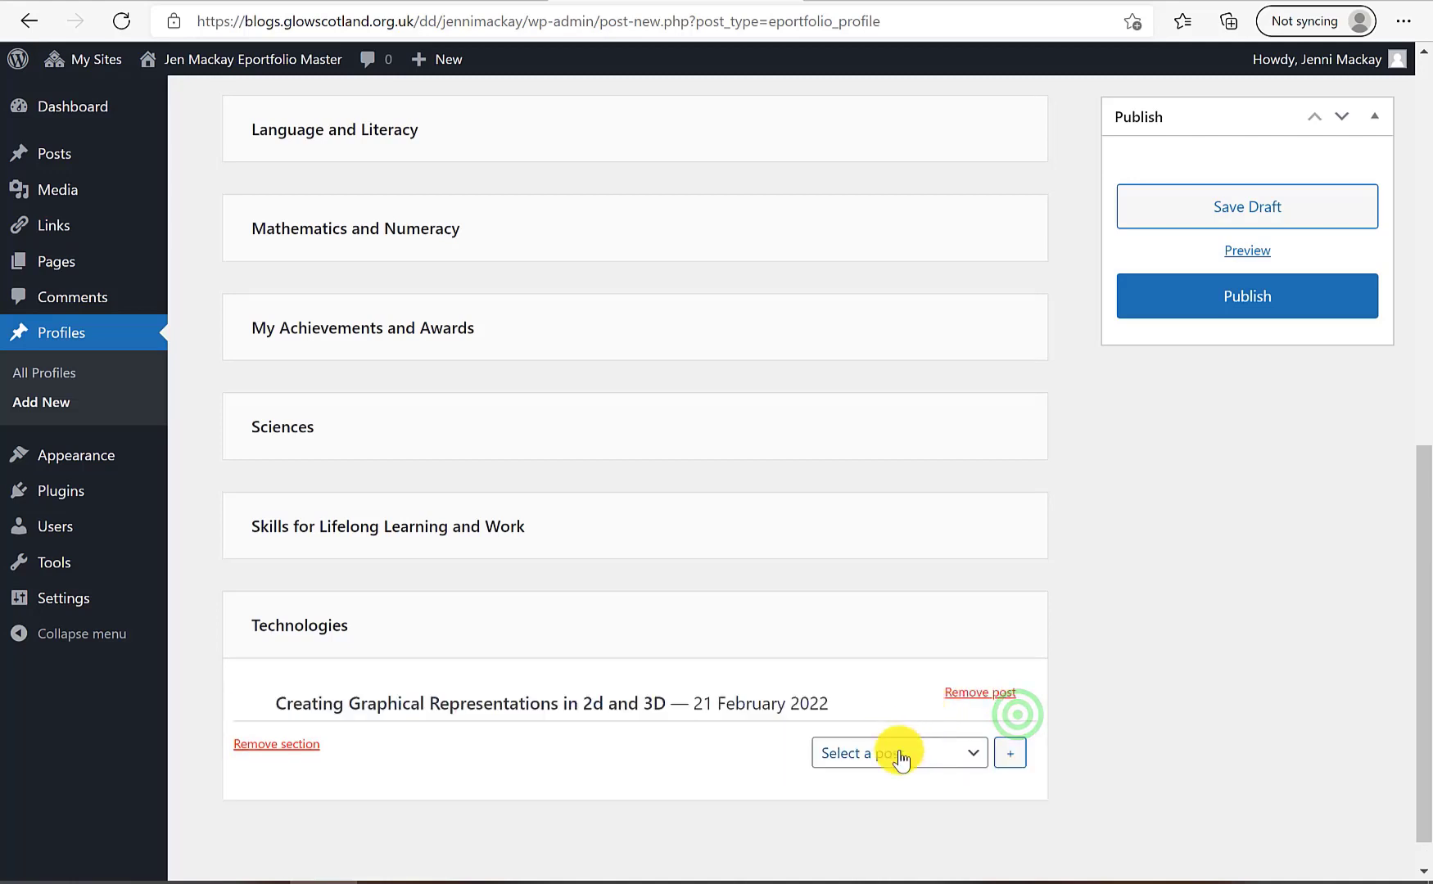
left_click(899, 823)
left_click(1009, 752)
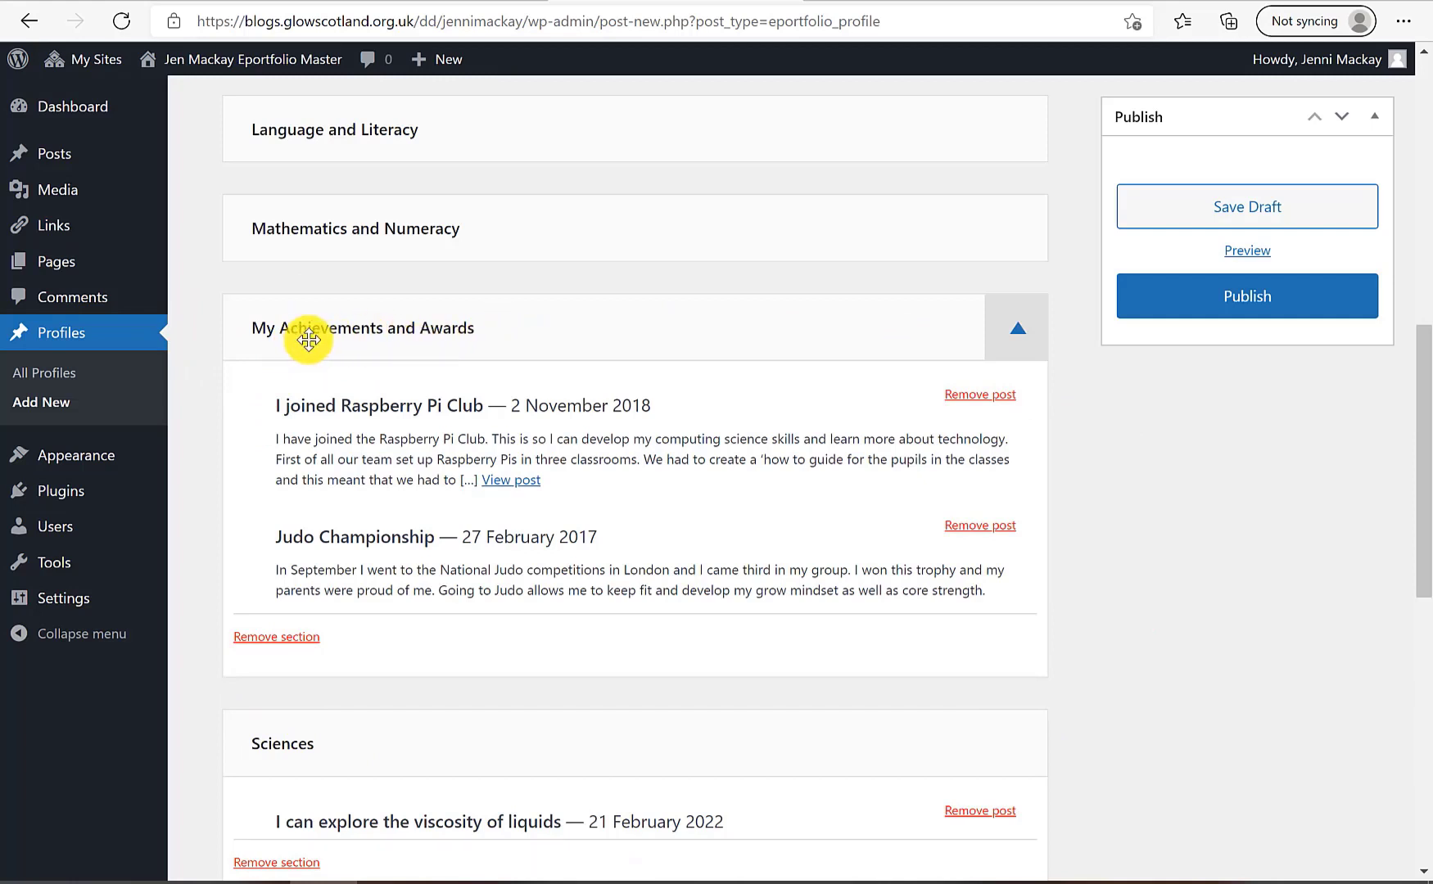
Remove My Achievements and Awards, then re-add it so it sits first, above Language and Literacy
left_click(274, 639)
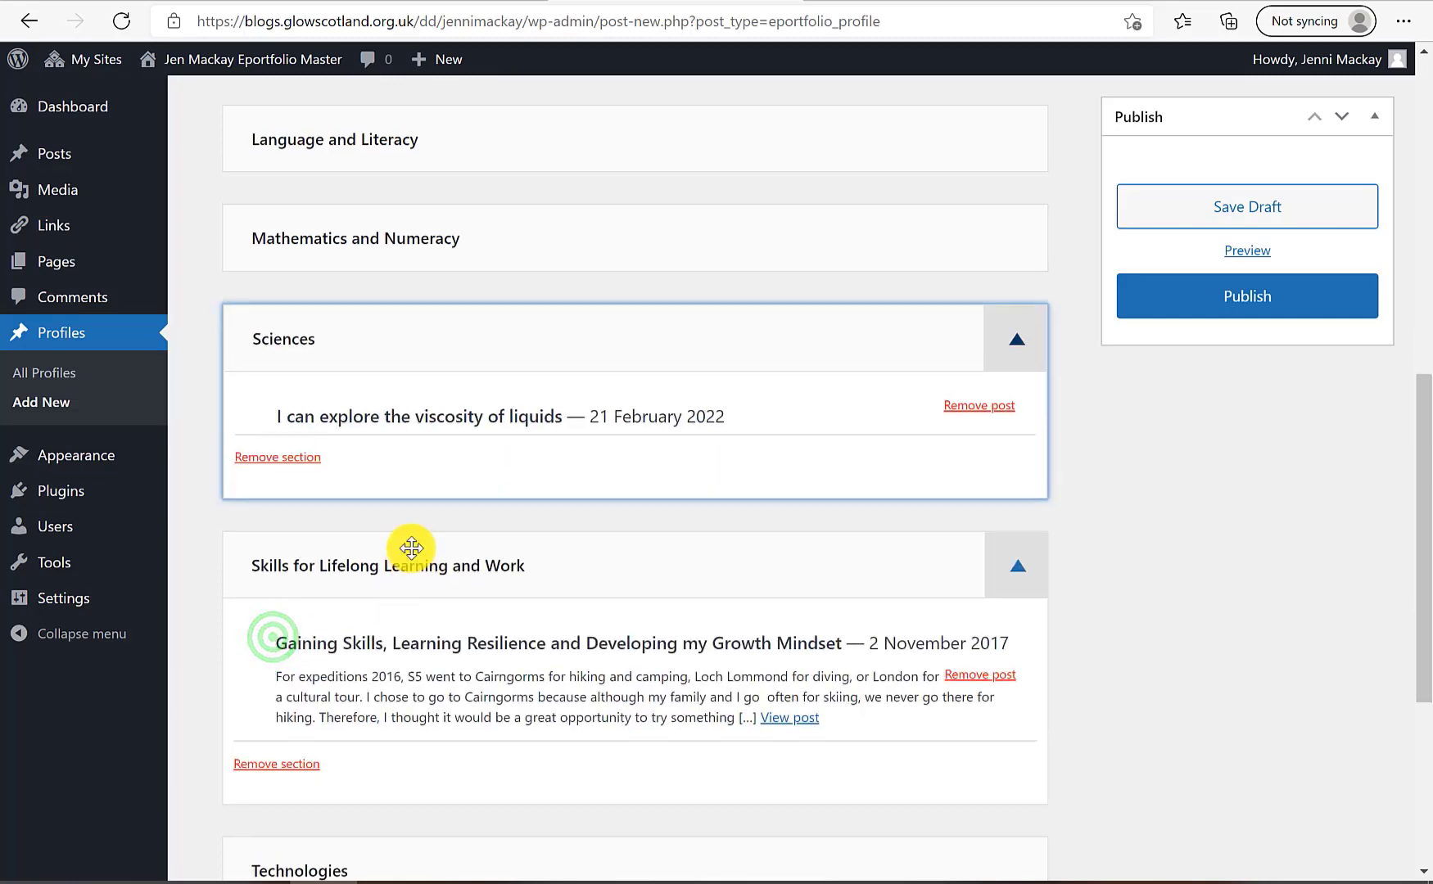
scroll(714, 381, "up", 5)
left_click(714, 380)
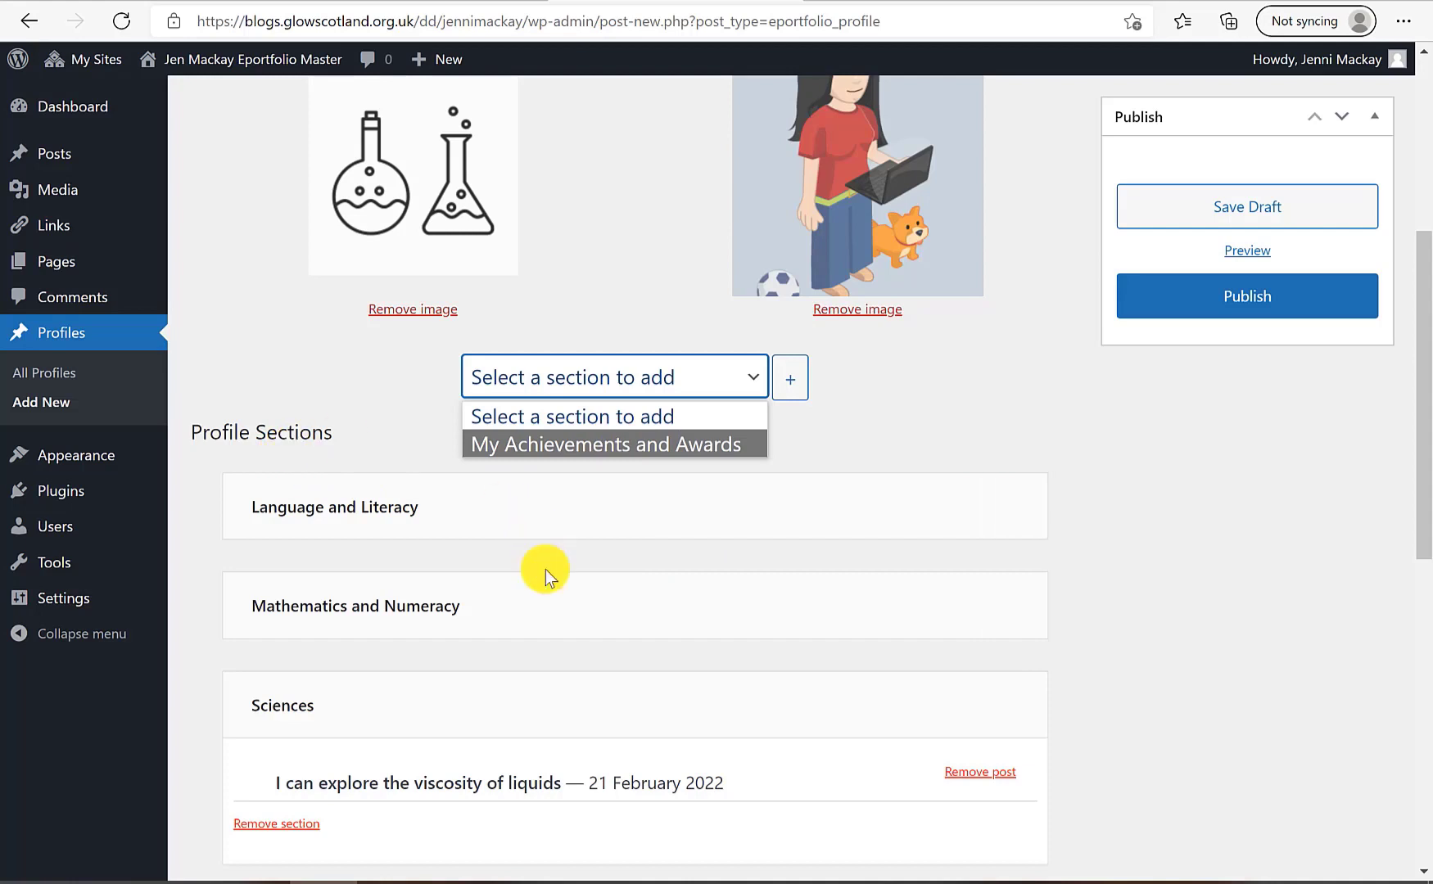
left_click(636, 445)
left_click(793, 382)
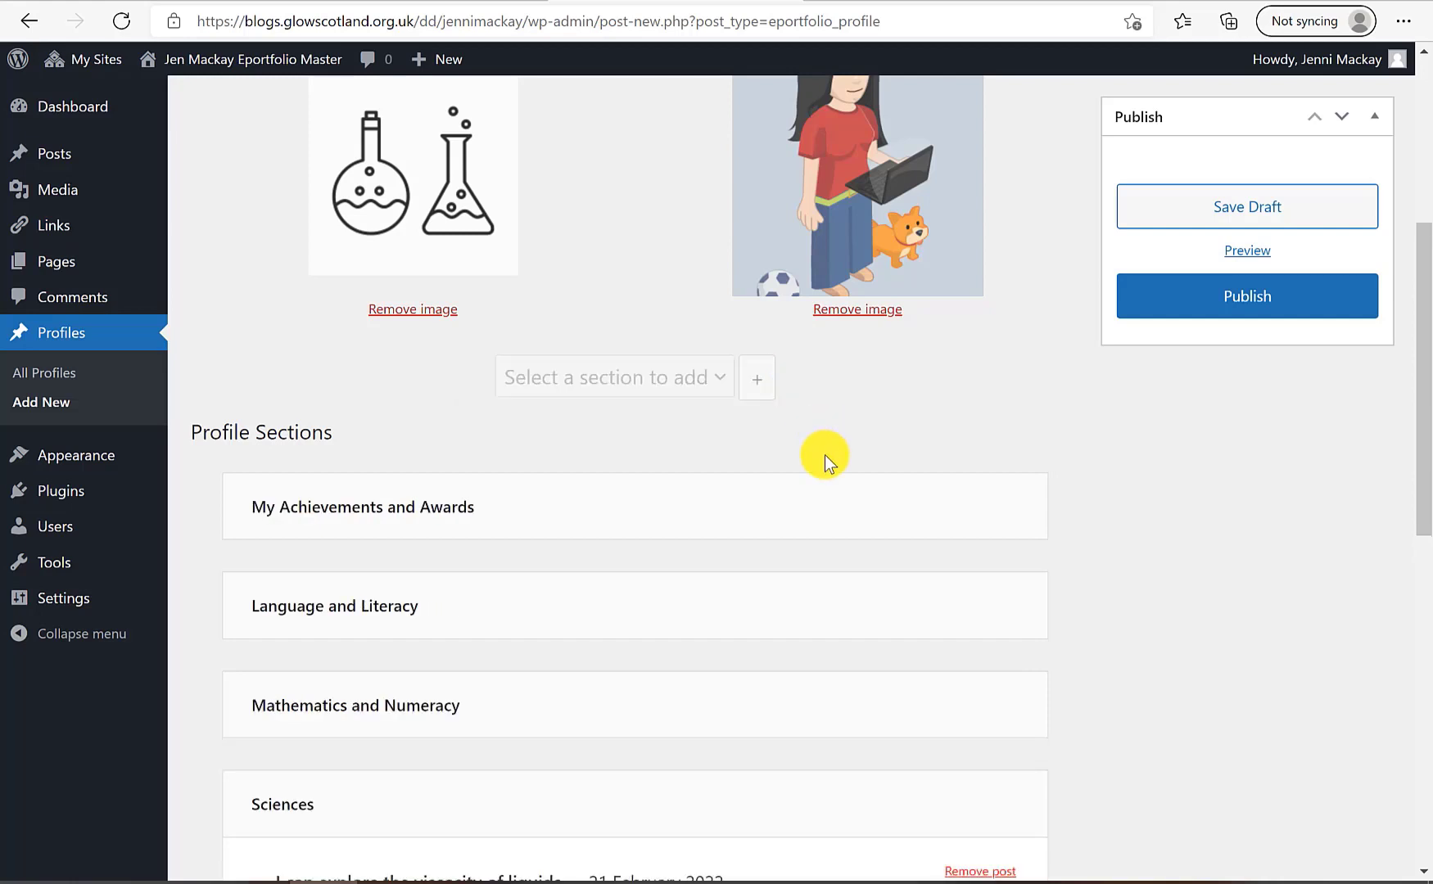
scroll(825, 455, "down", 5)
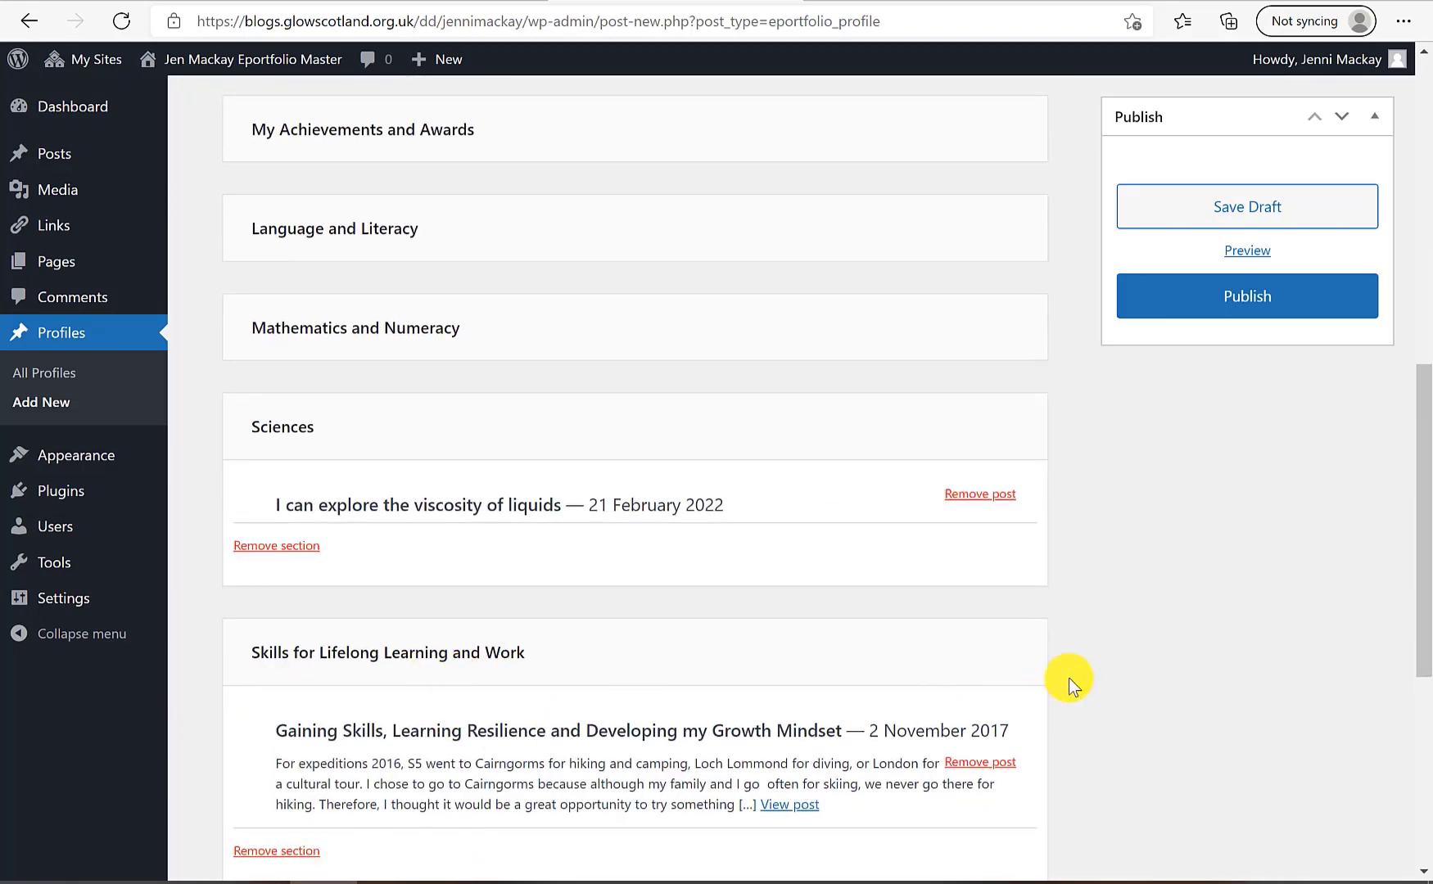
scroll(426, 481, "up", 5)
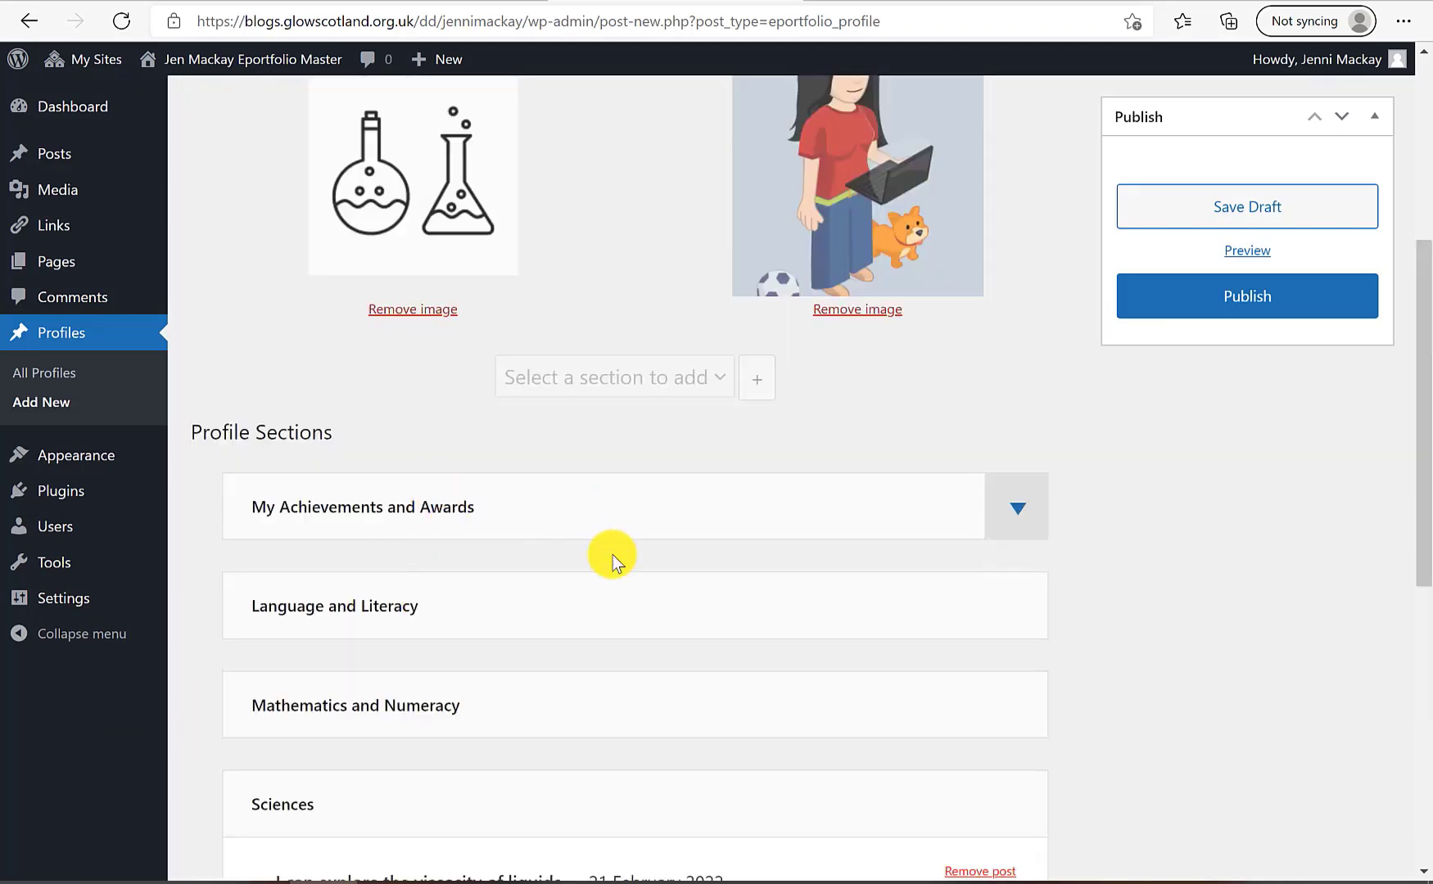
scroll(1023, 459, "up", 3)
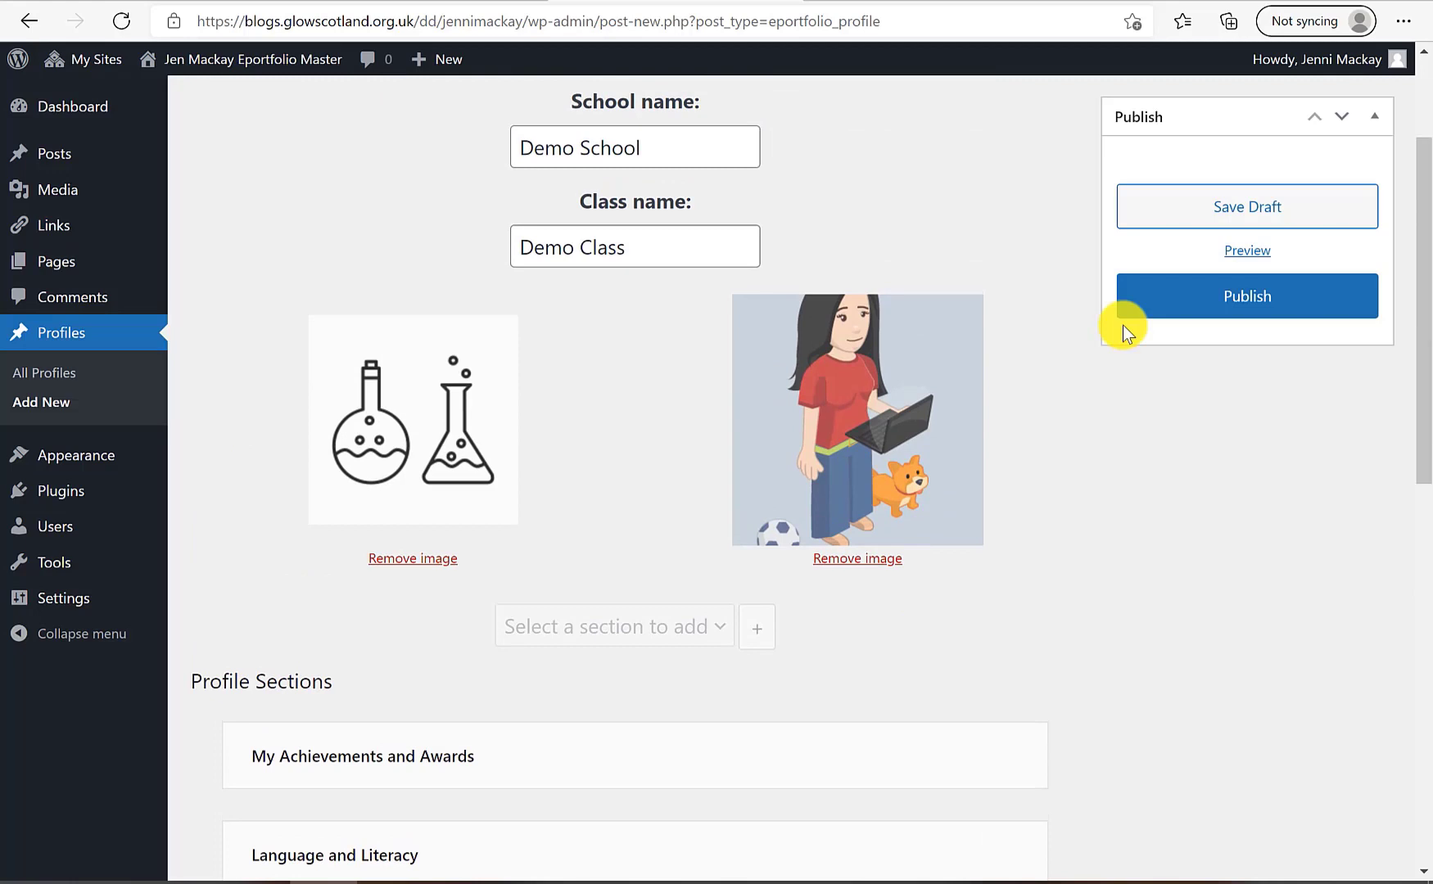
Preview the profile and scroll through the rendered page
left_click(1246, 250)
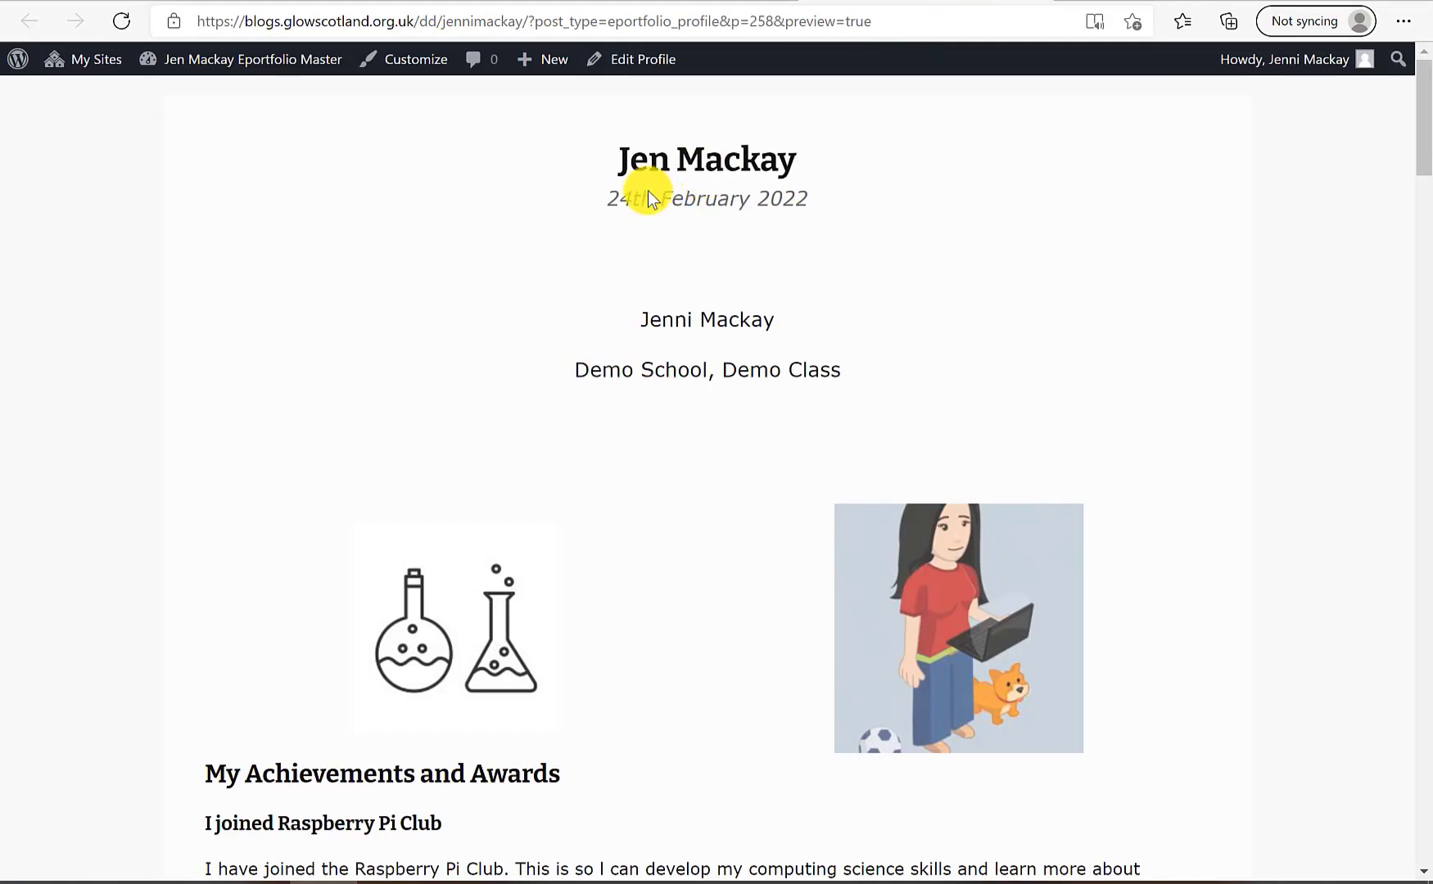
scroll(677, 353, "down", 5)
scroll(674, 357, "down", 12)
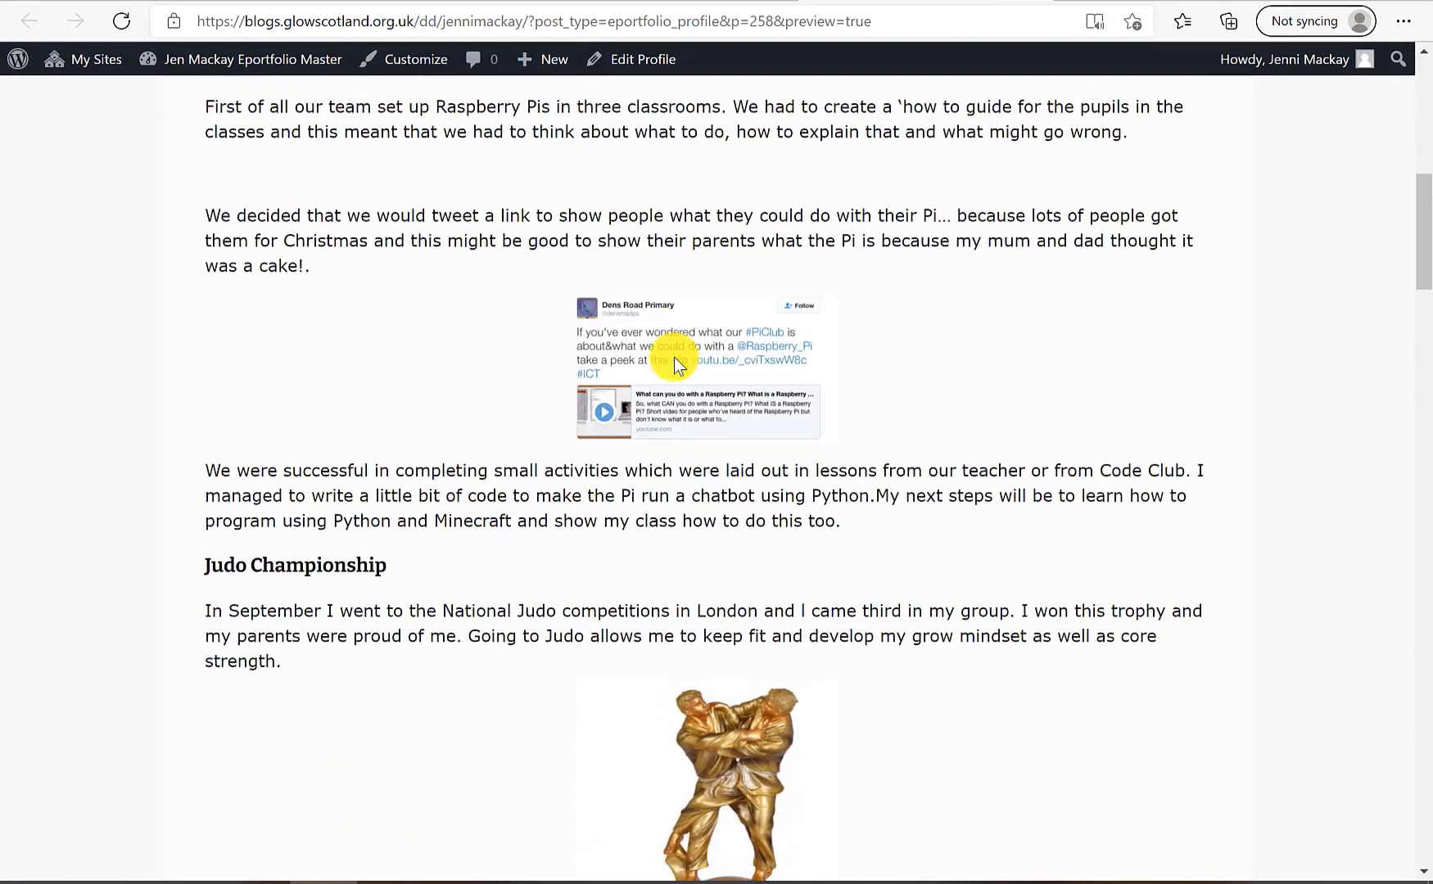
scroll(674, 357, "down", 15)
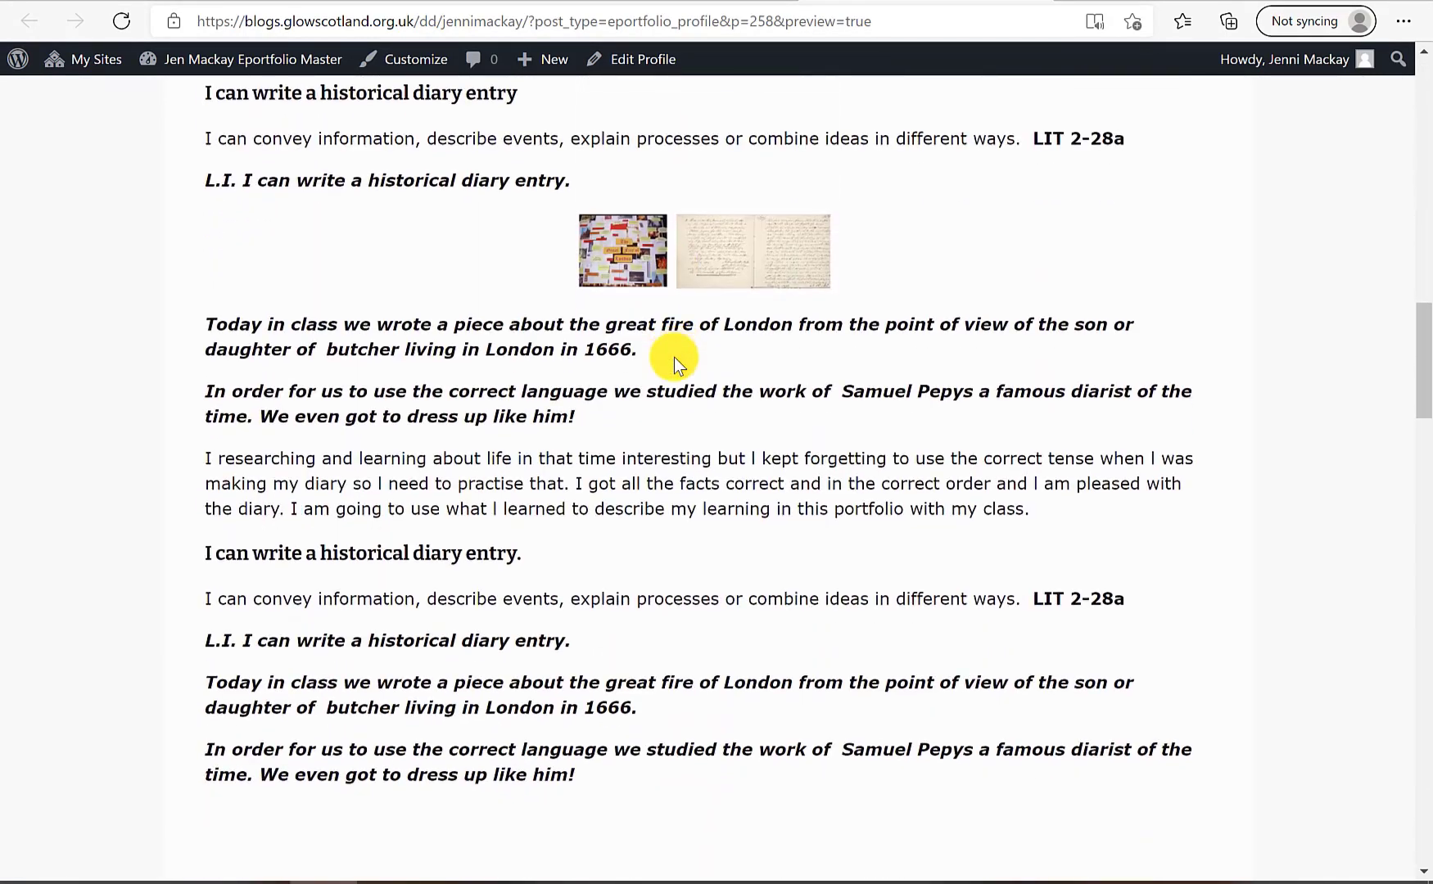
scroll(673, 361, "up", 5)
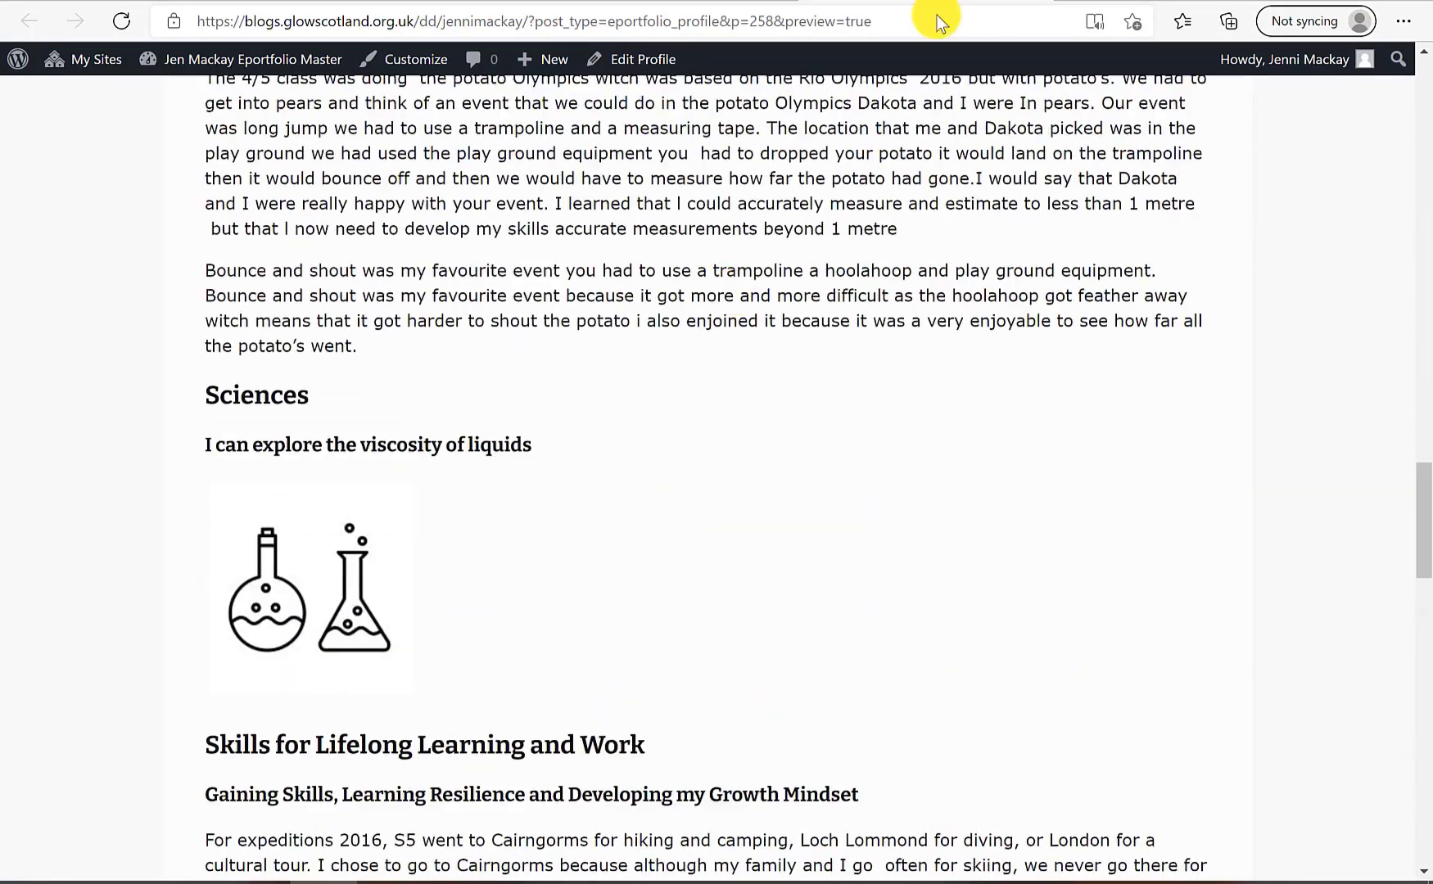
Back in the editor, save the profile as a draft and return to the Profiles list
left_click(1039, 2)
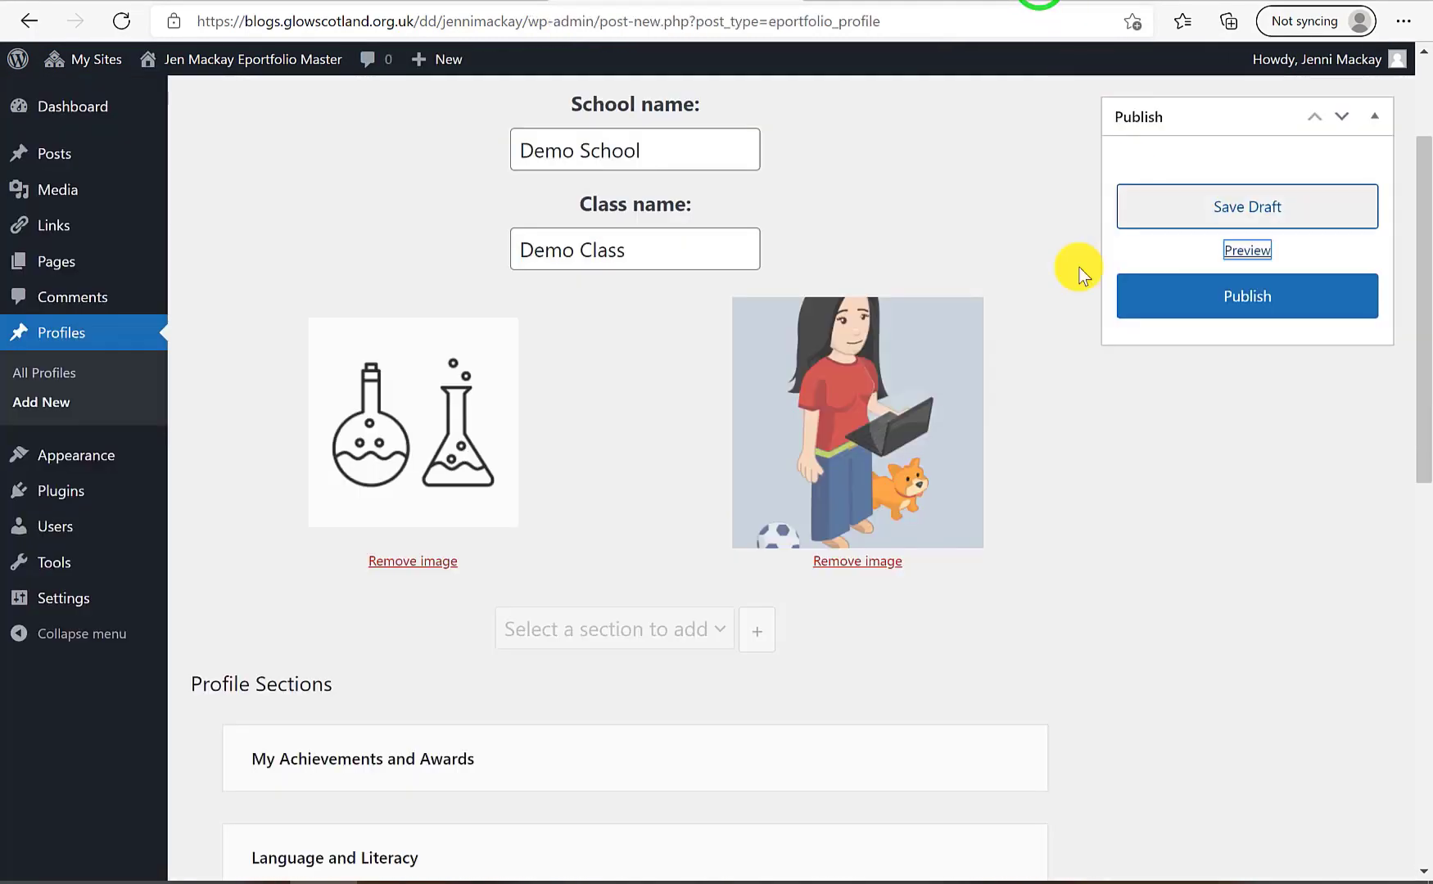
scroll(630, 569, "down", 5)
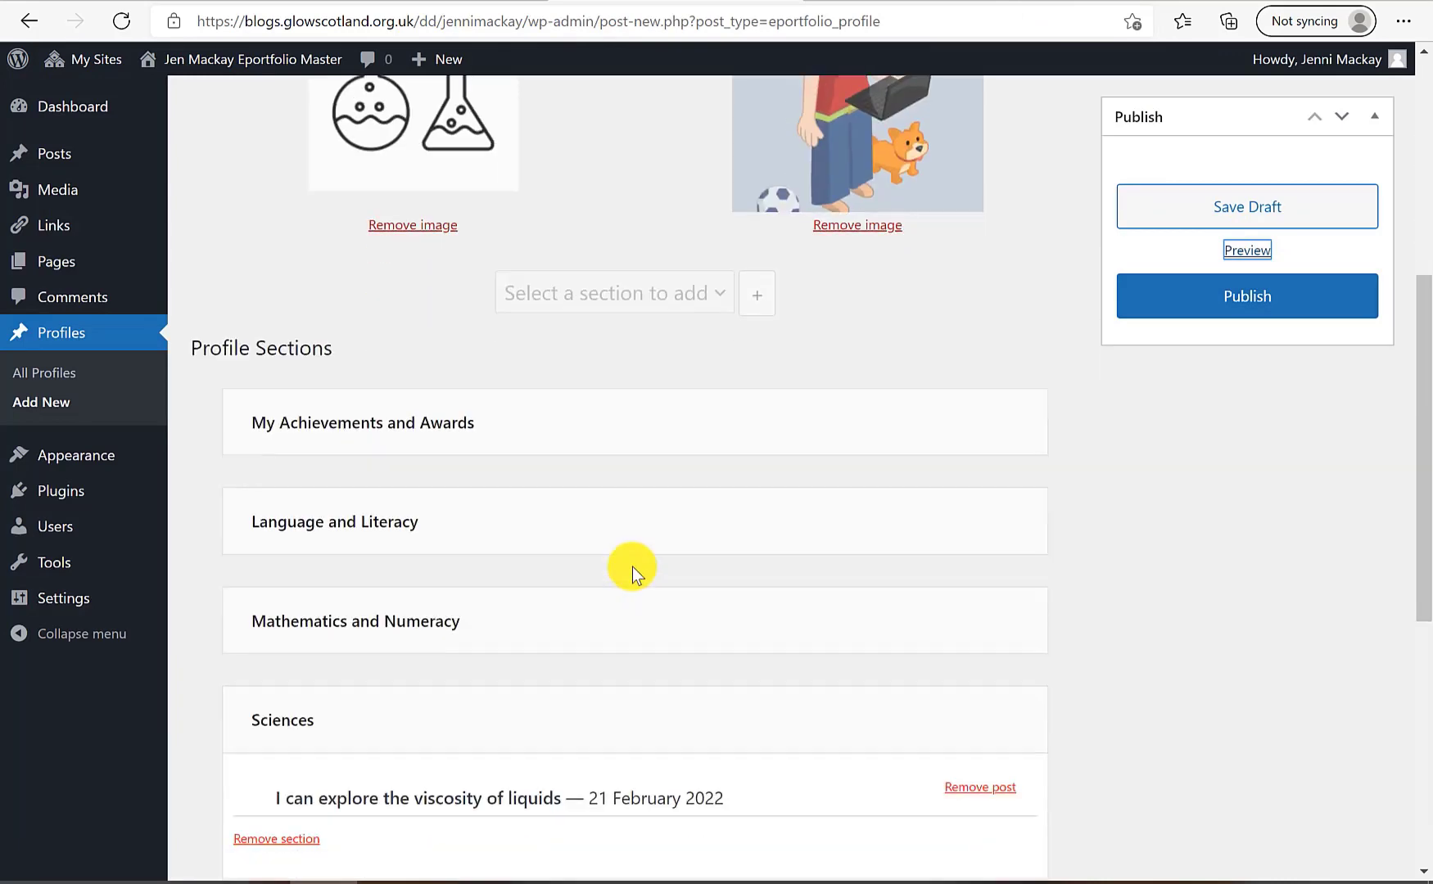
scroll(631, 600, "up", 7)
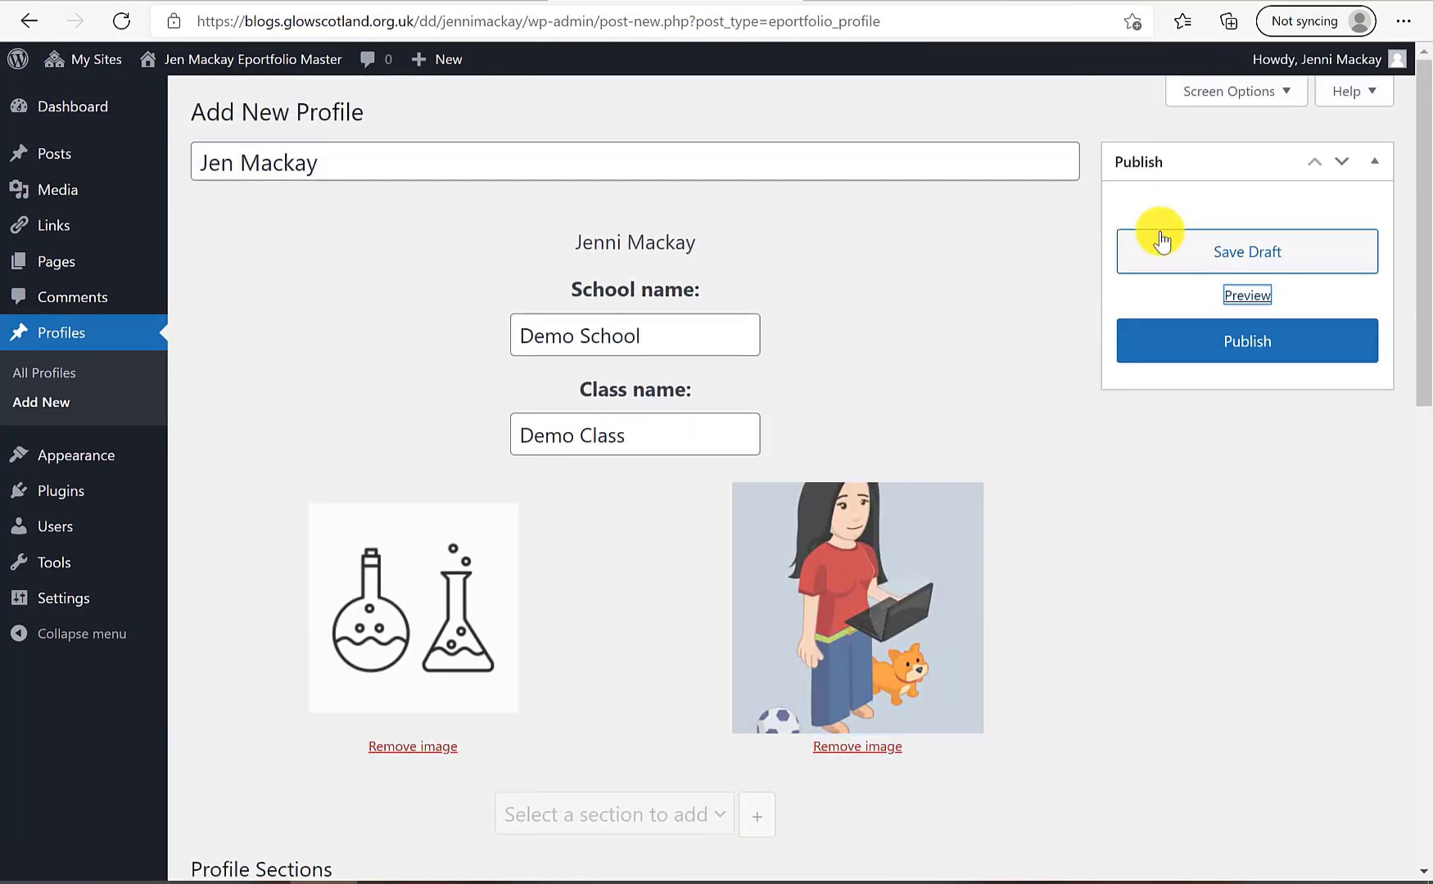
left_click(1165, 254)
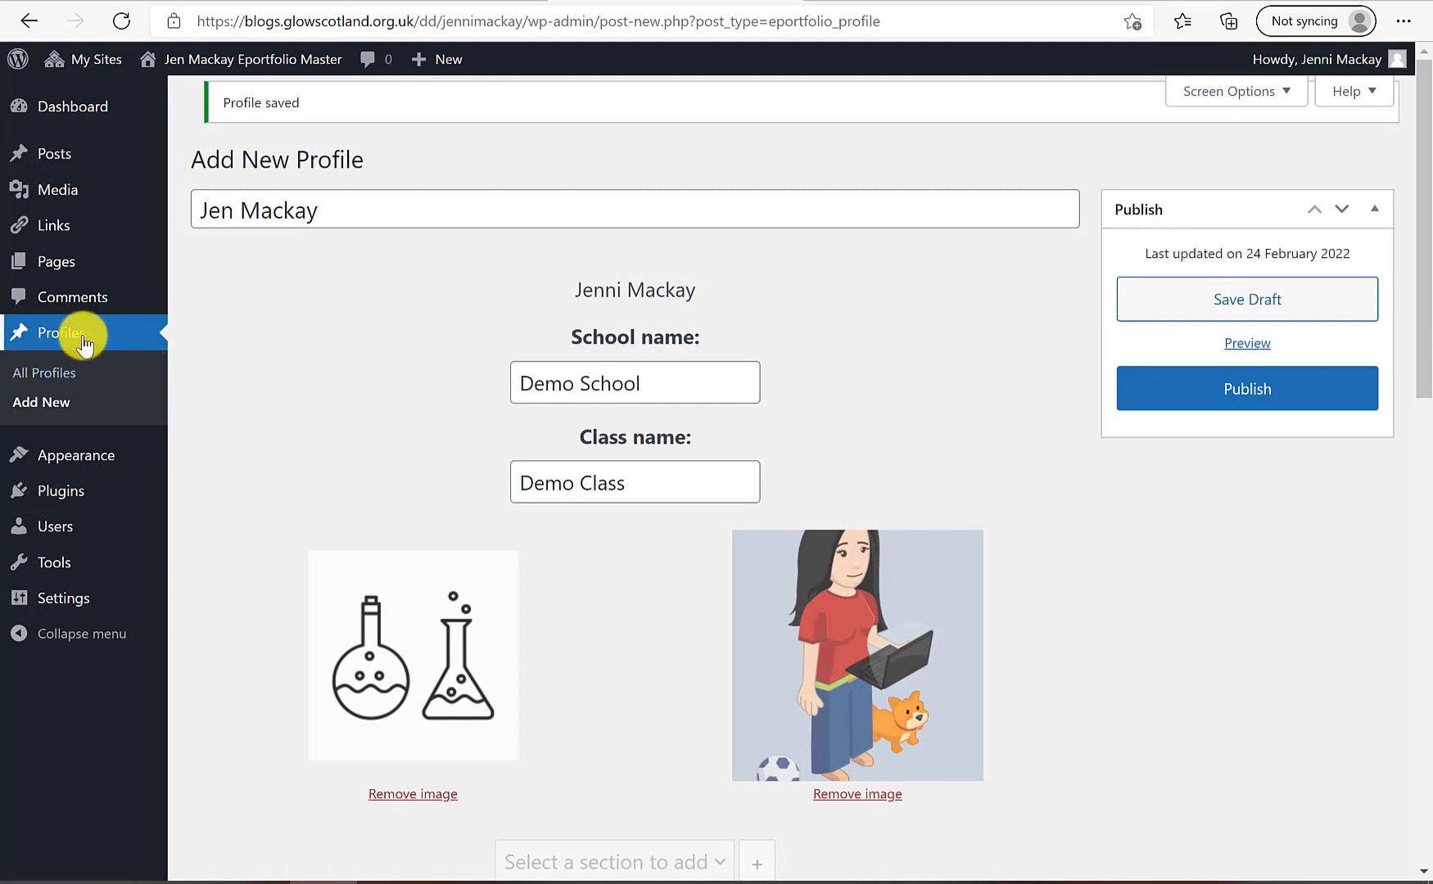
left_click(58, 336)
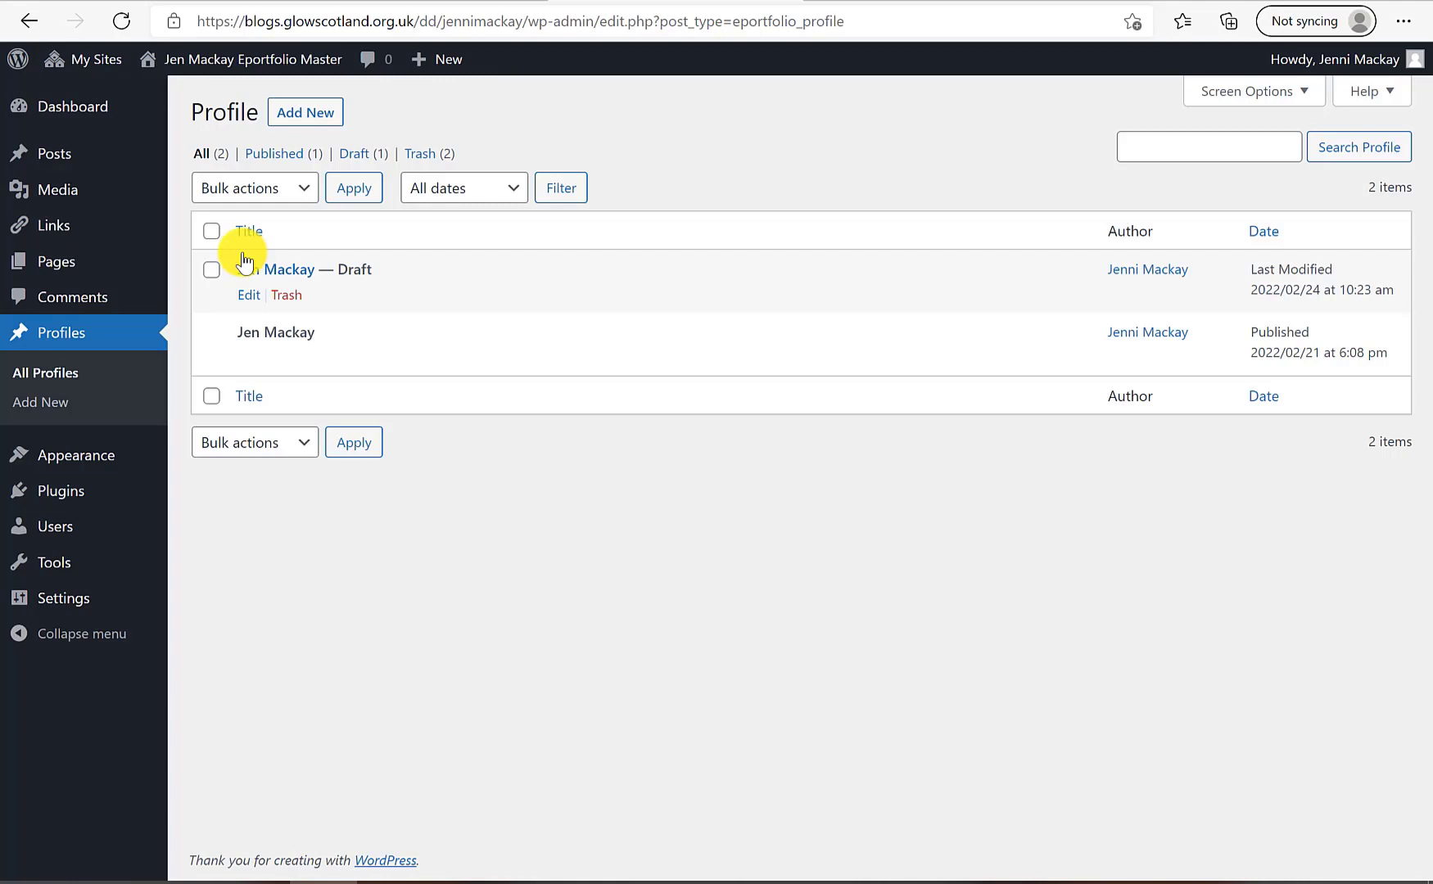
Open the draft profile, publish it and confirm with Publish profile
left_click(247, 297)
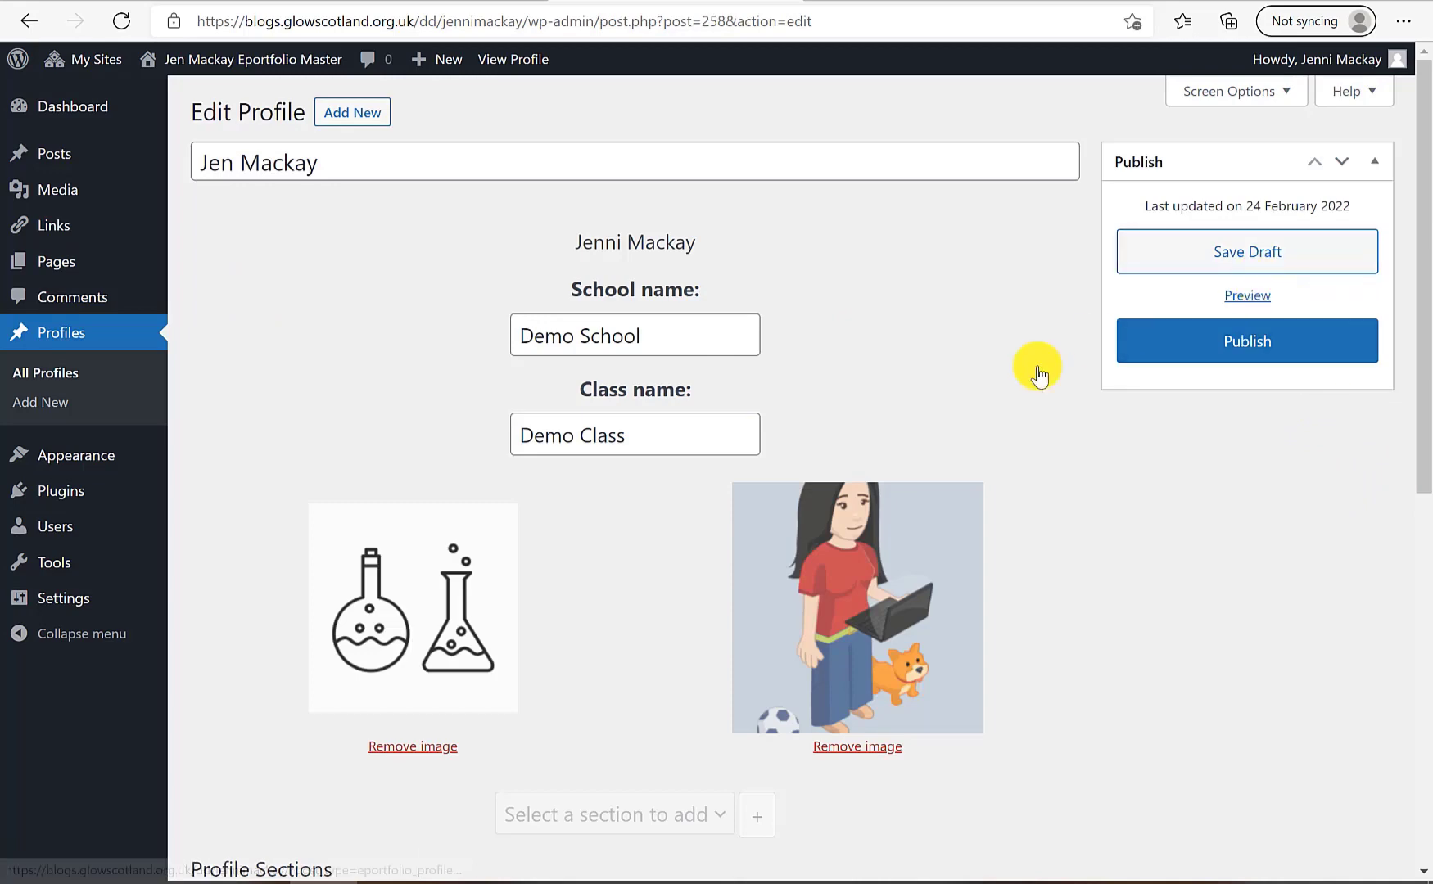
scroll(869, 702, "down", 1)
scroll(869, 702, "up", 1)
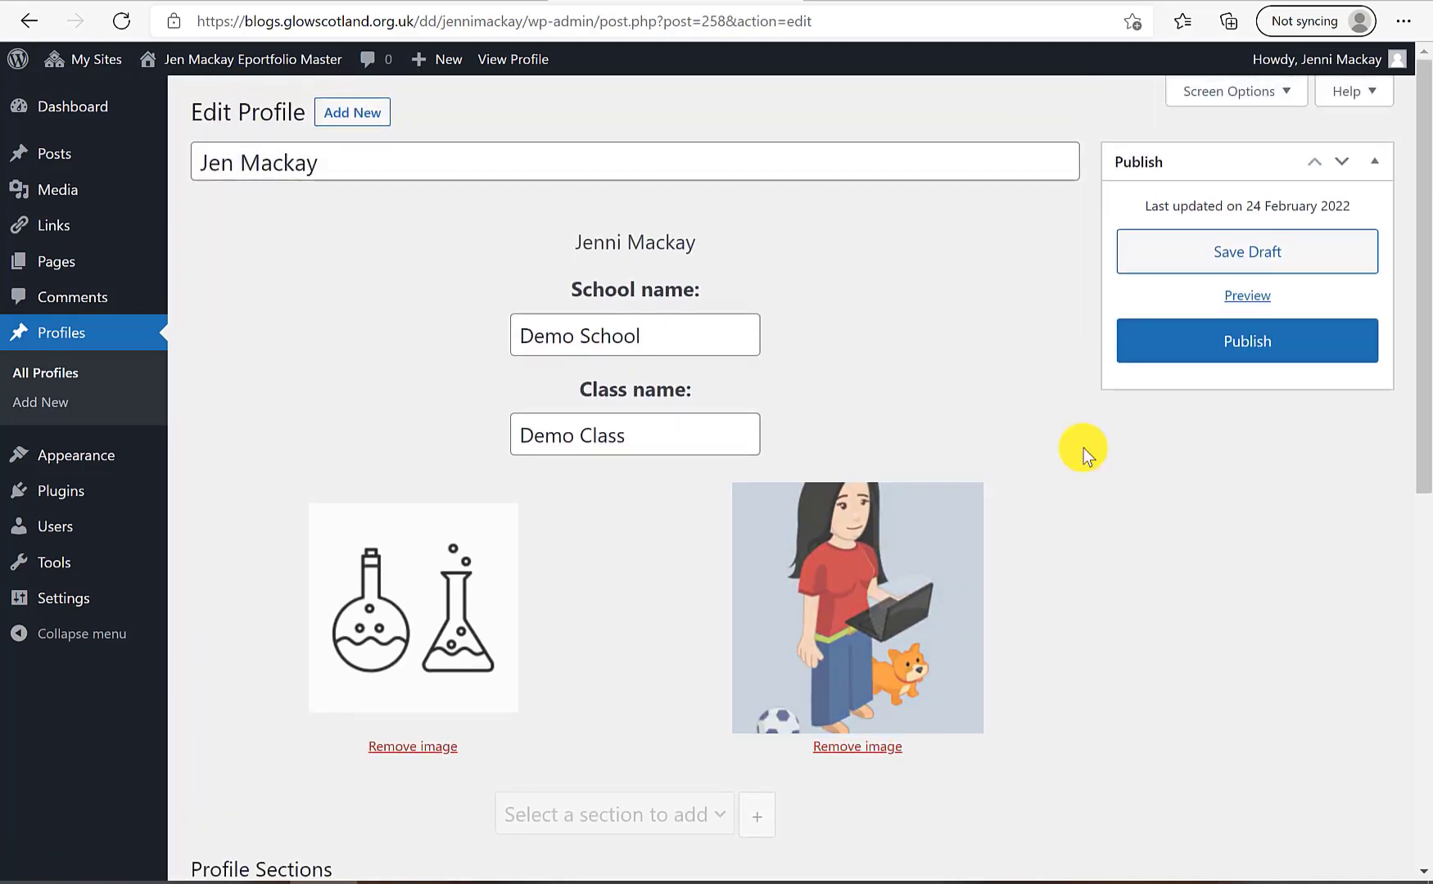
left_click(1172, 357)
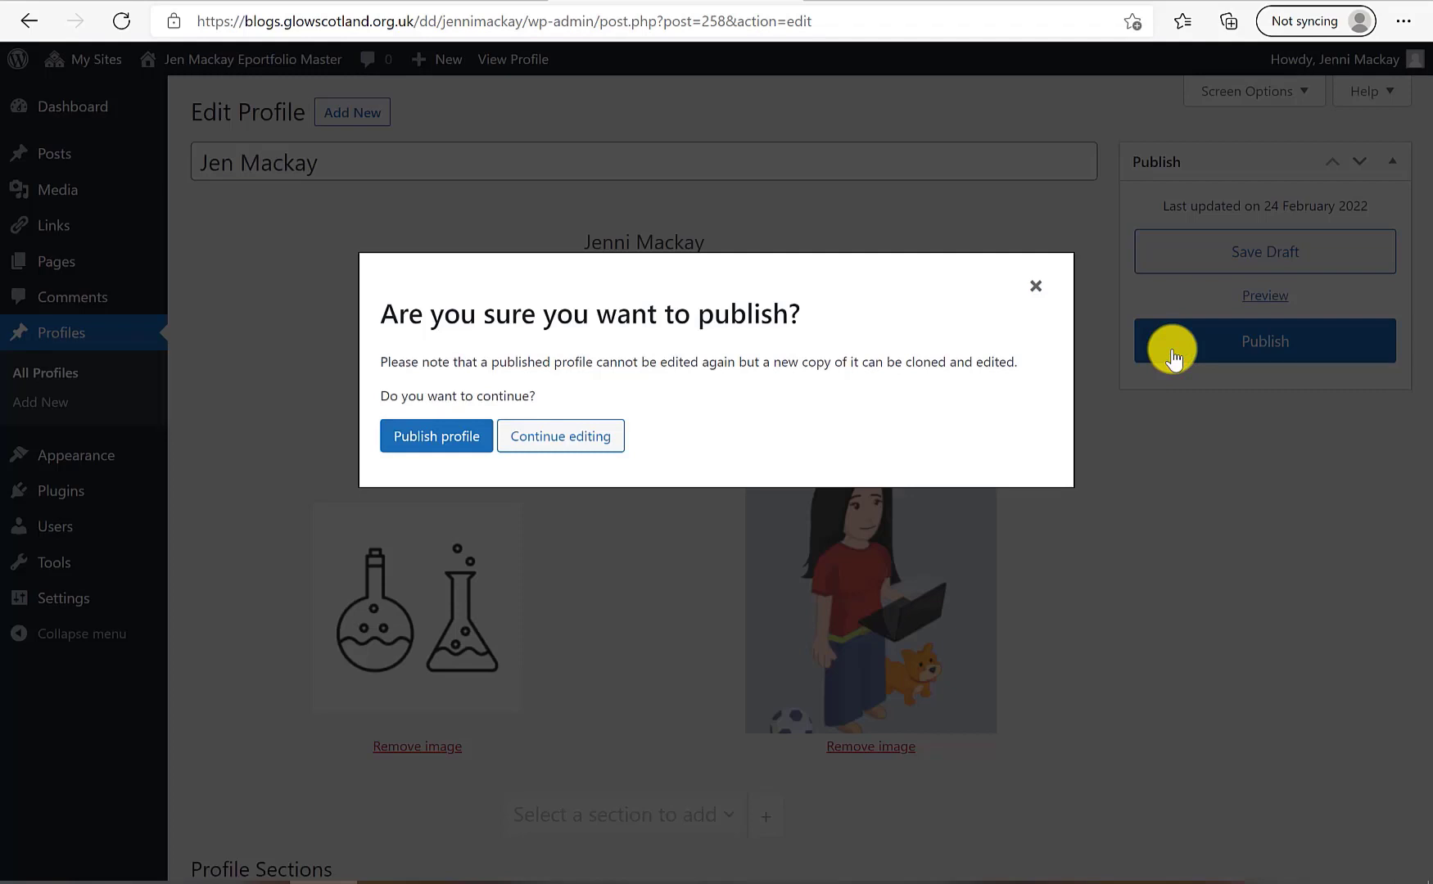
left_click(414, 442)
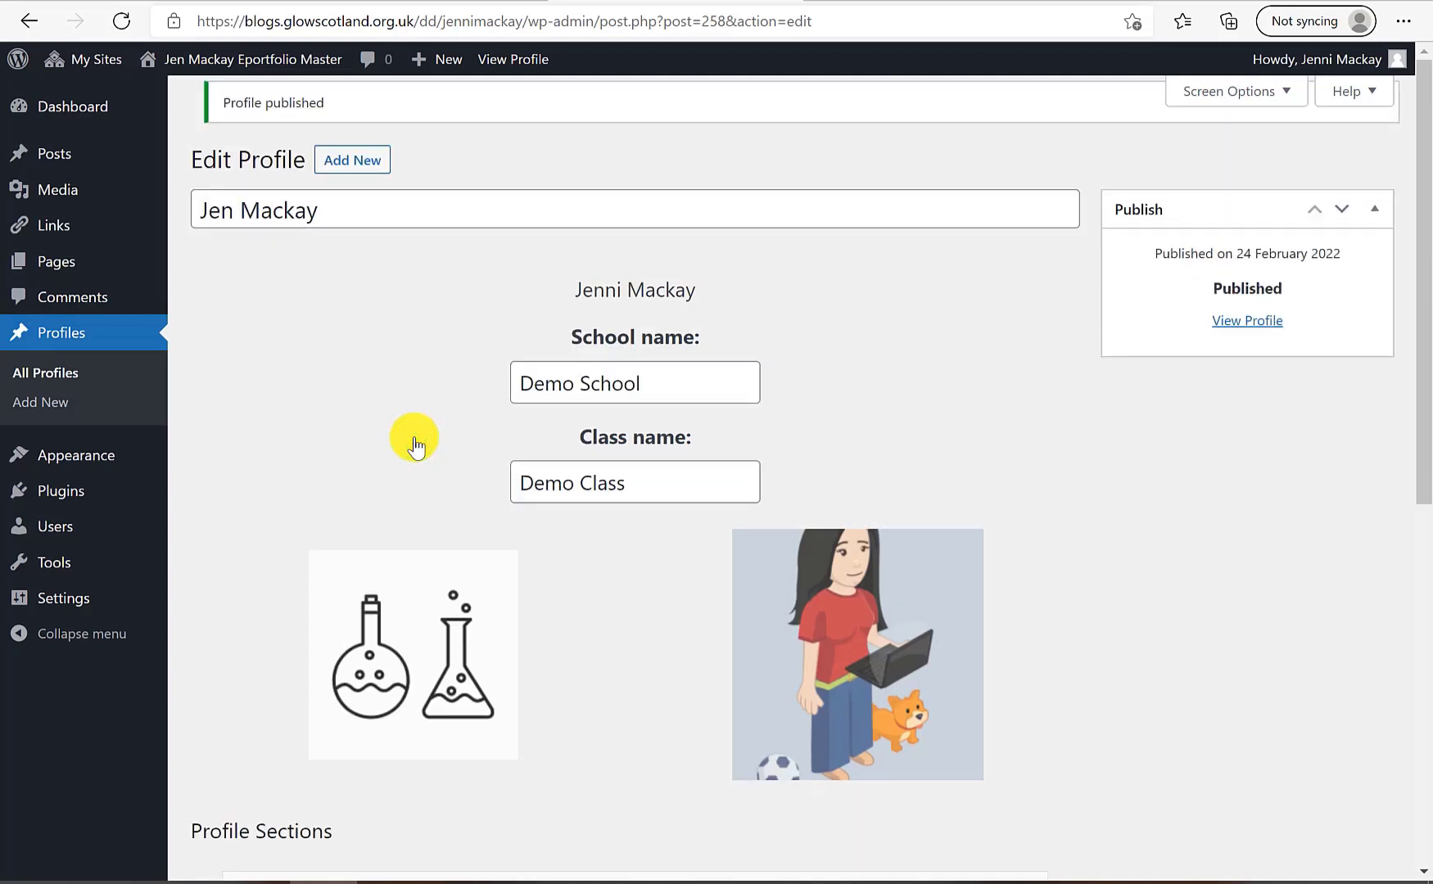
View the published profile, try its PDF download and print options, and scroll through it
left_click(1218, 319)
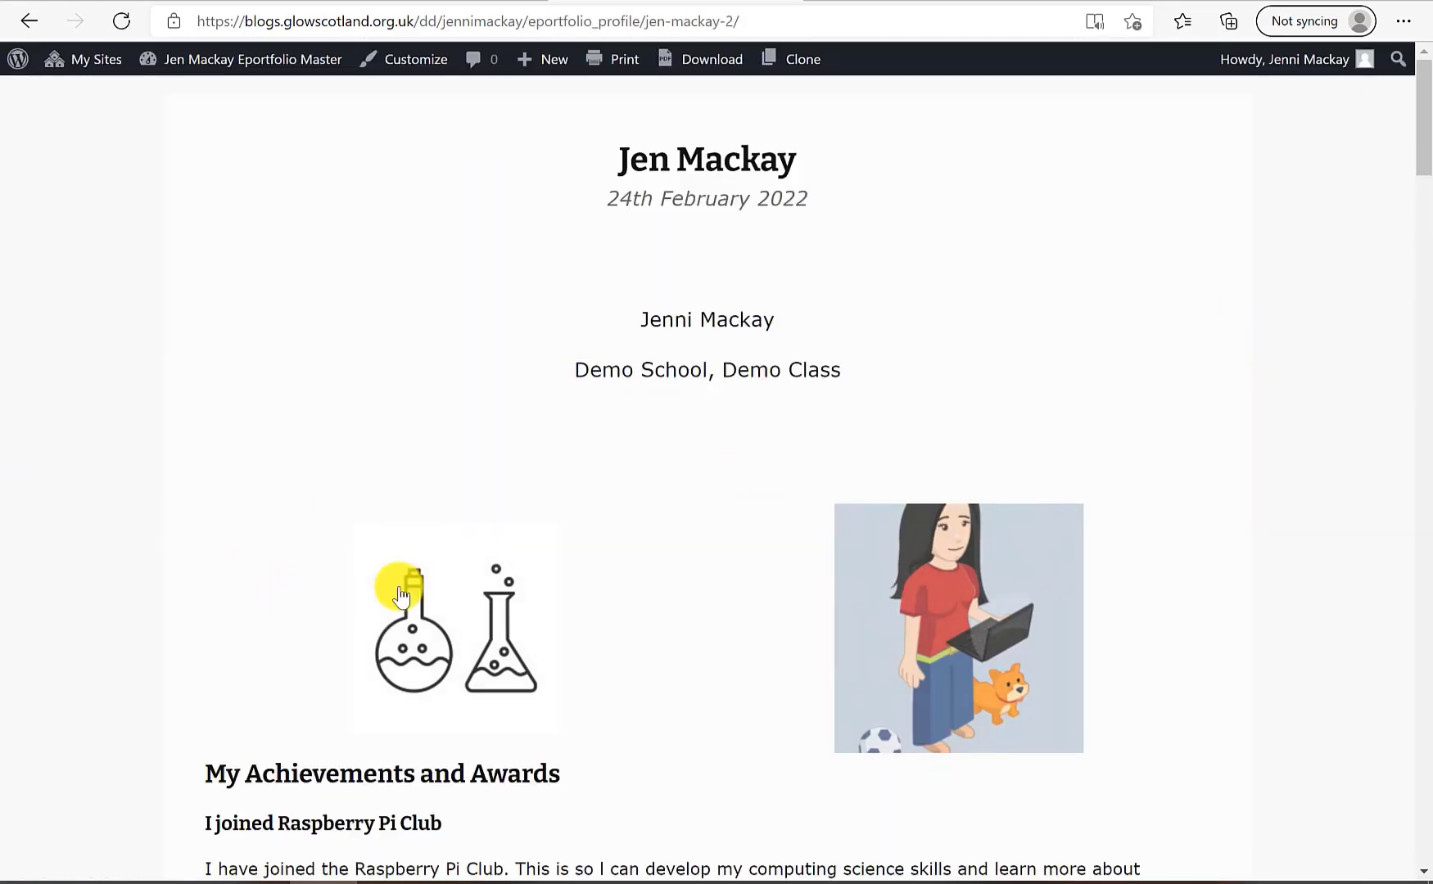
left_click(703, 75)
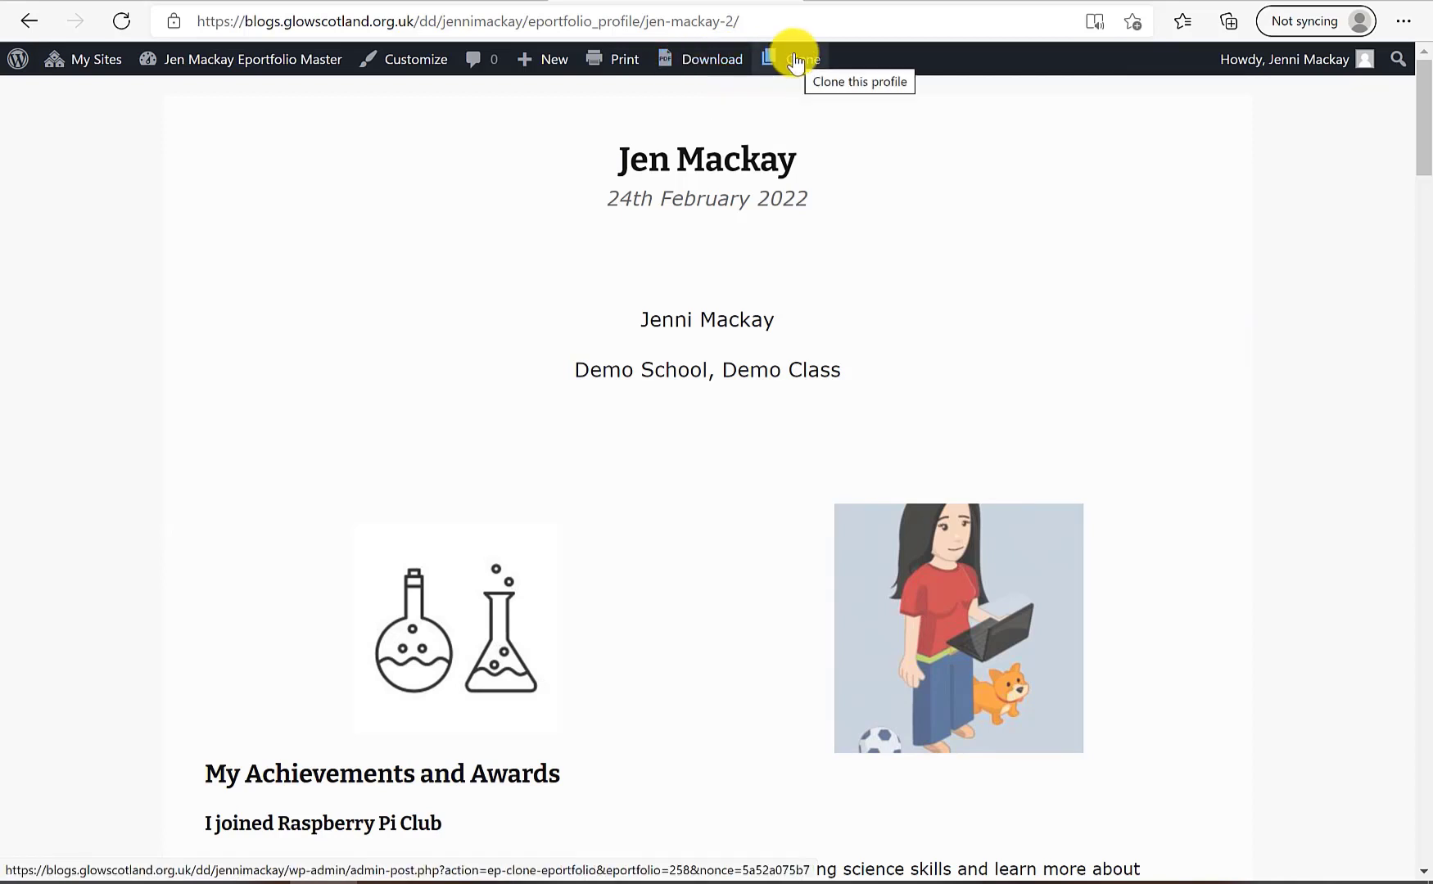
left_click(618, 63)
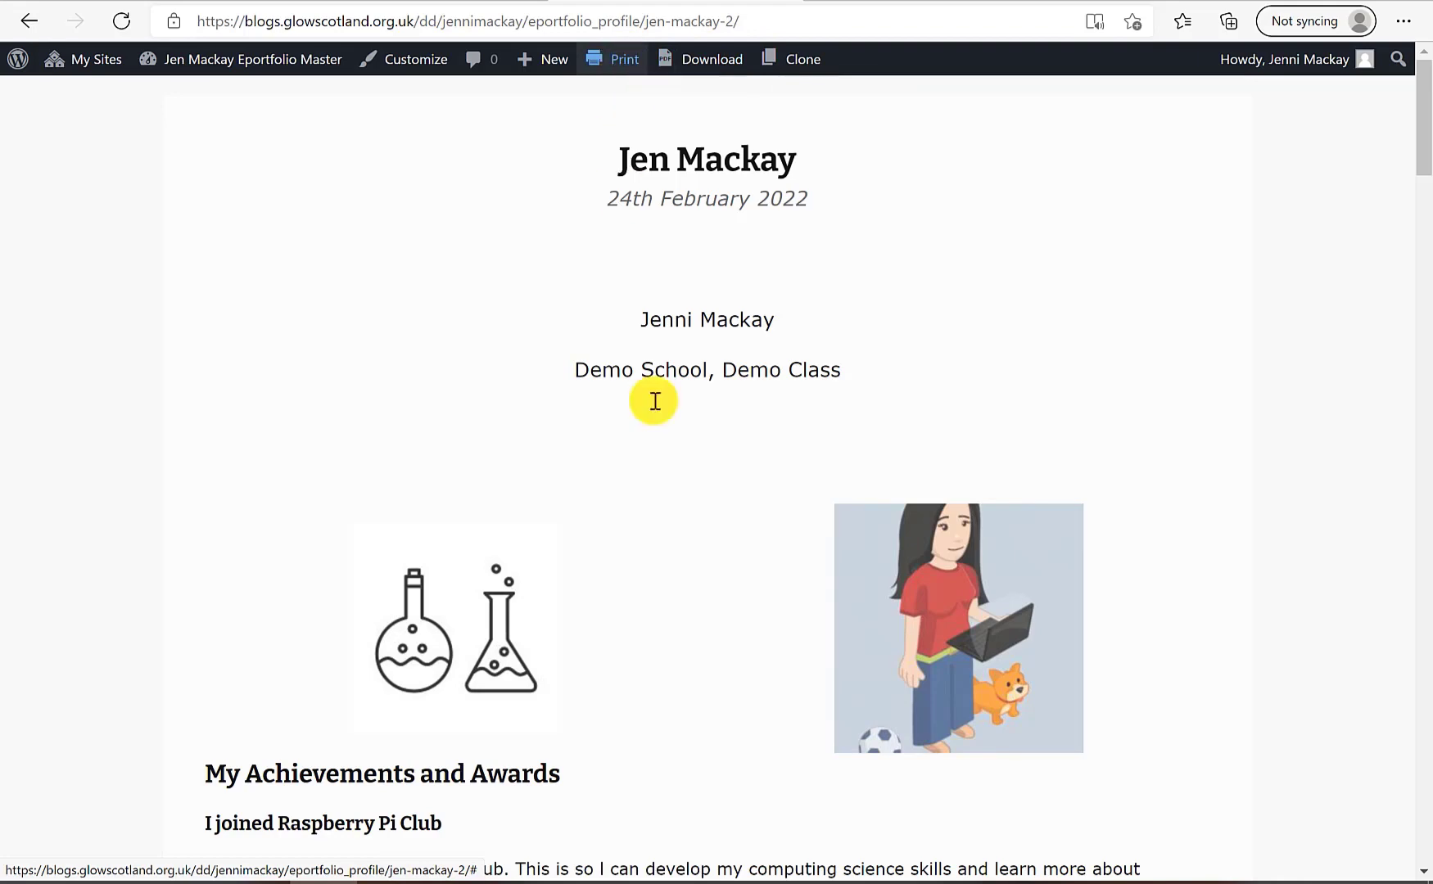
scroll(701, 578, "down", 20)
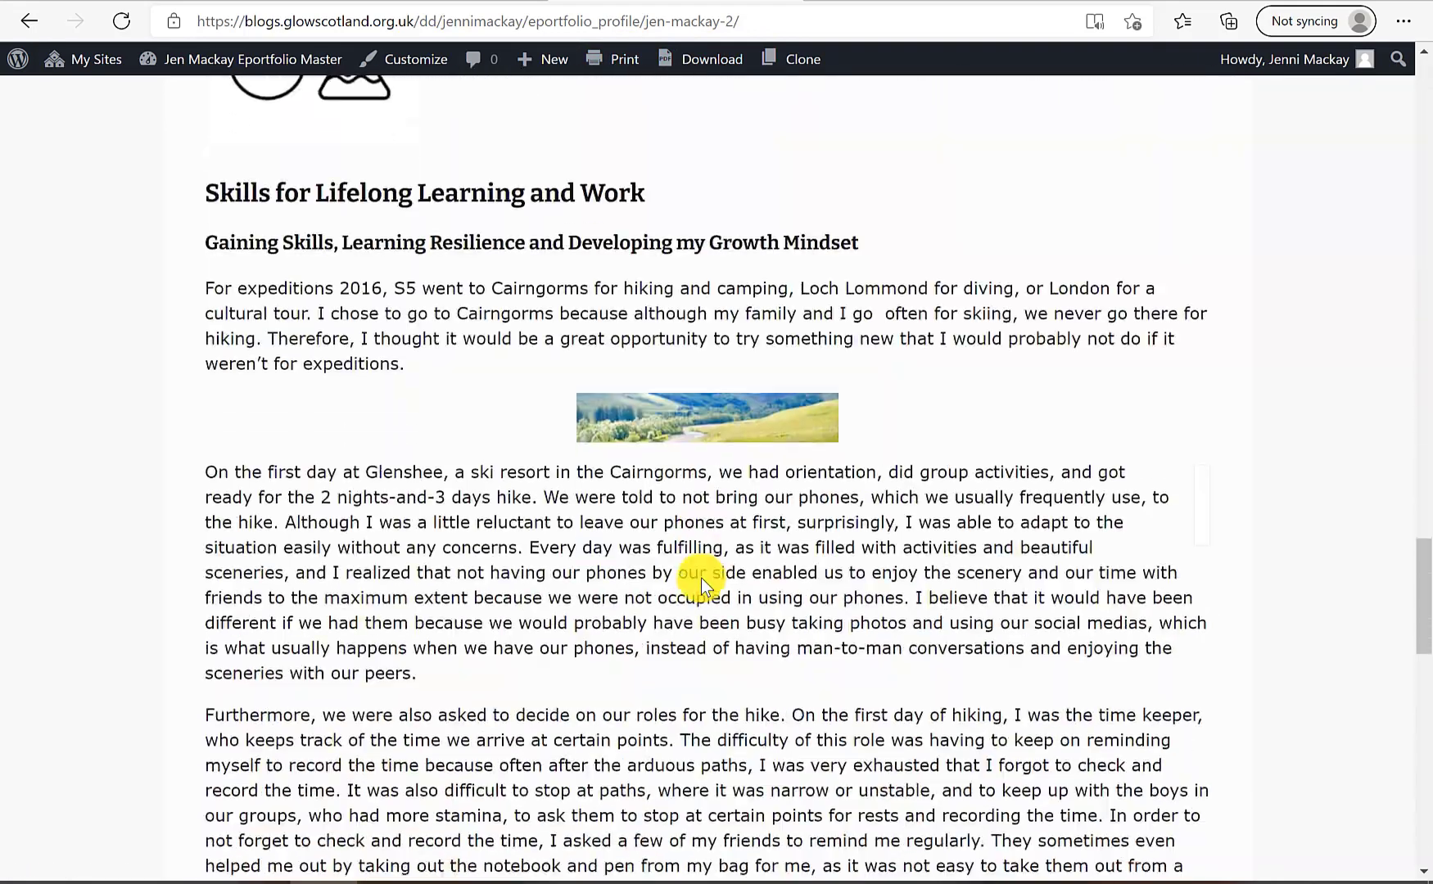
scroll(701, 577, "down", 5)
scroll(701, 578, "up", 20)
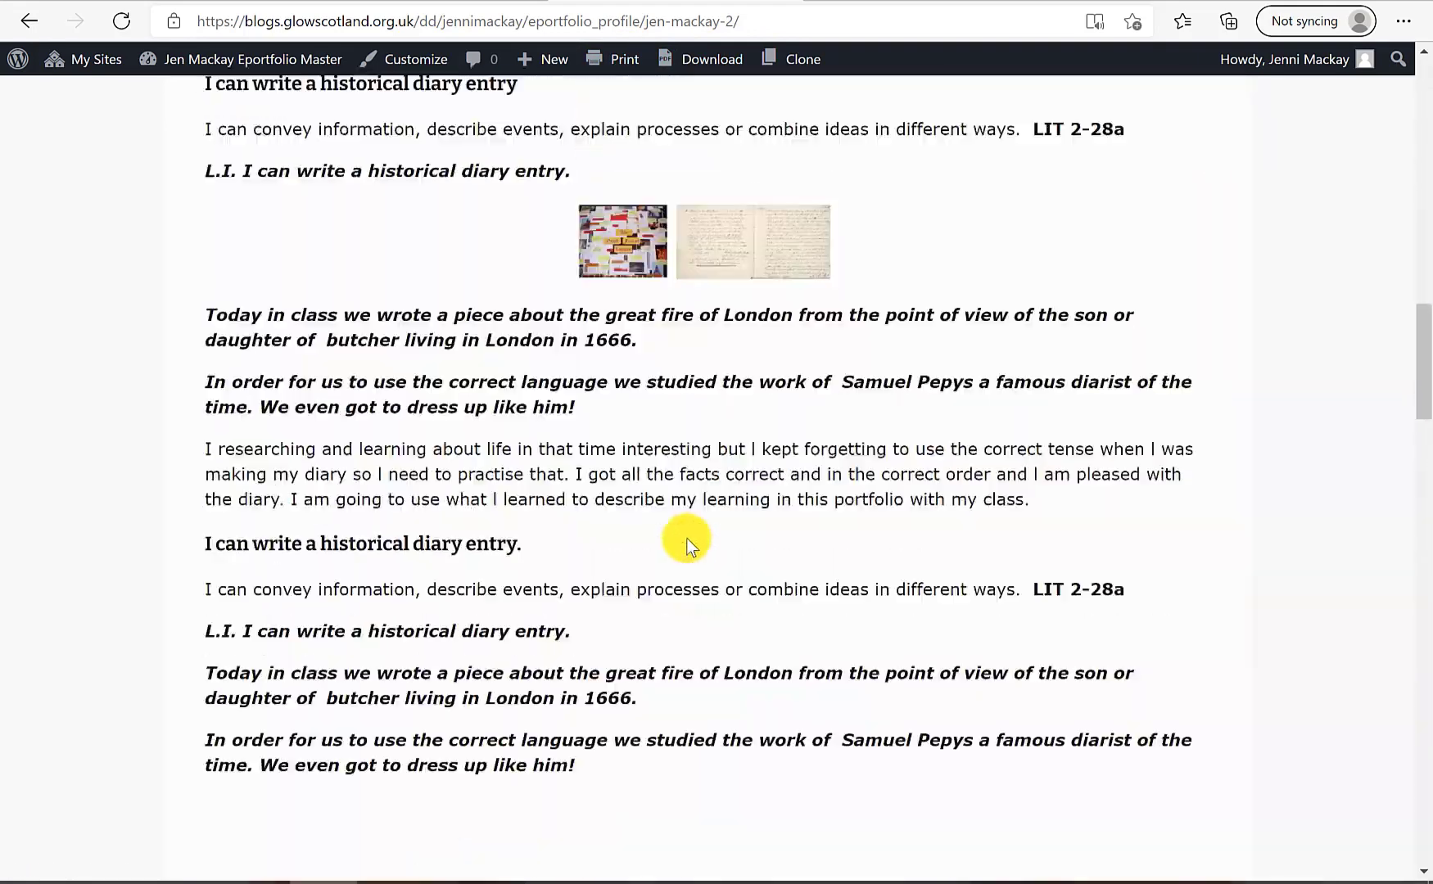
scroll(686, 539, "up", 5)
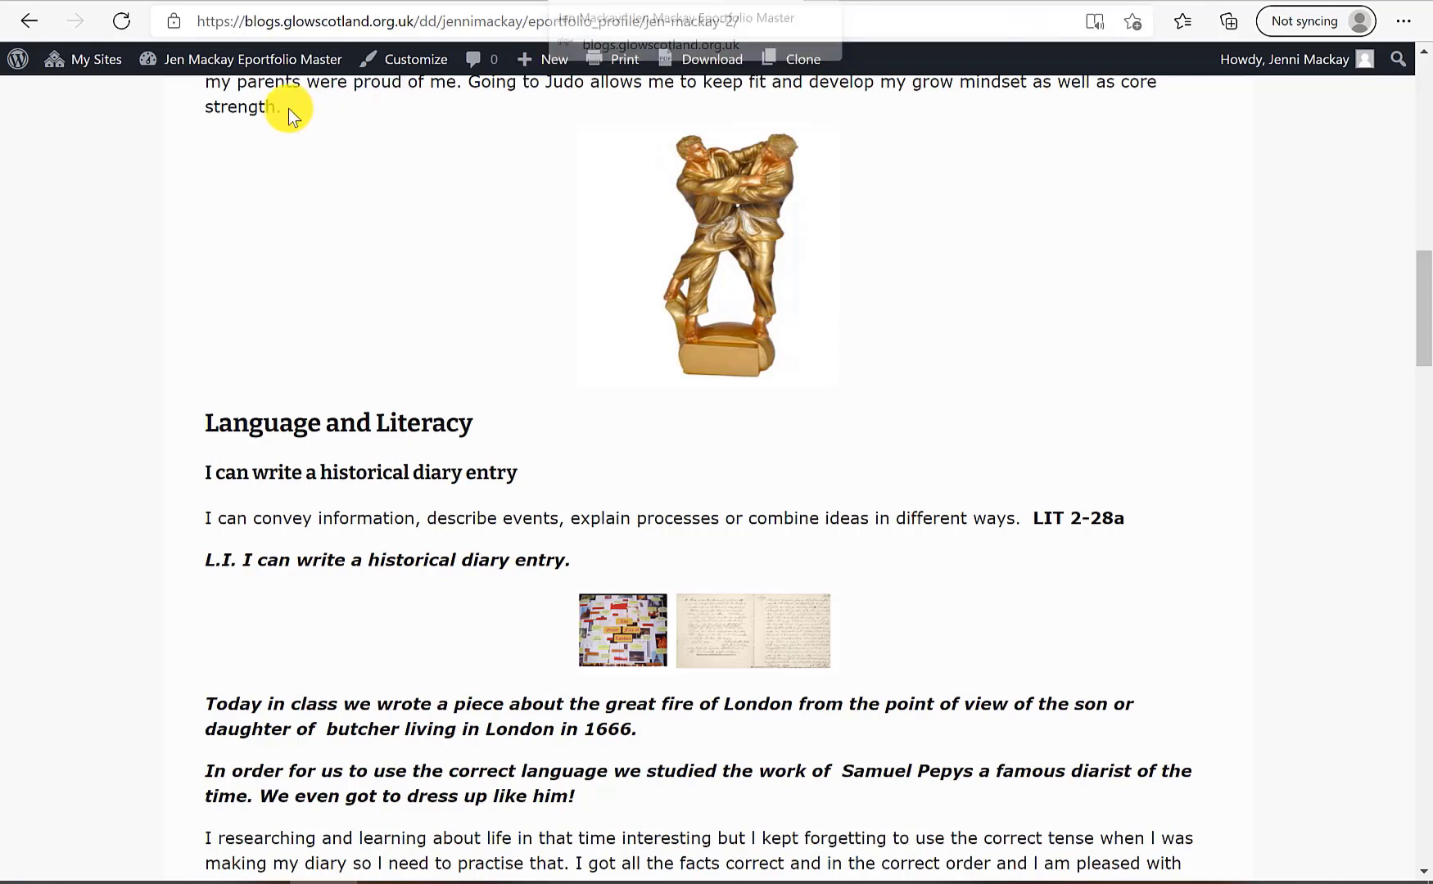
From the Dashboard's Profiles list, trash the older 21 February profile
left_click(211, 65)
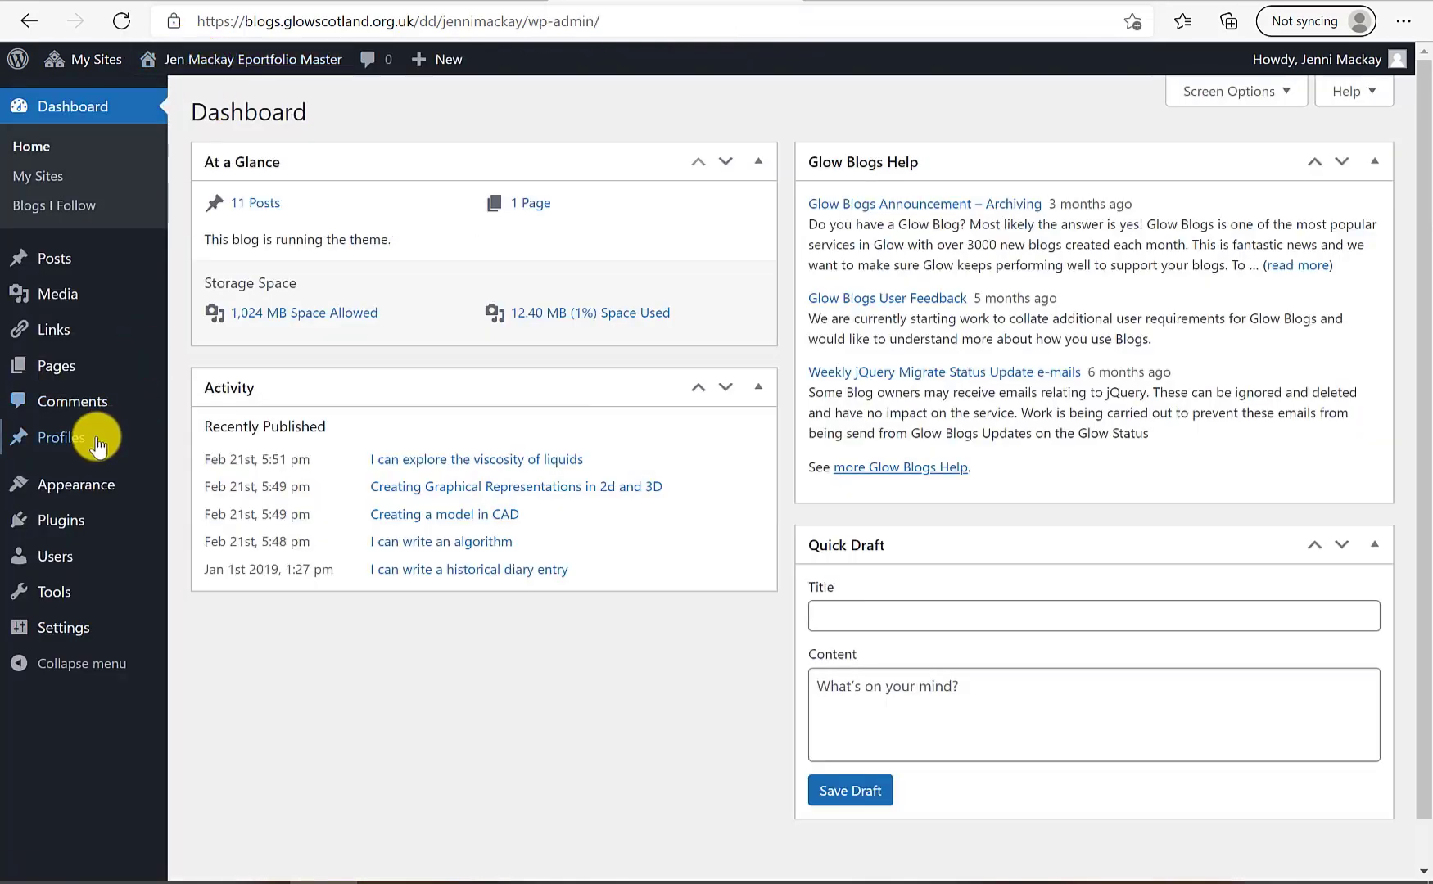
left_click(71, 442)
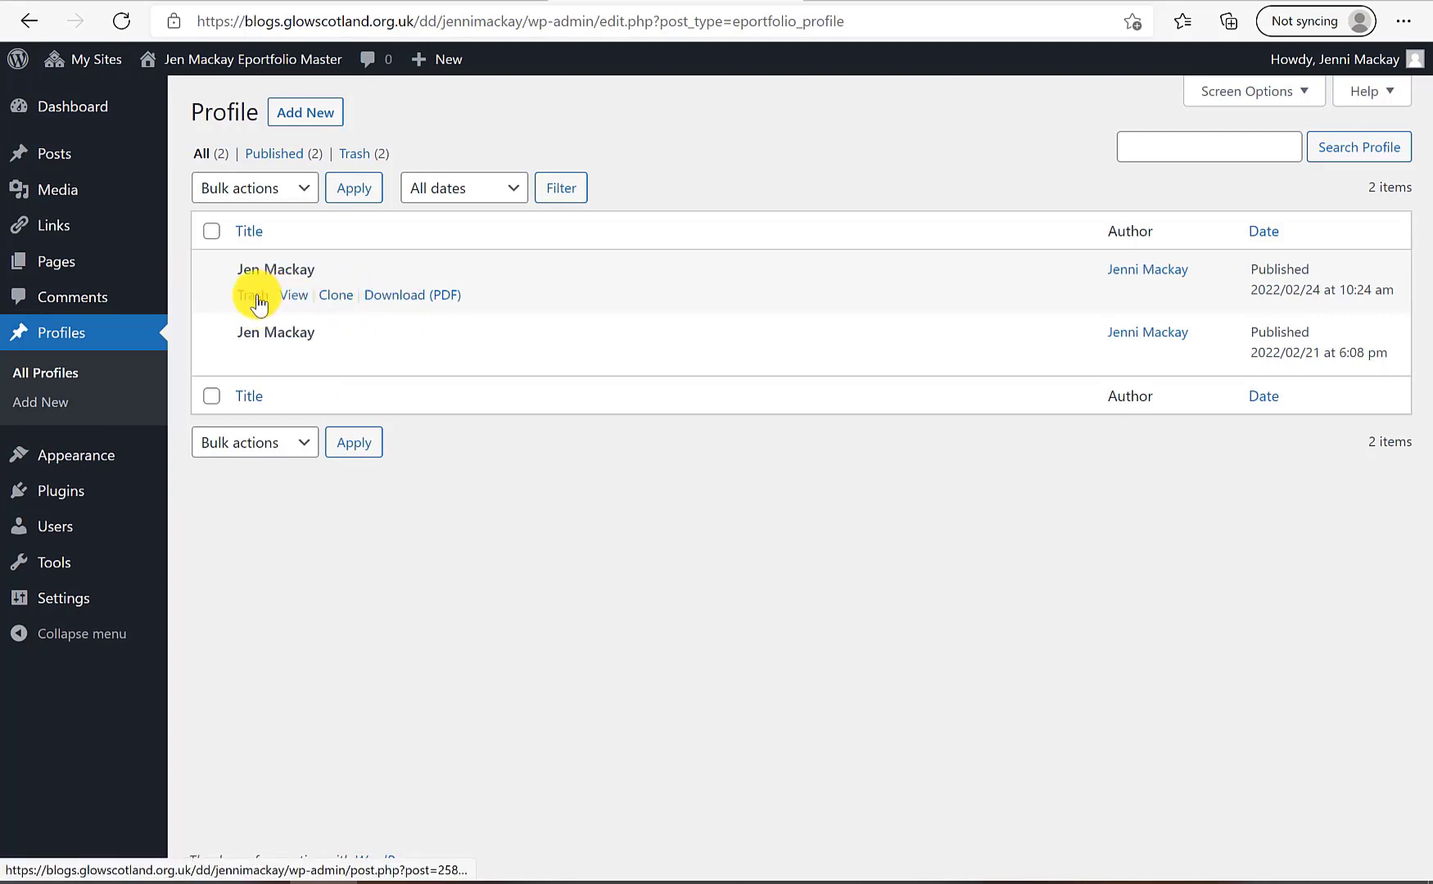
left_click(254, 358)
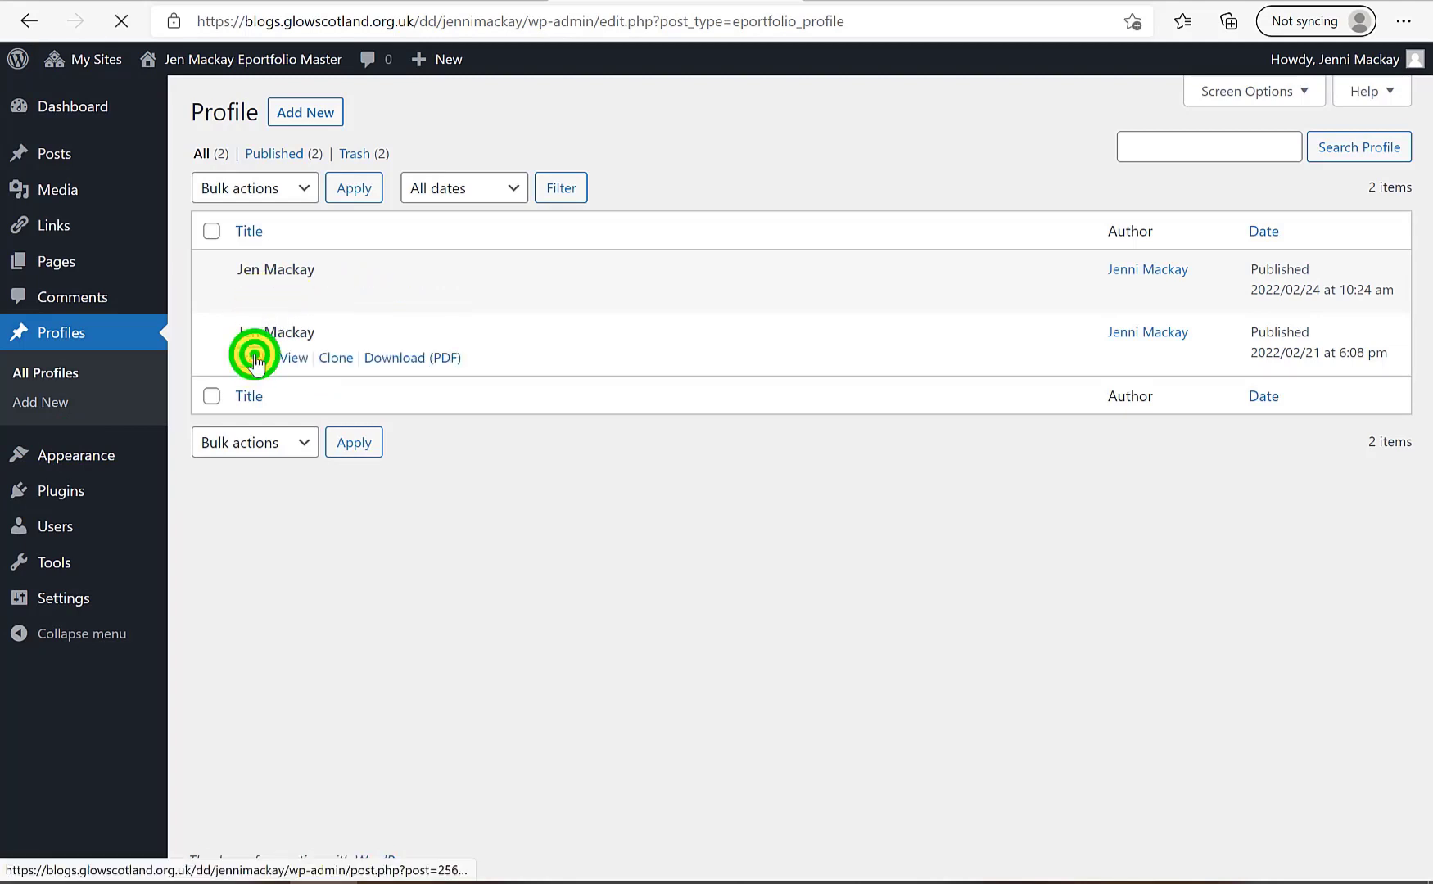
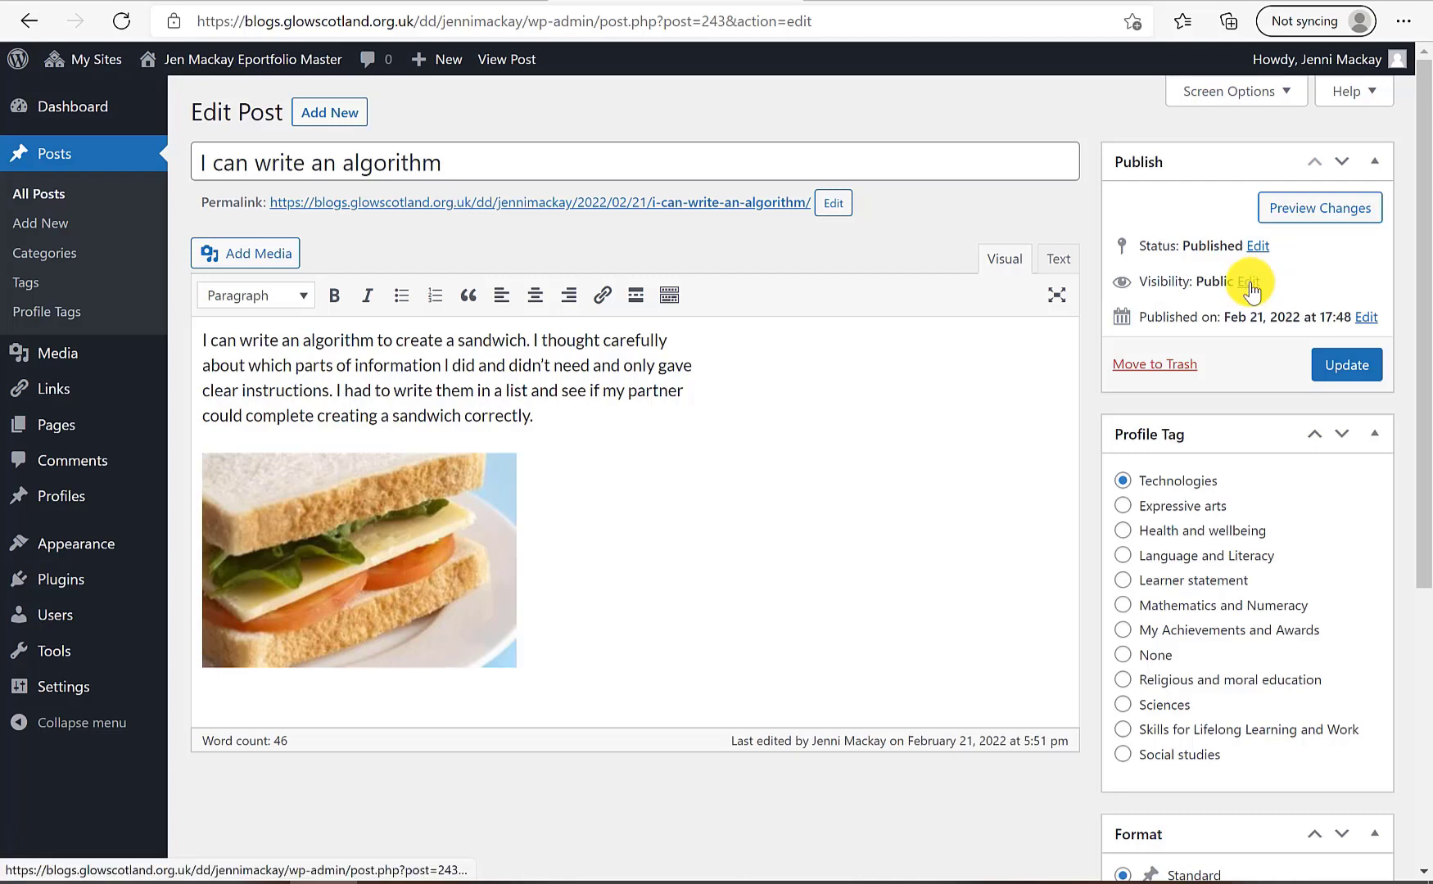
Set the 'I can write an algorithm' post to Password protected with a password, and update it
left_click(1250, 282)
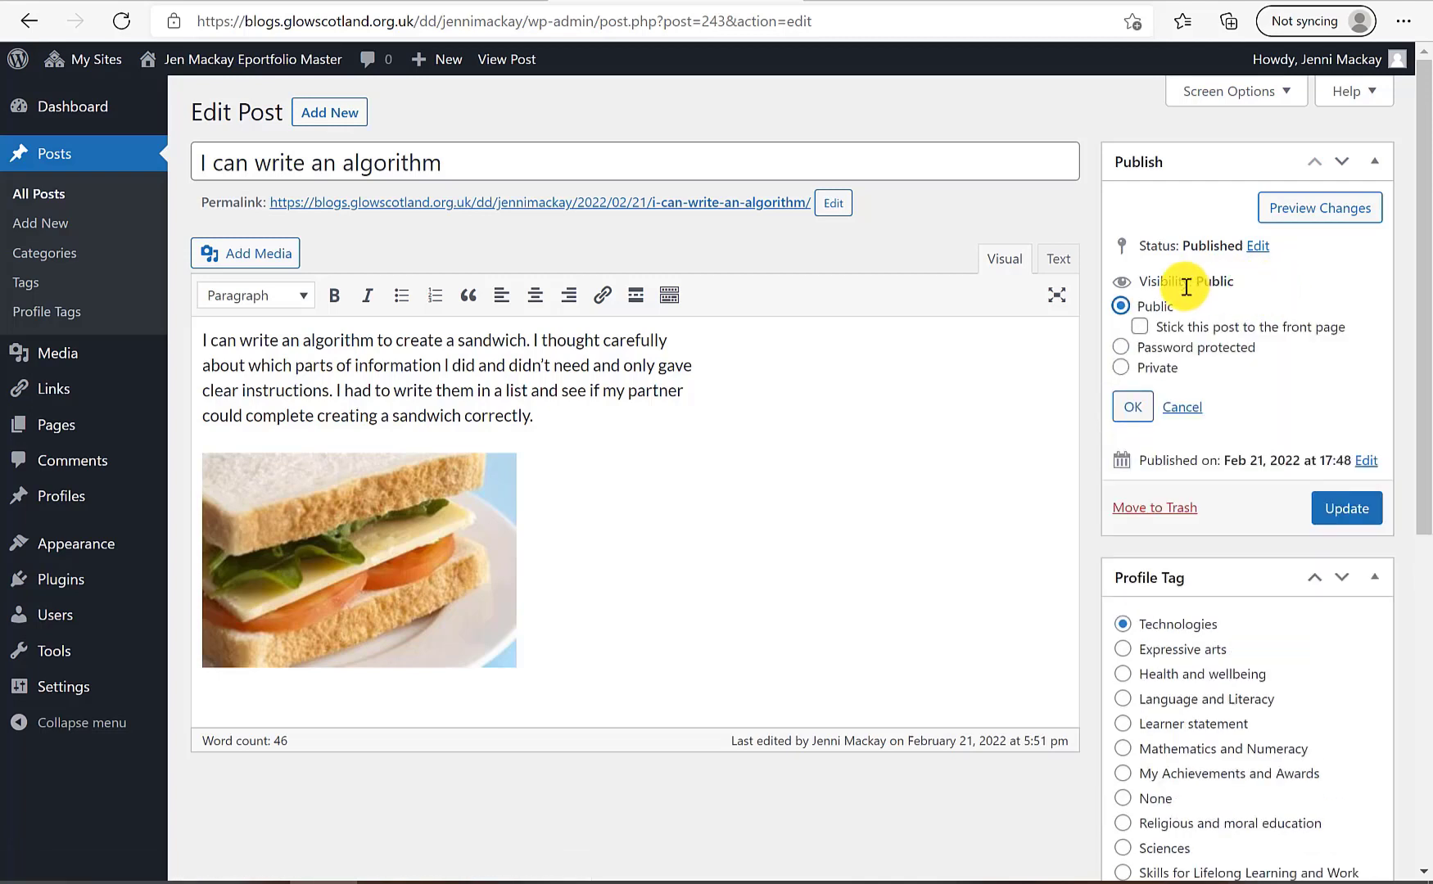
left_click(1122, 347)
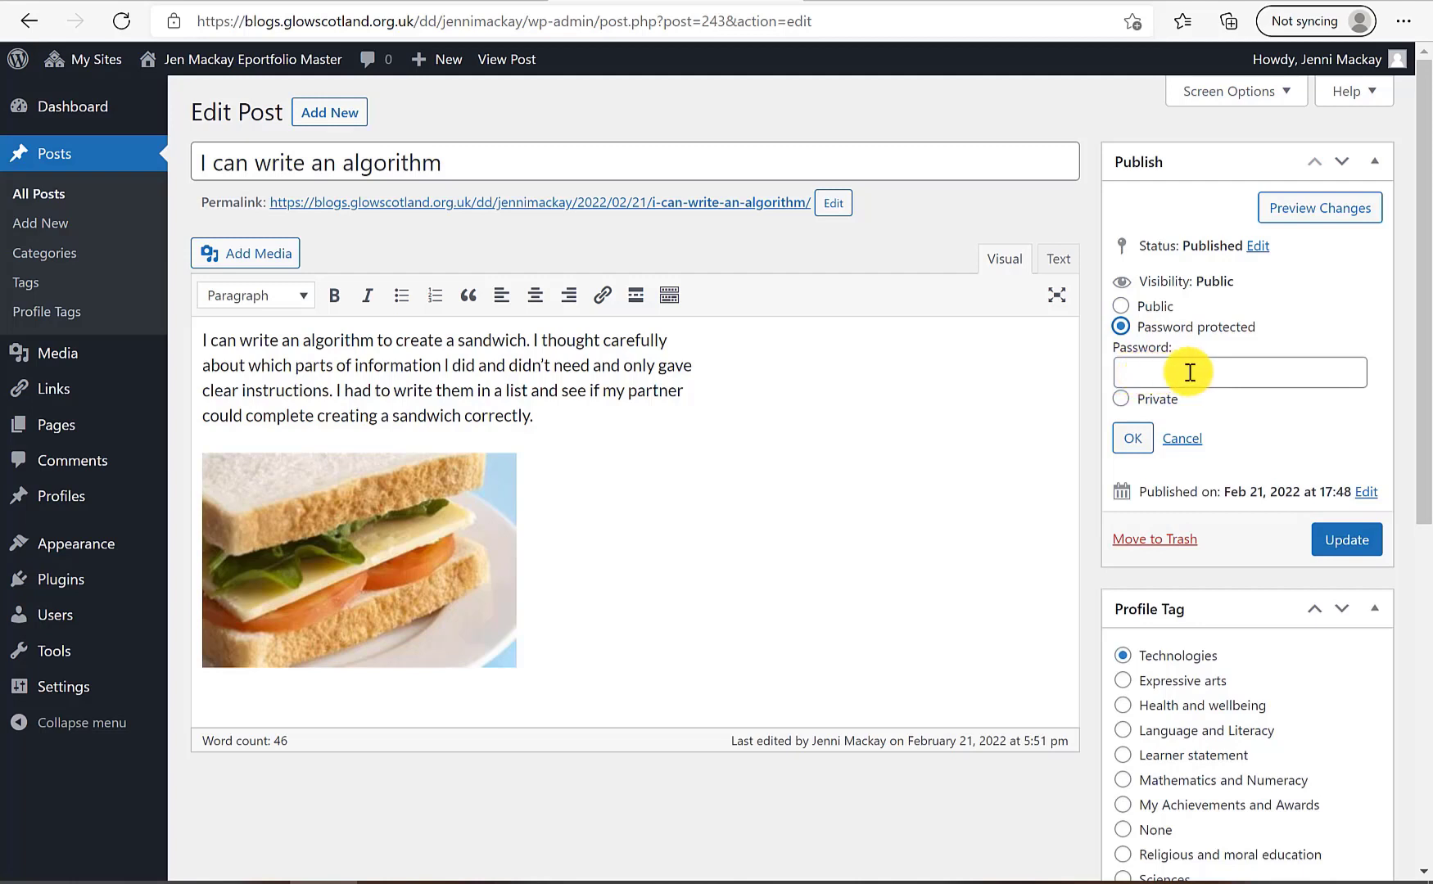
left_click(1130, 373)
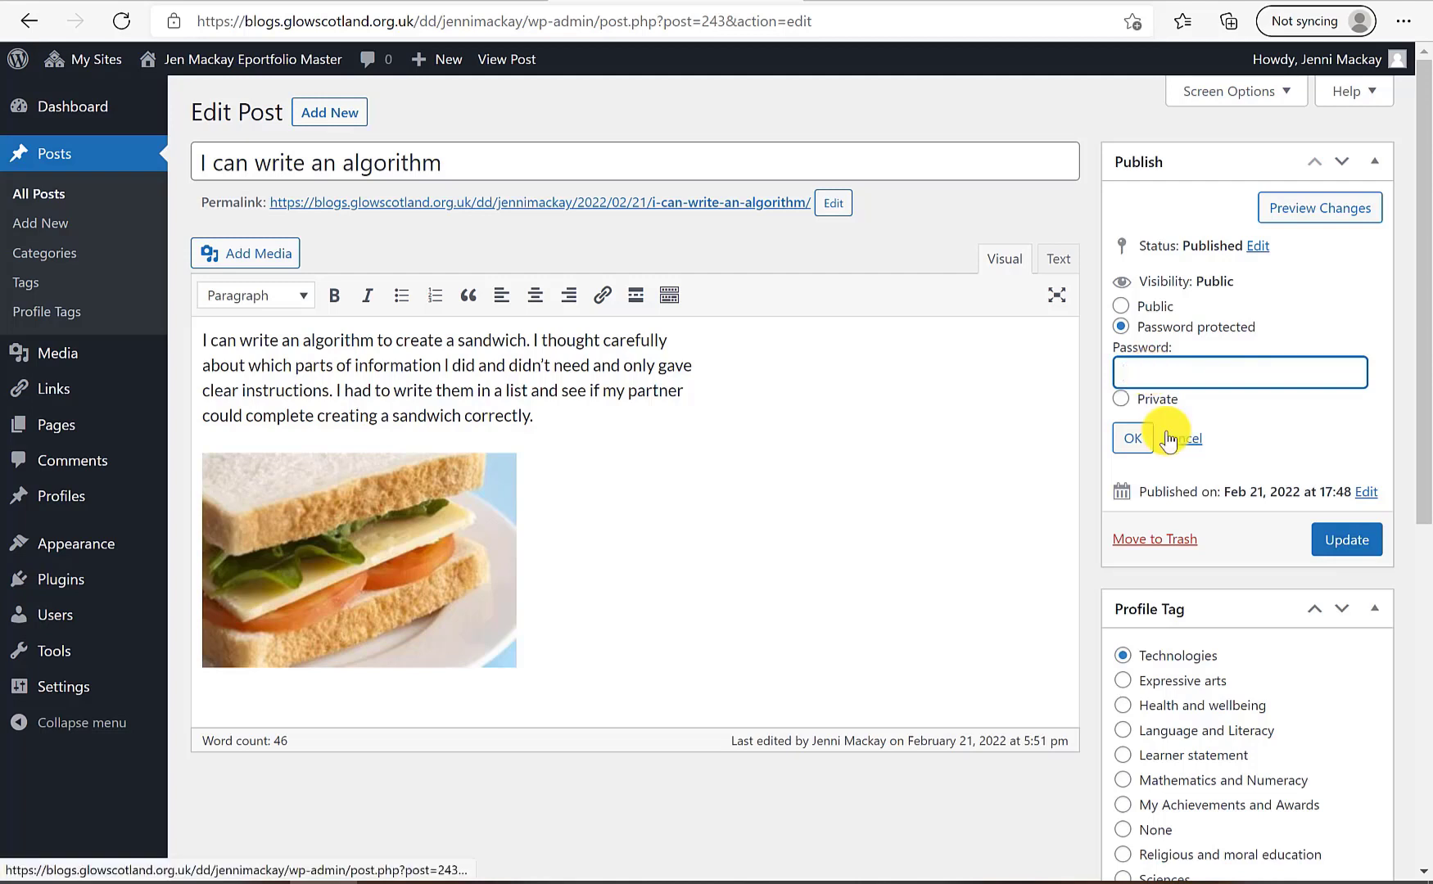
left_click(1121, 307)
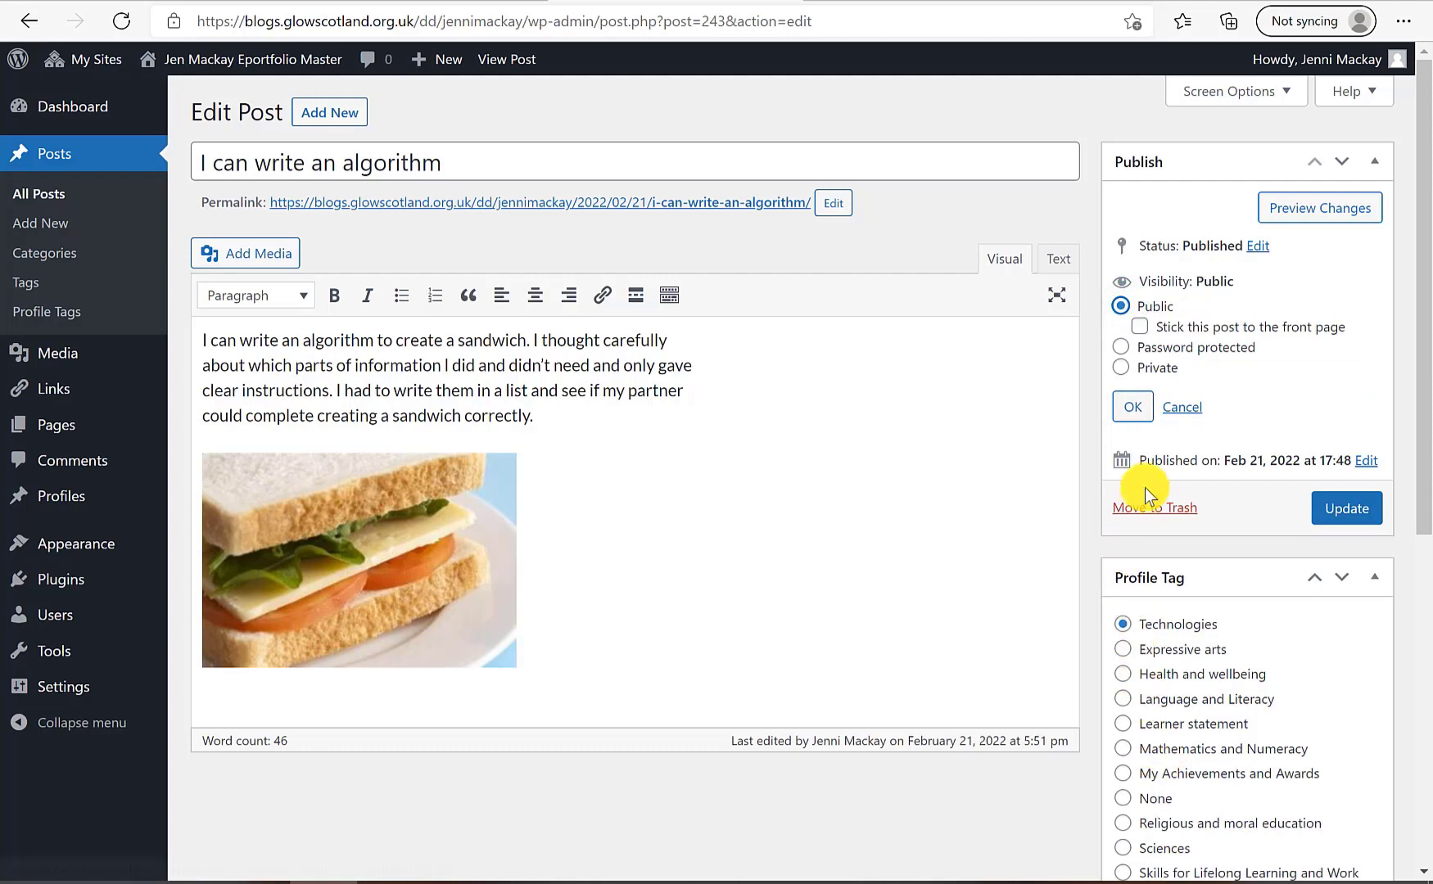
left_click(1191, 348)
type("demo")
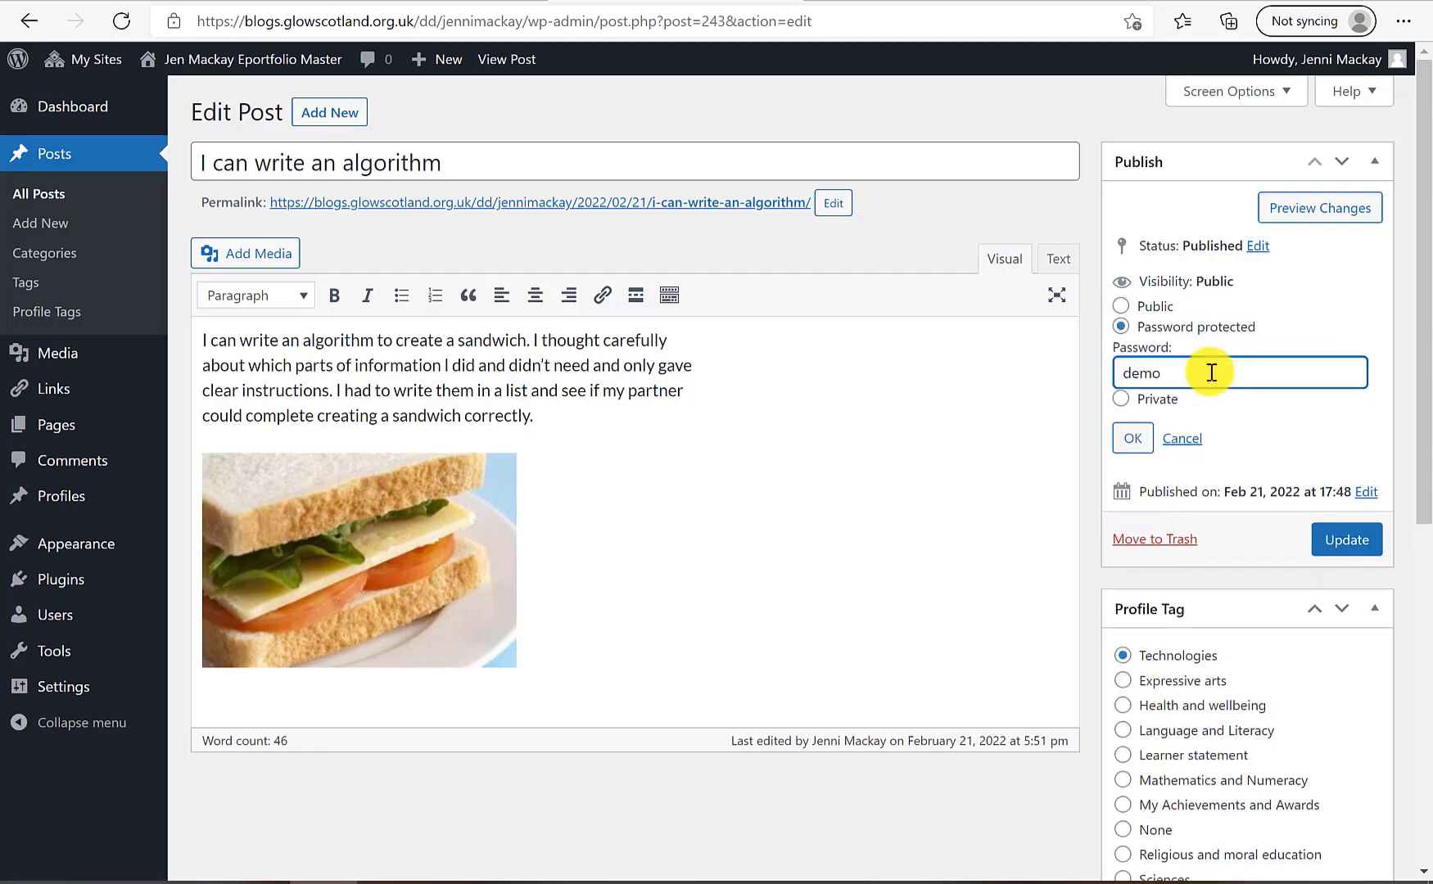
left_click(1135, 441)
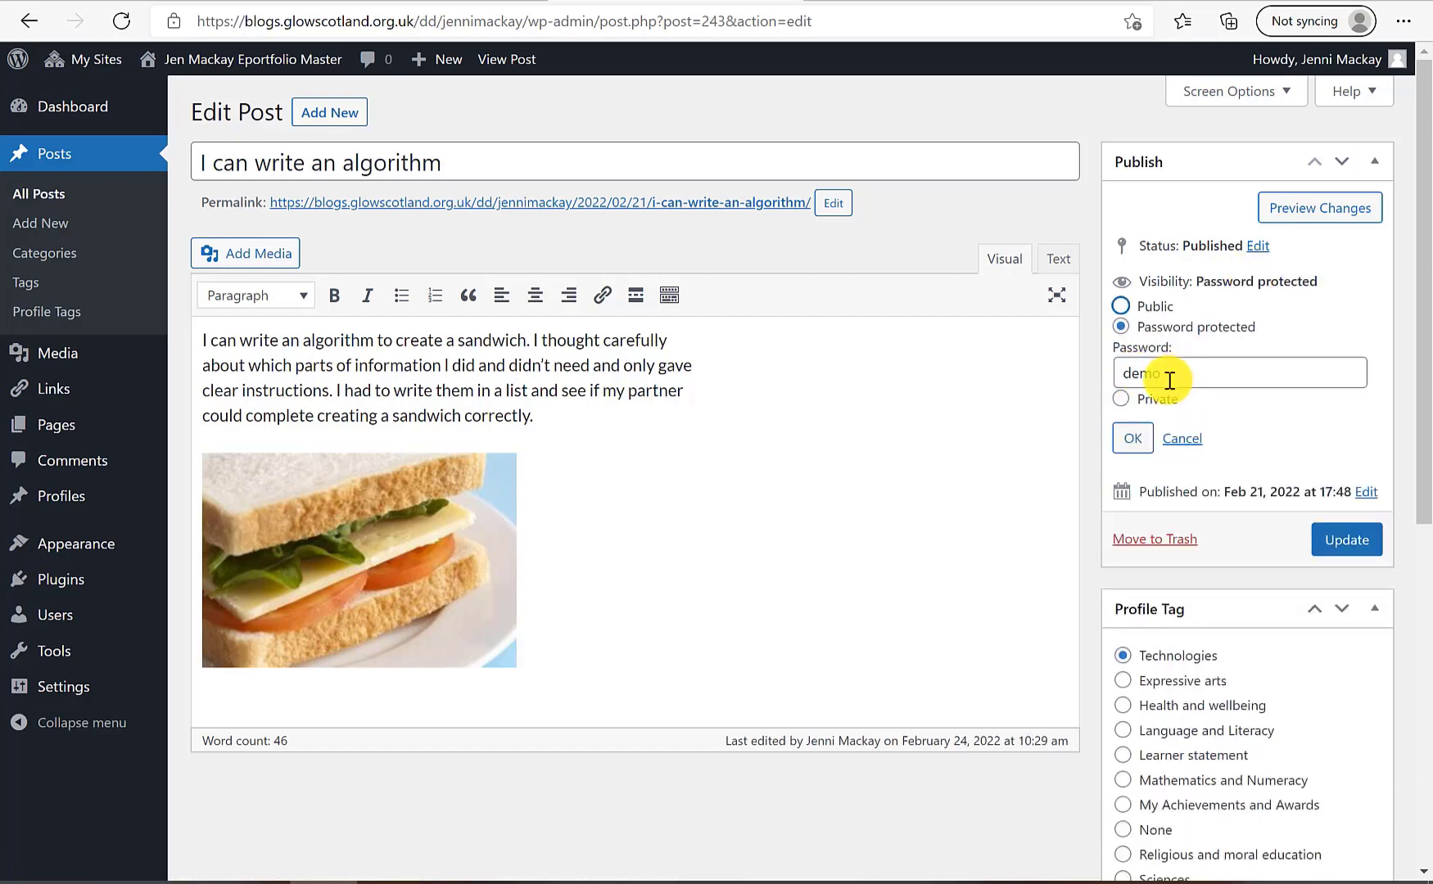
left_click(1346, 550)
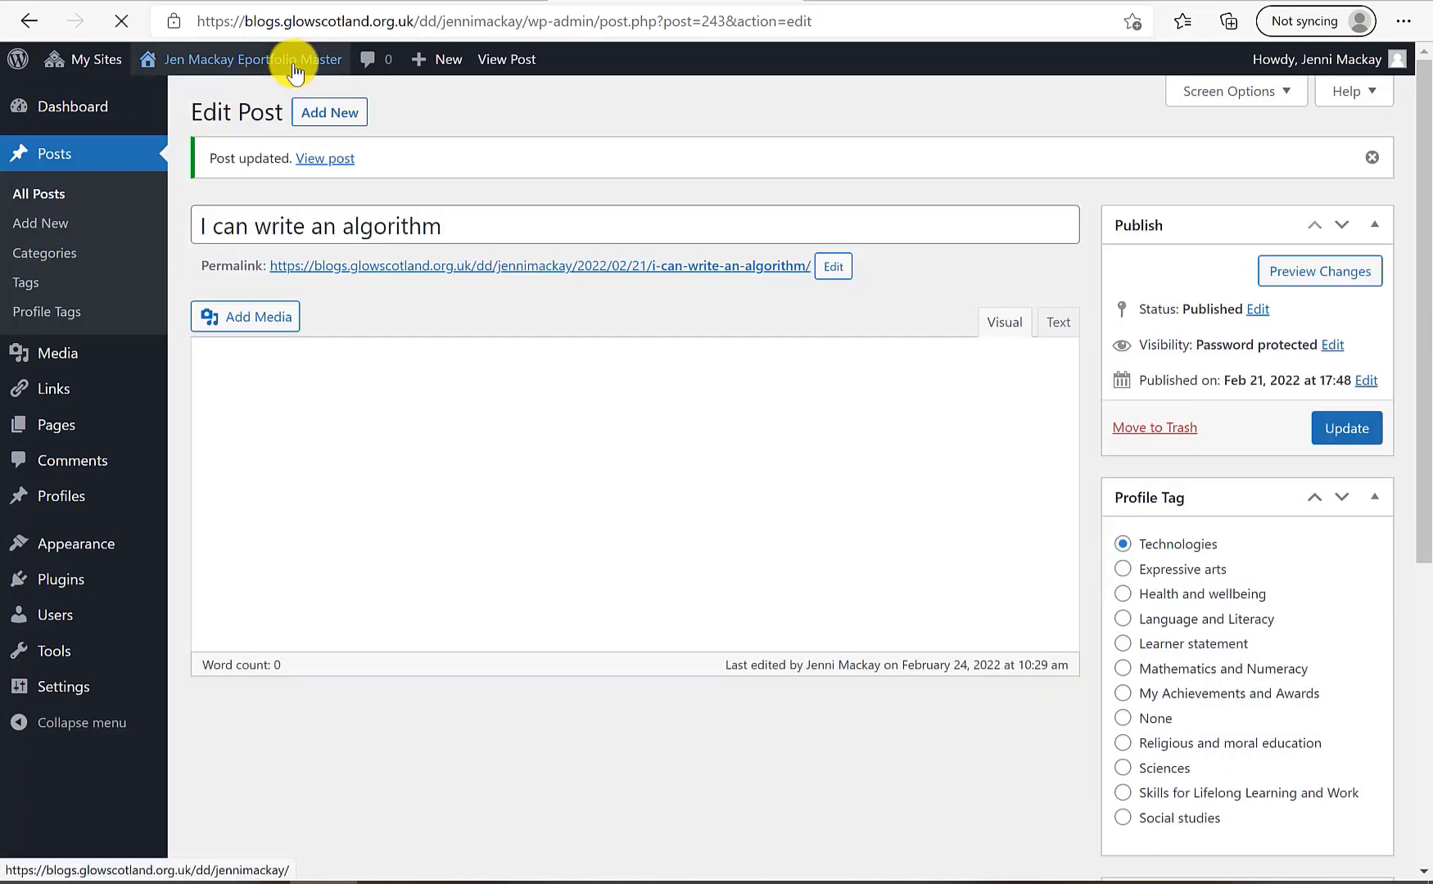
Visit the blog's front page and check the 'Protected: I can write an algorithm' post's password box
left_click(295, 59)
scroll(565, 565, "down", 10)
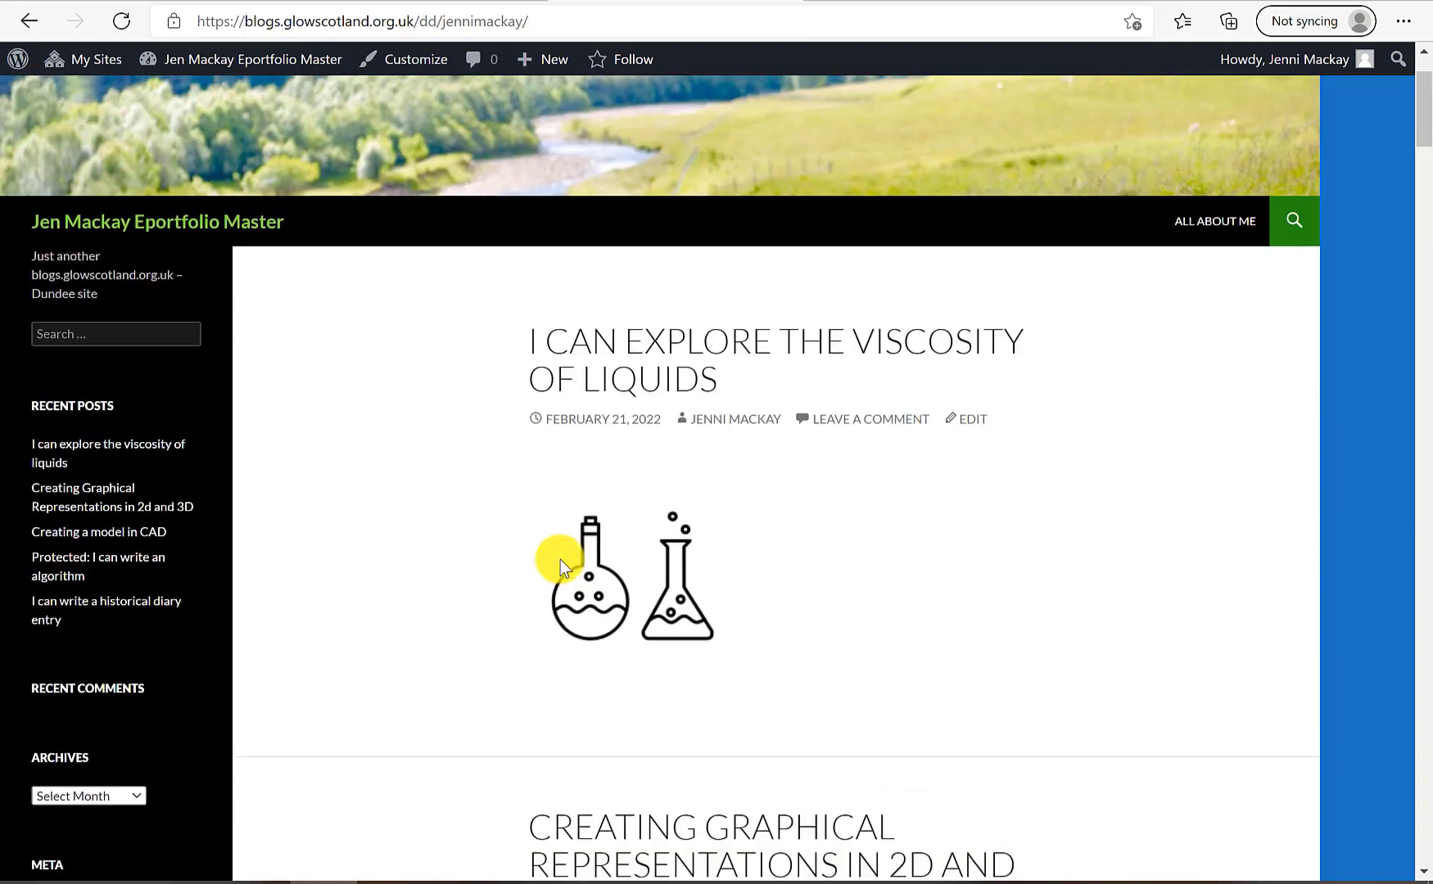
scroll(560, 560, "down", 12)
left_click(684, 545)
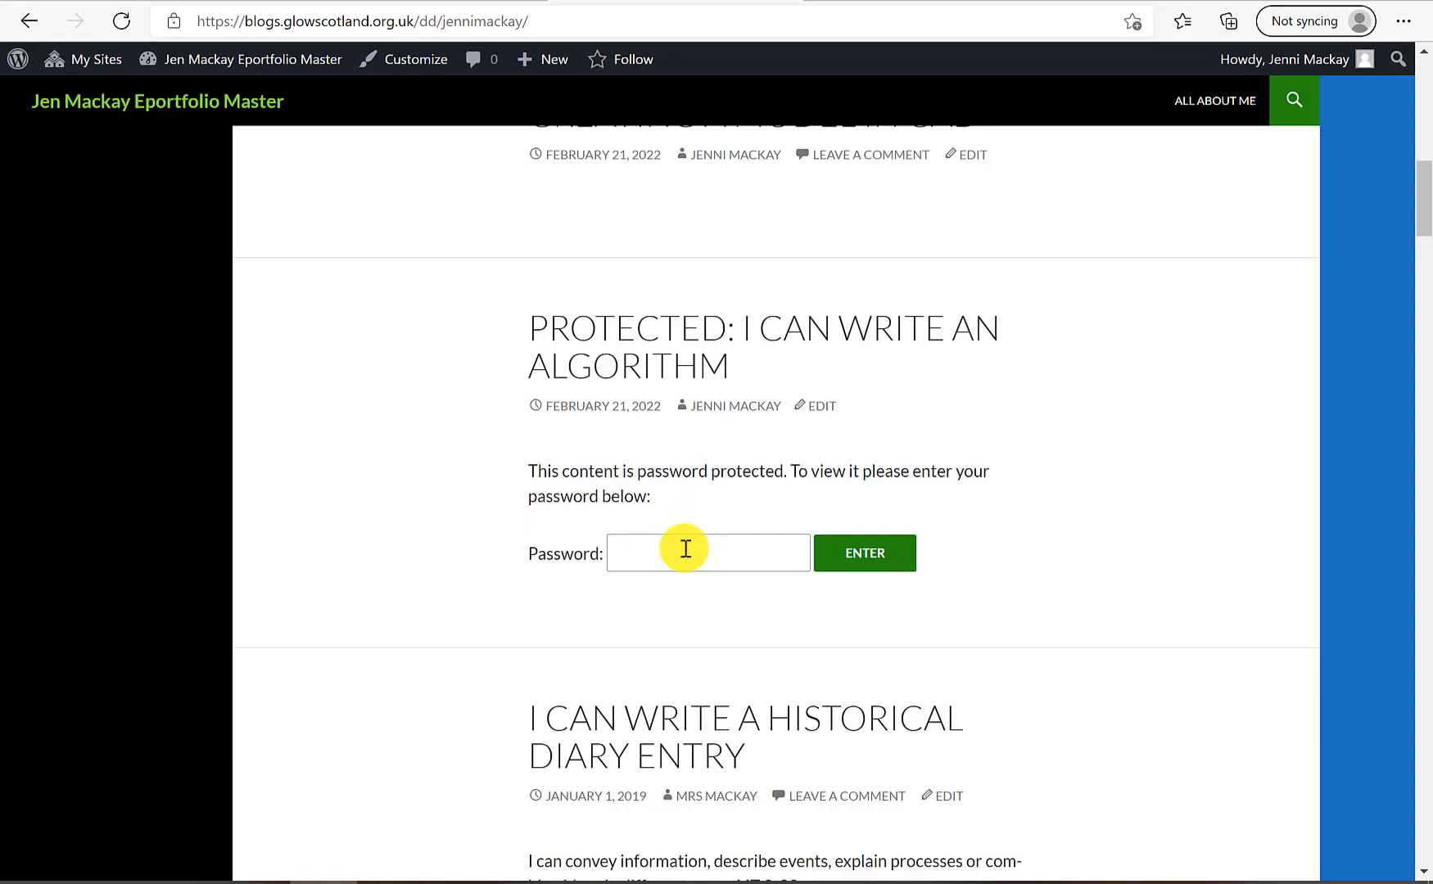
scroll(685, 549, "up", 5)
scroll(686, 549, "down", 20)
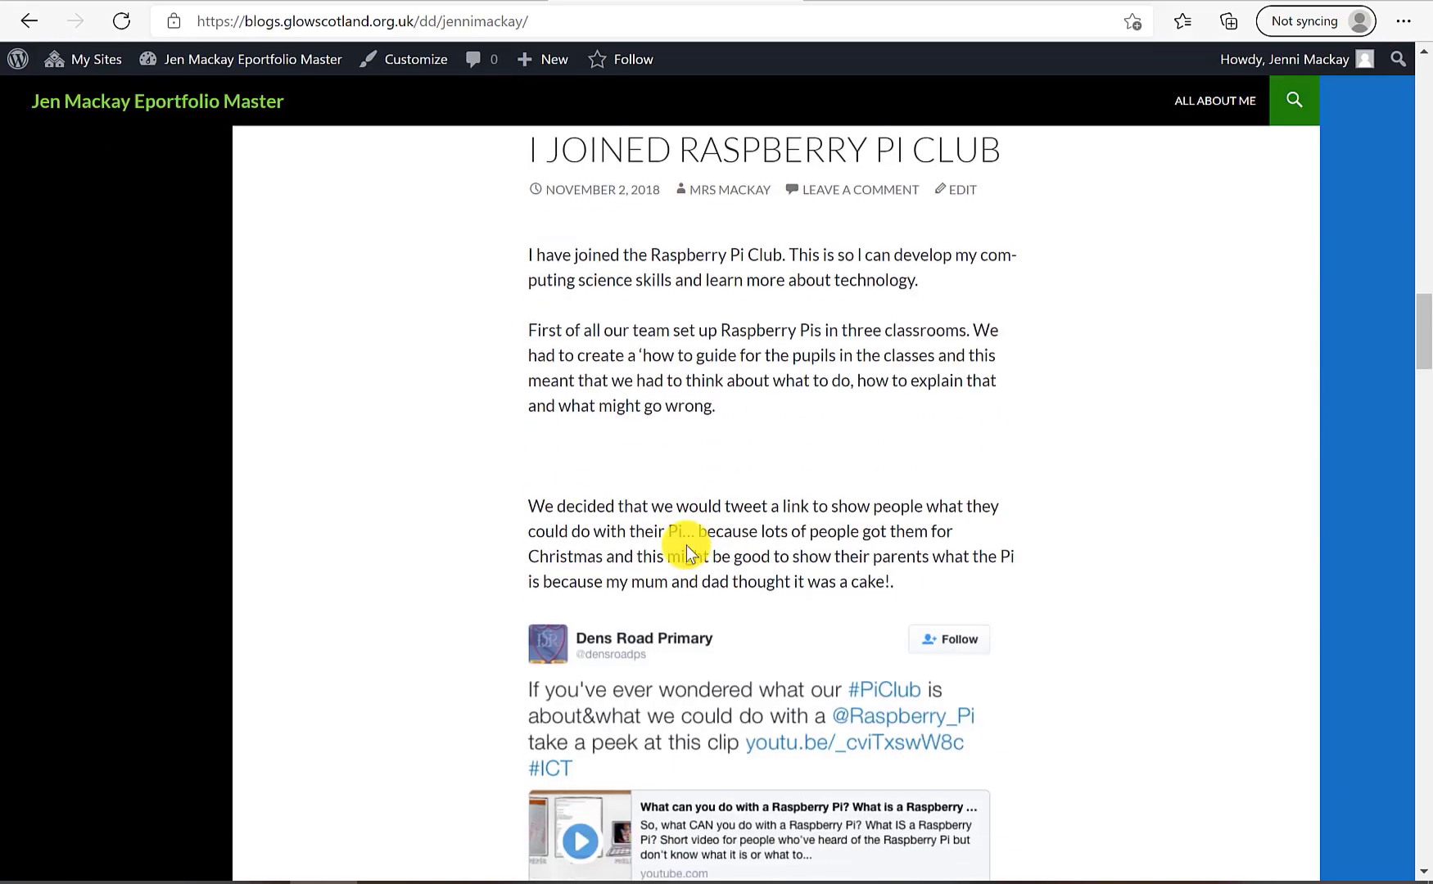
scroll(687, 553, "down", 1)
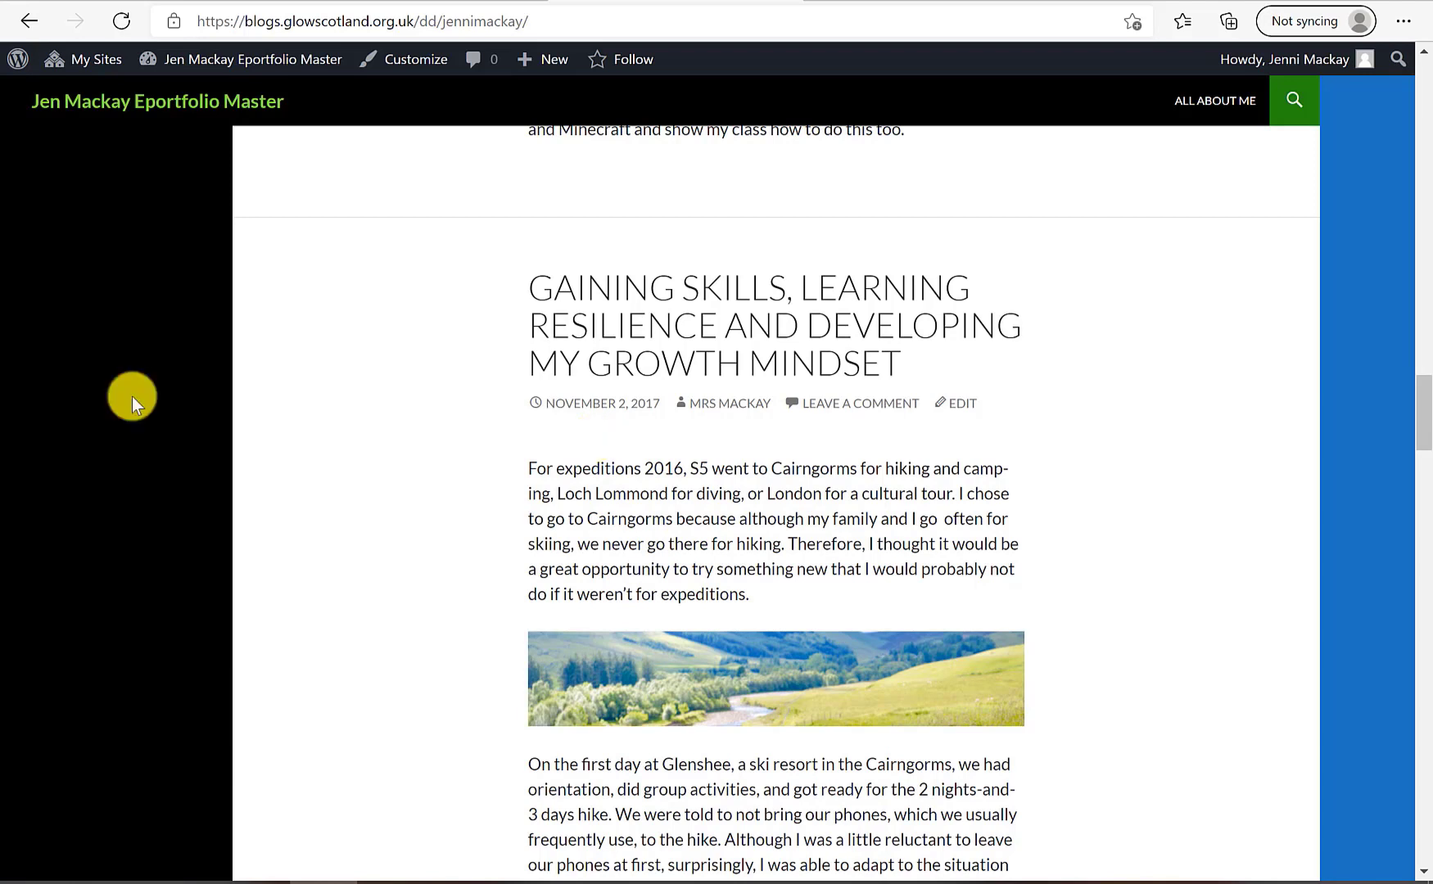
scroll(886, 531, "up", 20)
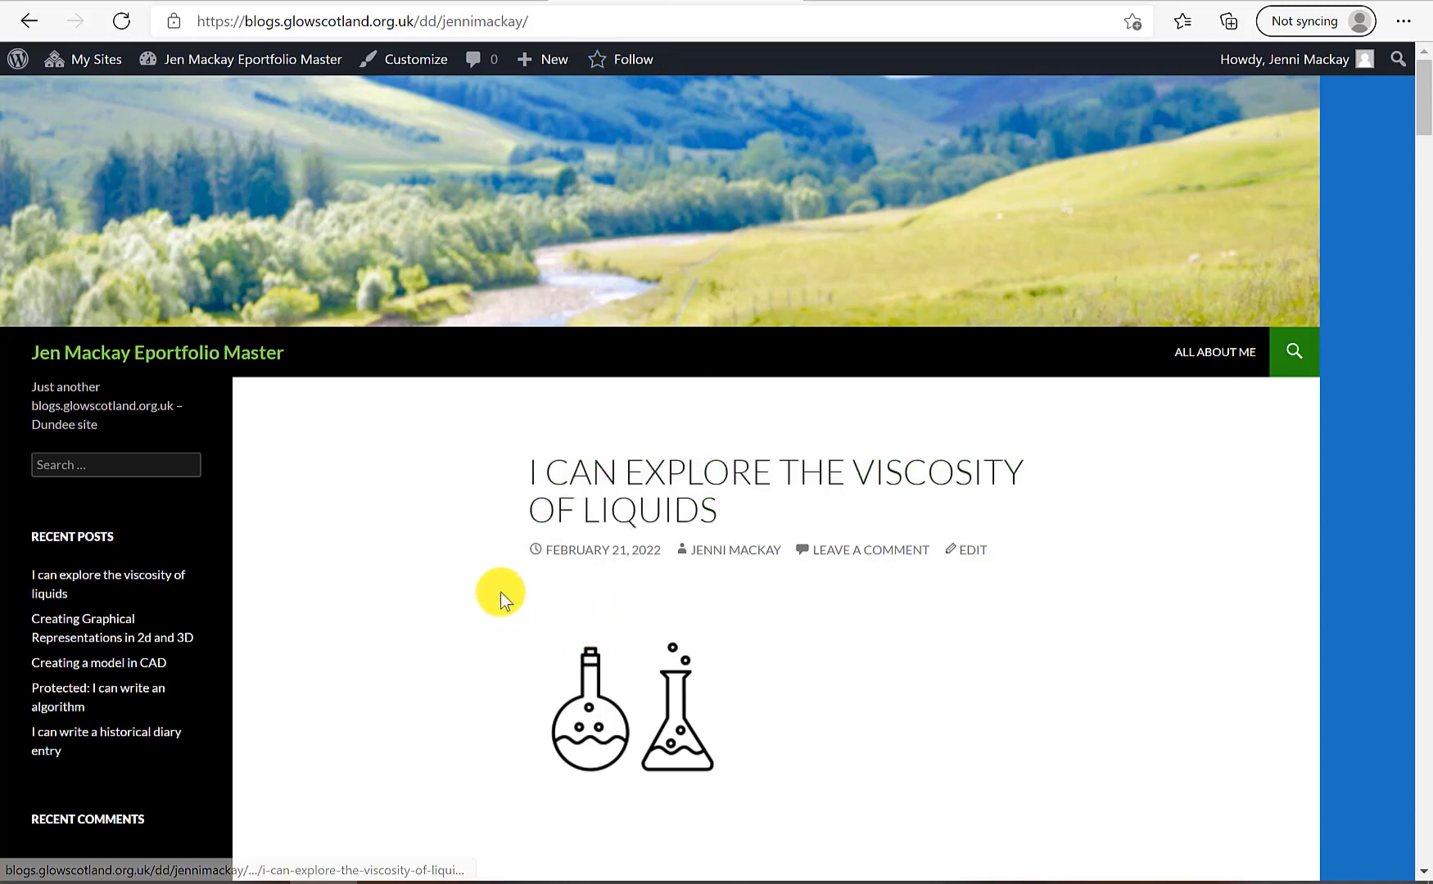
Follow the ePortfolio Master blog from My Sites, then view Blogs I Follow's Unread posts and Blog Groups
left_click(86, 59)
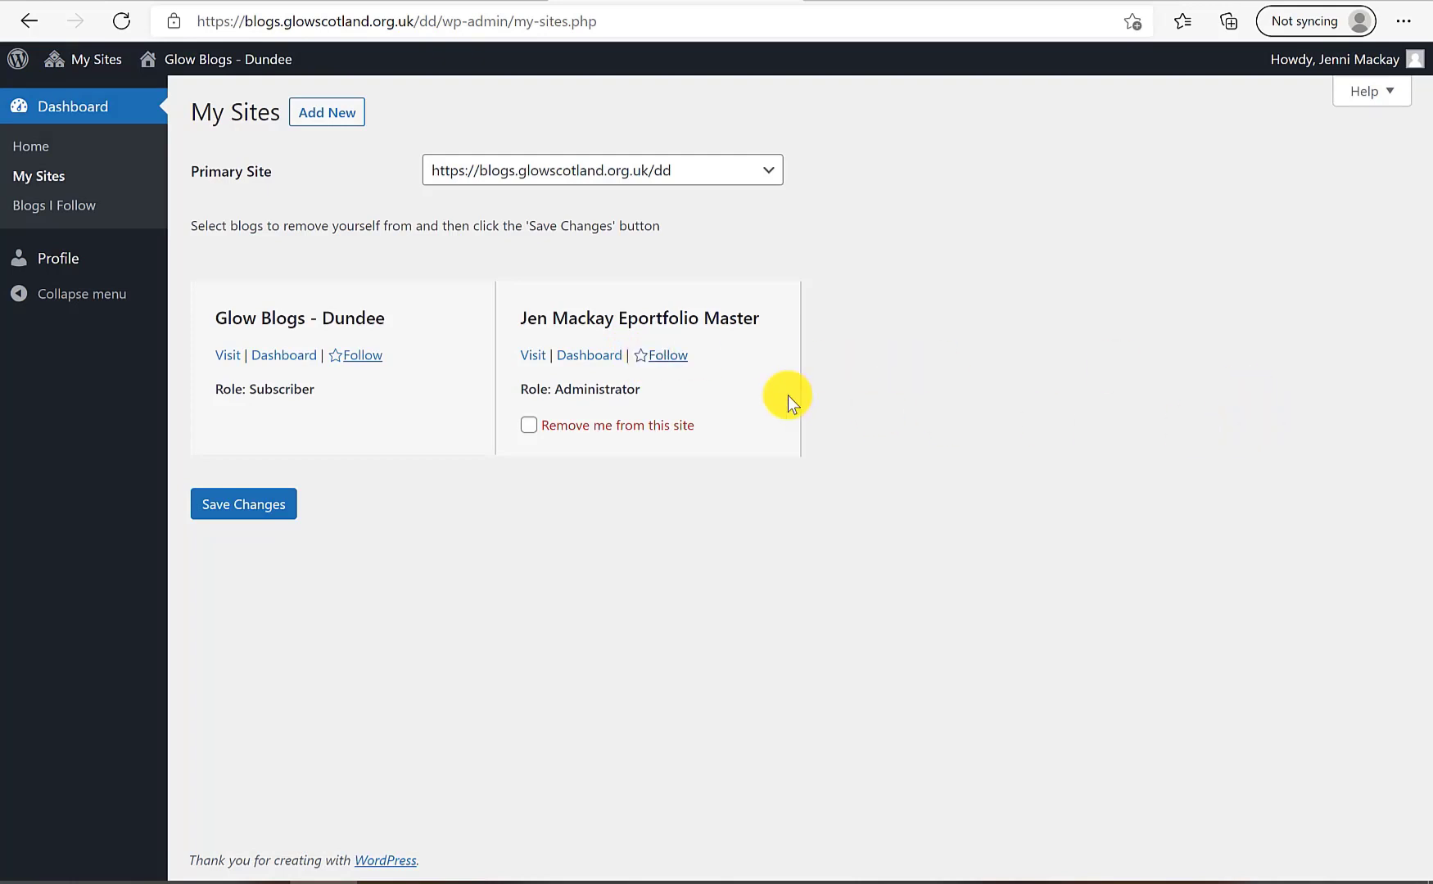
left_click(644, 360)
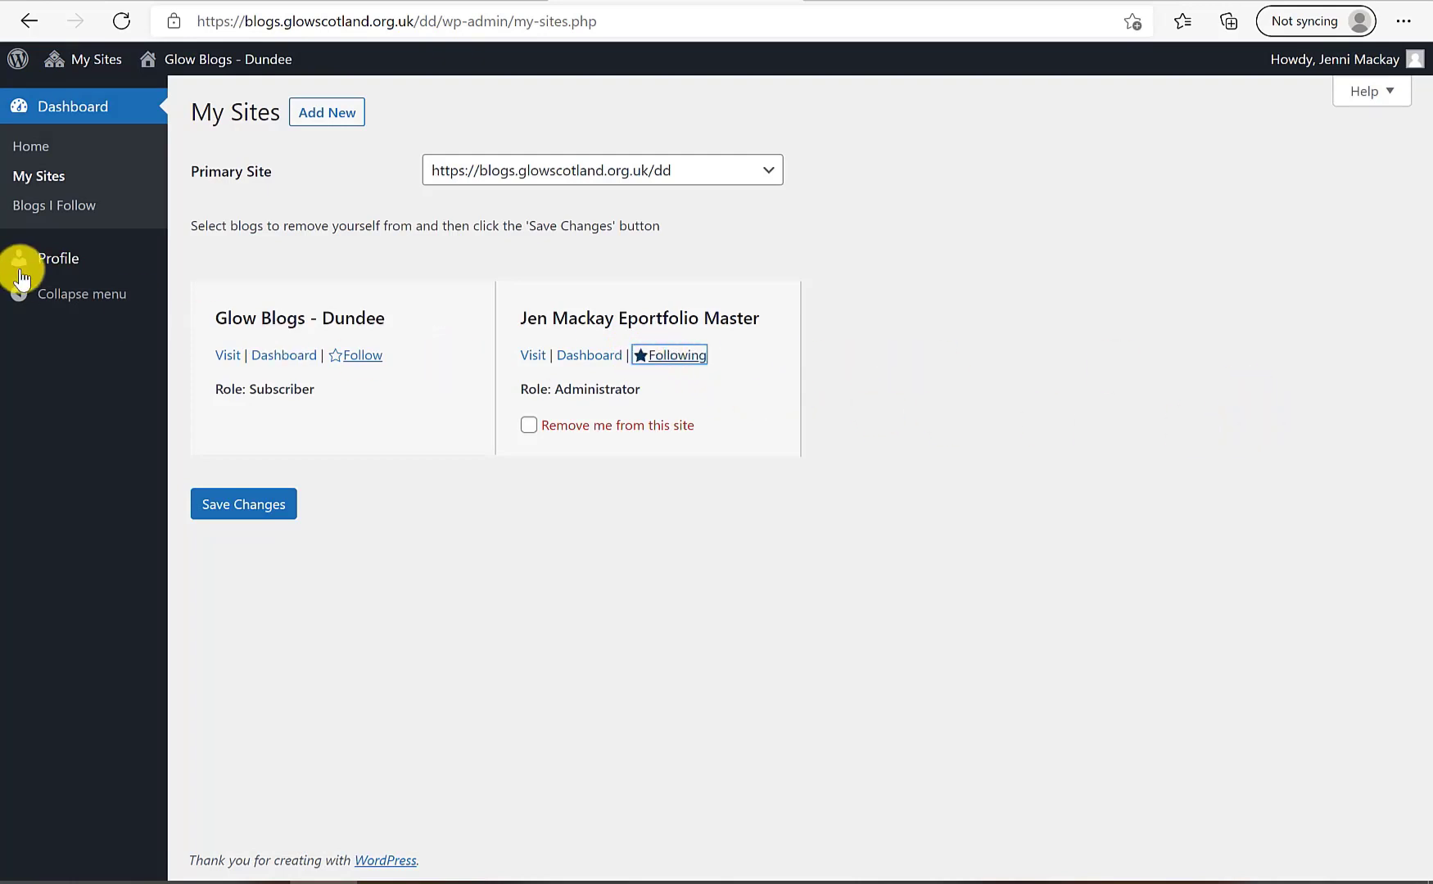
left_click(67, 213)
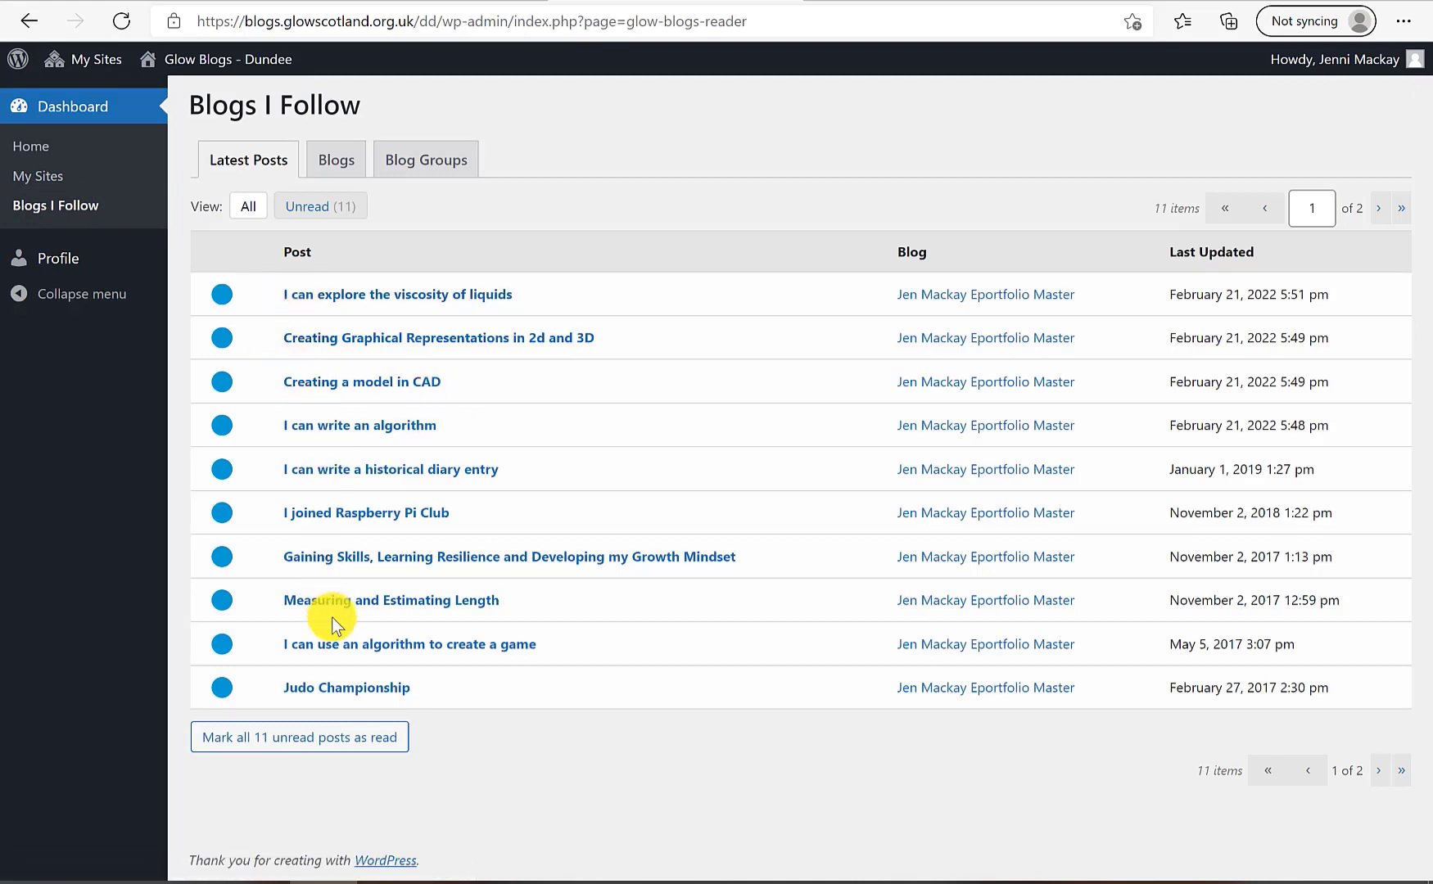
left_click(326, 211)
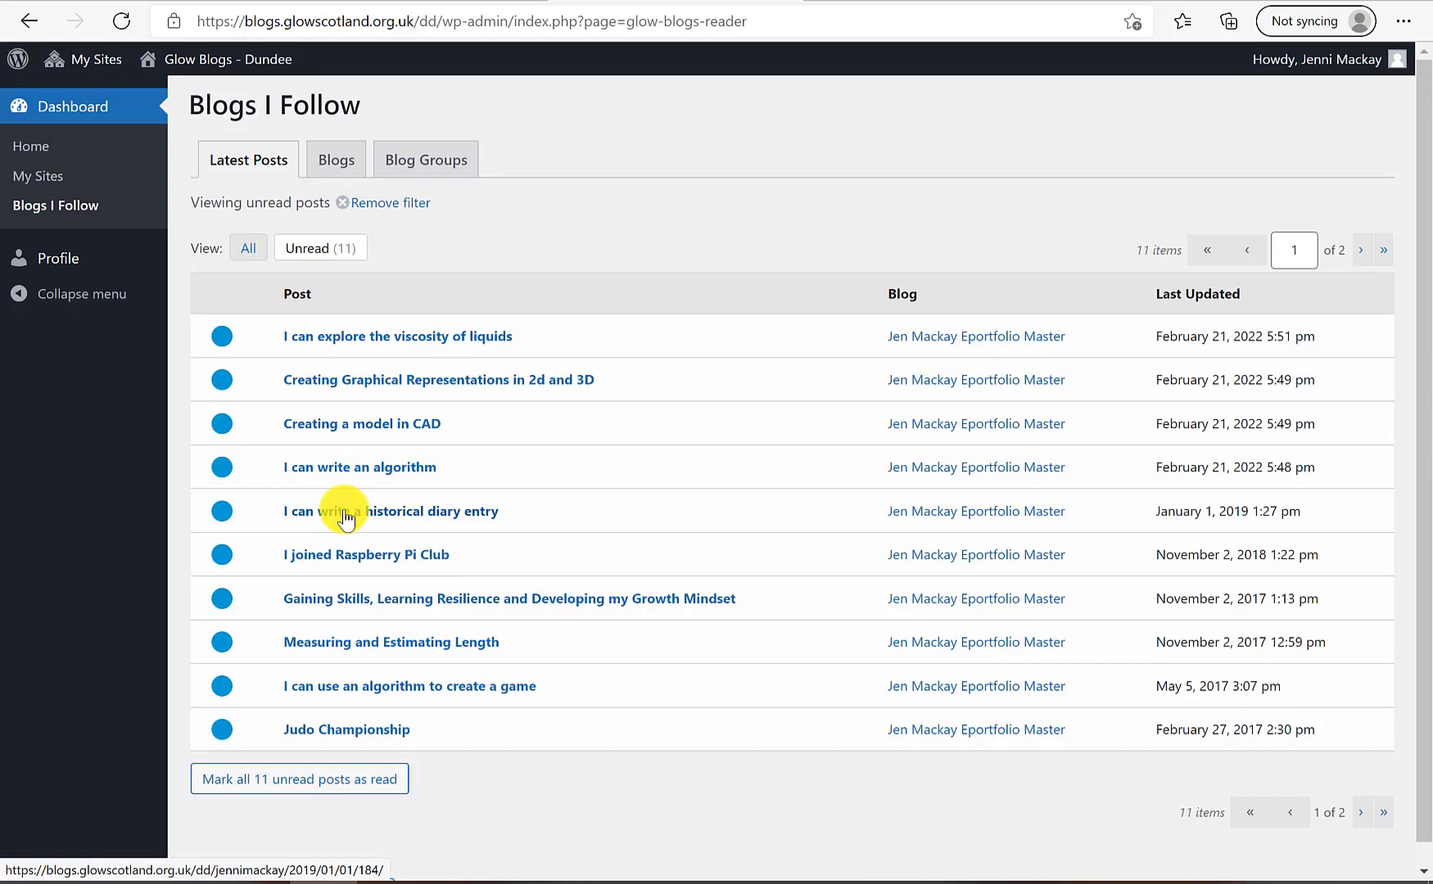
left_click(336, 159)
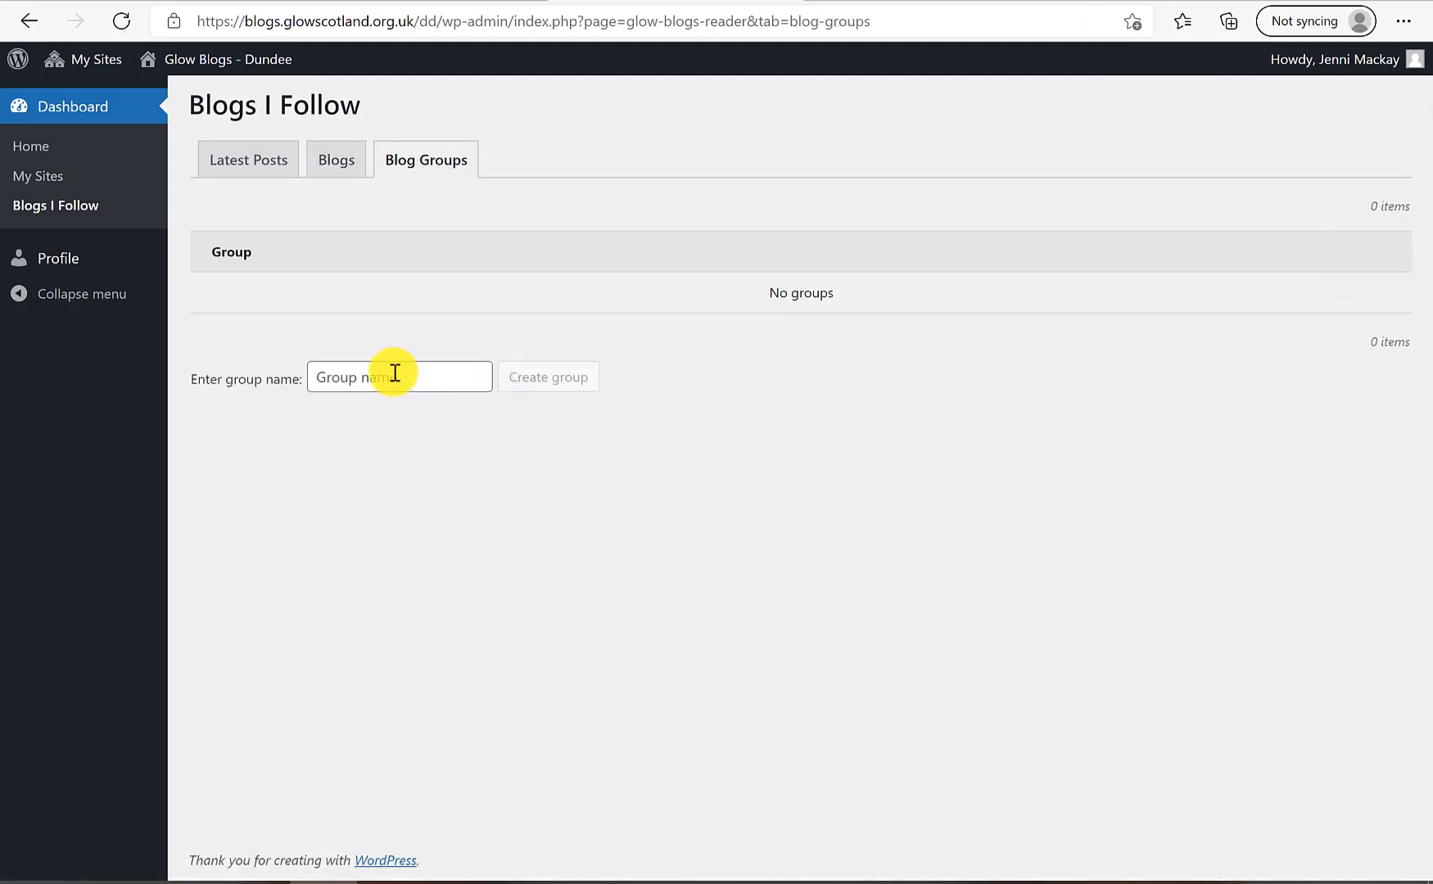
Create a Demo blog group and move the ePortfolio Master blog into it with Bulk Actions
left_click(394, 375)
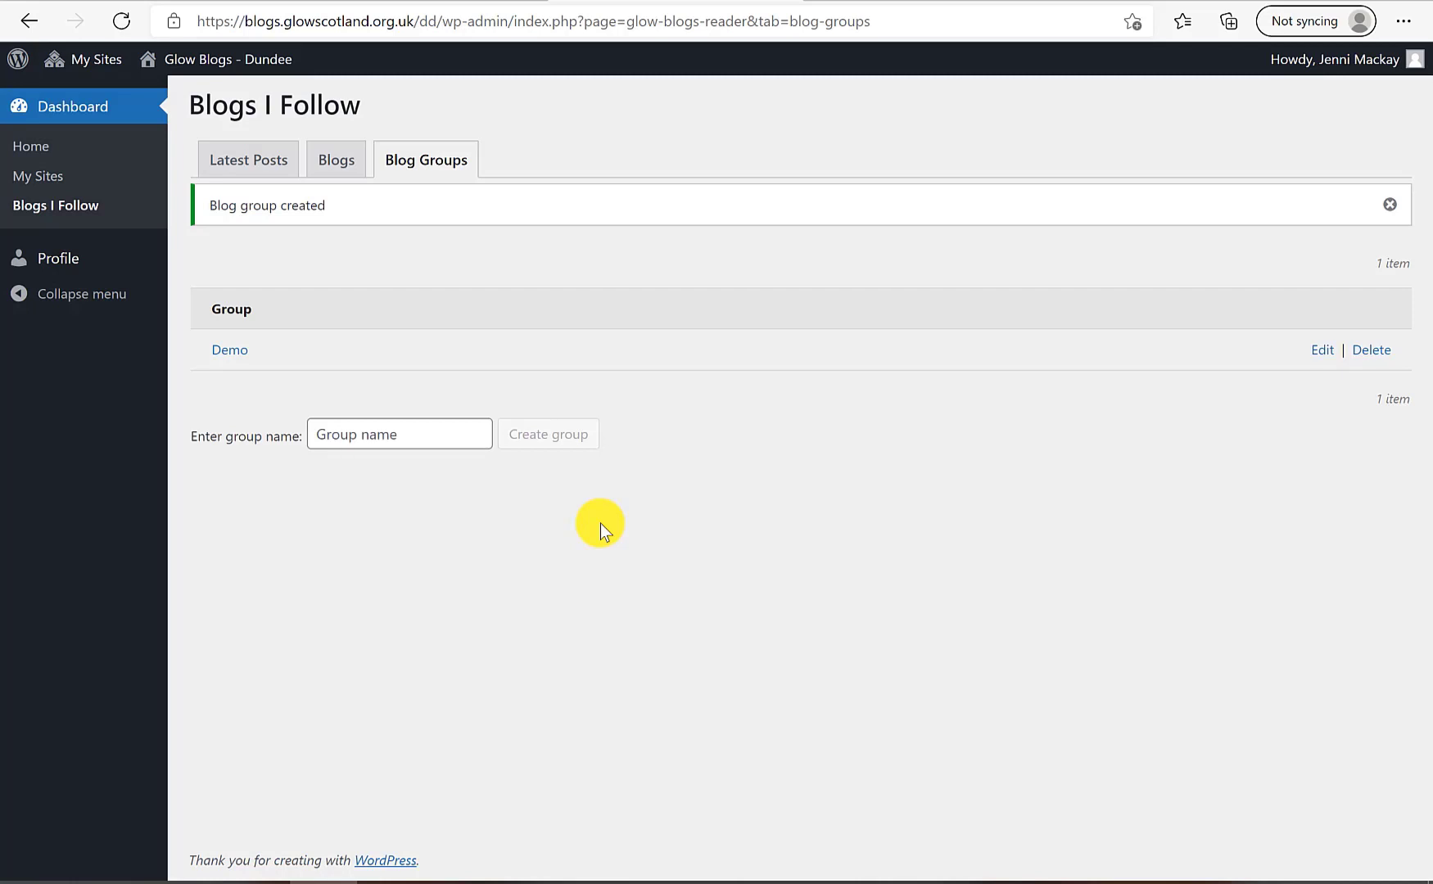
left_click(438, 155)
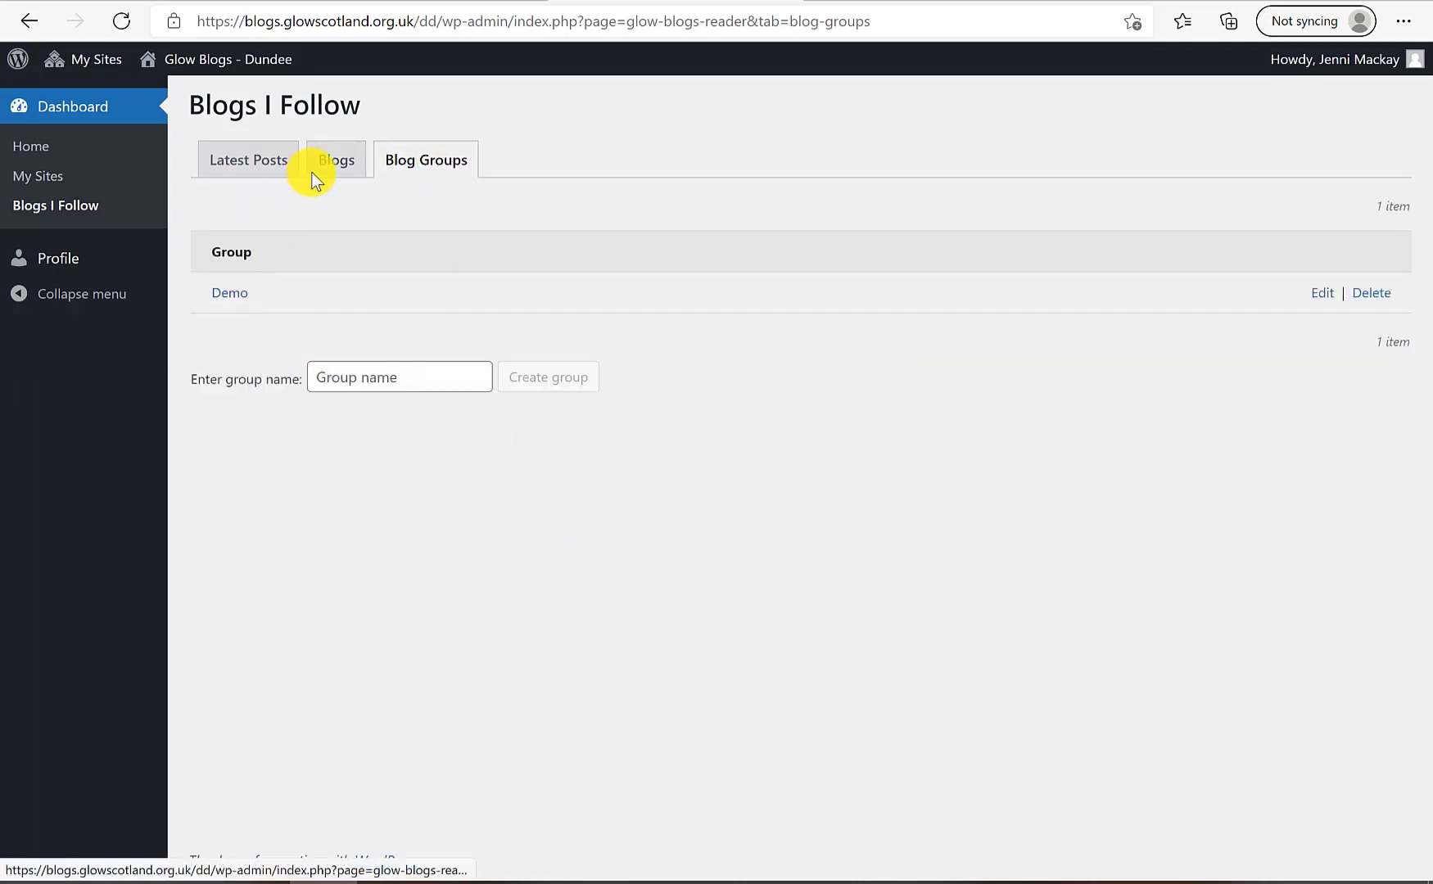
left_click(338, 162)
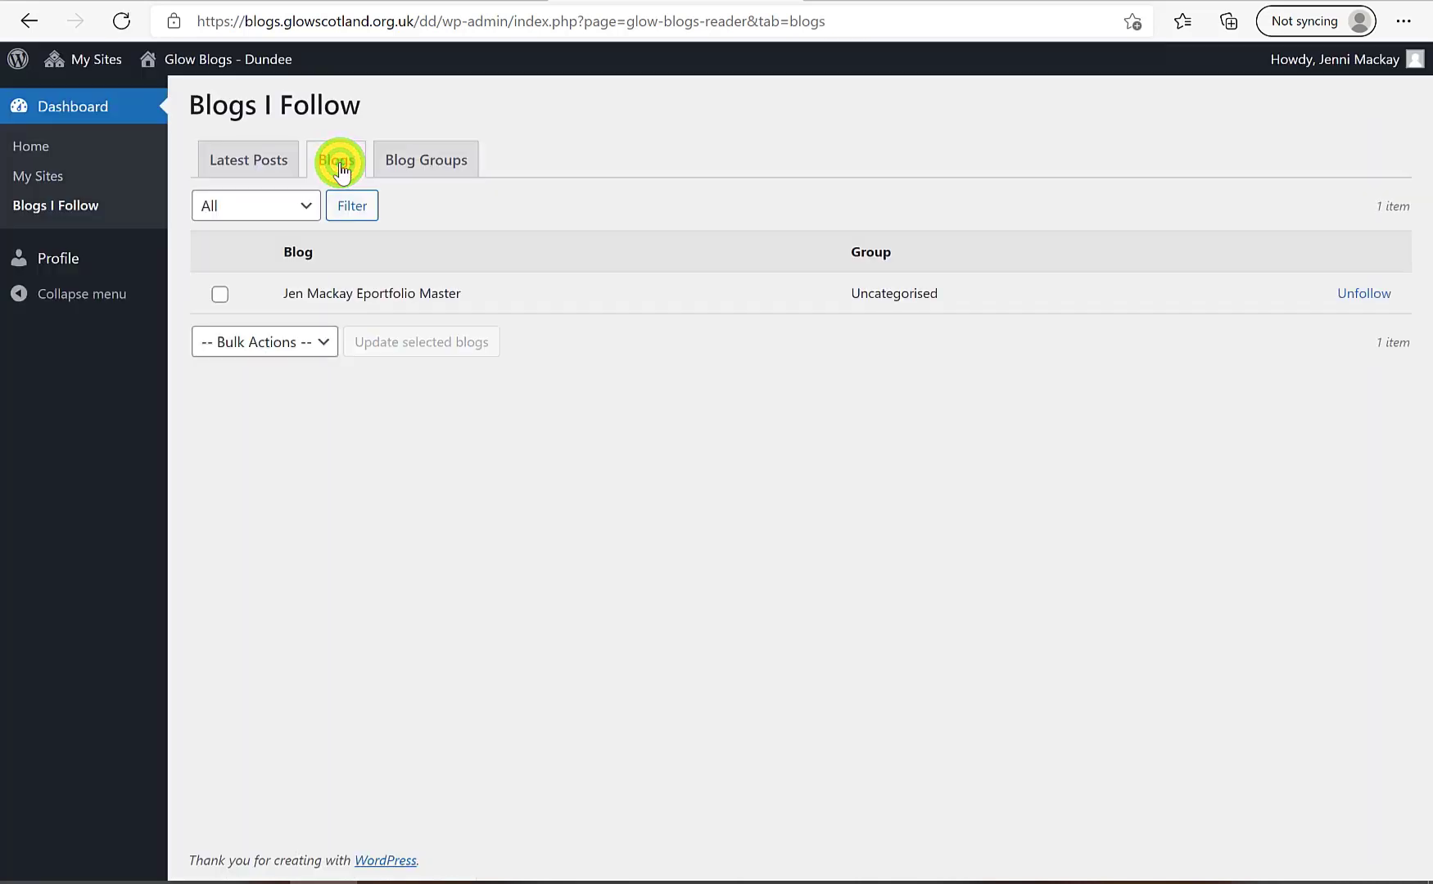
left_click(223, 298)
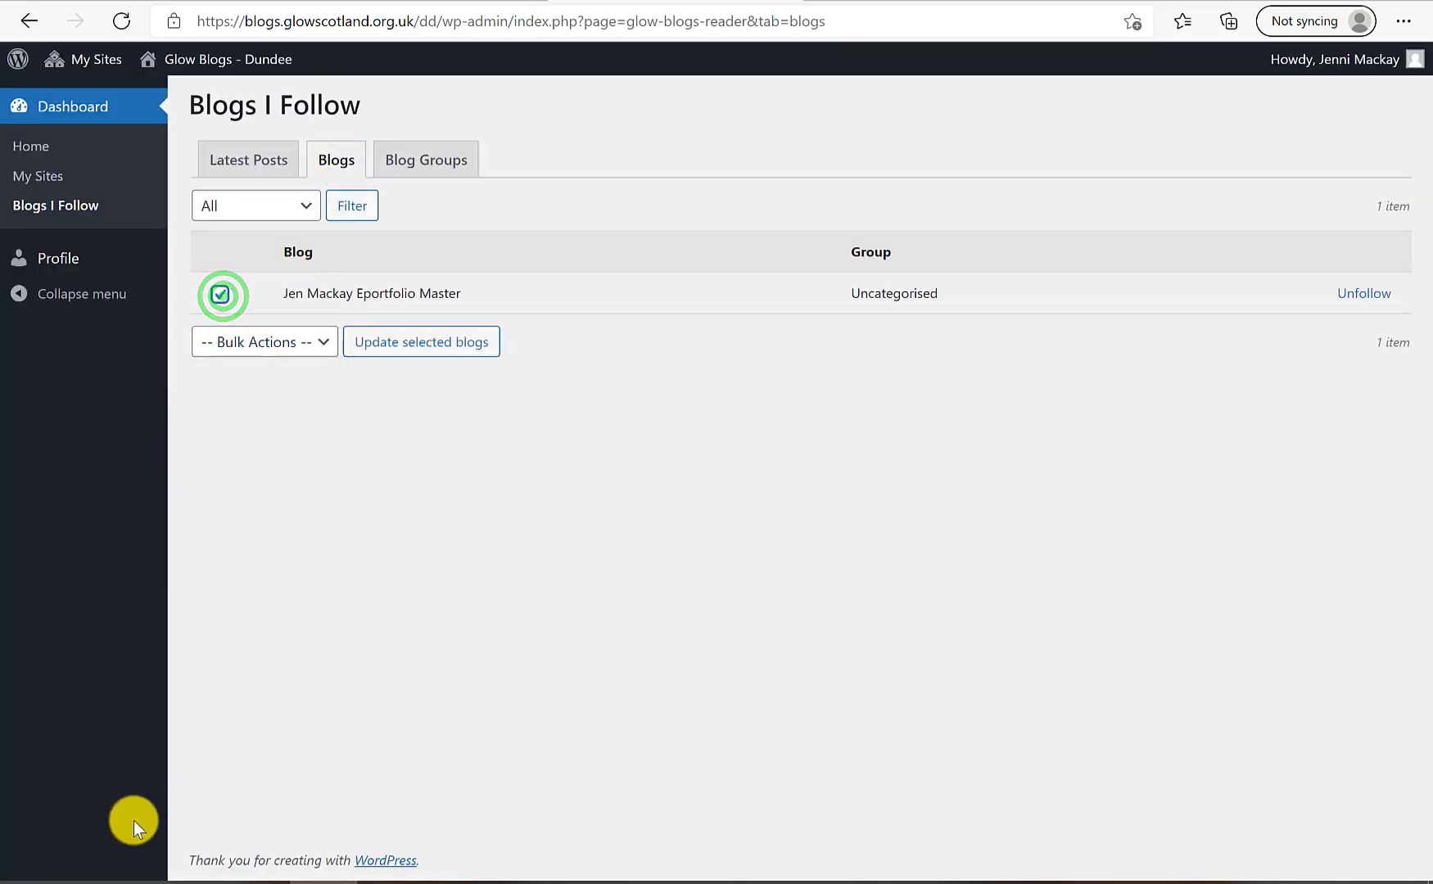
left_click(278, 341)
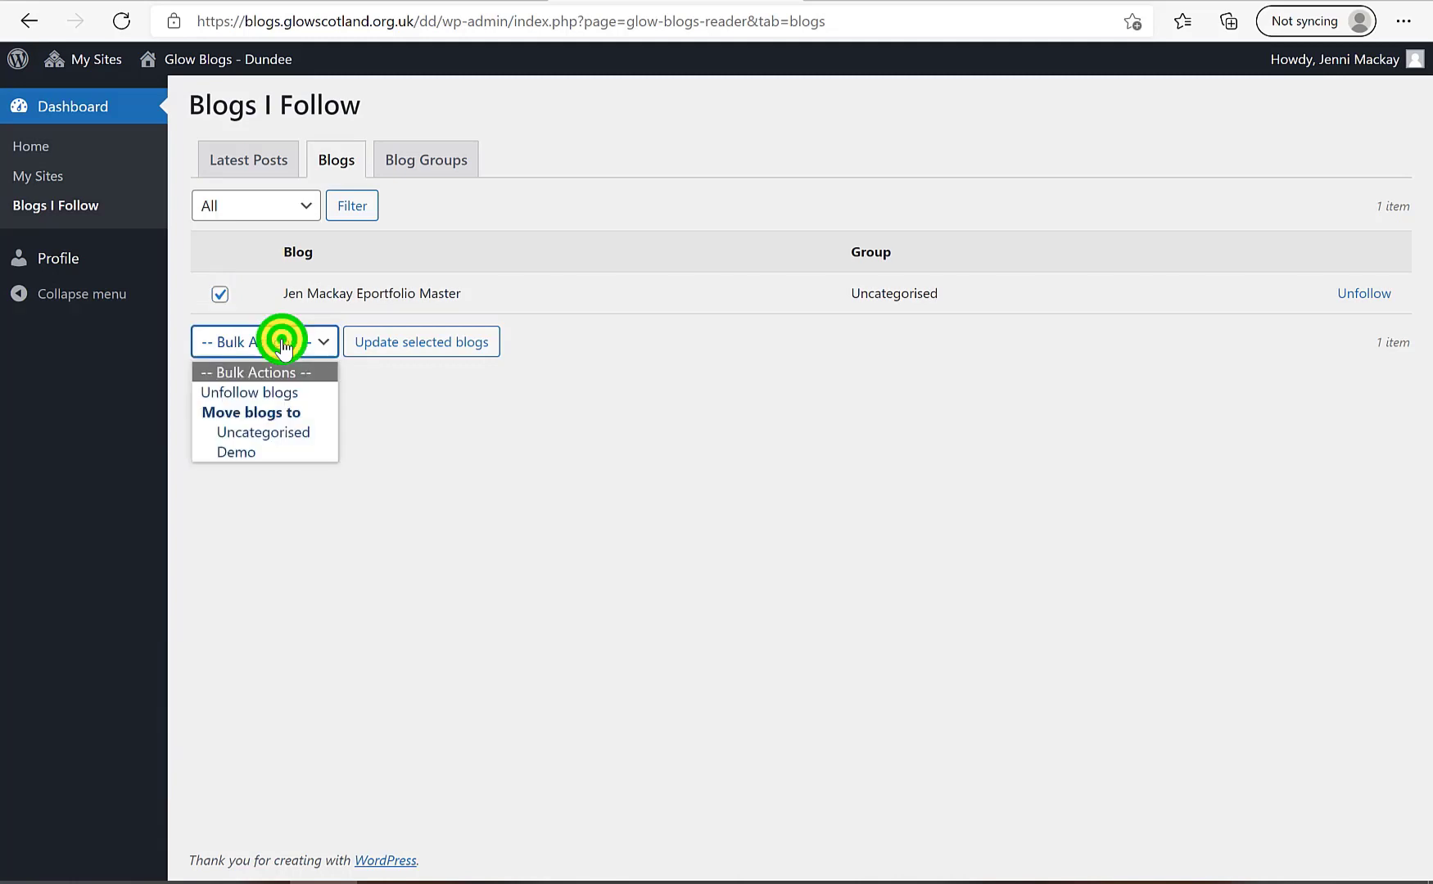
left_click(275, 451)
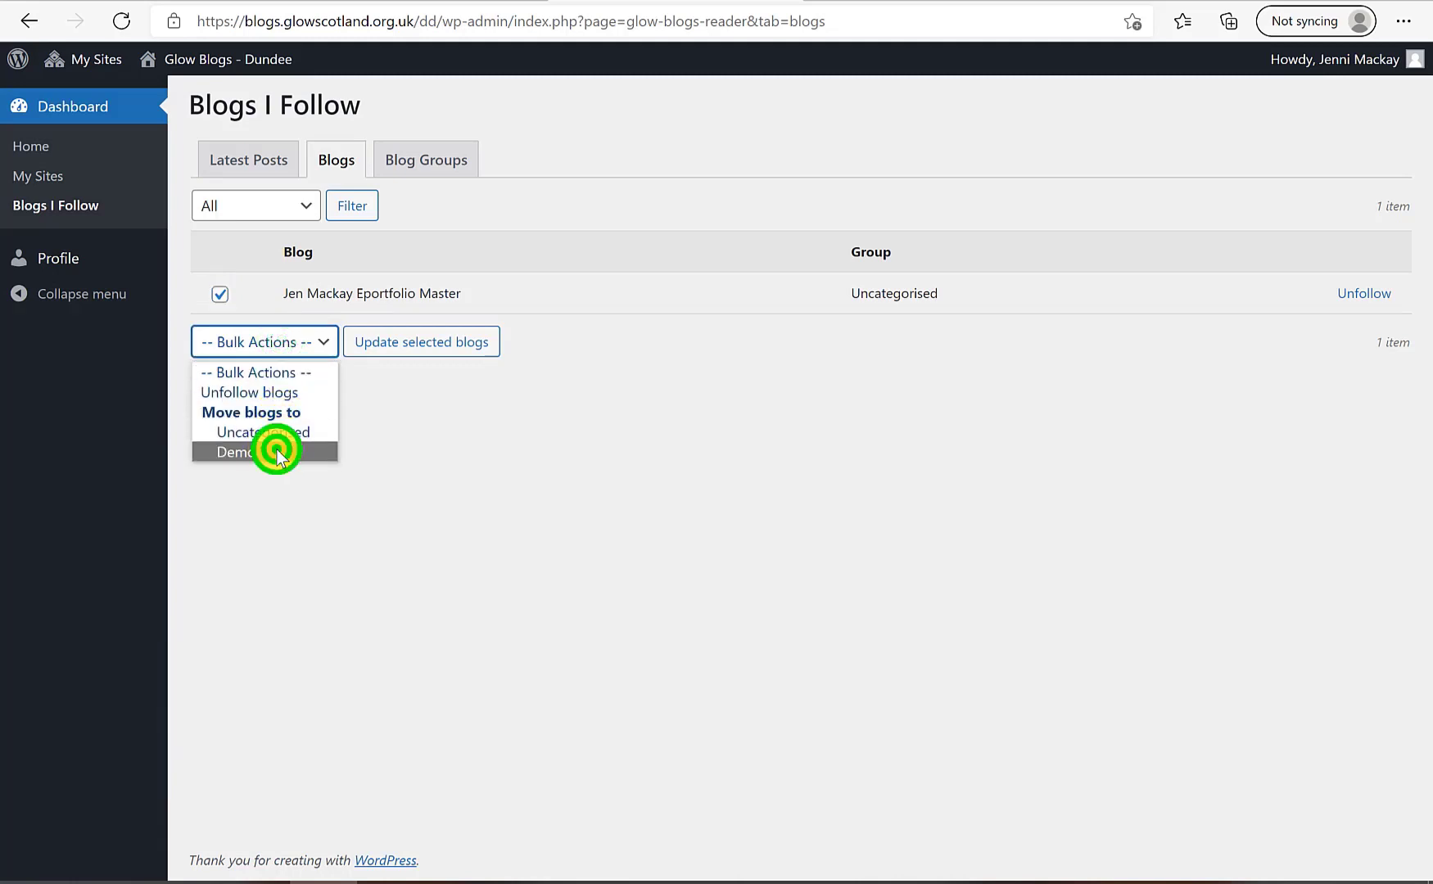
left_click(444, 339)
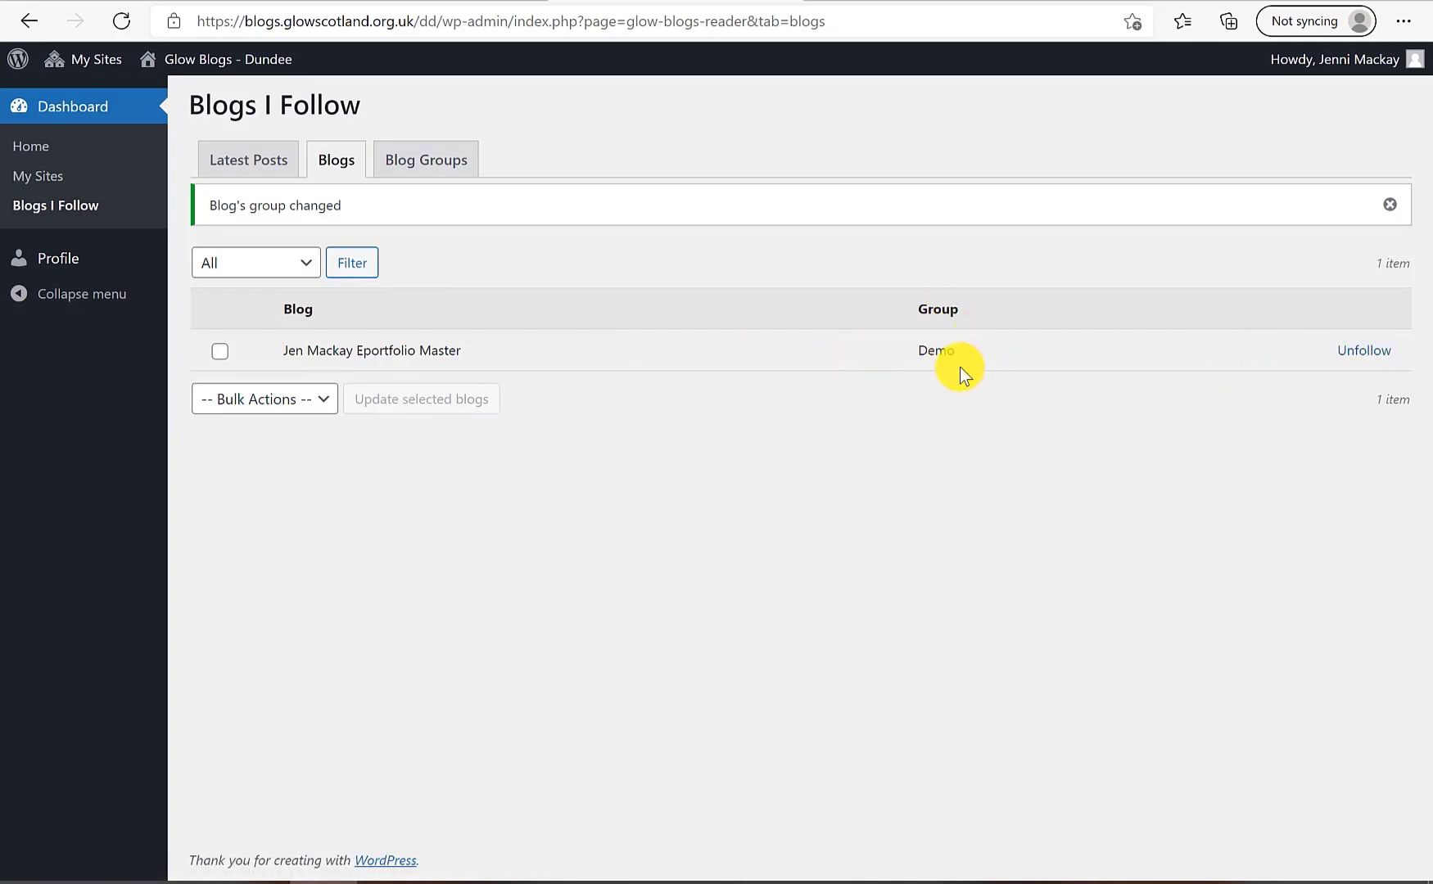
View the Demo group's latest posts, then return to the My Sites list
left_click(410, 160)
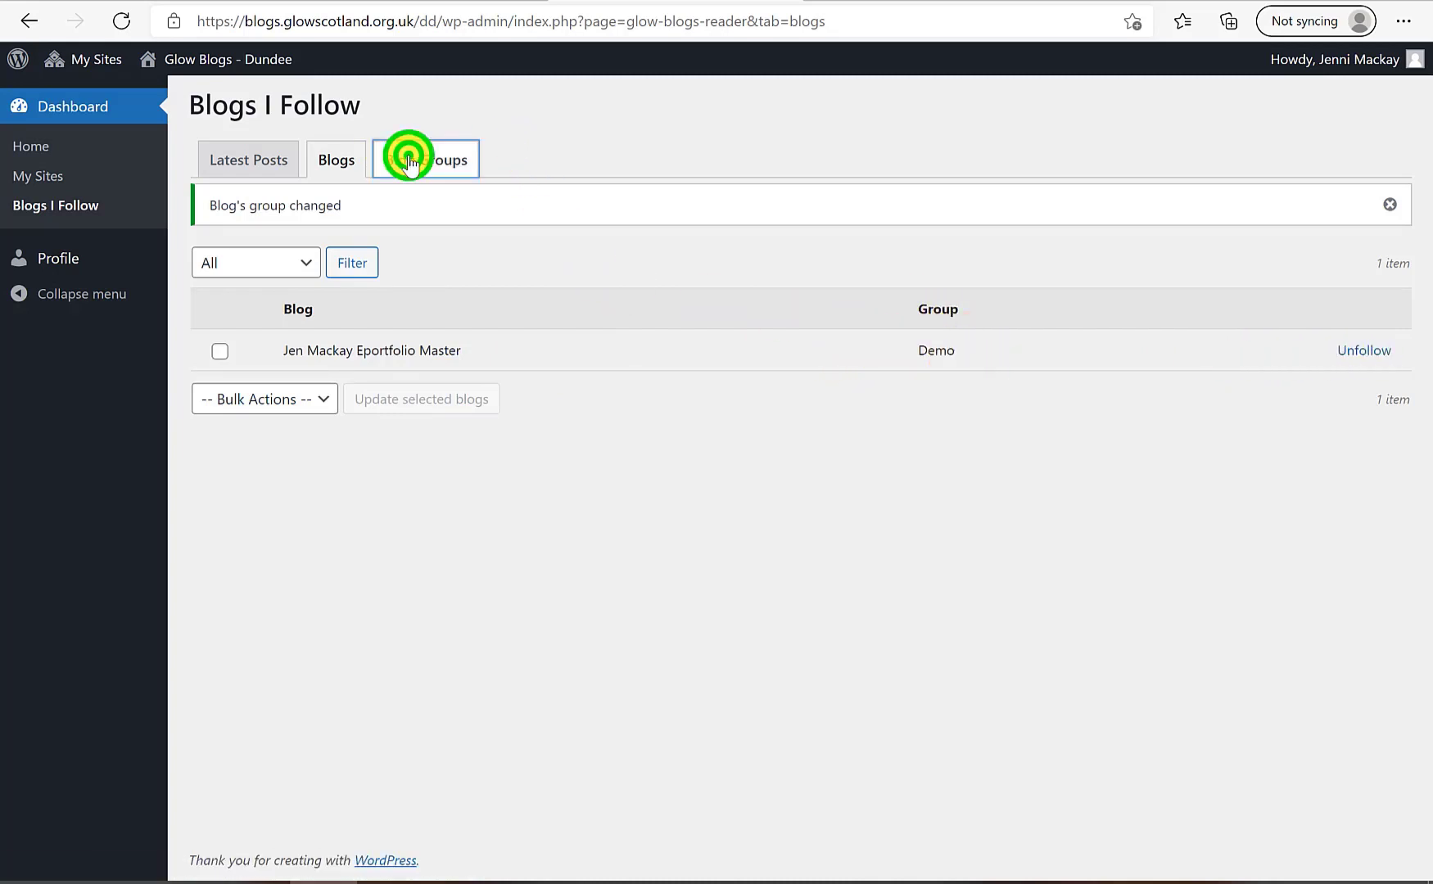
left_click(216, 293)
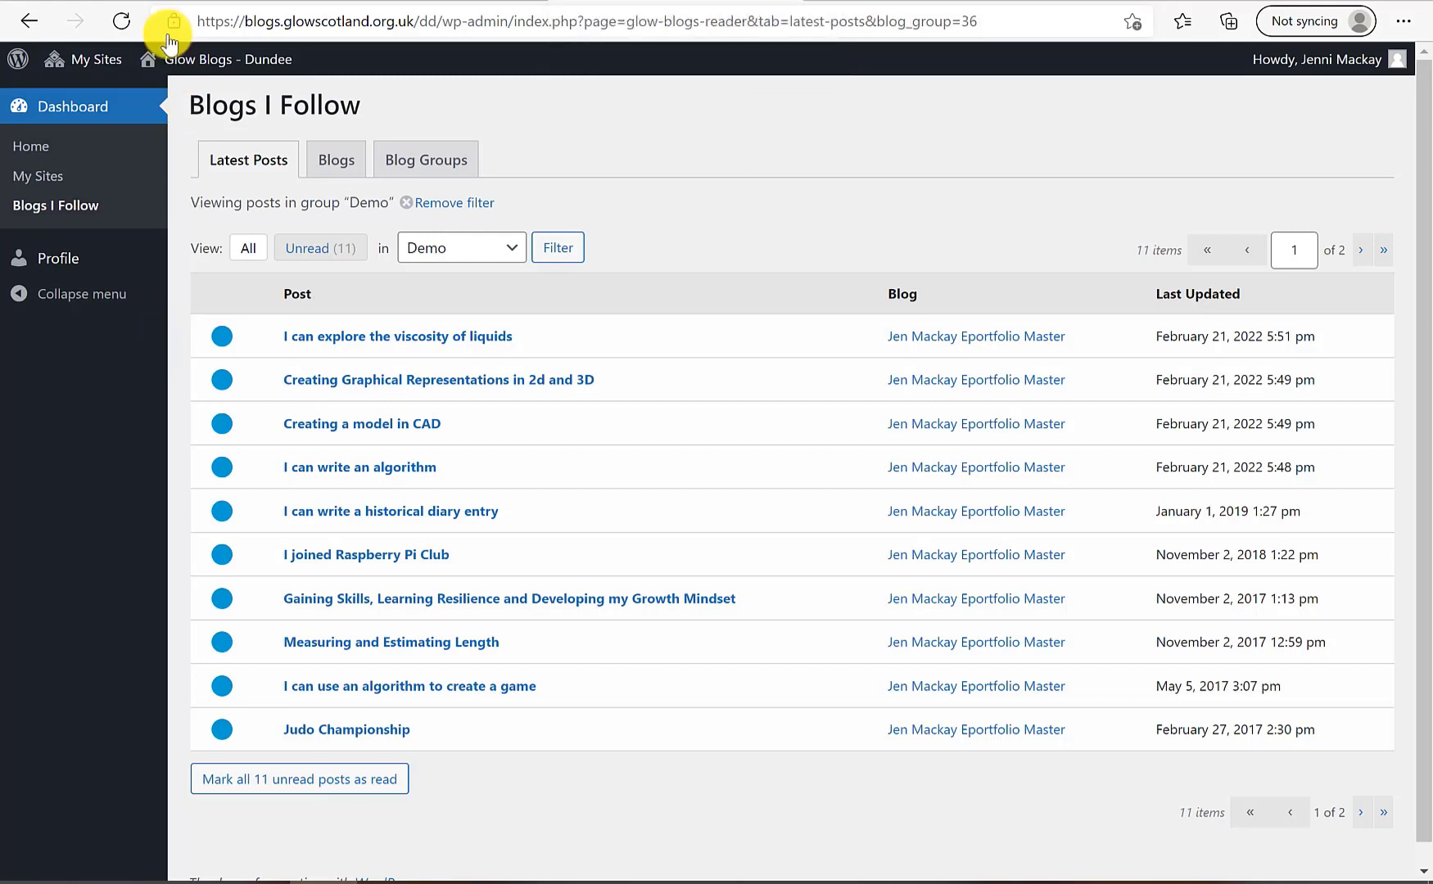
left_click(96, 59)
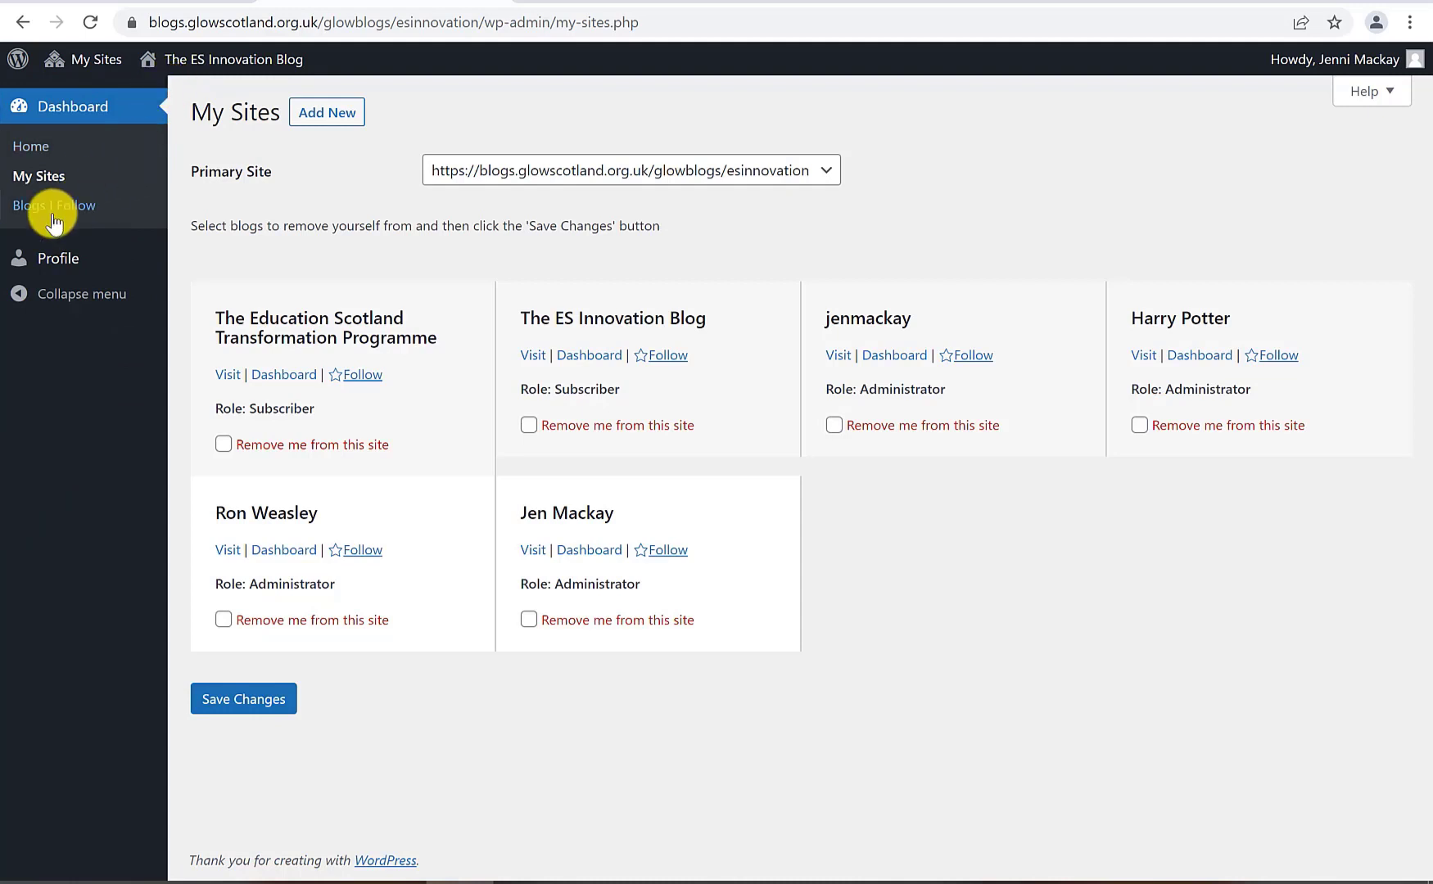
Visit the personal blog from My Sites and open its admin Dashboard, looking over Tools and Settings
left_click(838, 354)
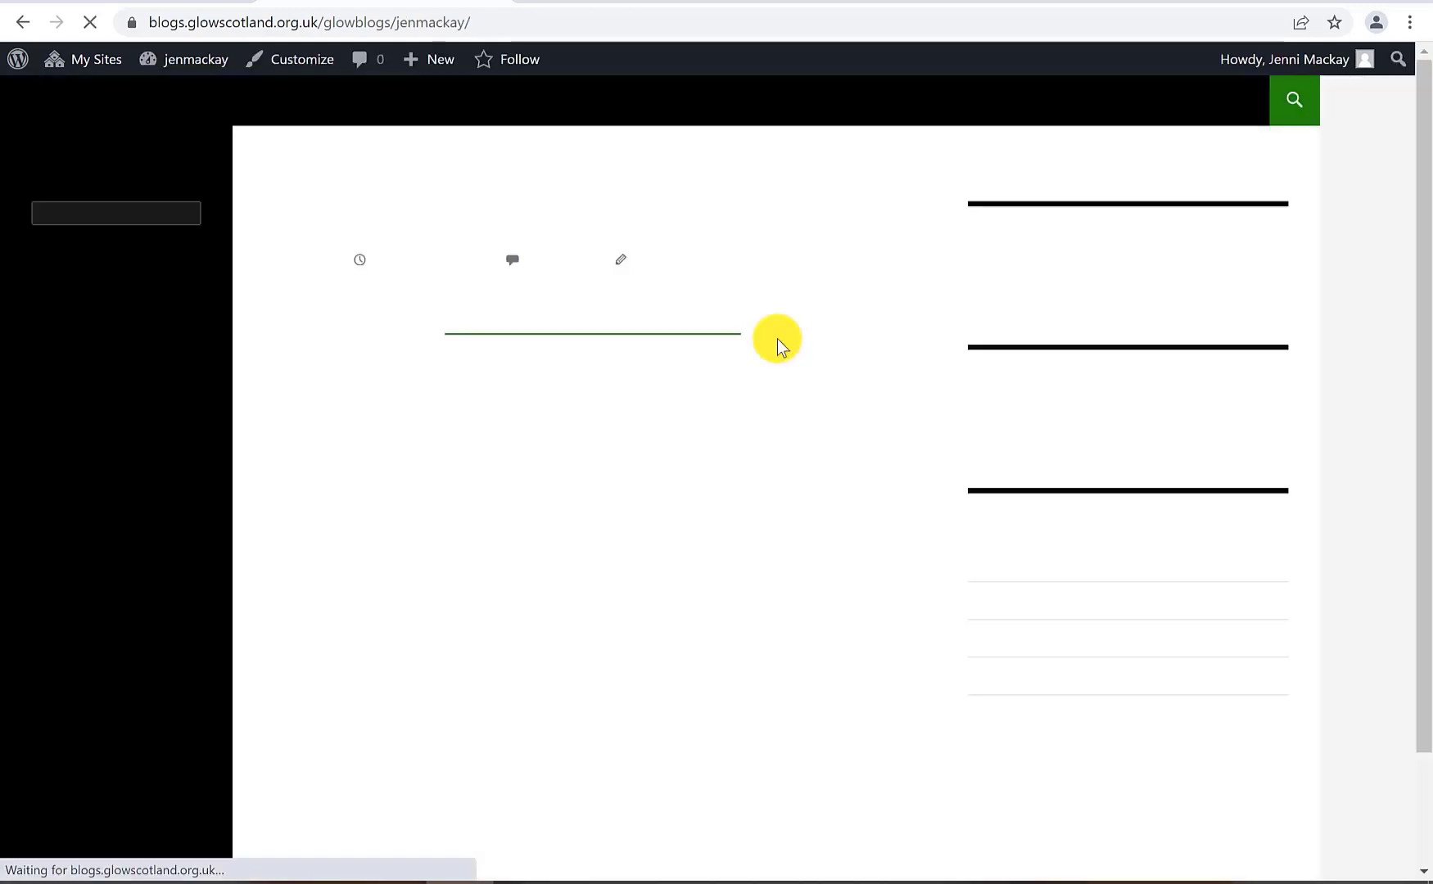
left_click(180, 65)
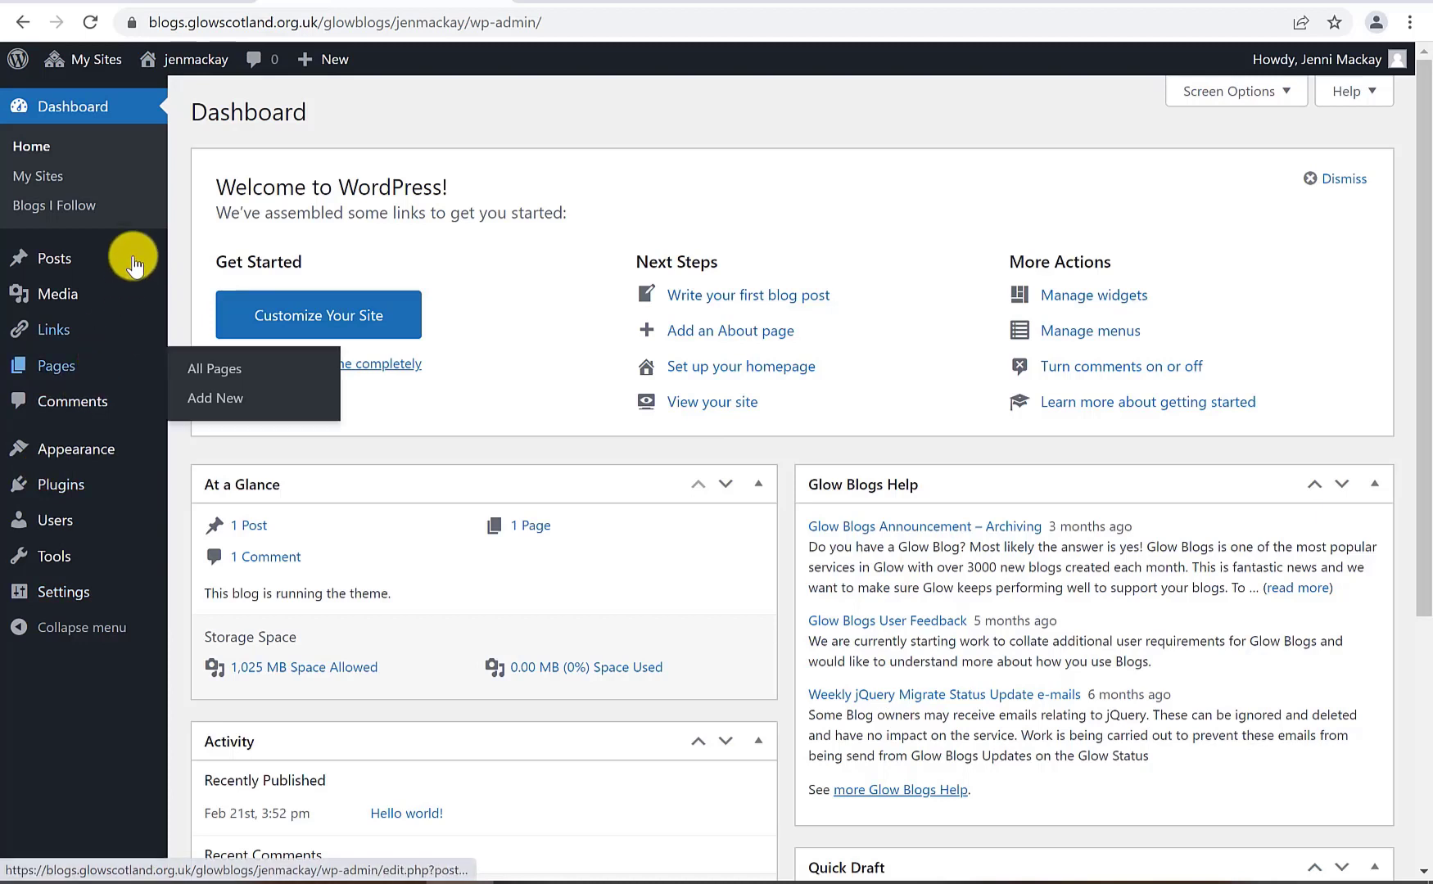
mouse_move(185, 59)
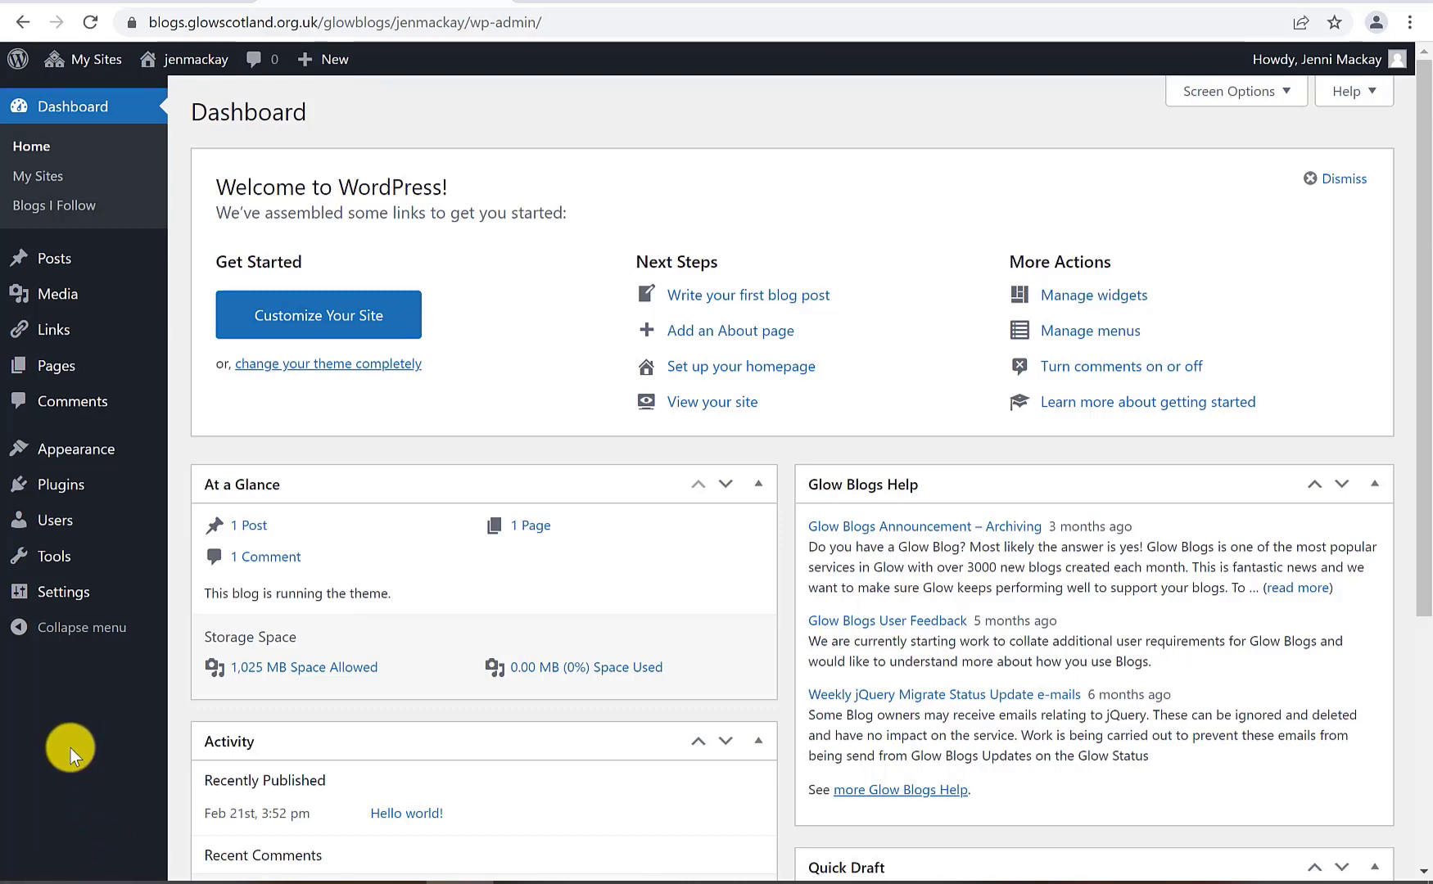
mouse_move(72, 569)
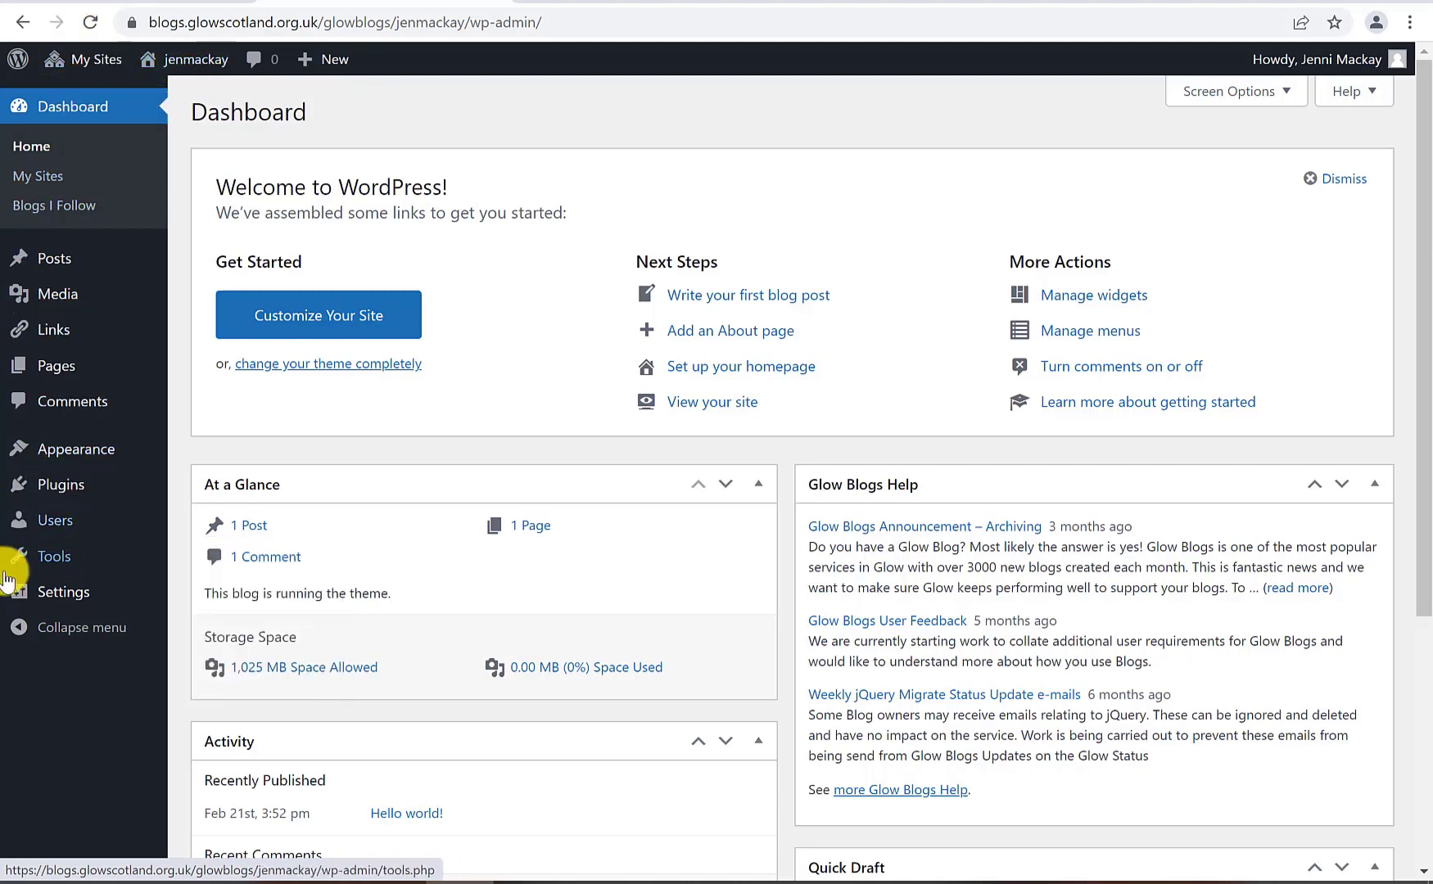
mouse_move(29, 556)
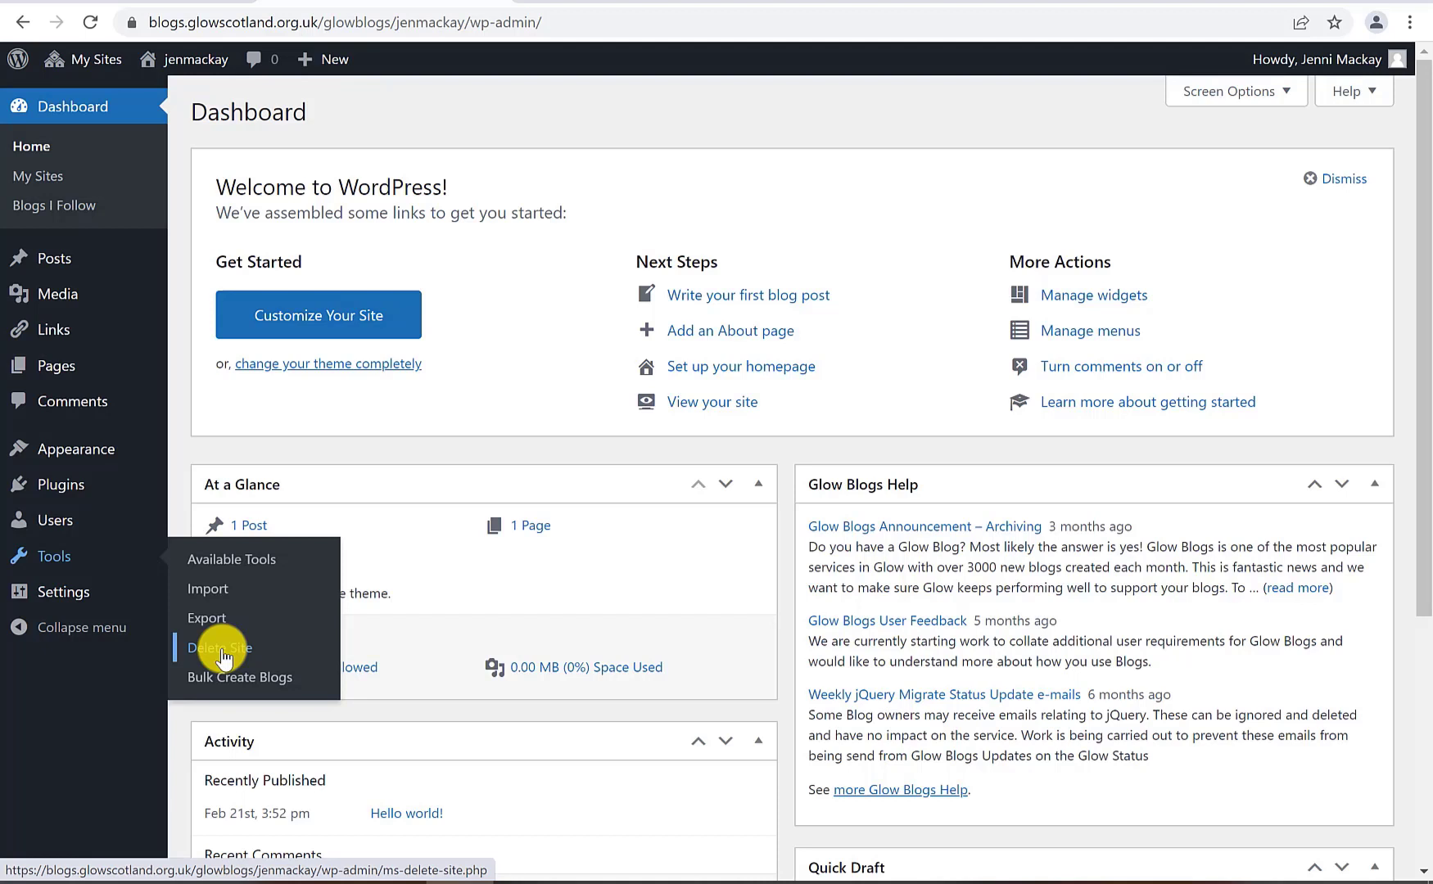
mouse_move(49, 594)
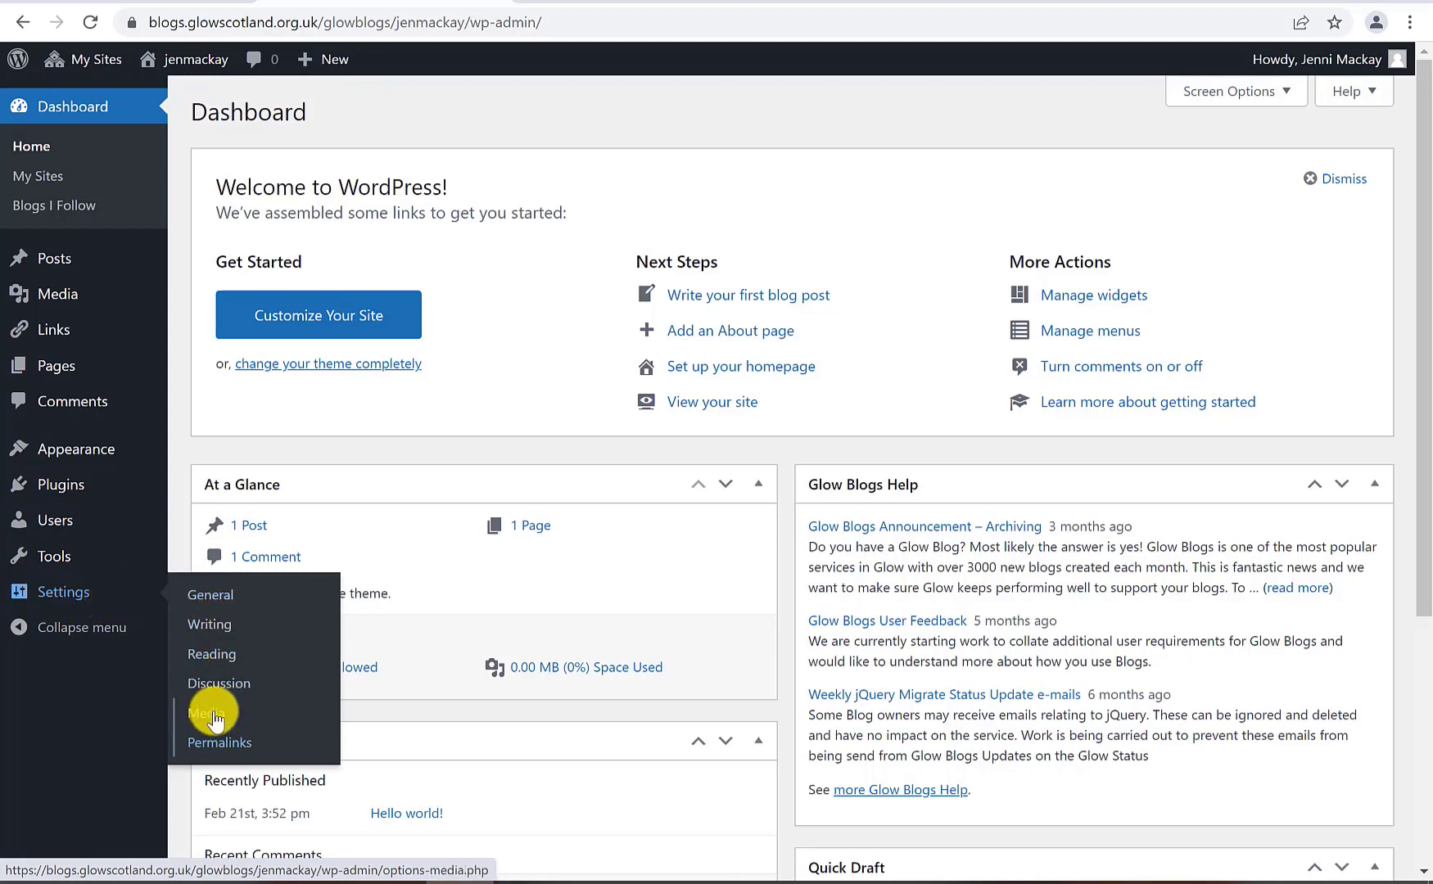
Scroll through the blog's General settings, then open and scroll the Reading settings page
left_click(229, 635)
left_click(214, 593)
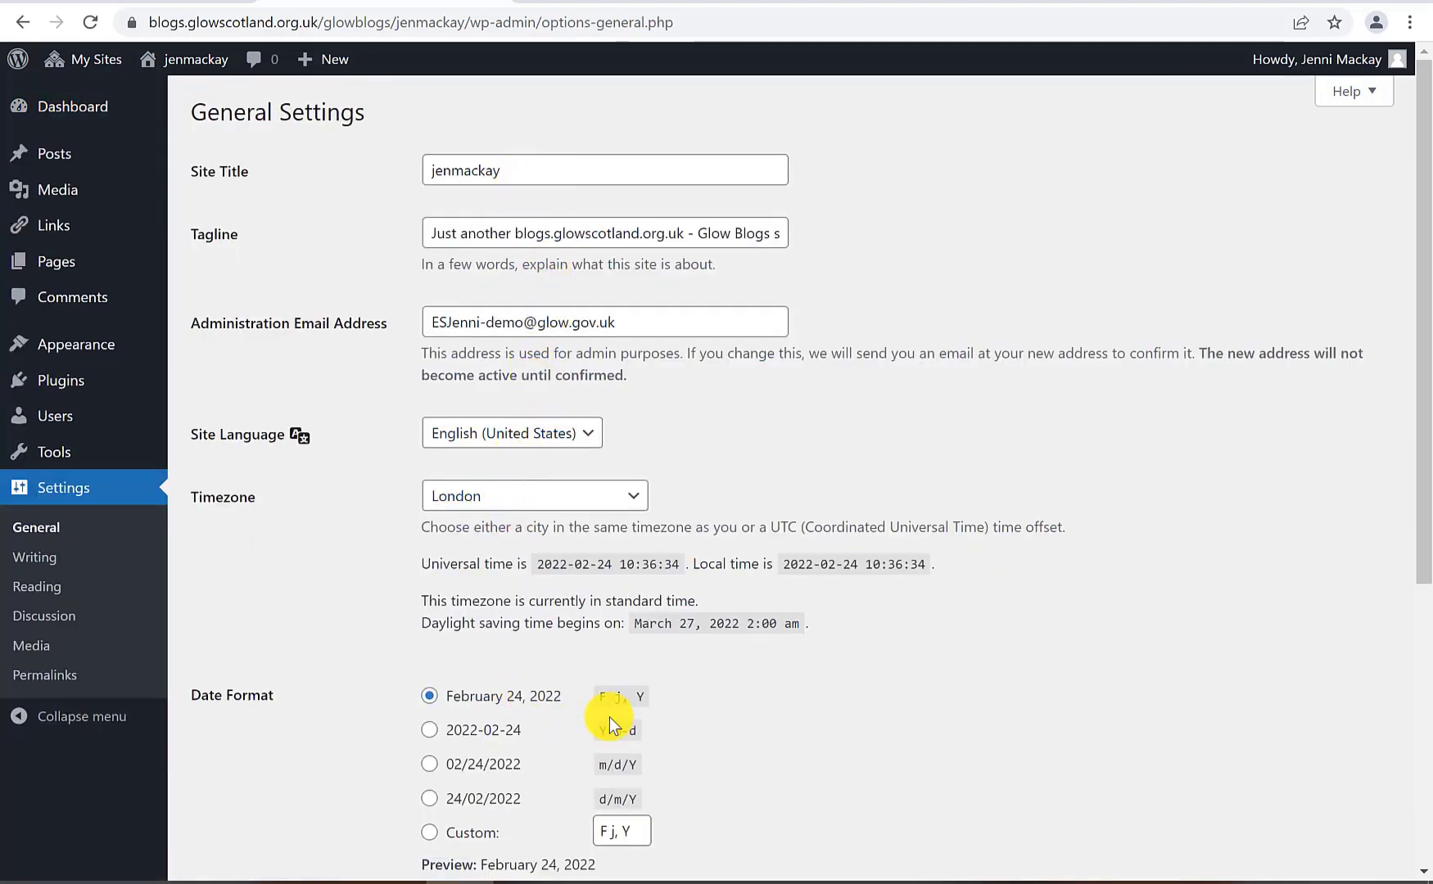
scroll(609, 717, "down", 5)
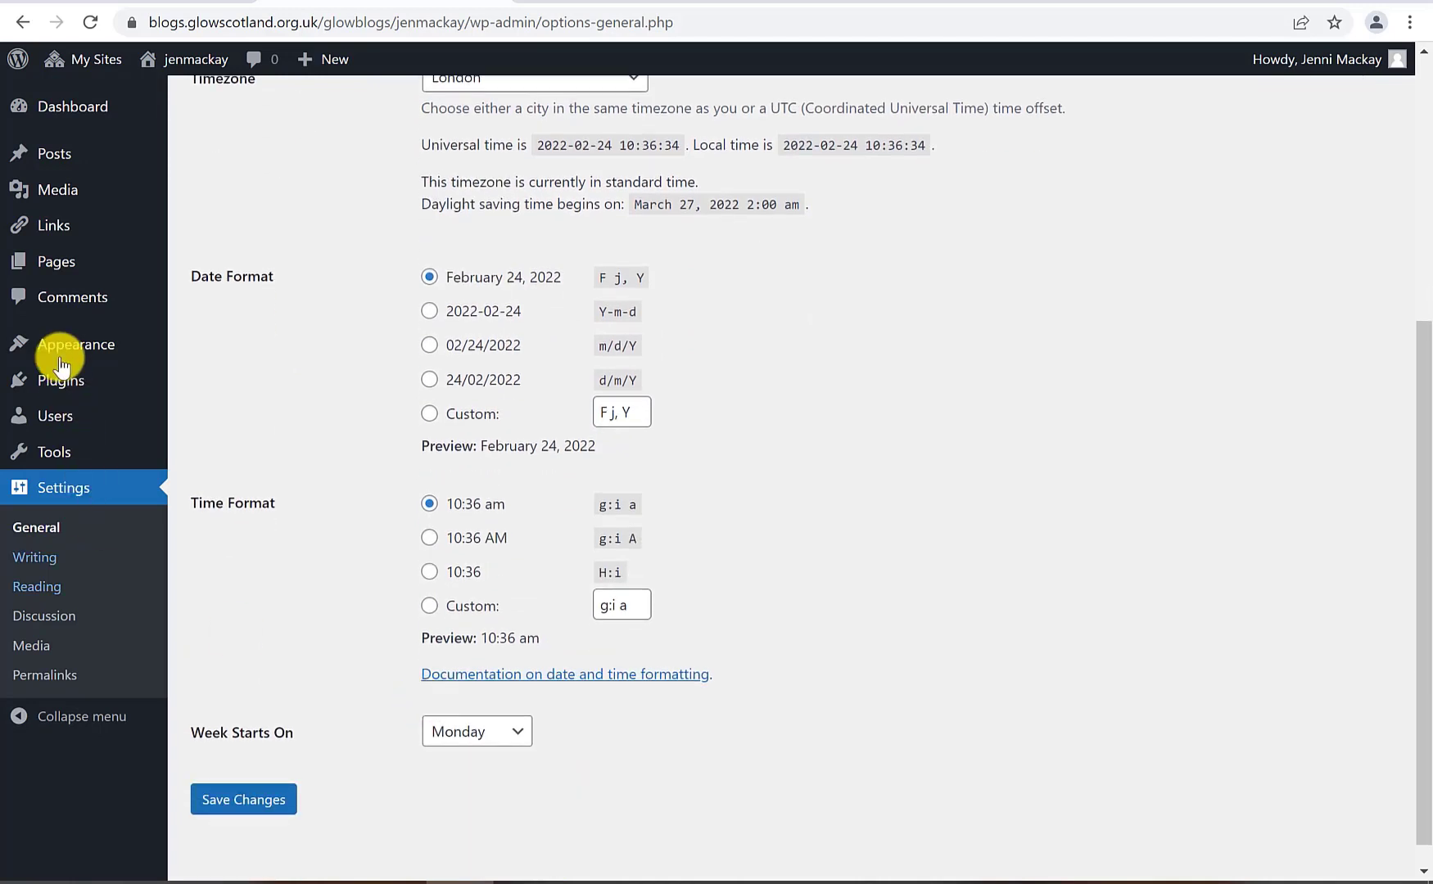
left_click(41, 596)
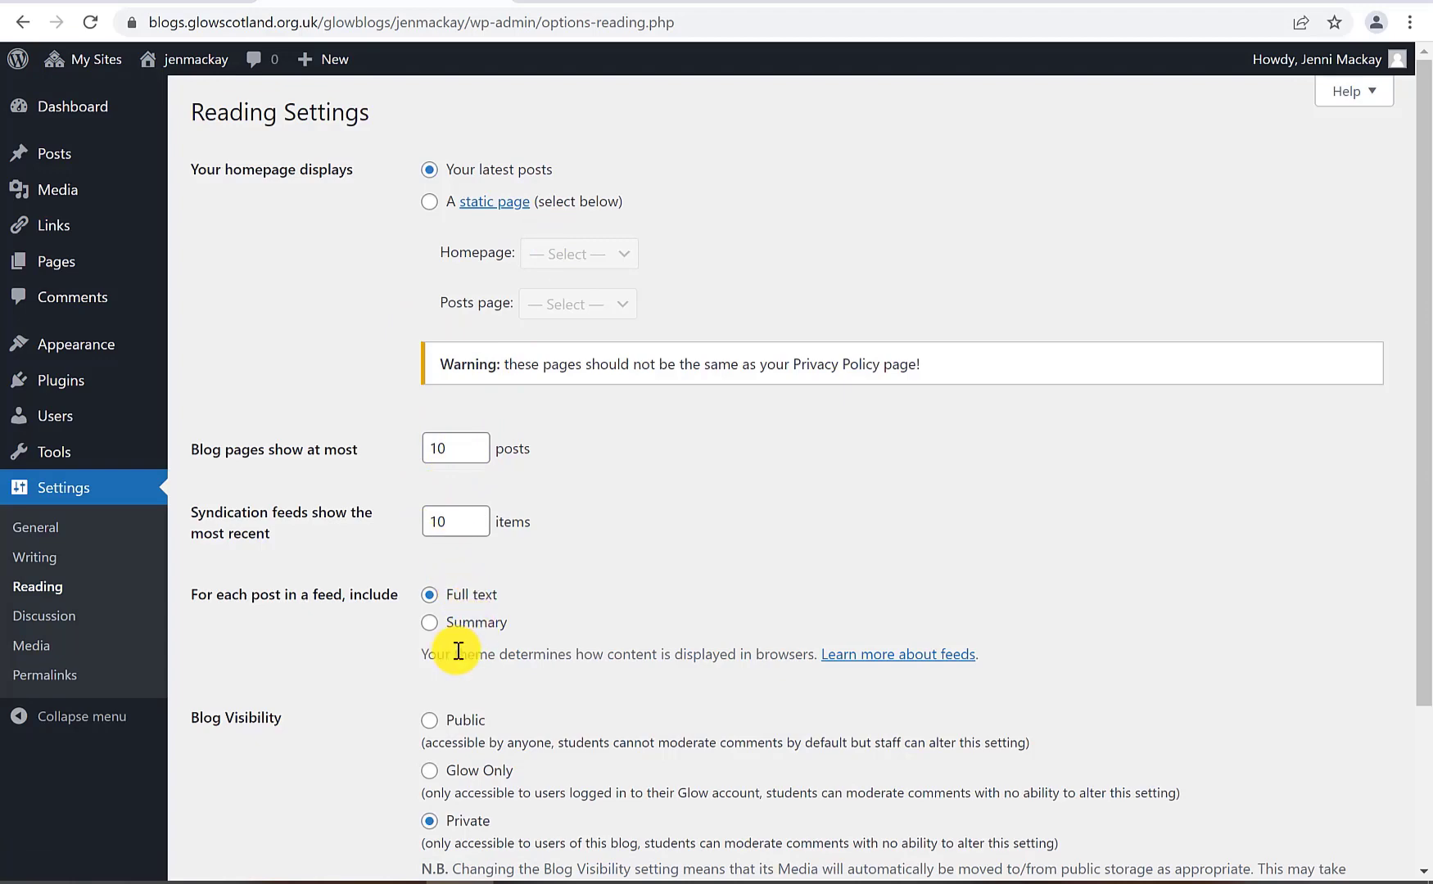
scroll(458, 646, "down", 3)
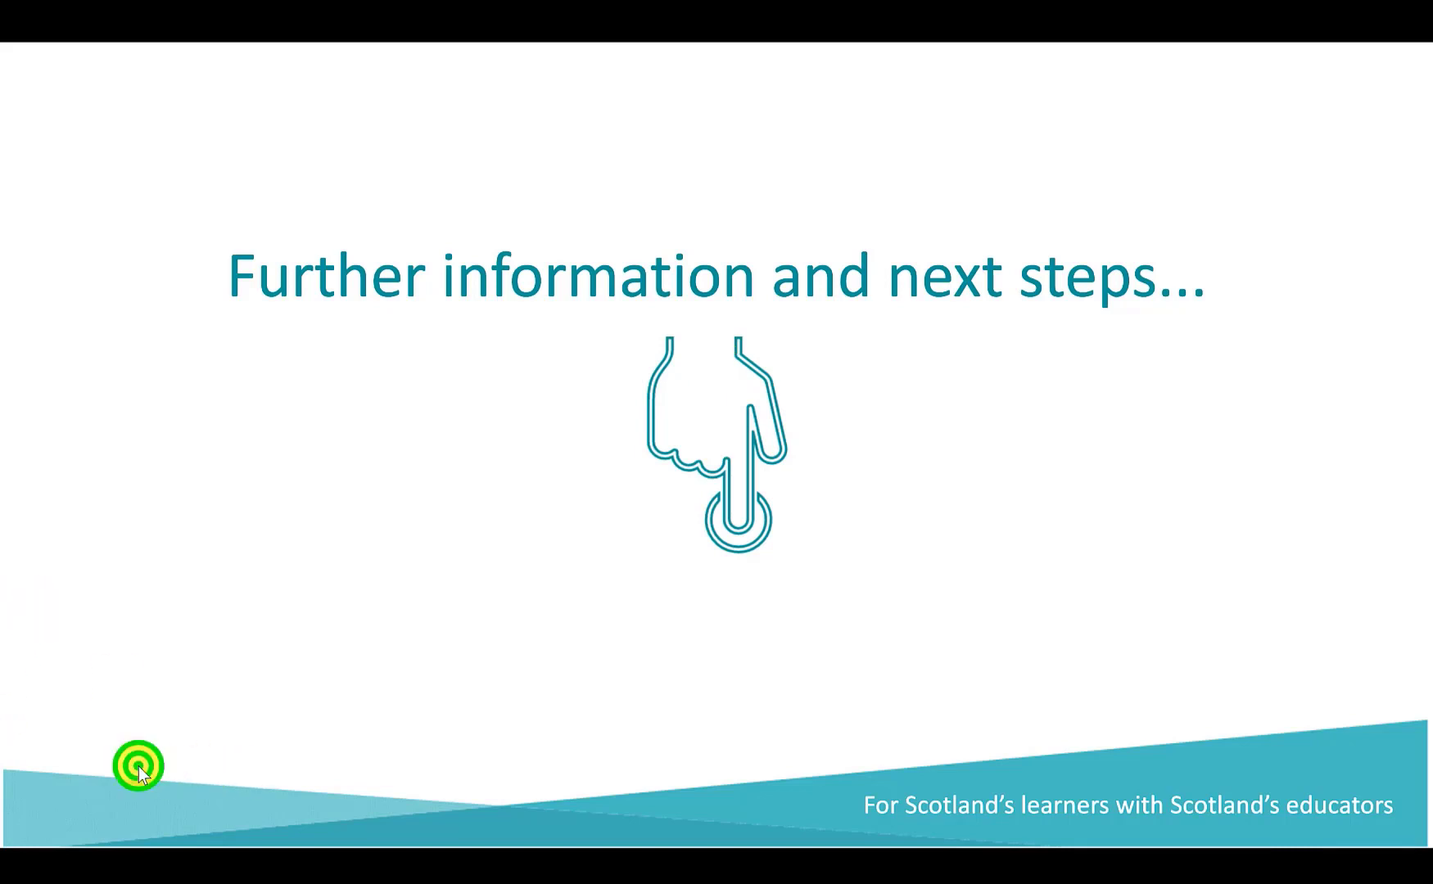
Advance past the Additional Help Launchpad slide to the Glow Connect website and QR code slide
left_click(139, 767)
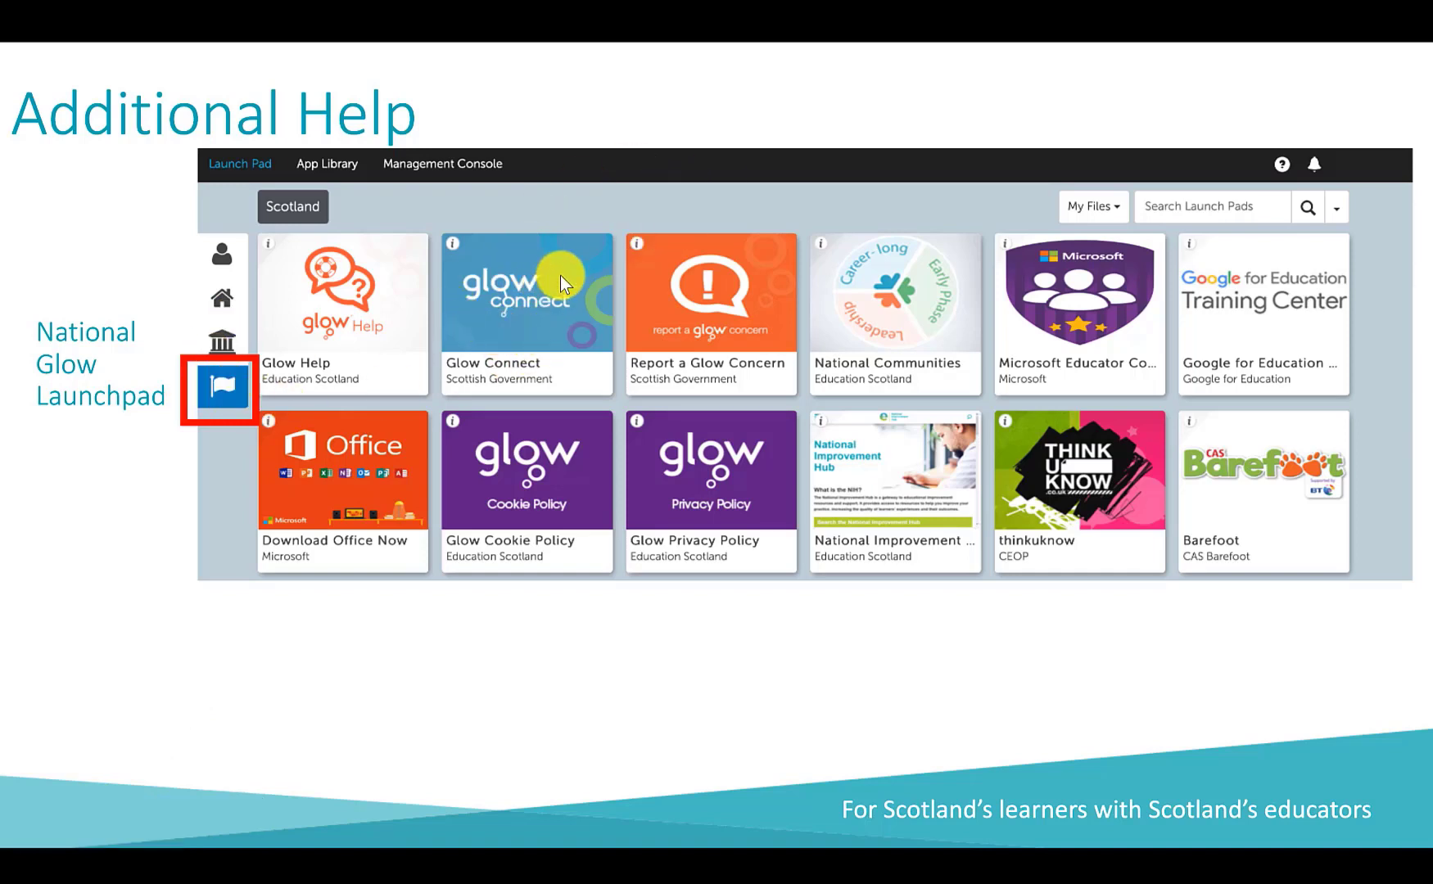
left_click(573, 548)
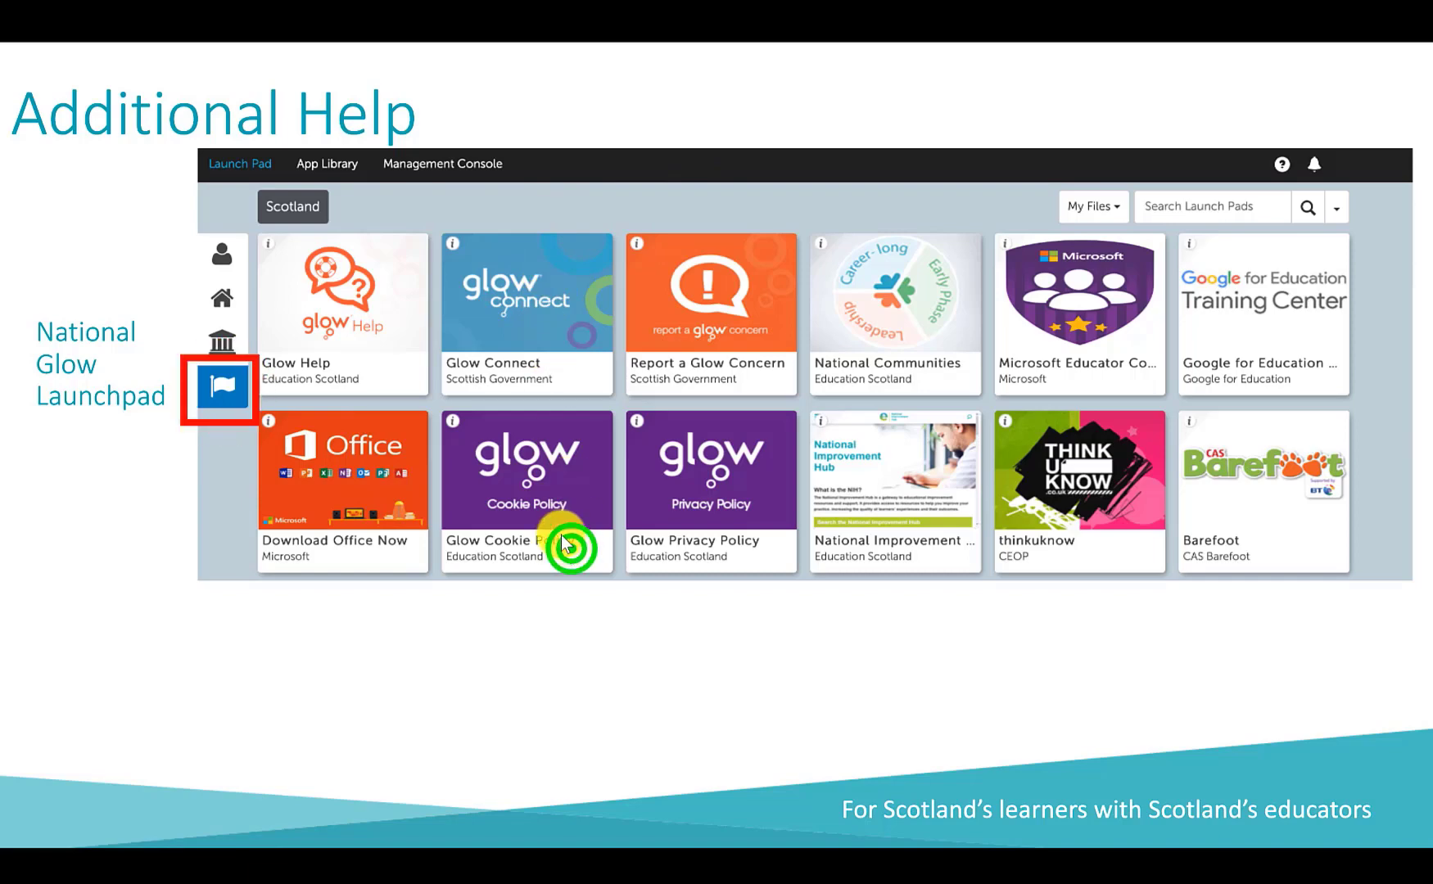
left_click(333, 694)
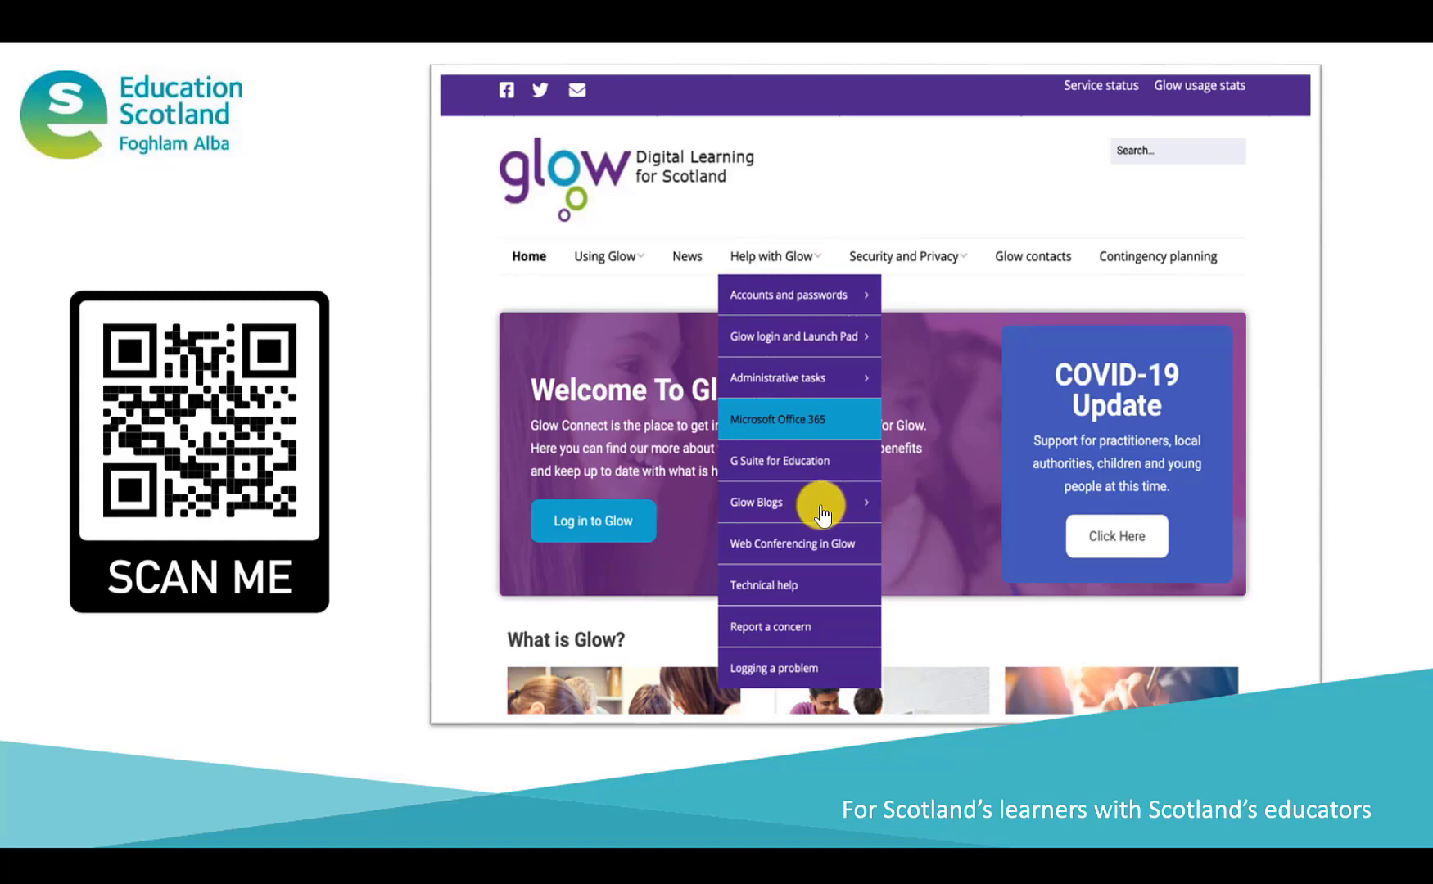
Step through the Glow Blogs help, Useful Support and digilearnscot QR slides to the Thank You slide
left_click(293, 669)
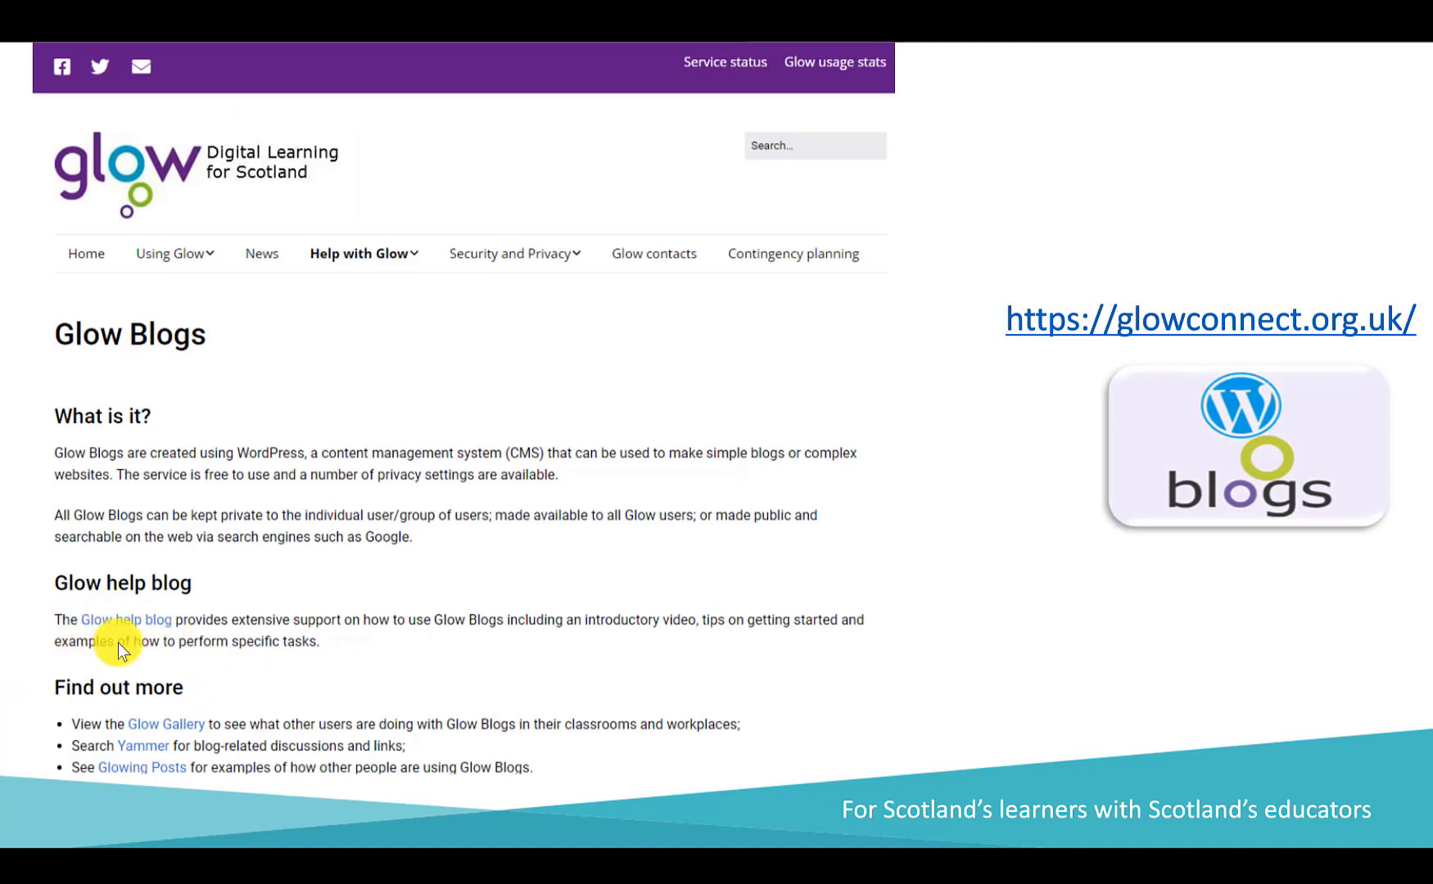
left_click(157, 646)
left_click(152, 641)
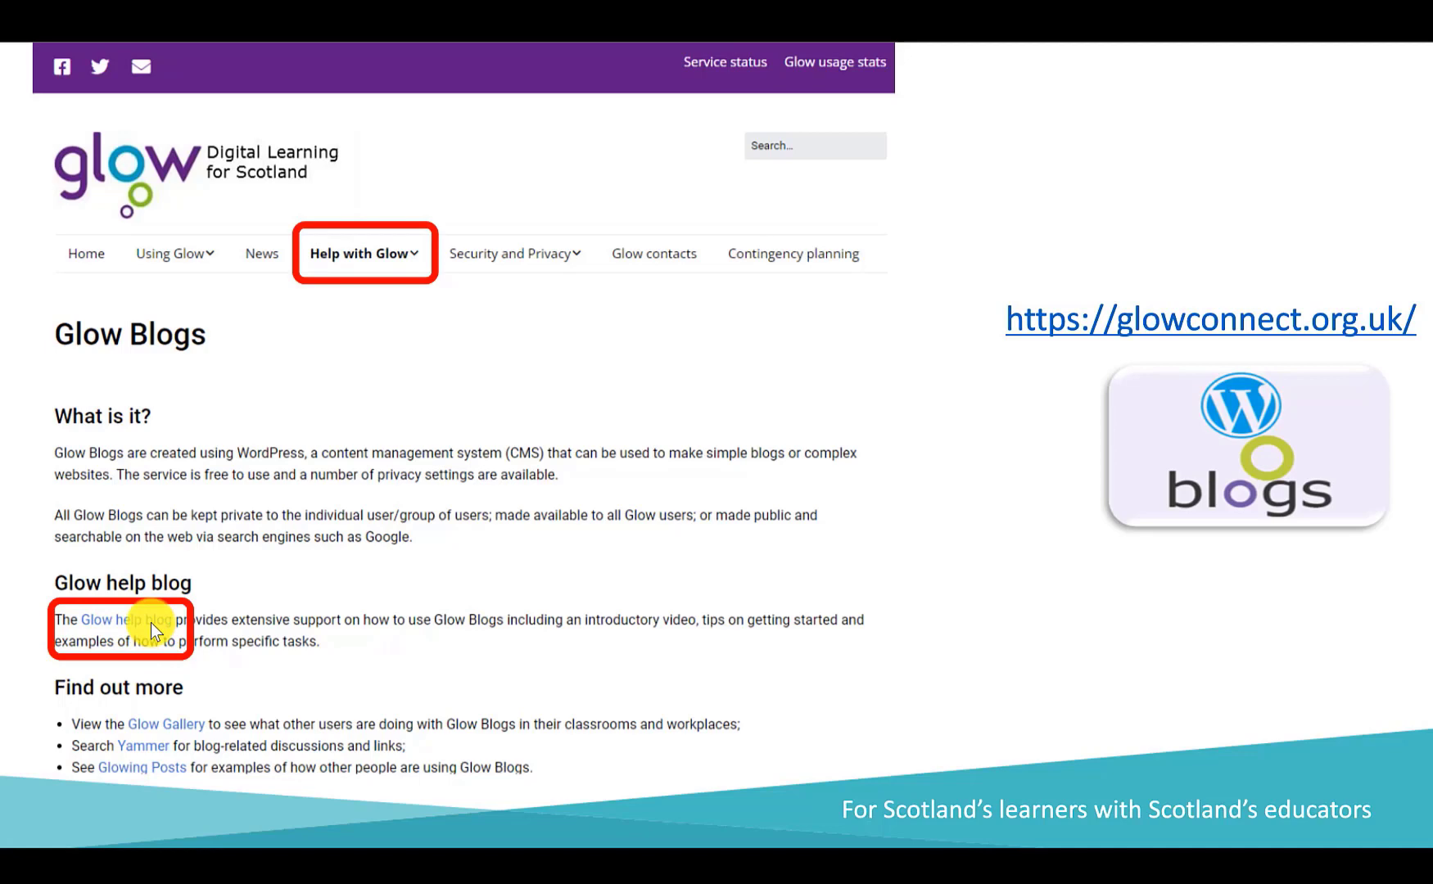
left_click(340, 616)
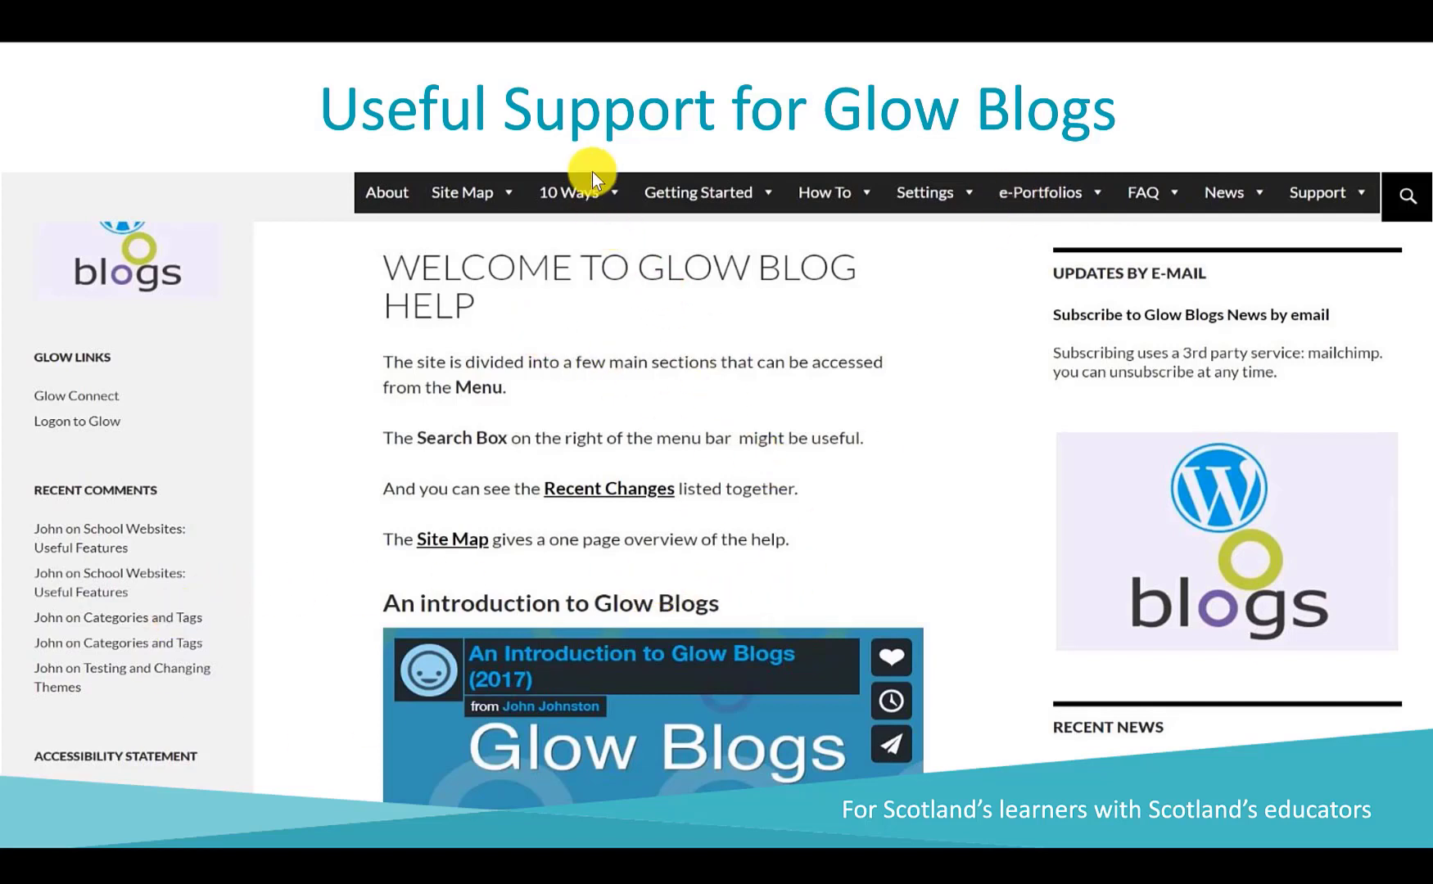
left_click(825, 337)
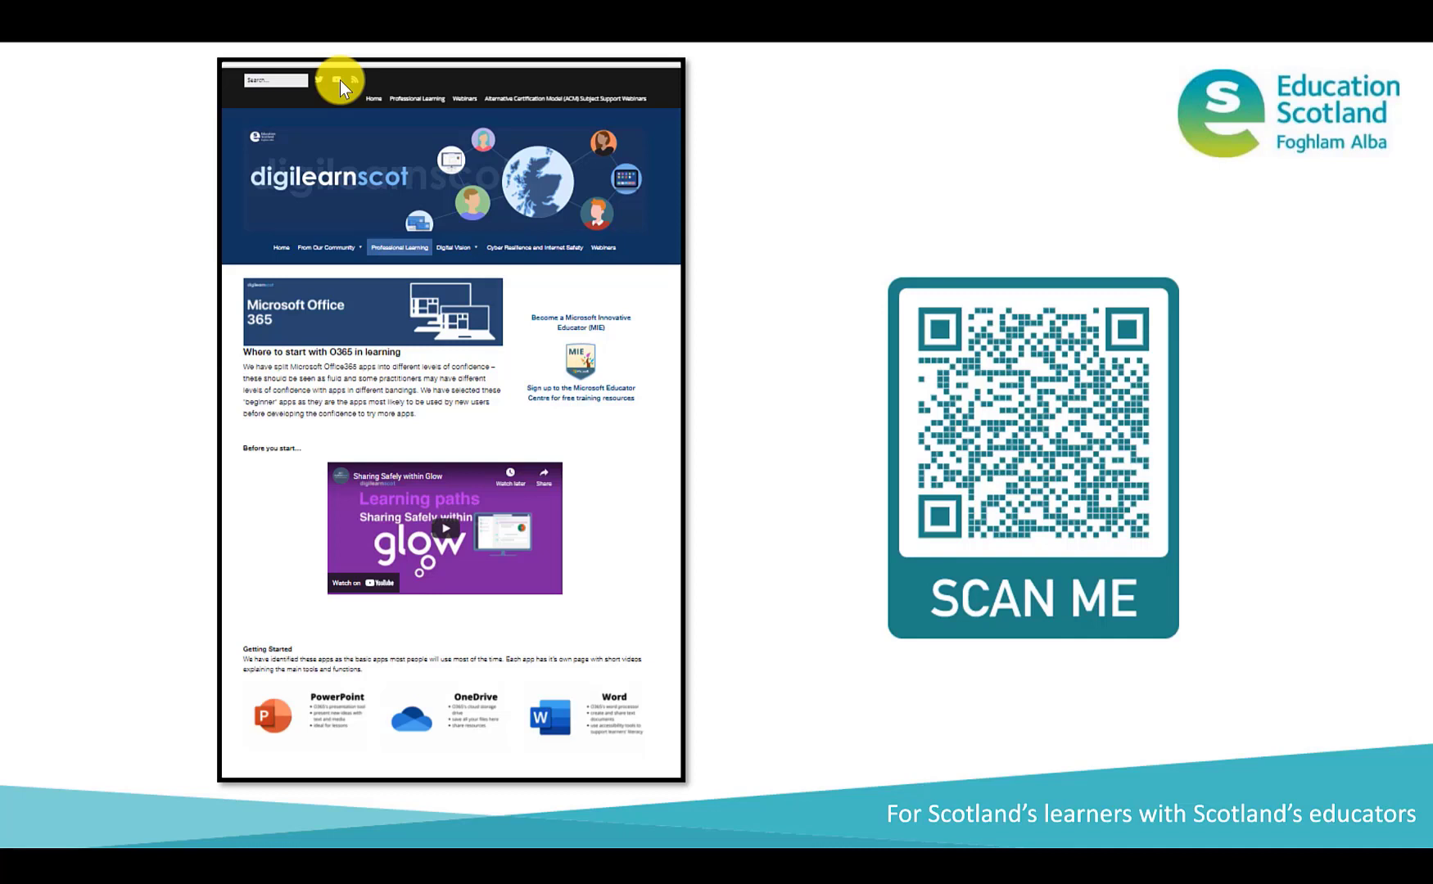
key("Right")
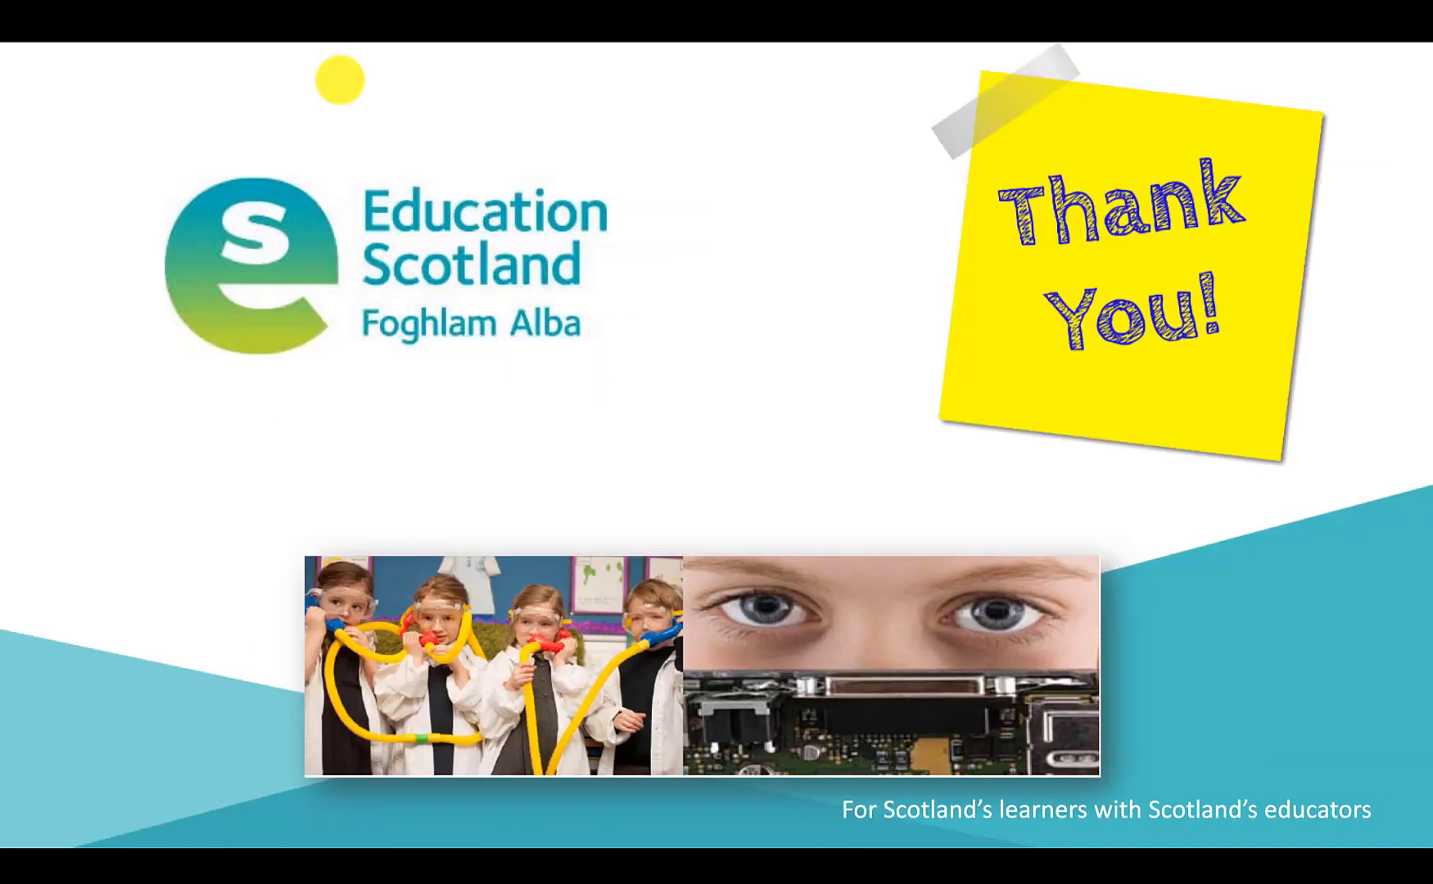